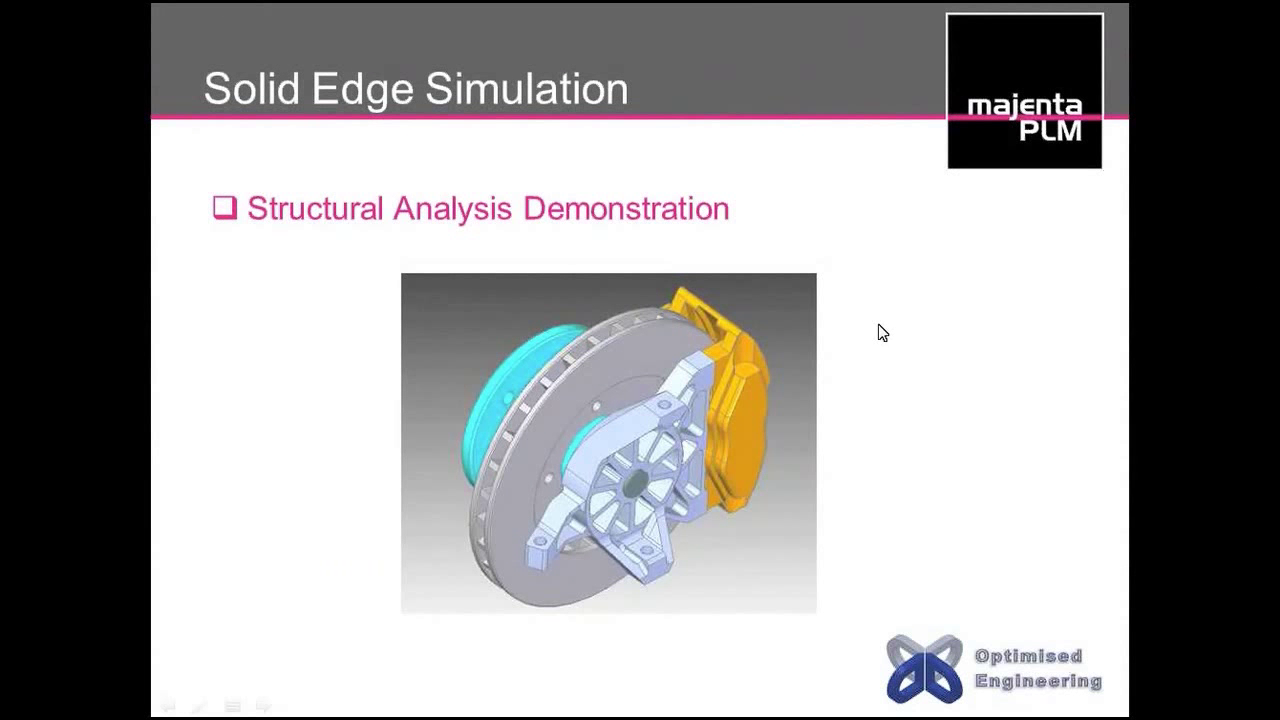
# Switch from the presentation to the upright.asm assembly in Solid Edge.
pyautogui.hotkey('alt', 'Tab')
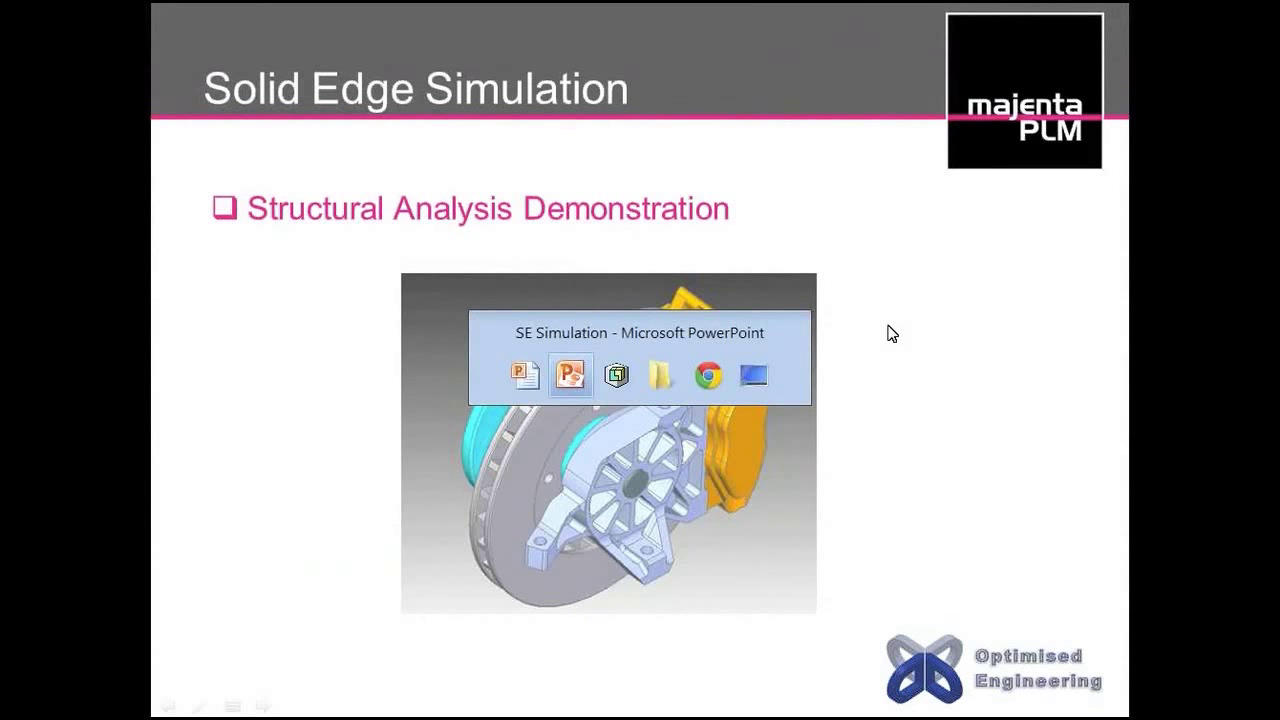
pyautogui.hotkey('alt', 'Tab')
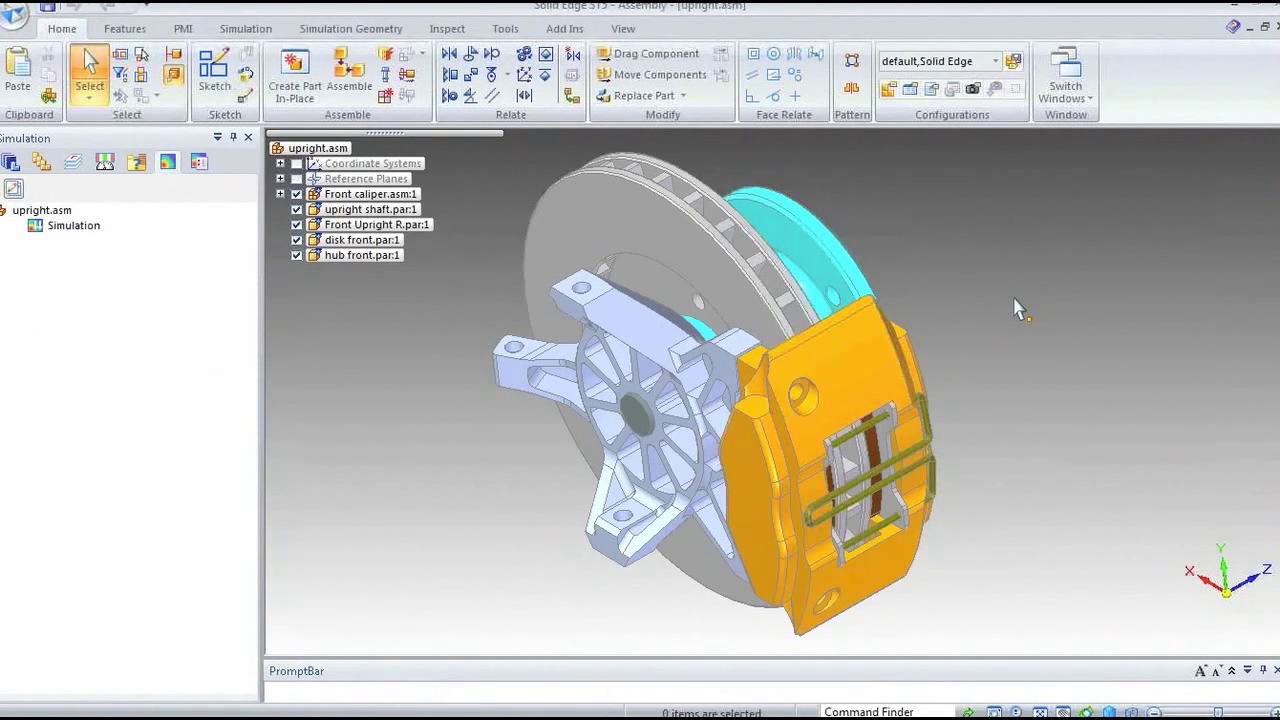
pyautogui.hotkey('ctrl', 't')
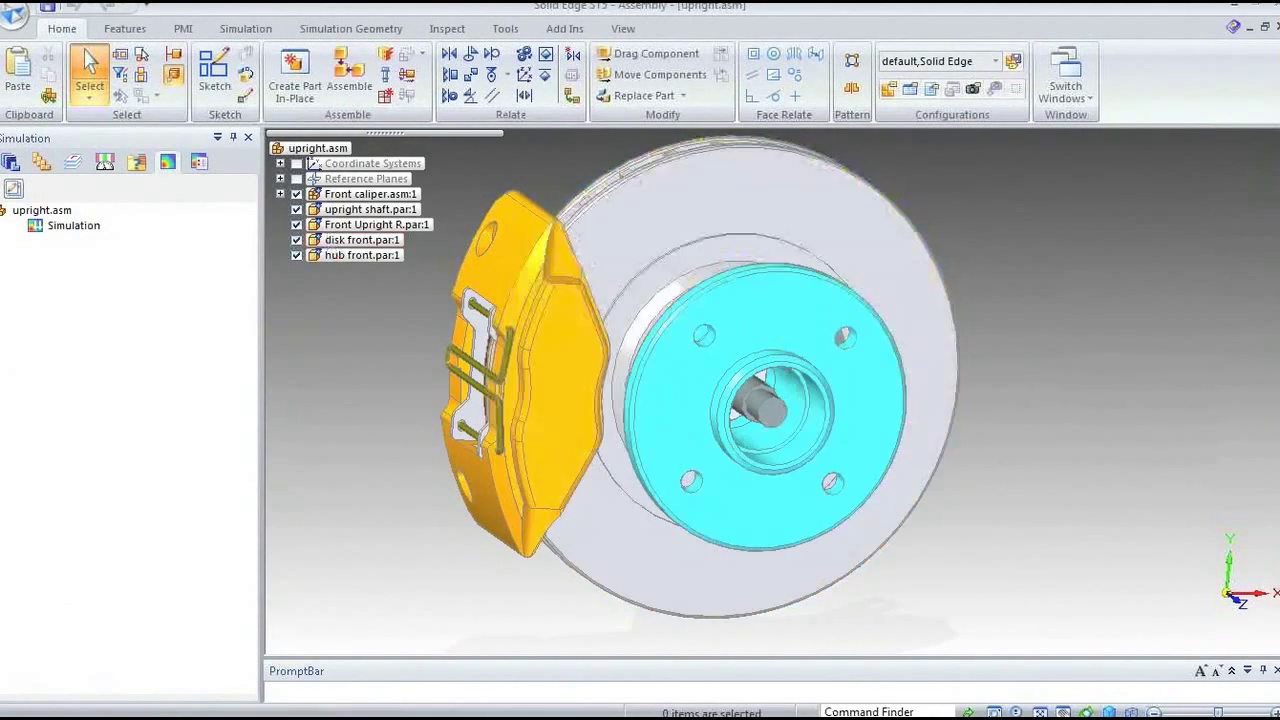
# Hide the disk front.par and hub front.par components in the upright assembly.
pyautogui.click(296, 240)
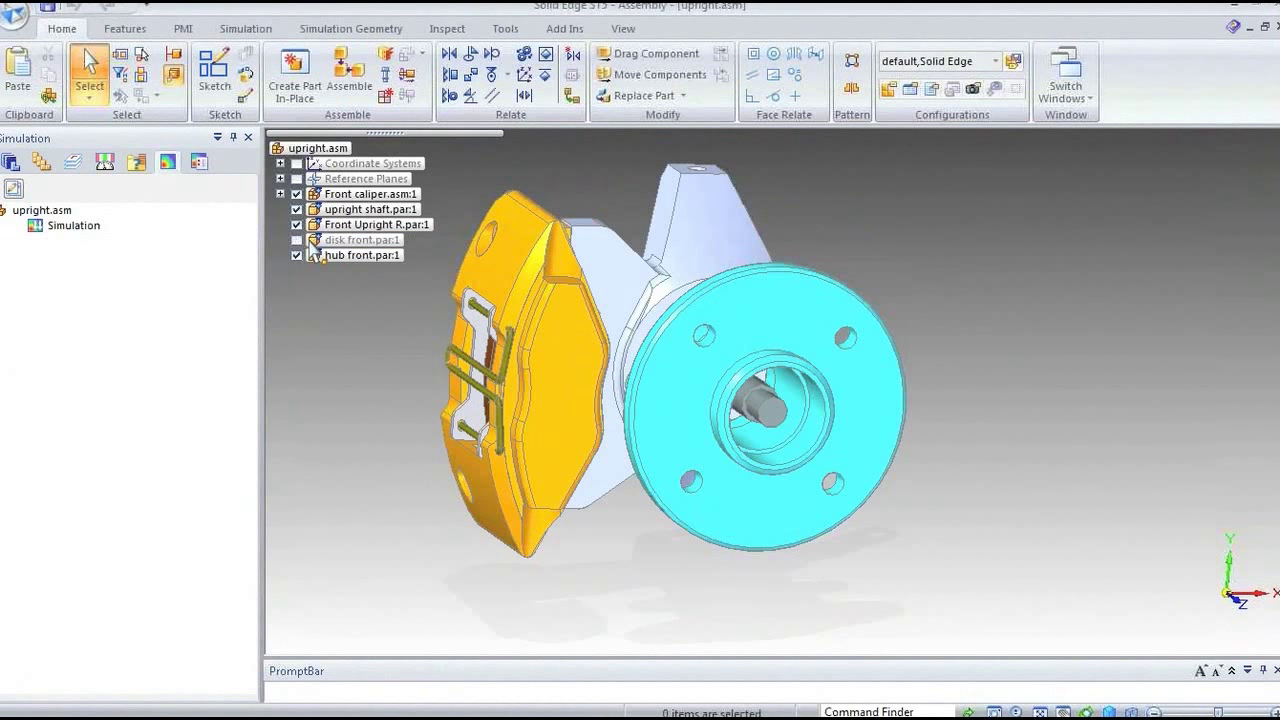
pyautogui.click(296, 255)
pyautogui.moveTo(371, 323); pyautogui.dragTo(740, 285, button='middle')
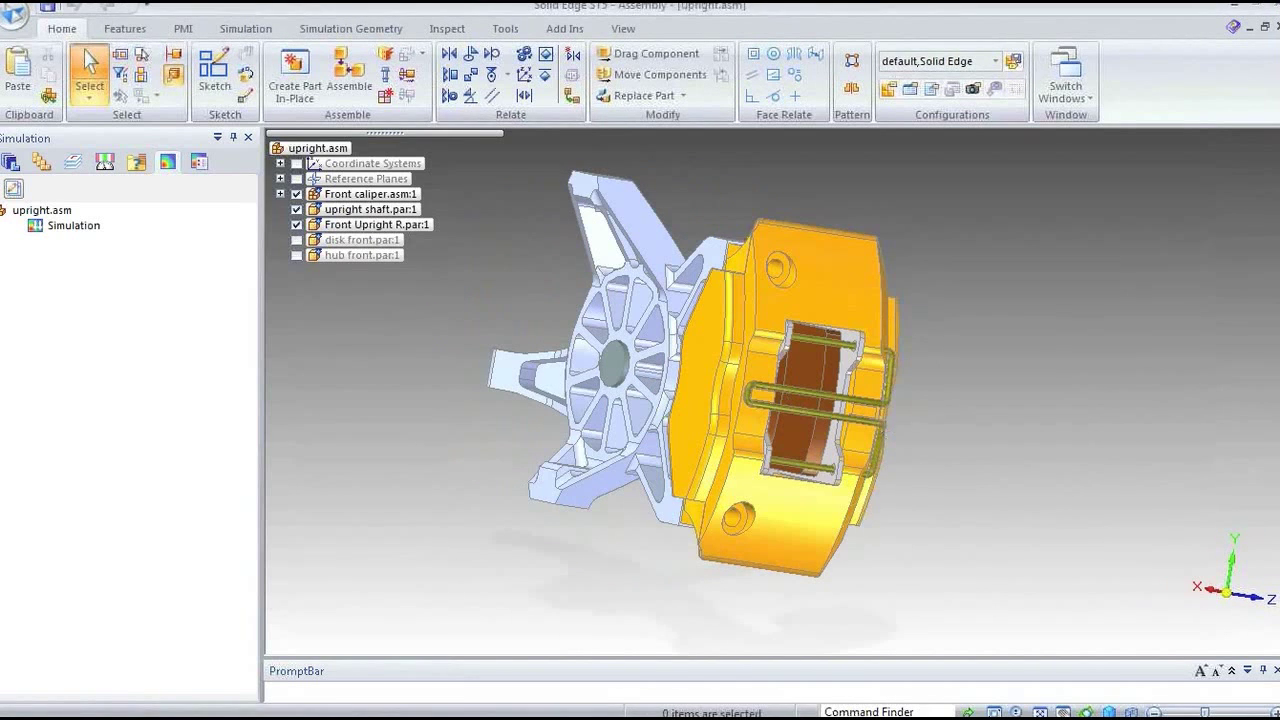
# Hide both brake pads and the pad clip inside the Front caliper subassembly, leaving the Wilwood powerlite body shown.
pyautogui.click(280, 194)
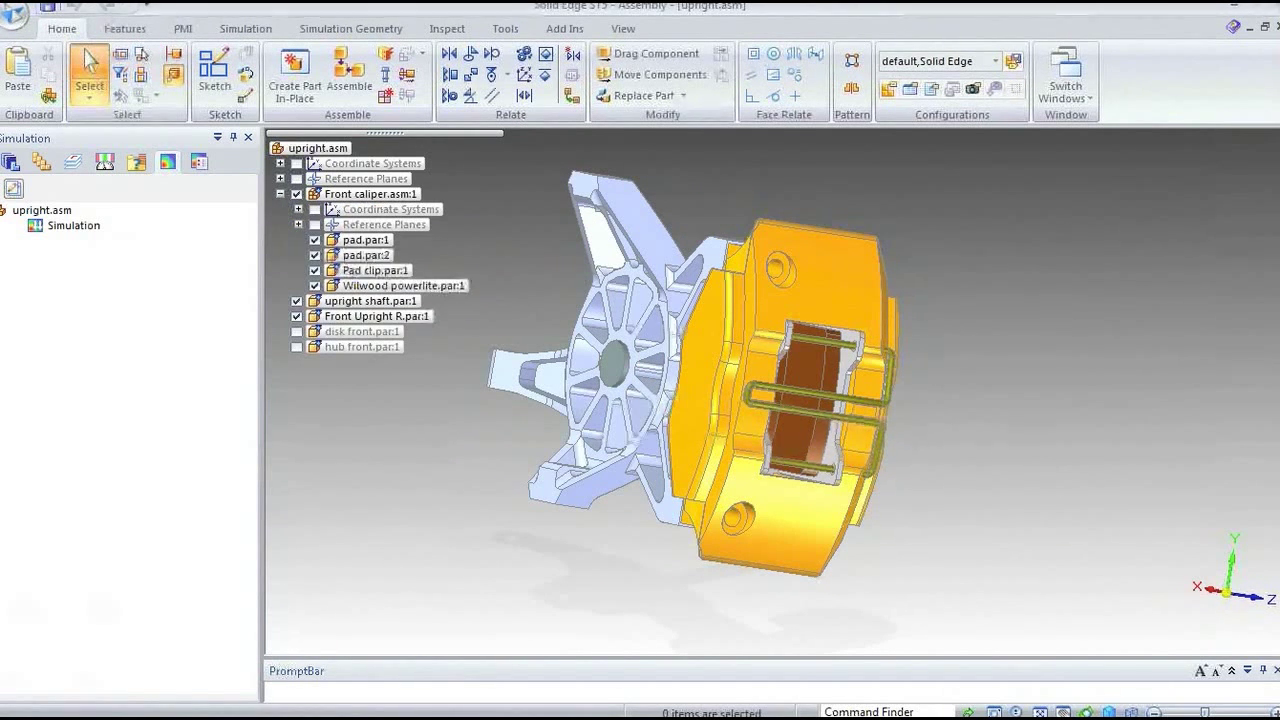
pyautogui.click(315, 240)
pyautogui.click(315, 255)
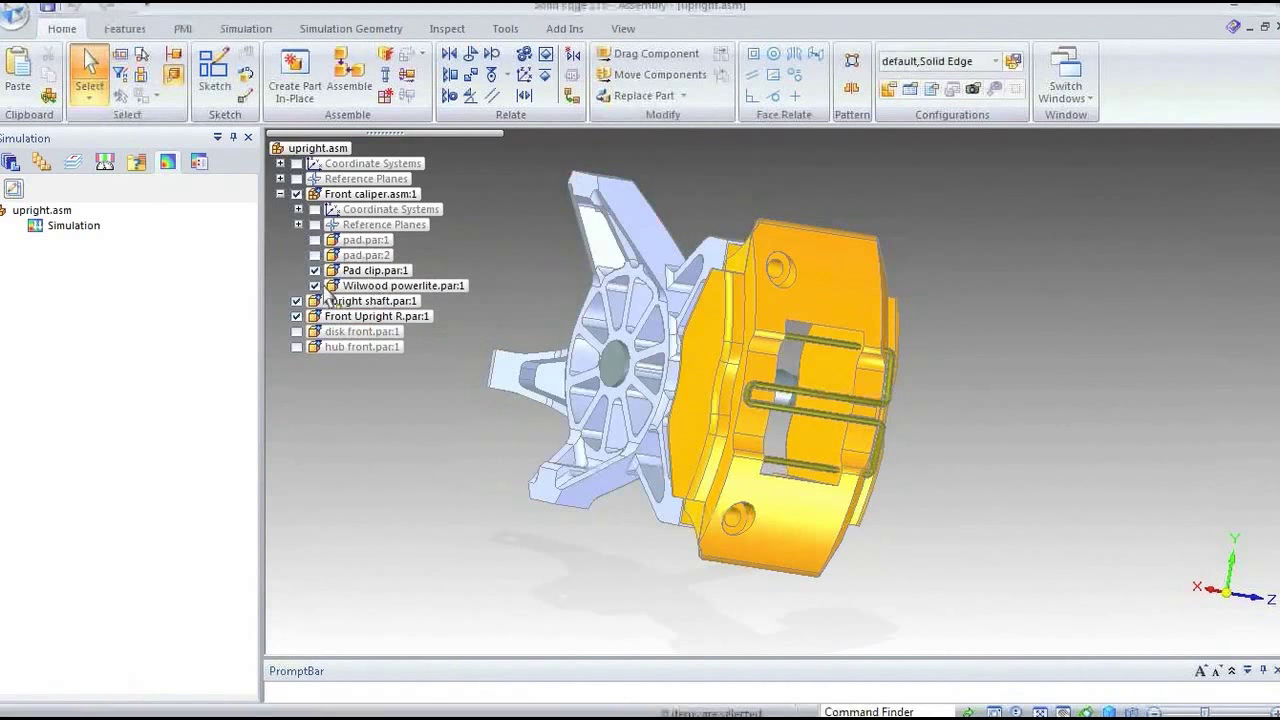
pyautogui.click(315, 270)
pyautogui.click(280, 194)
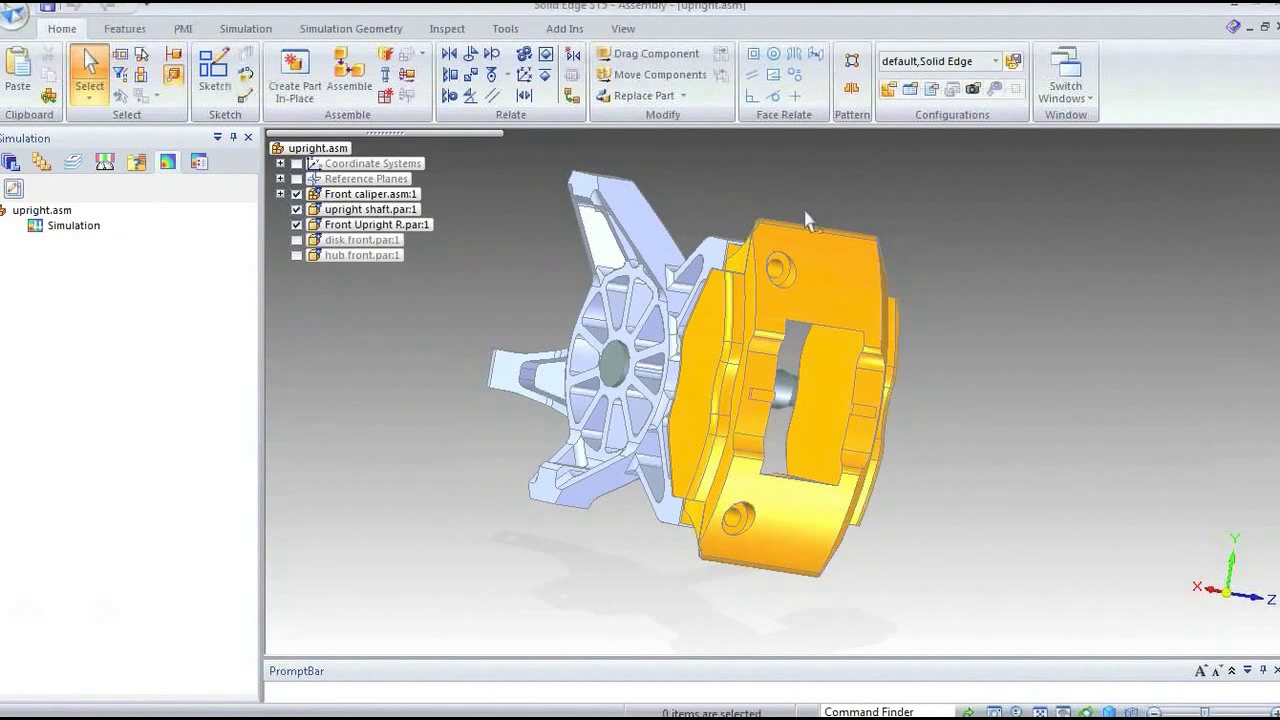
pyautogui.moveTo(775, 205); pyautogui.dragTo(394, 437, button='middle')
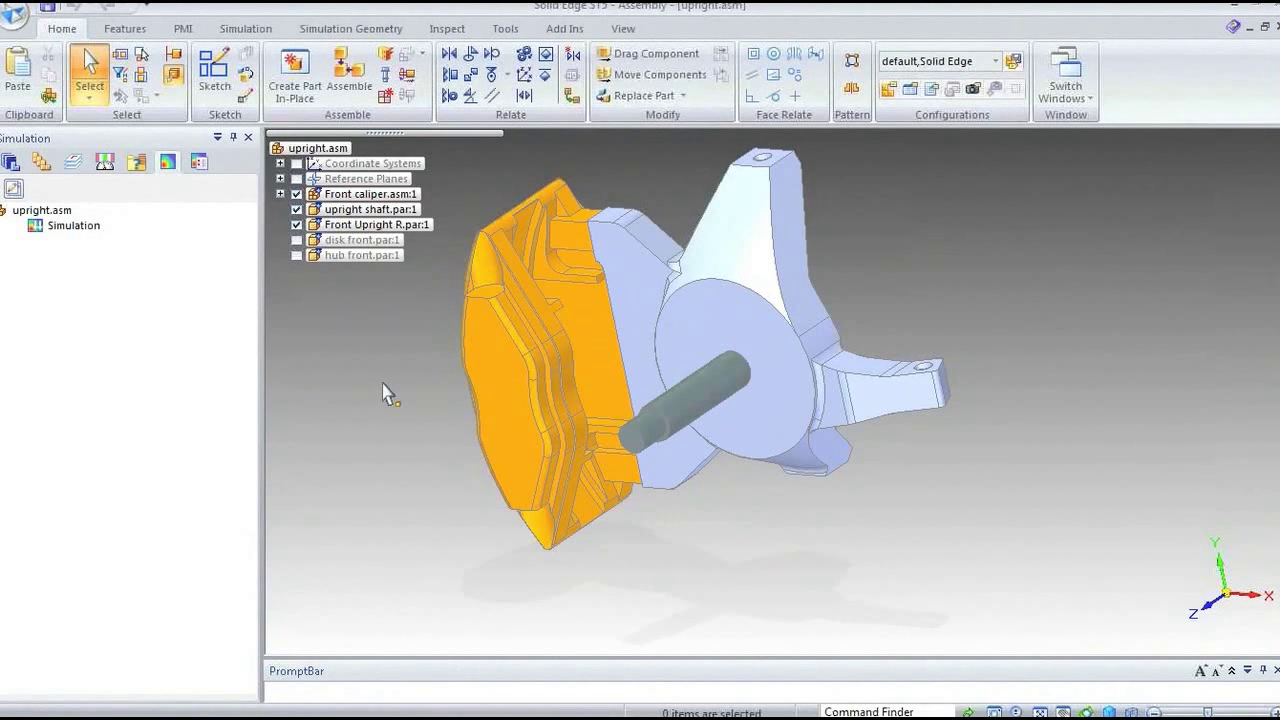
pyautogui.click(261, 31)
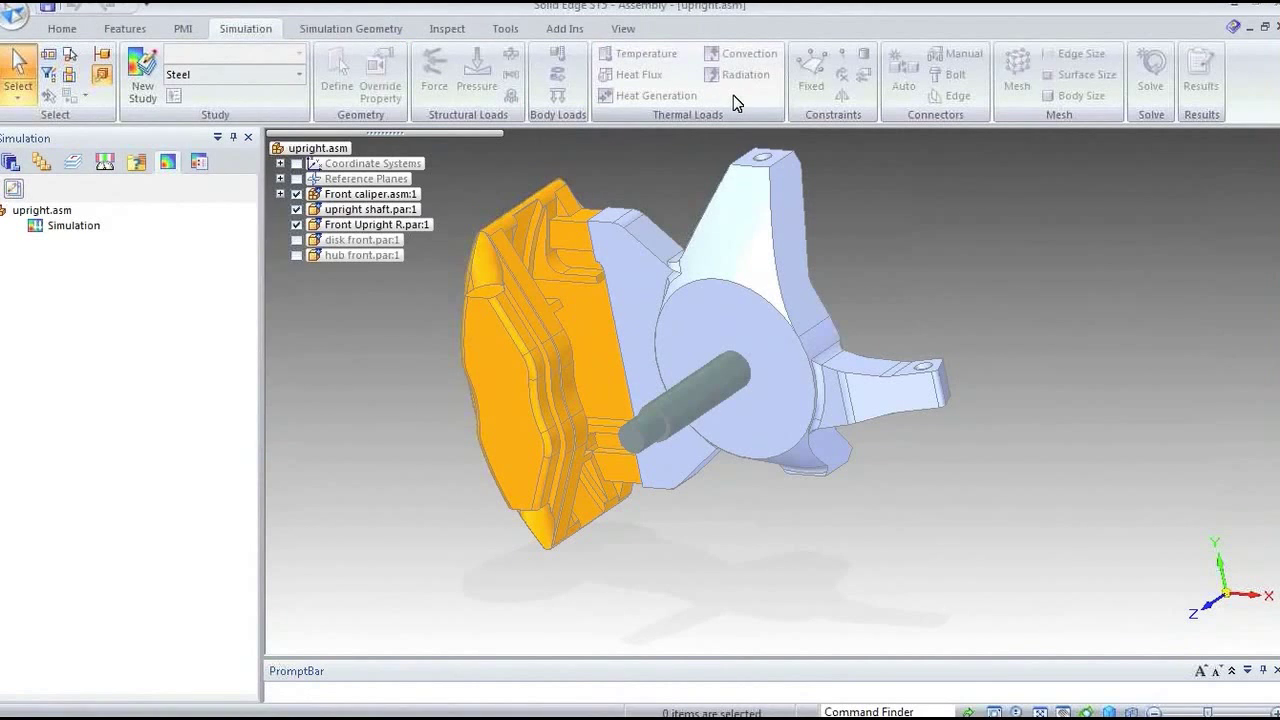
pyautogui.click(382, 36)
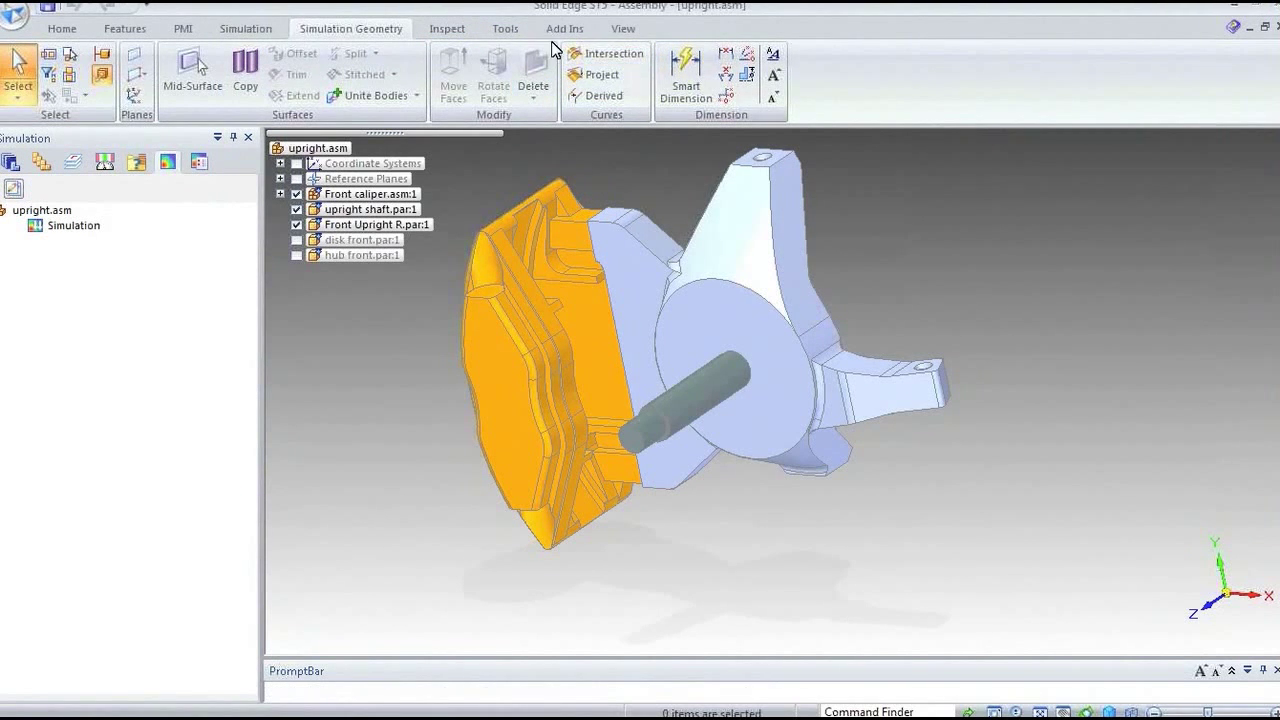
pyautogui.click(506, 30)
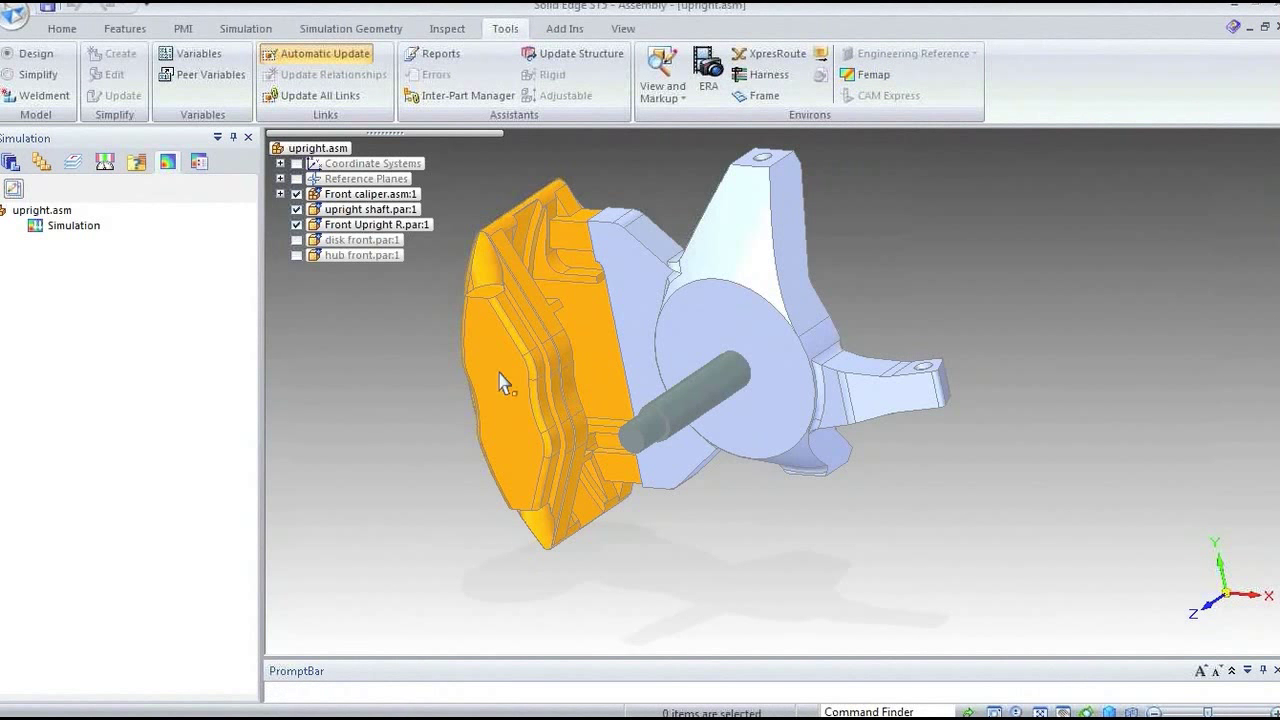
# Create a new Linear Static simulation study with a Tetrahedral mesh and the iterative solver.
pyautogui.click(310, 150)
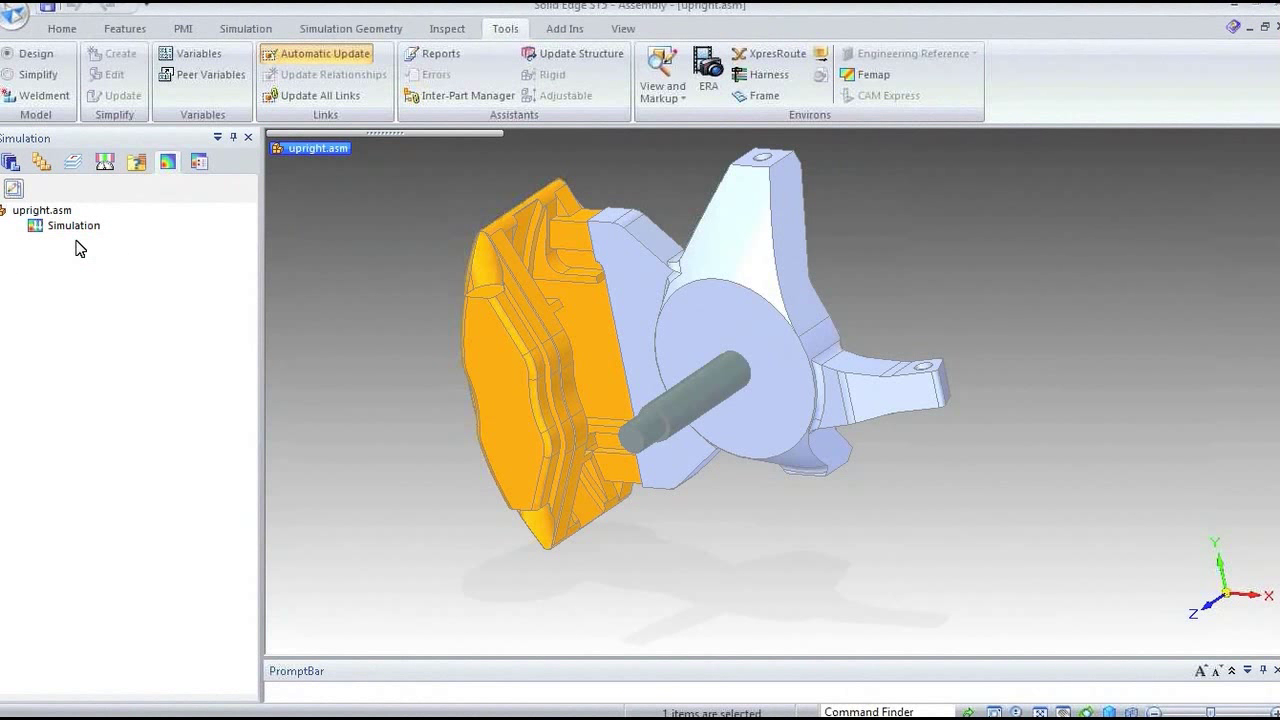
pyautogui.click(245, 28)
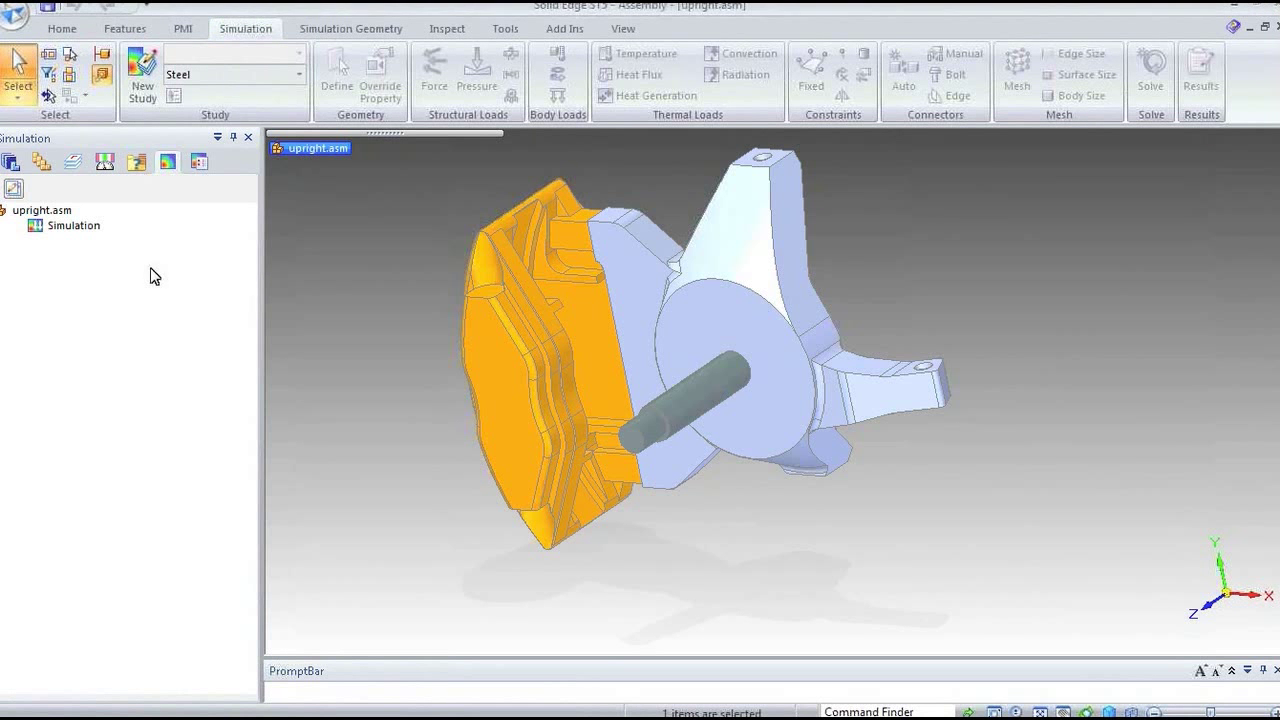
pyautogui.click(78, 227)
pyautogui.rightClick(74, 227)
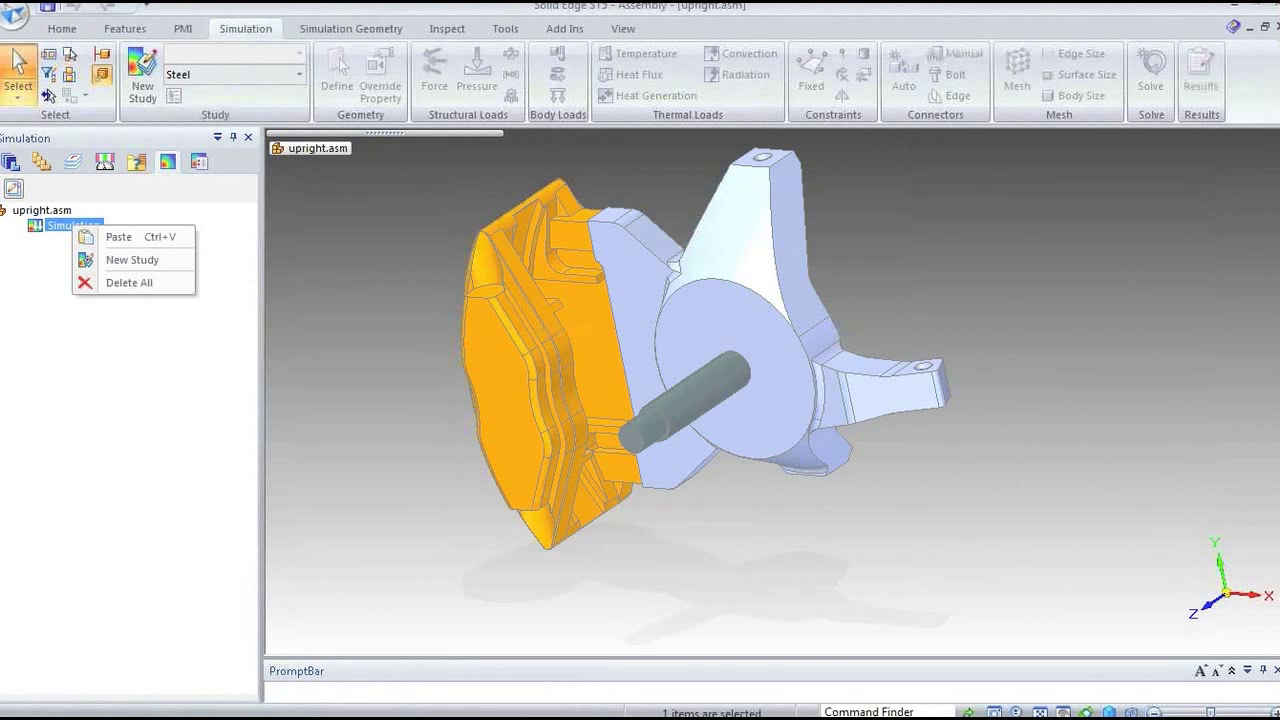
pyautogui.click(132, 260)
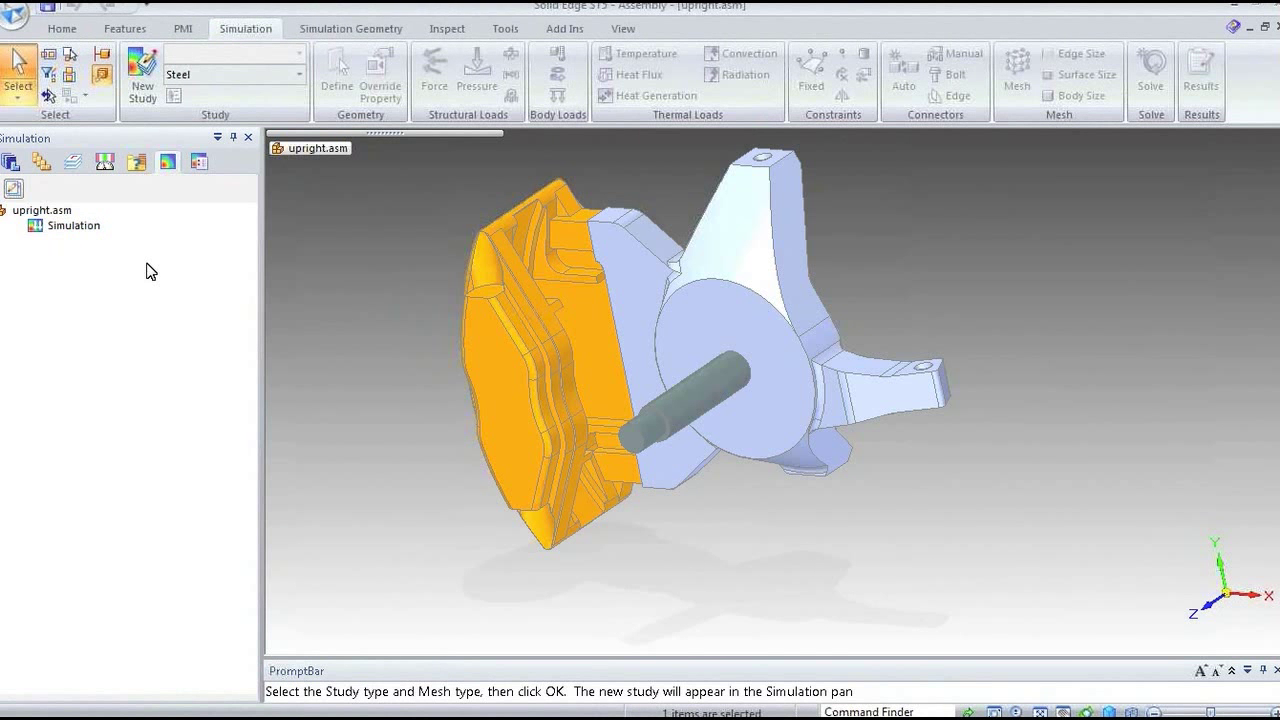
pyautogui.moveTo(560, 121); pyautogui.dragTo(450, 121)
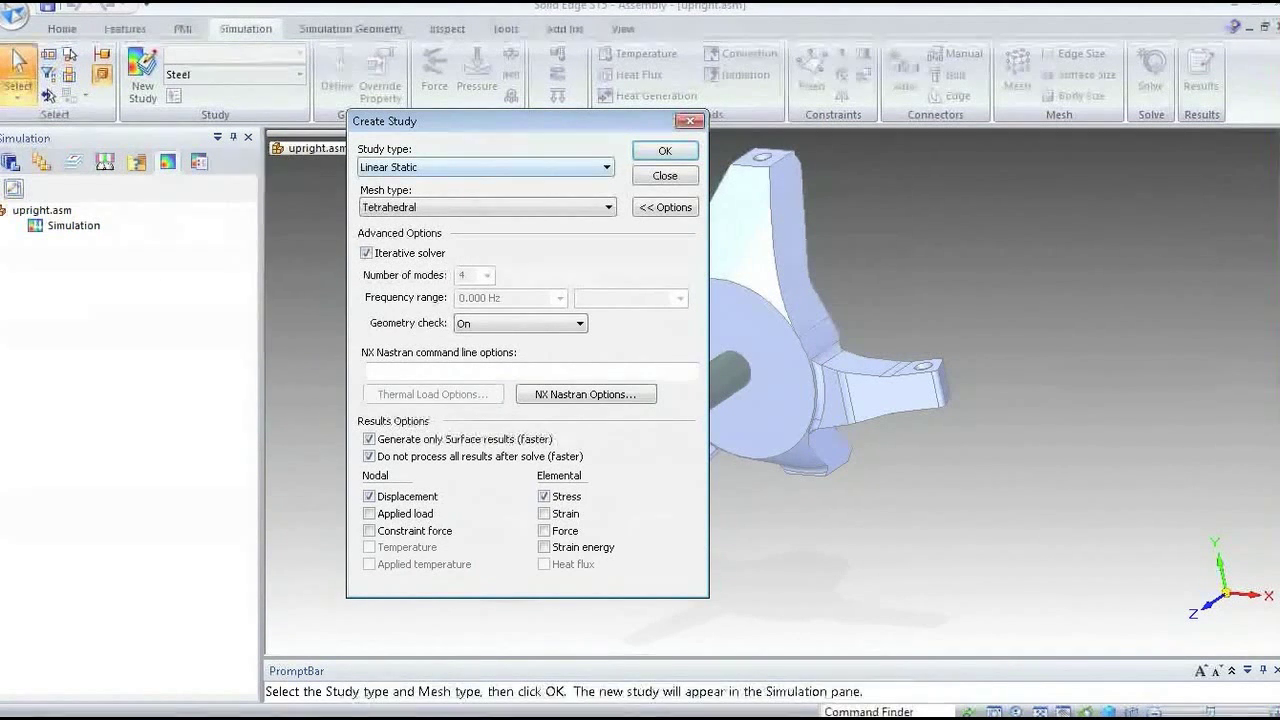
pyautogui.click(606, 169)
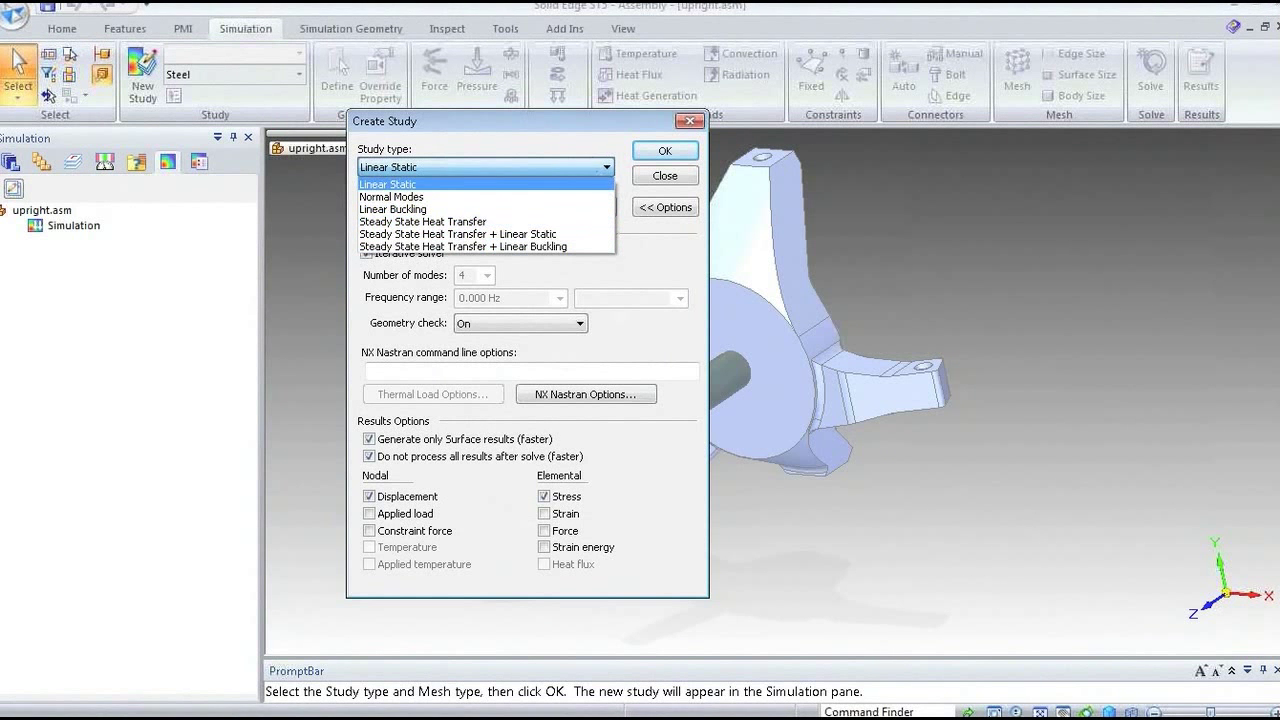
pyautogui.click(600, 166)
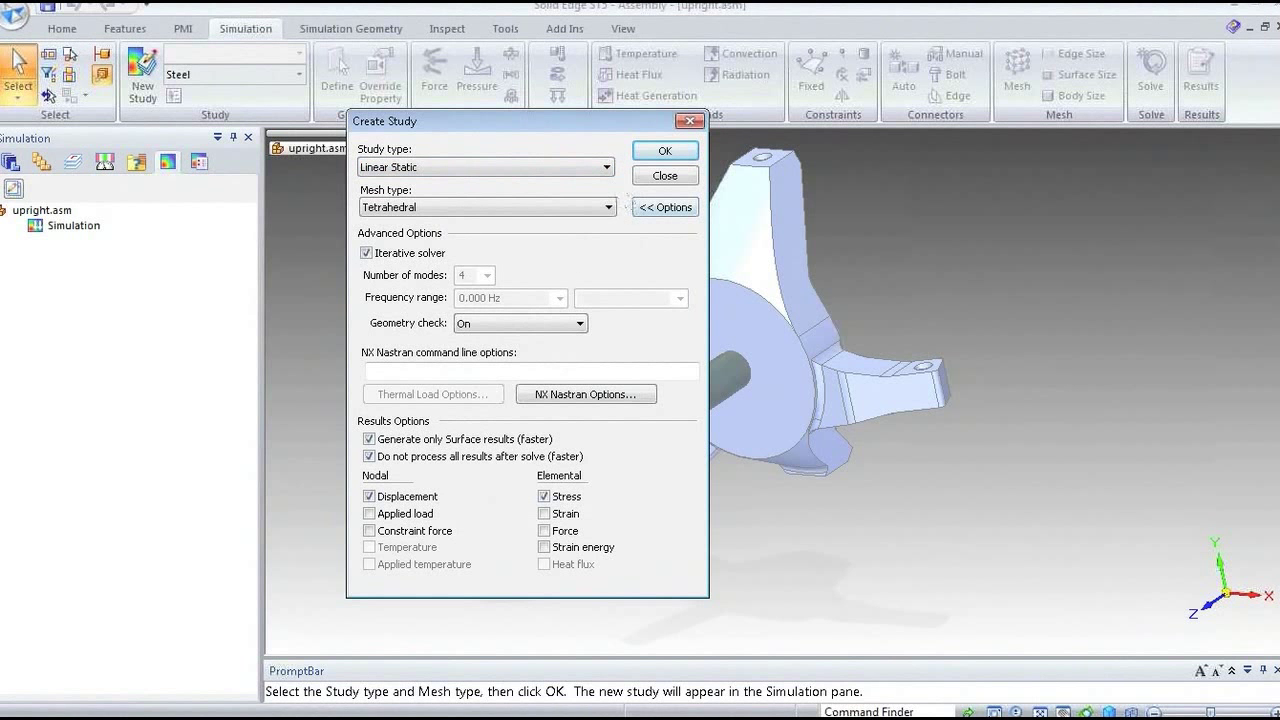
pyautogui.click(609, 207)
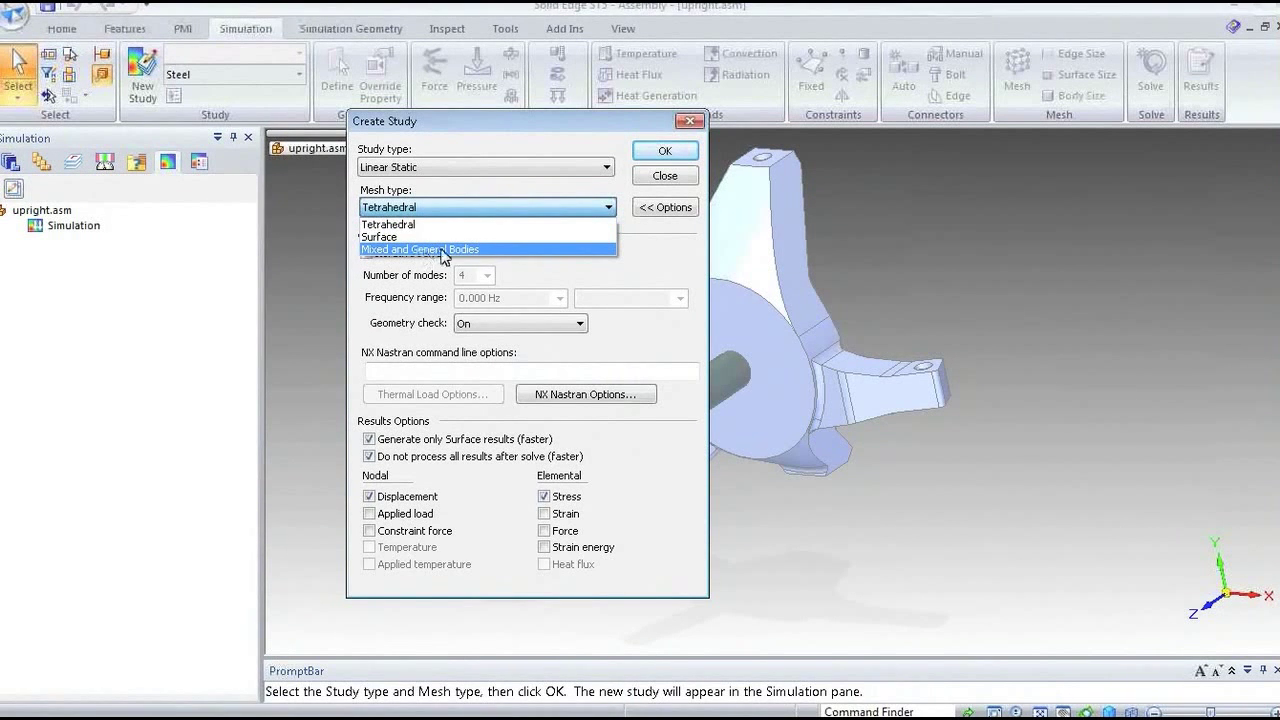
pyautogui.click(563, 224)
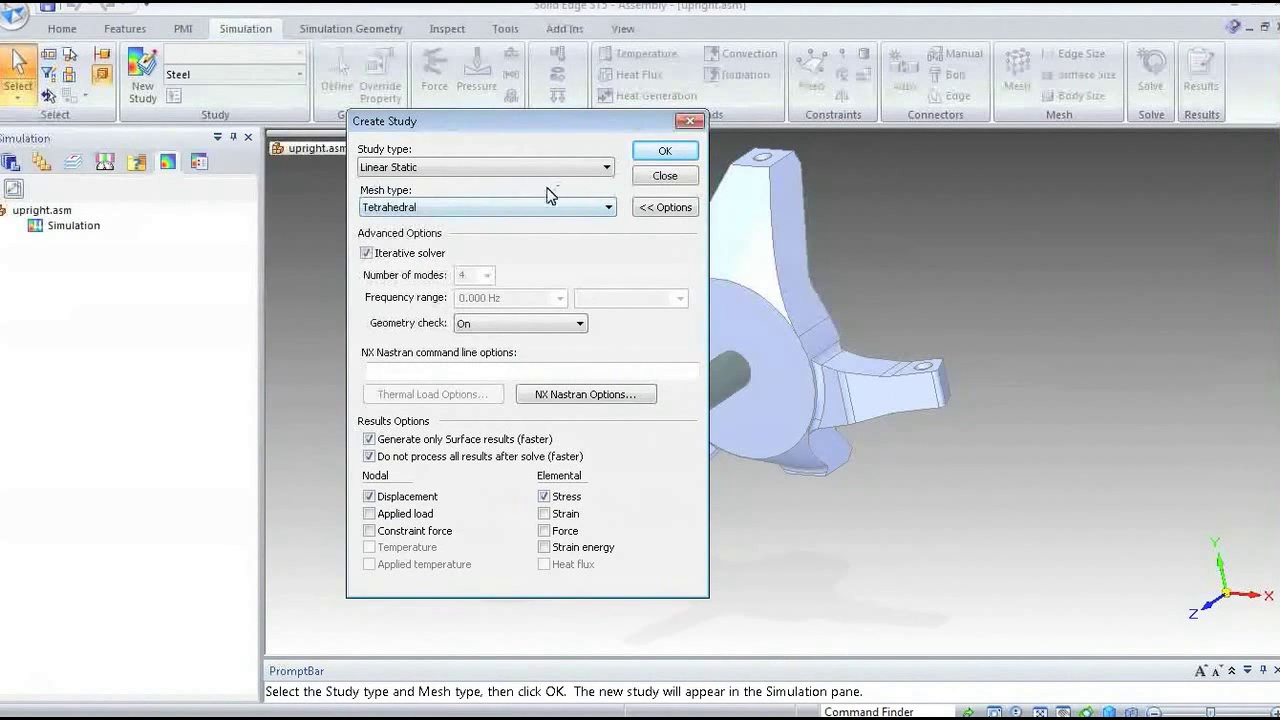
pyautogui.click(667, 152)
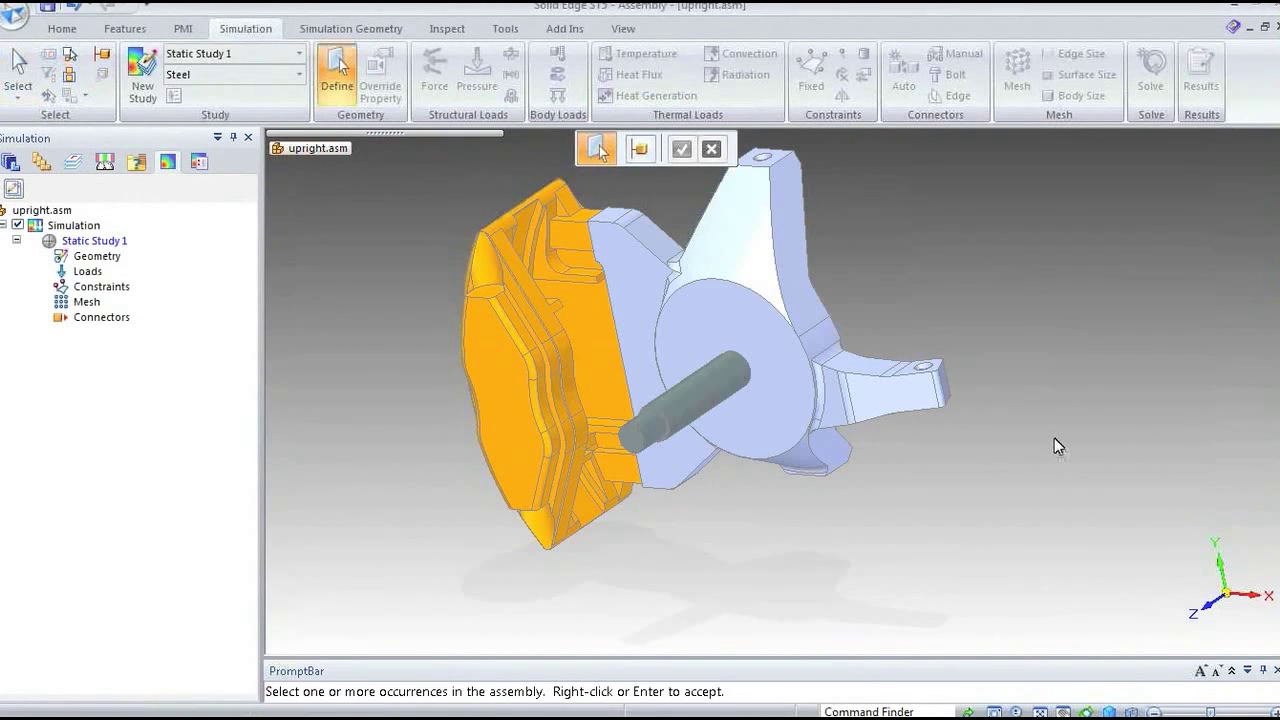
# Define the caliper body, upright shaft and front upright as study geometry, and check the front upright's assigned material.
pyautogui.moveTo(1020, 526); pyautogui.dragTo(387, 136)
pyautogui.click(681, 149)
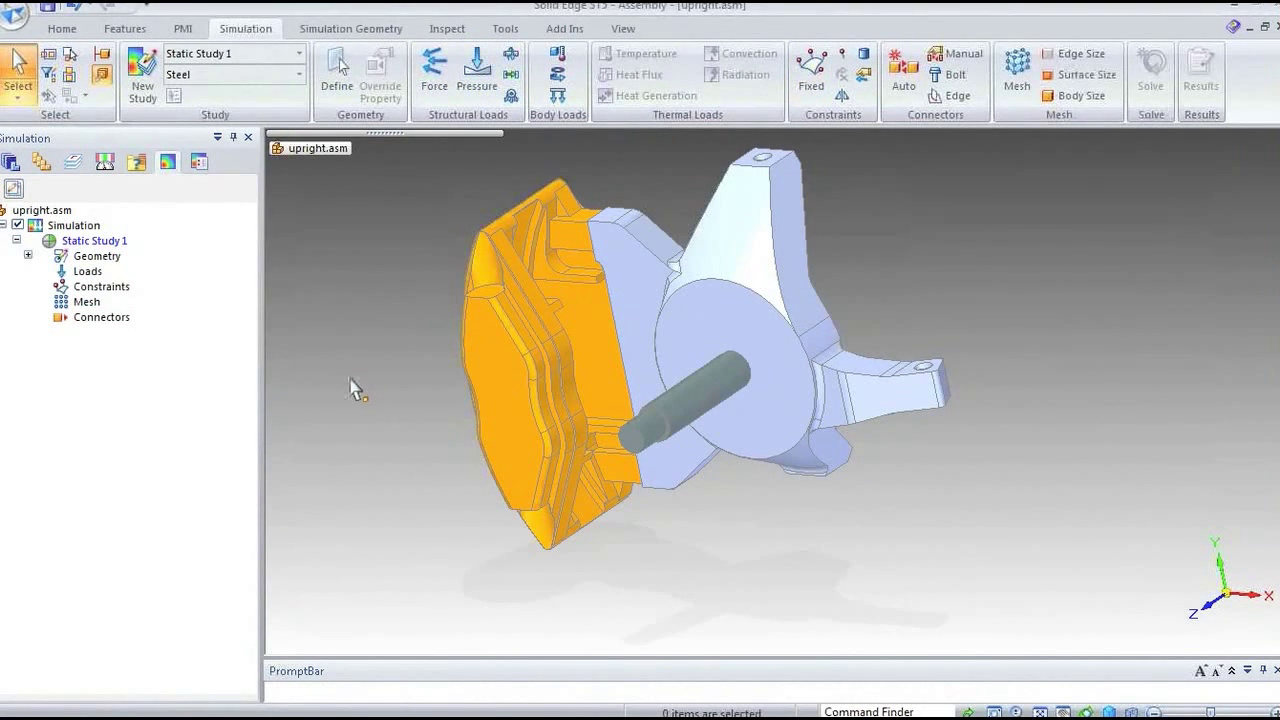
pyautogui.click(28, 256)
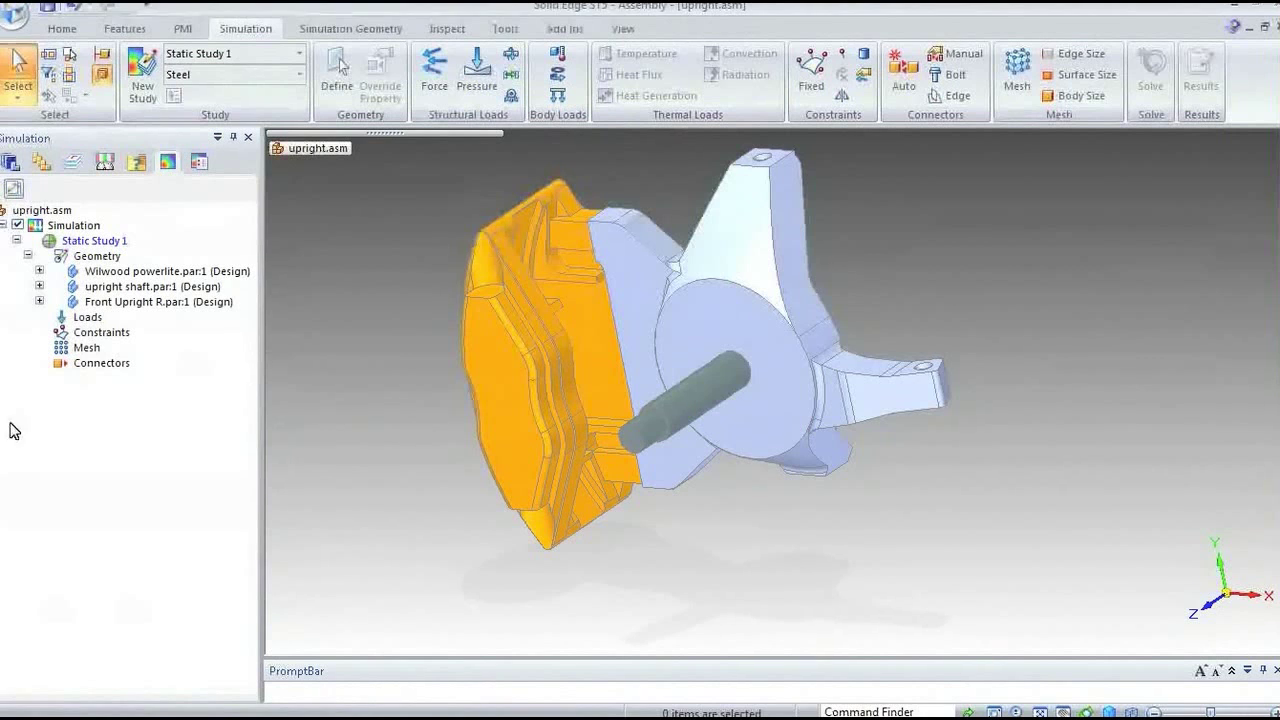
pyautogui.click(39, 302)
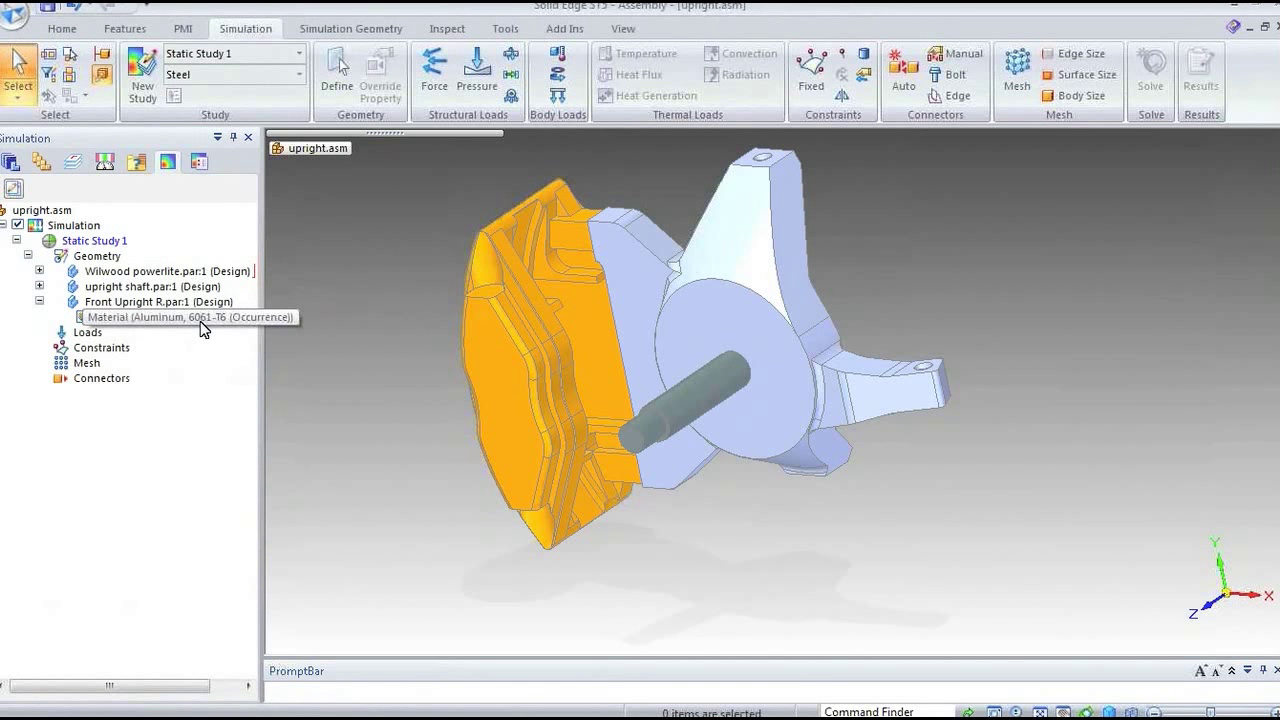
pyautogui.click(39, 301)
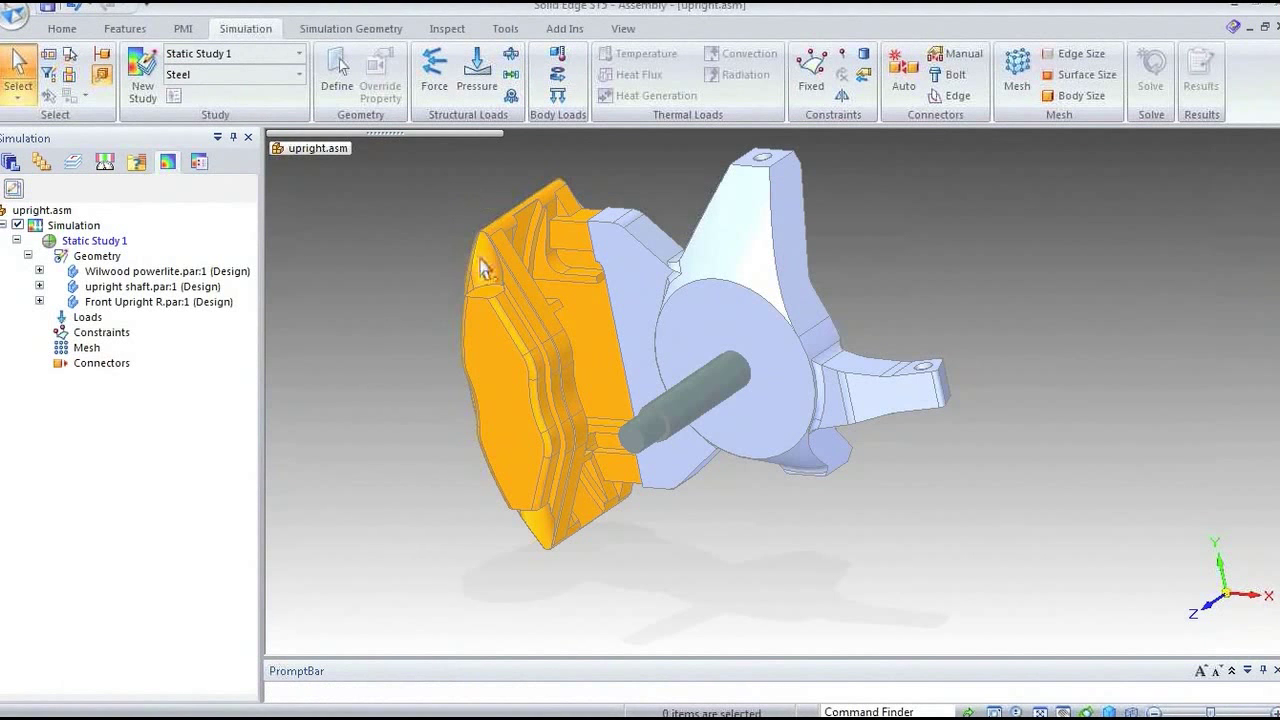
# Apply a 5 kN face force to the ring-shaped shoulder near the free end of the upright shaft.
pyautogui.scroll(3, 716, 405)
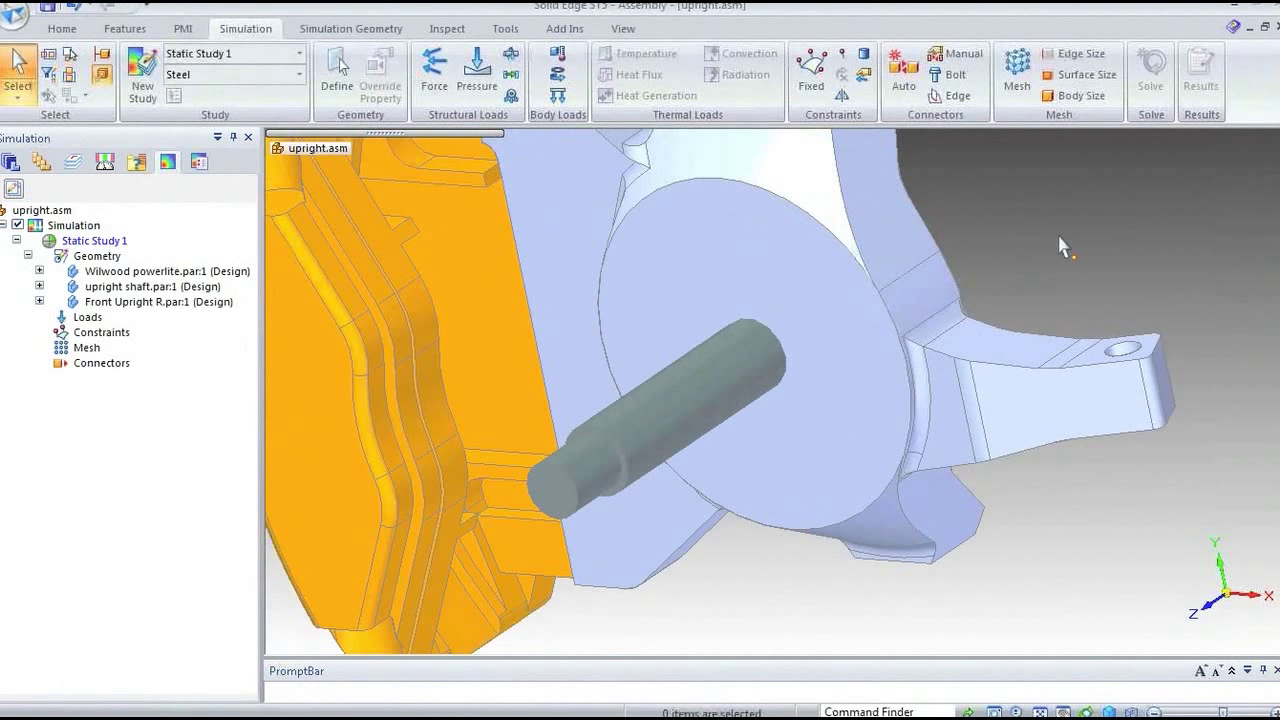
pyautogui.click(434, 68)
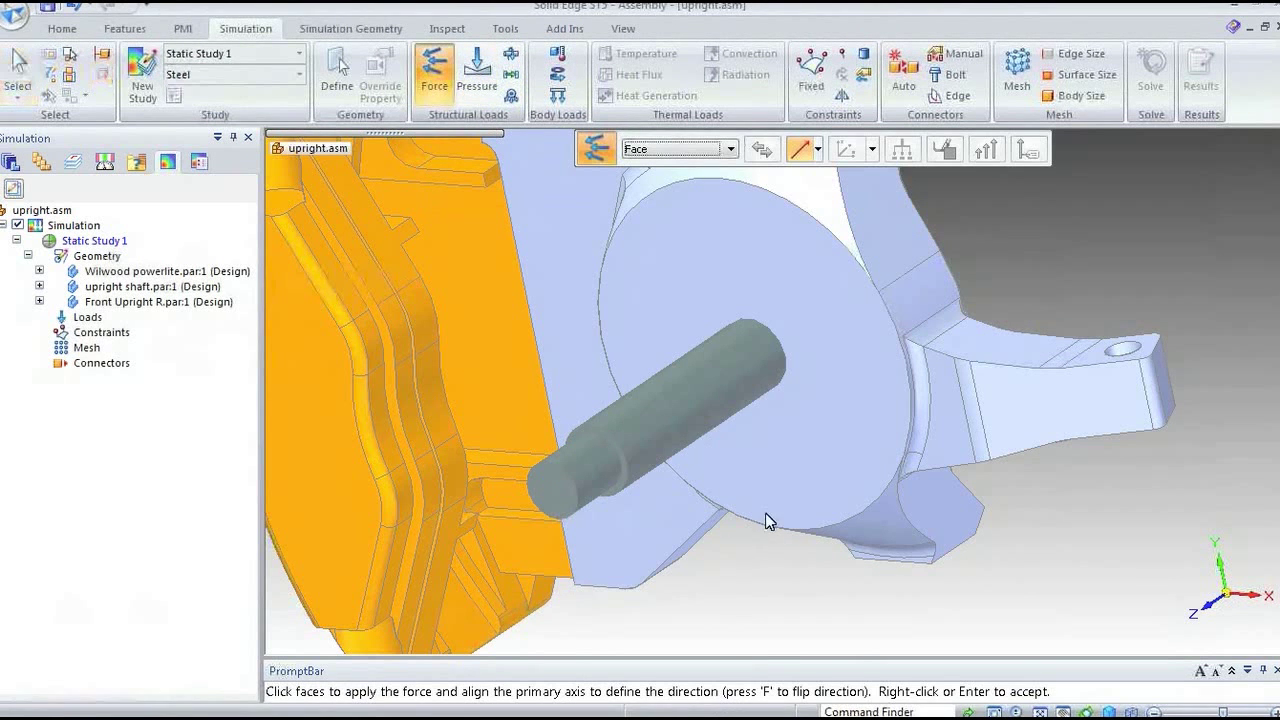
pyautogui.click(605, 437)
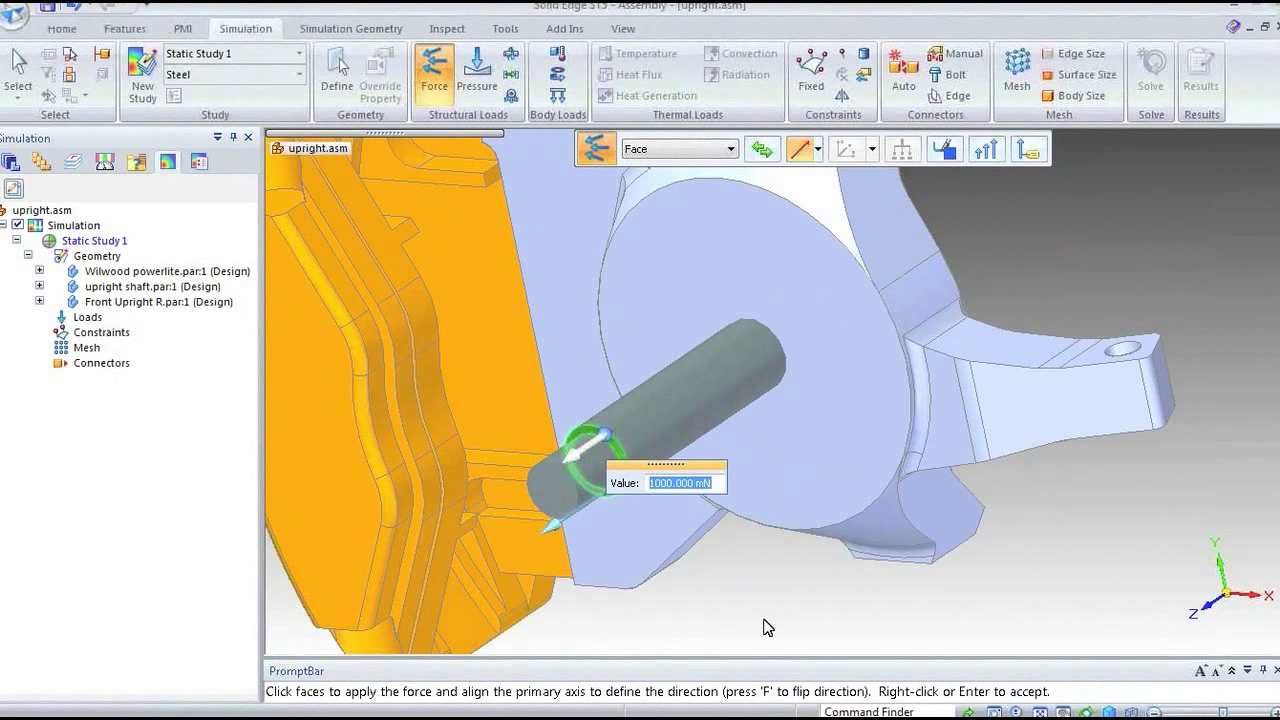
pyautogui.write('5kn')
pyautogui.press('Return')
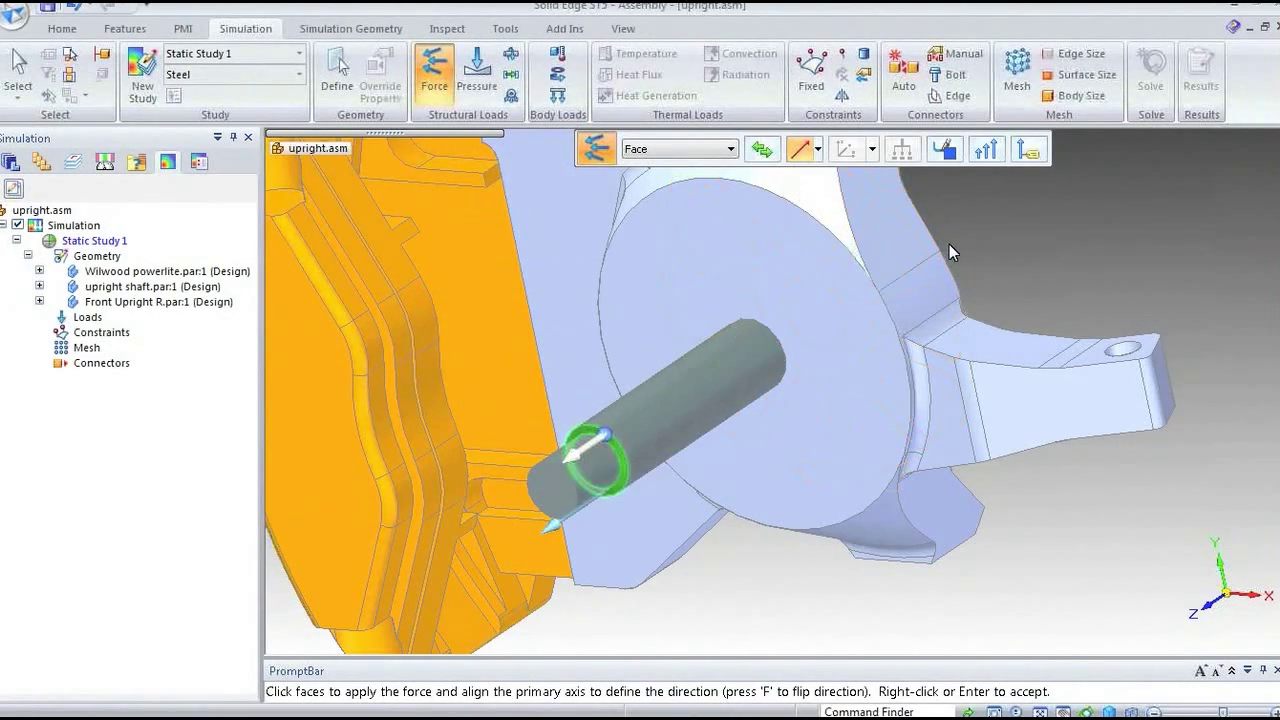
# Redirect the shaft force vertically upward by aligning it with the hole in the upright's side arm, and accept the load.
pyautogui.scroll(-3, 949, 244)
pyautogui.scroll(5, 1011, 260)
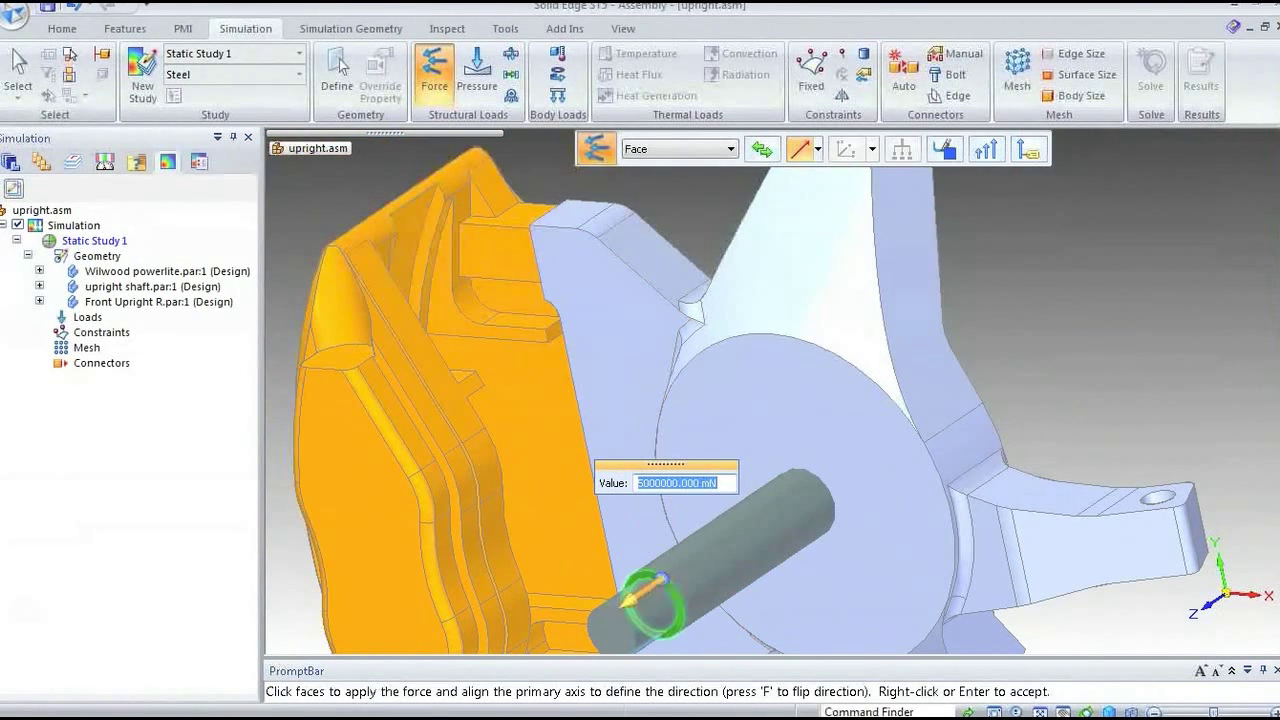
pyautogui.click(663, 594)
pyautogui.moveTo(663, 590); pyautogui.dragTo(1153, 497)
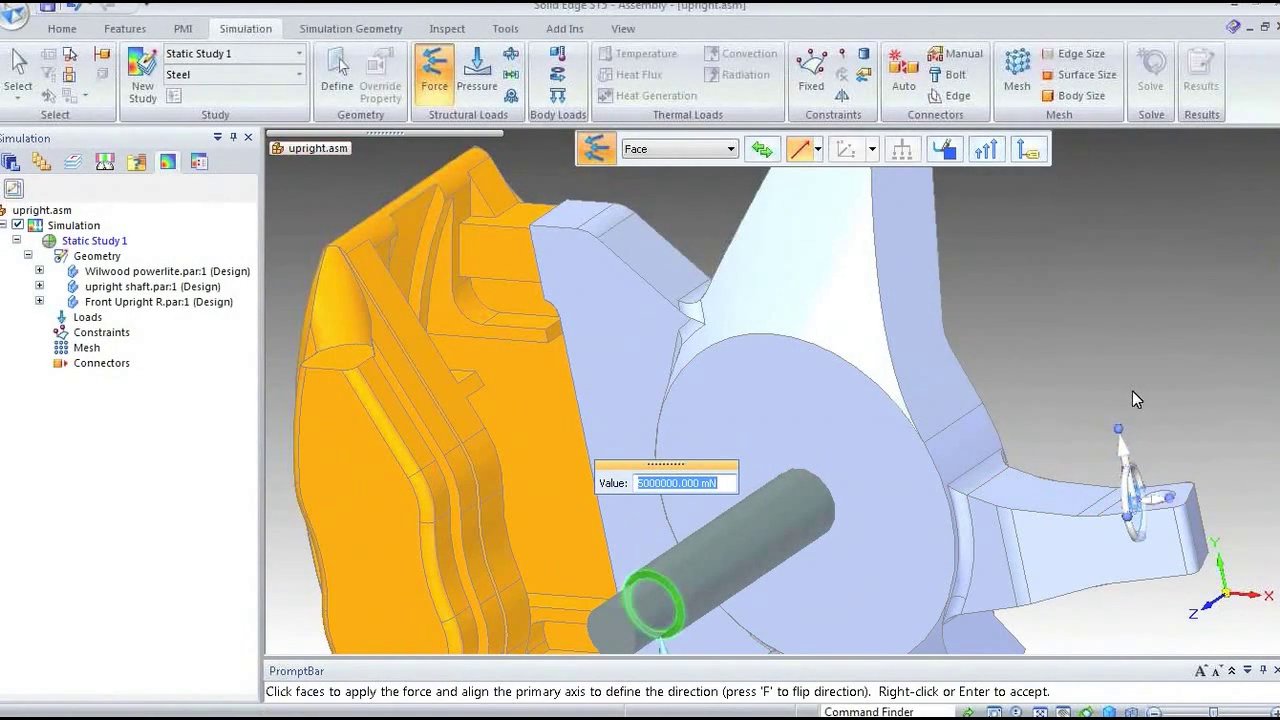
pyautogui.moveTo(1050, 401); pyautogui.dragTo(1096, 349, button='middle')
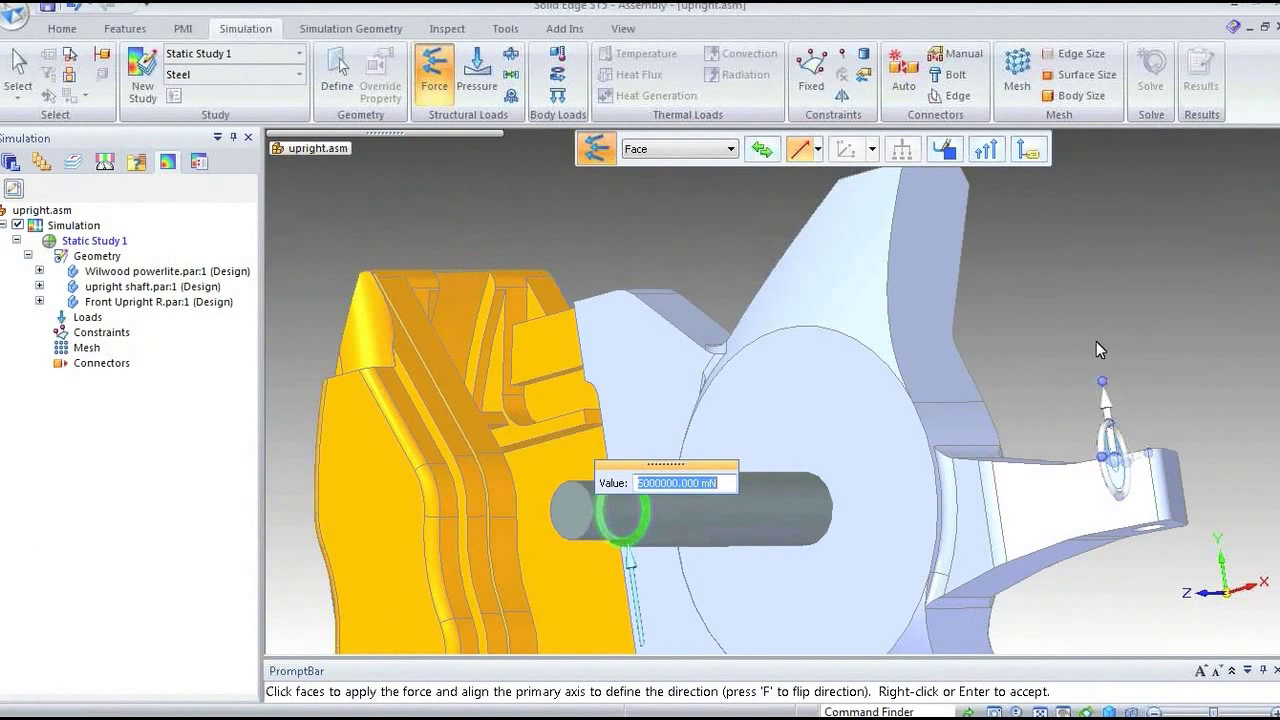
pyautogui.rightClick(1199, 335)
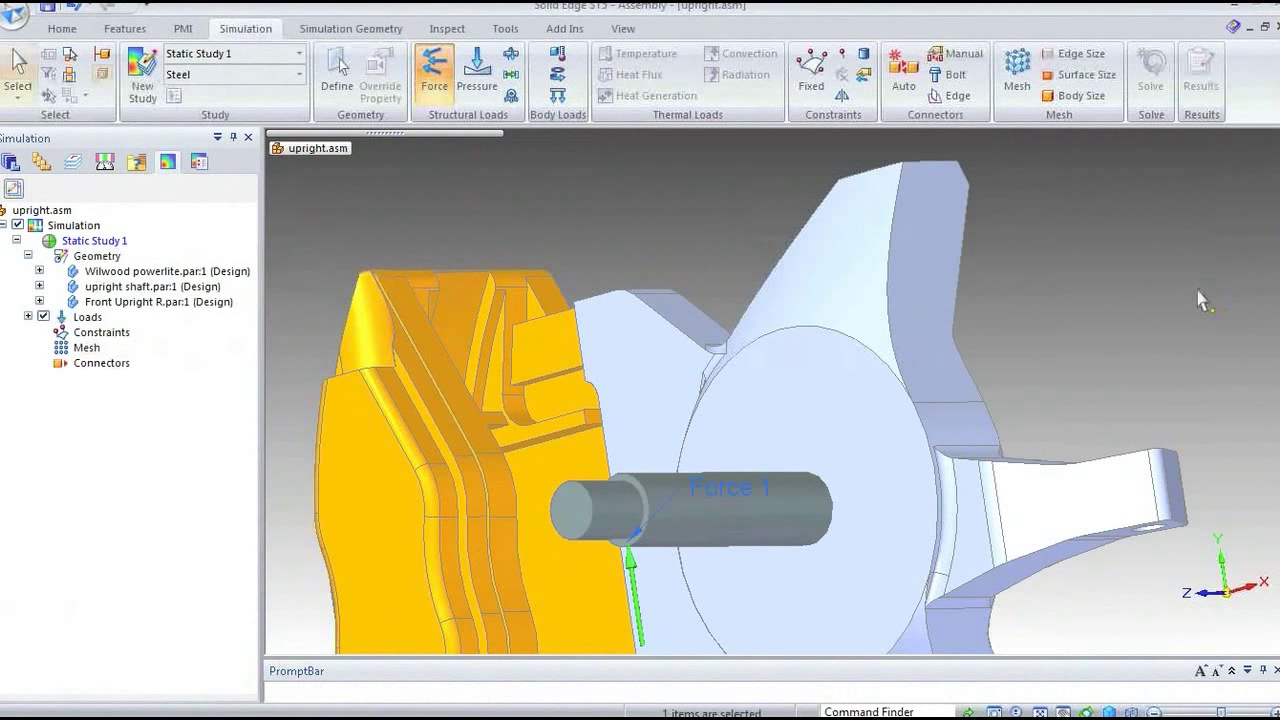
pyautogui.moveTo(1132, 288); pyautogui.dragTo(1225, 337, button='middle')
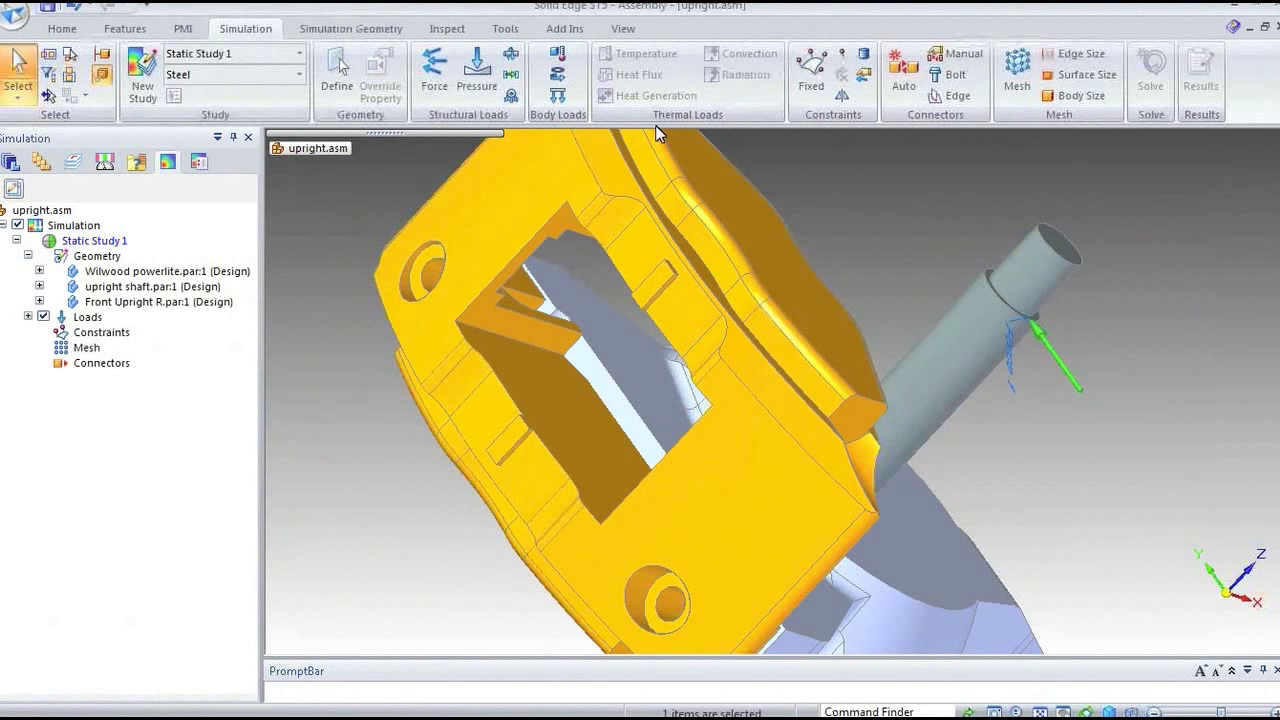
# Apply a 10000000 mN face force to the end face inside the caliper's rectangular window, with its direction reversed.
pyautogui.click(435, 76)
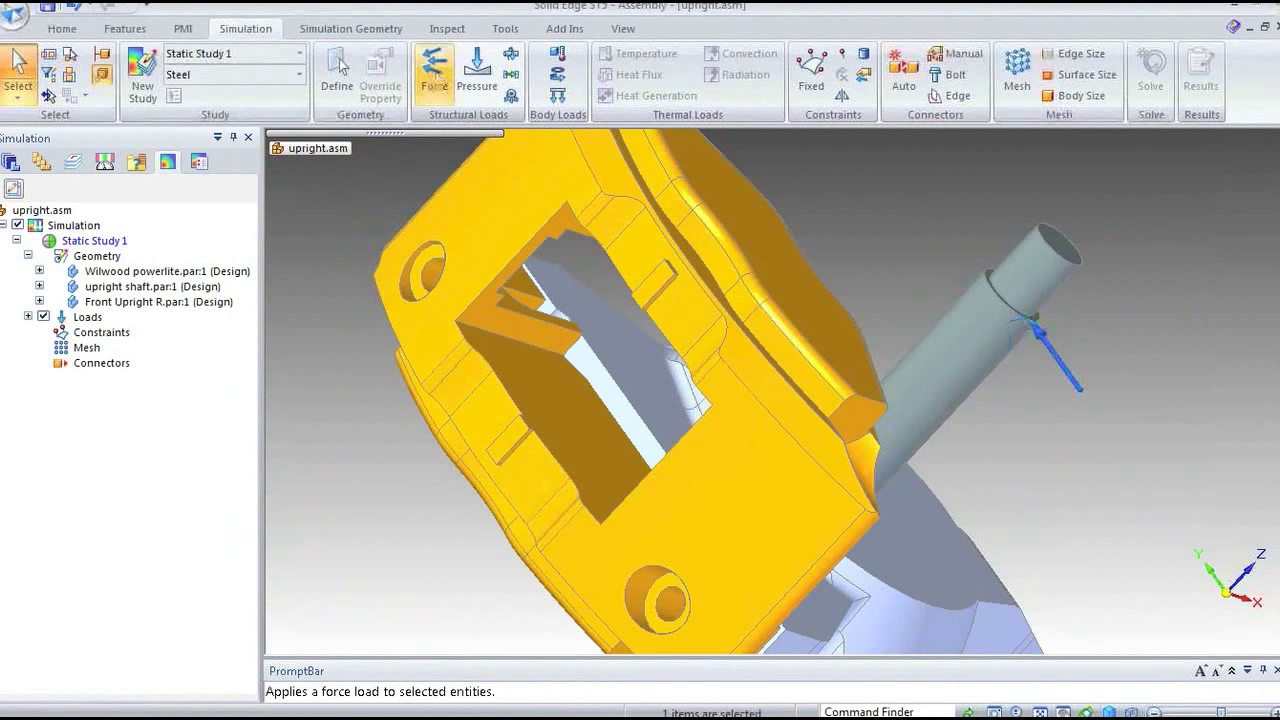
pyautogui.click(487, 316)
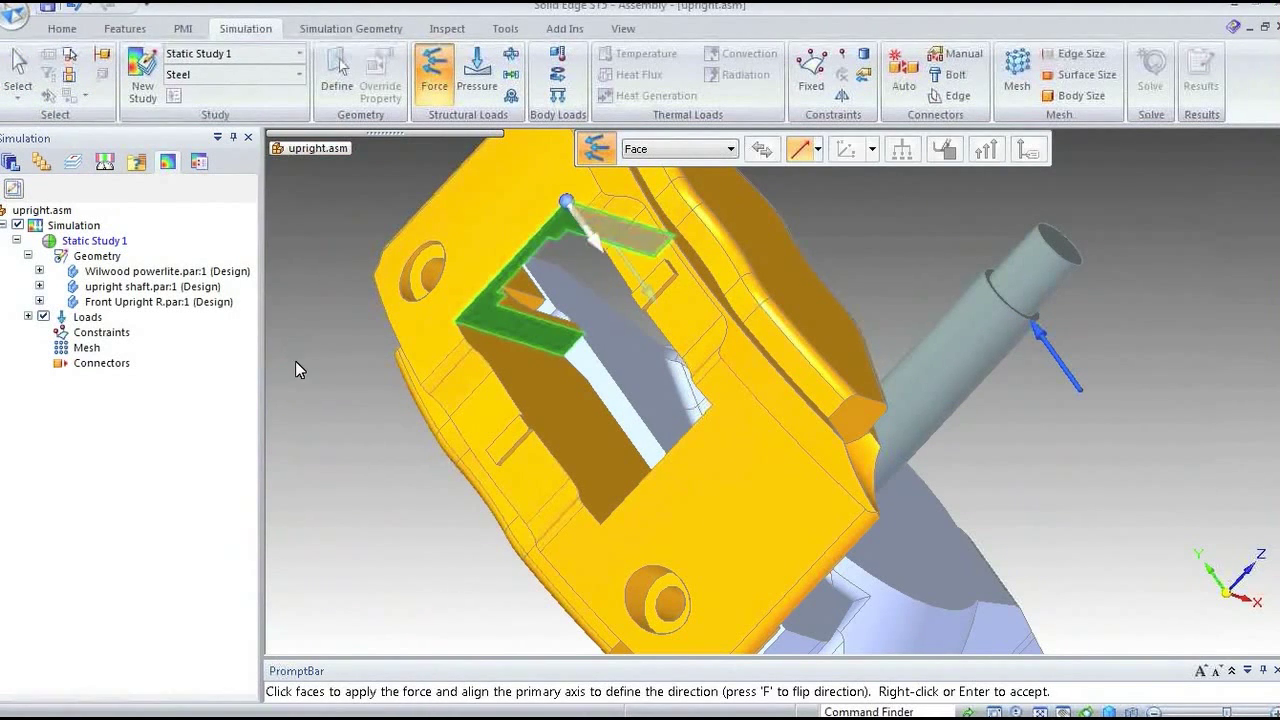
pyautogui.write('10000000')
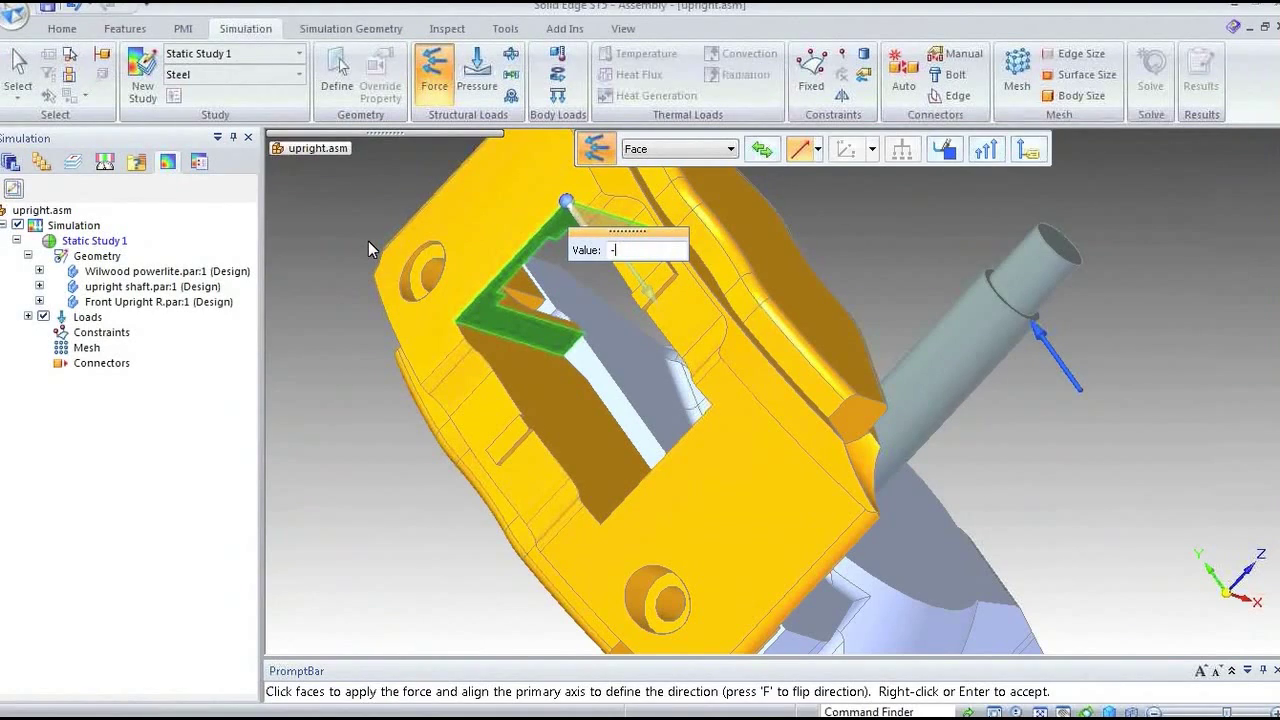
pyautogui.press('Return')
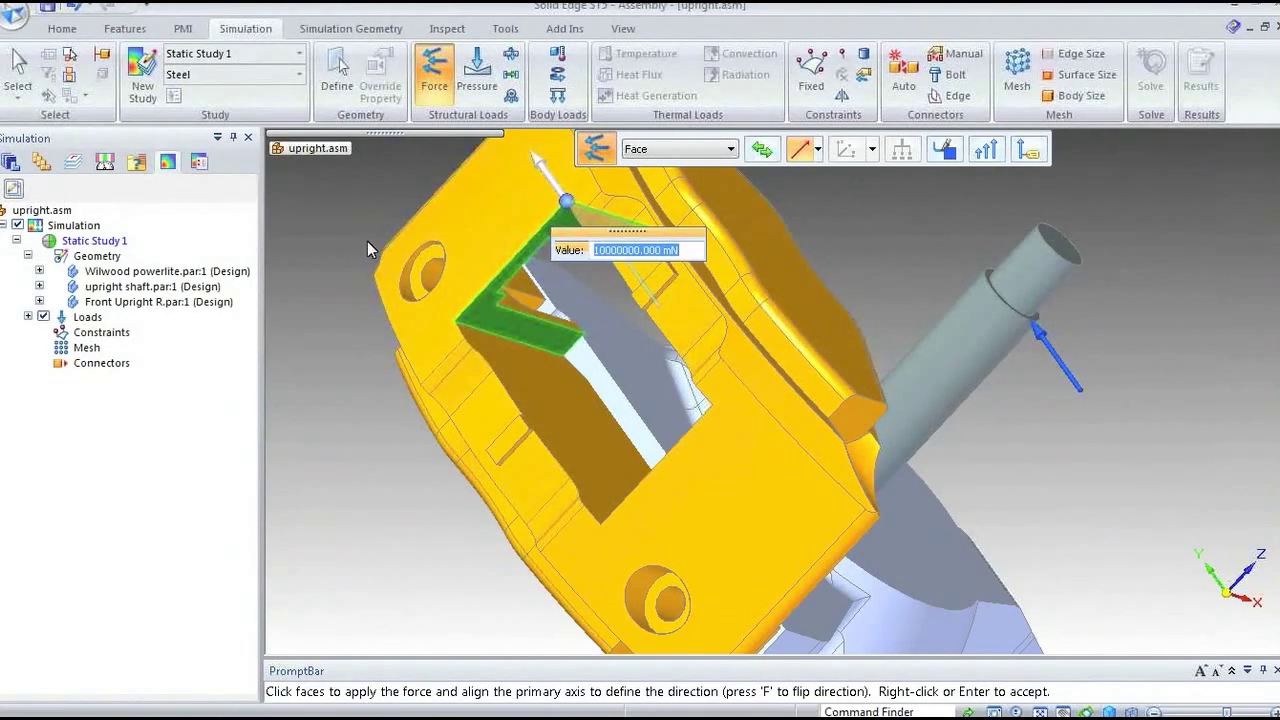
pyautogui.press('Return')
# Review the value and direction of the vertical force on the upright shaft, and accept it as is.
pyautogui.moveTo(876, 200); pyautogui.dragTo(930, 360, button='middle')
pyautogui.moveTo(911, 261); pyautogui.dragTo(960, 330, button='middle')
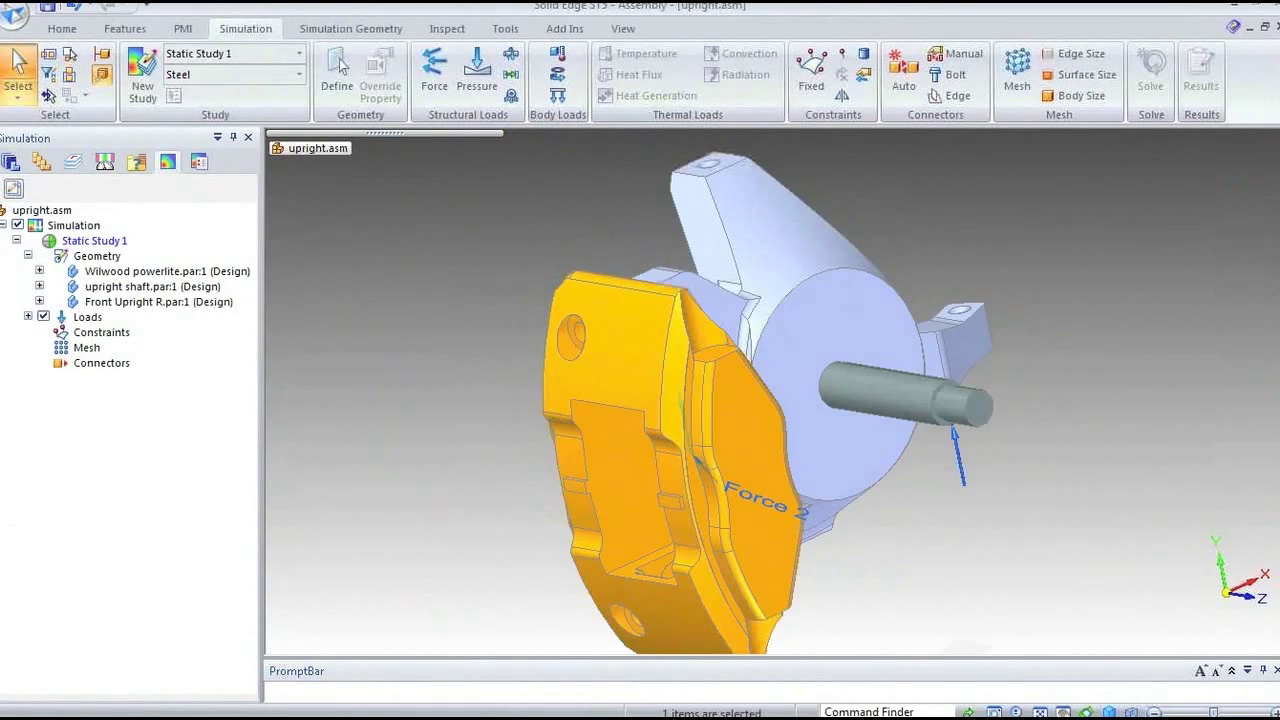
pyautogui.click(966, 461)
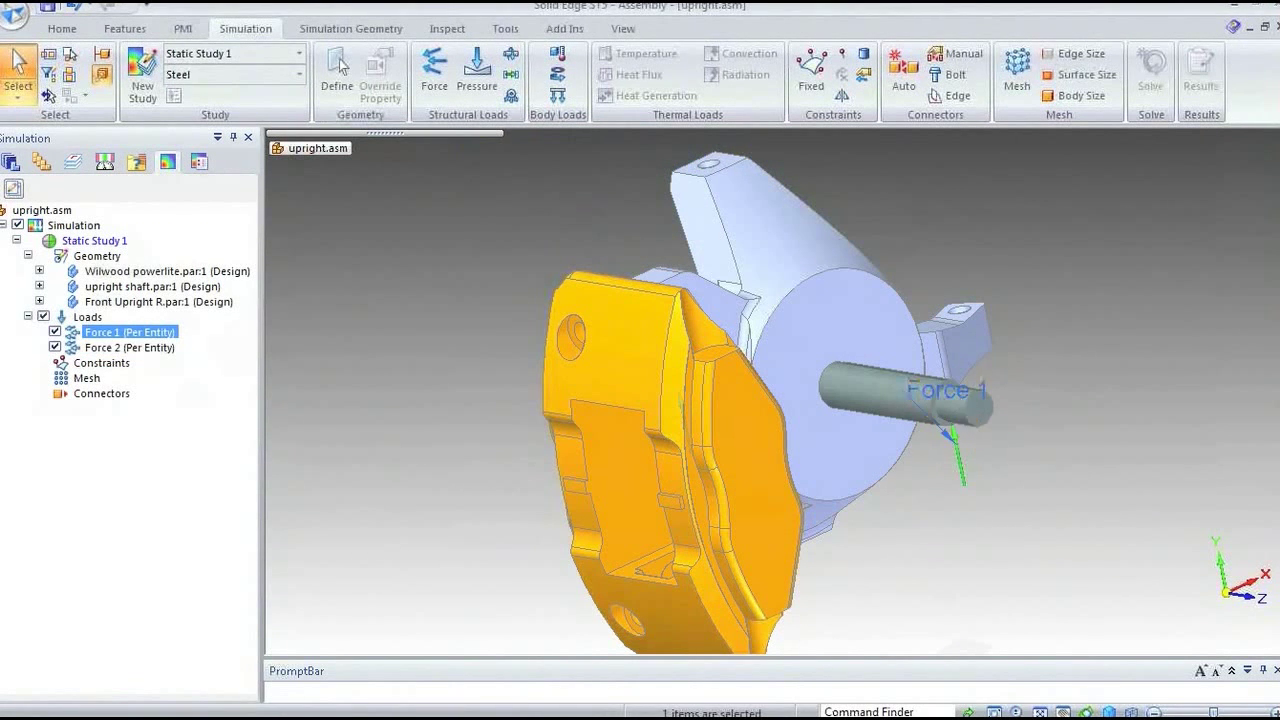
pyautogui.click(966, 461)
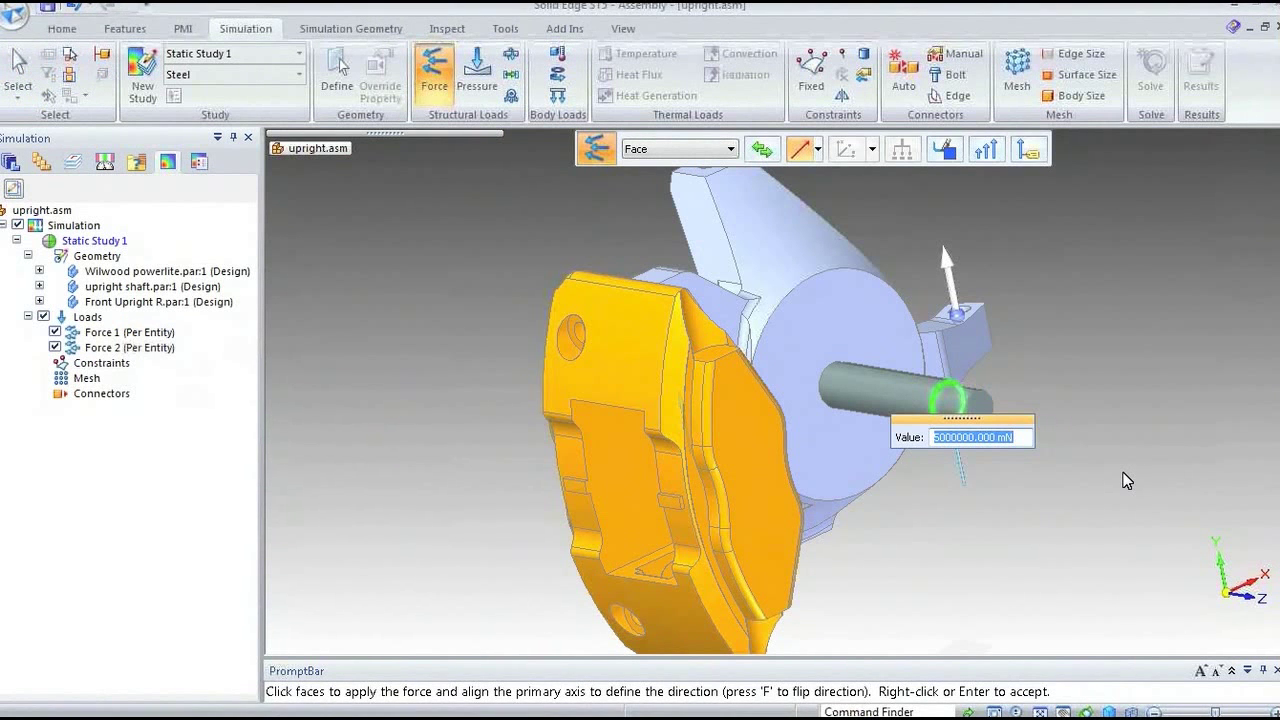
pyautogui.press('Return')
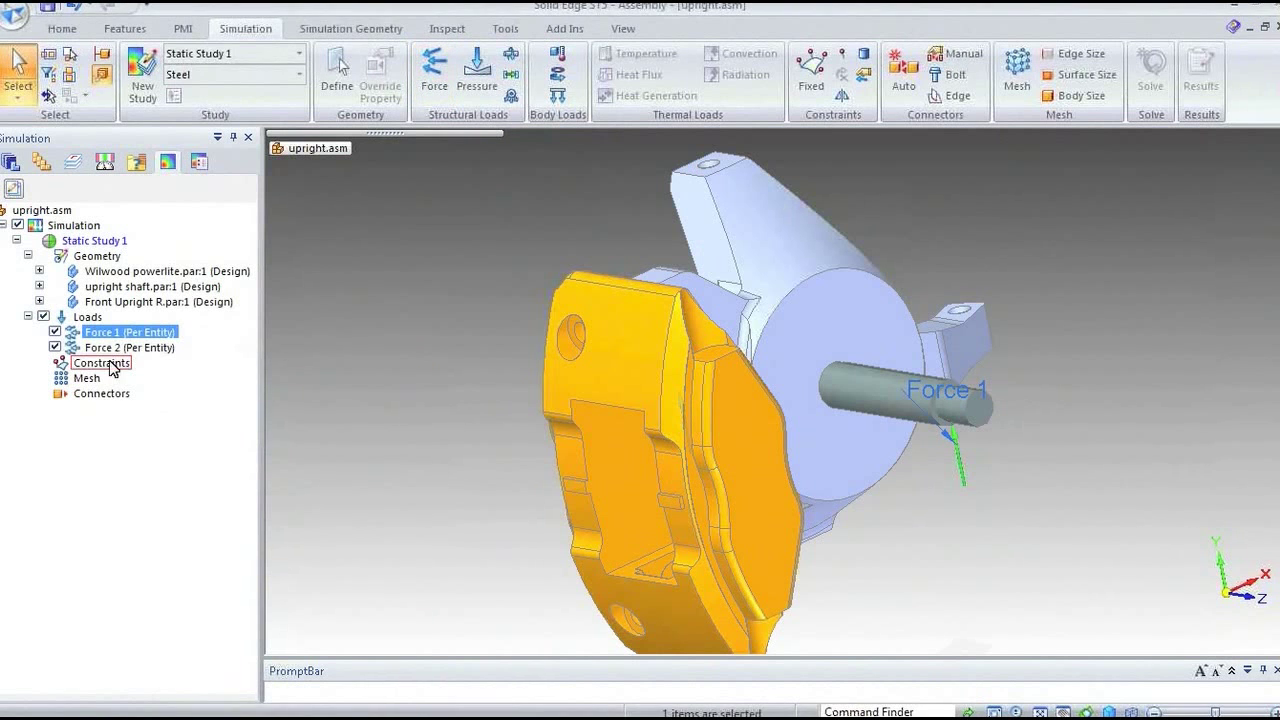
# Turn off the display of all loads in the static study.
pyautogui.click(44, 317)
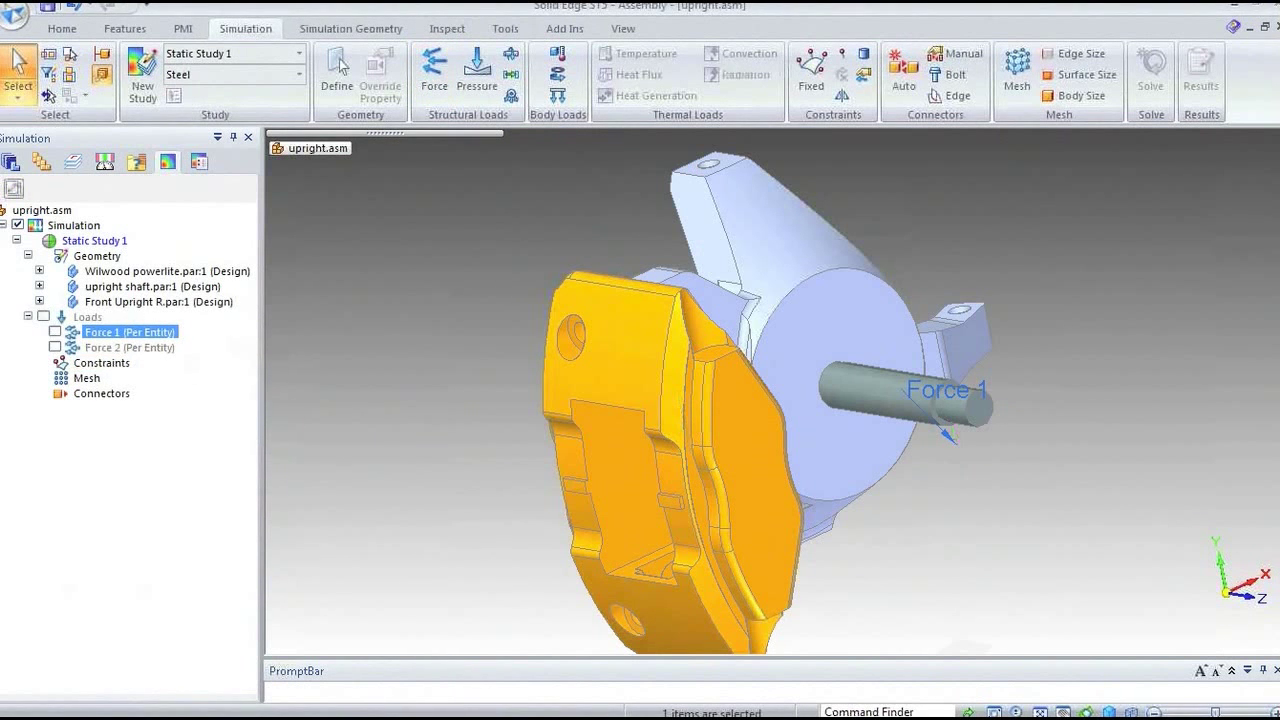
pyautogui.moveTo(407, 443); pyautogui.dragTo(394, 431, button='middle')
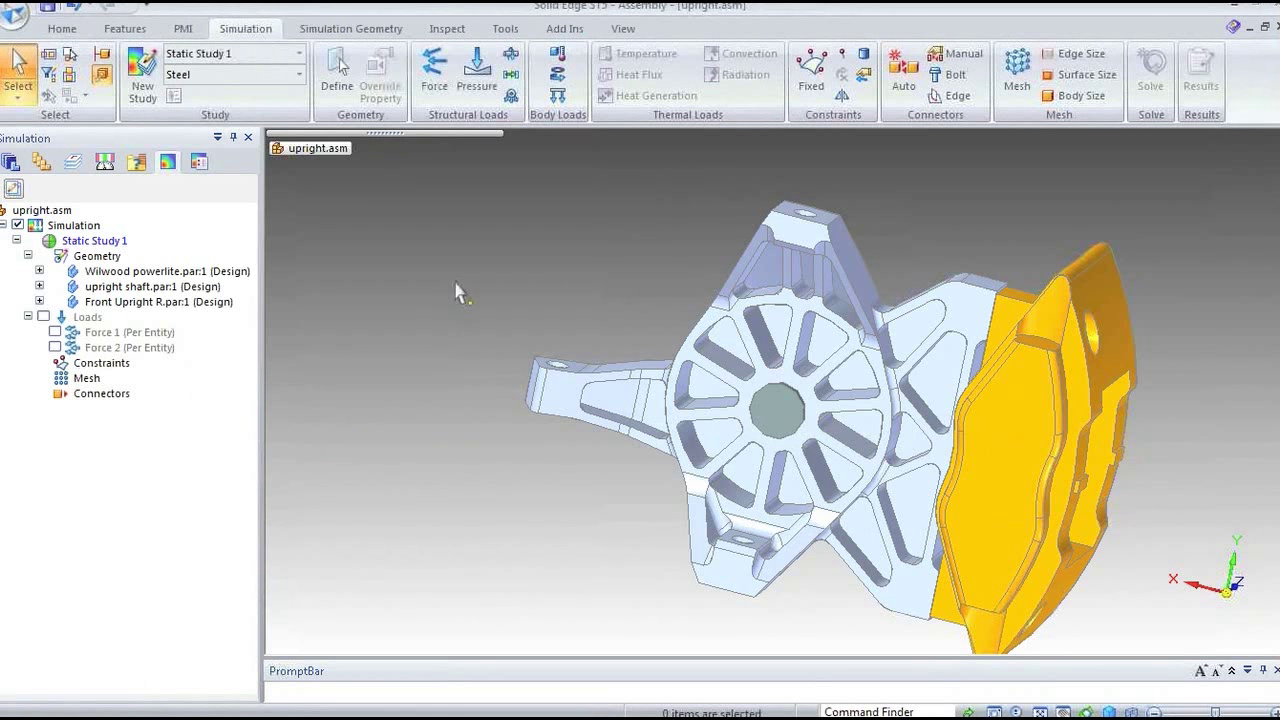
pyautogui.moveTo(584, 252); pyautogui.dragTo(655, 290, button='middle')
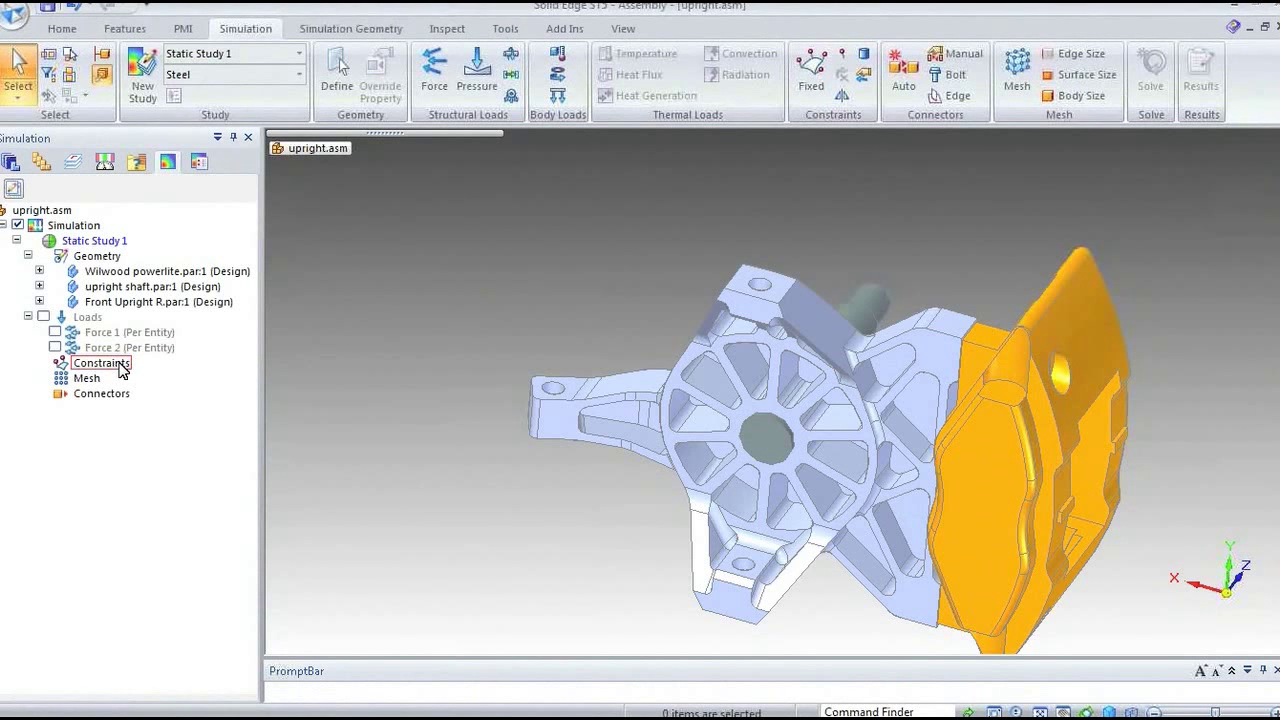
pyautogui.click(811, 70)
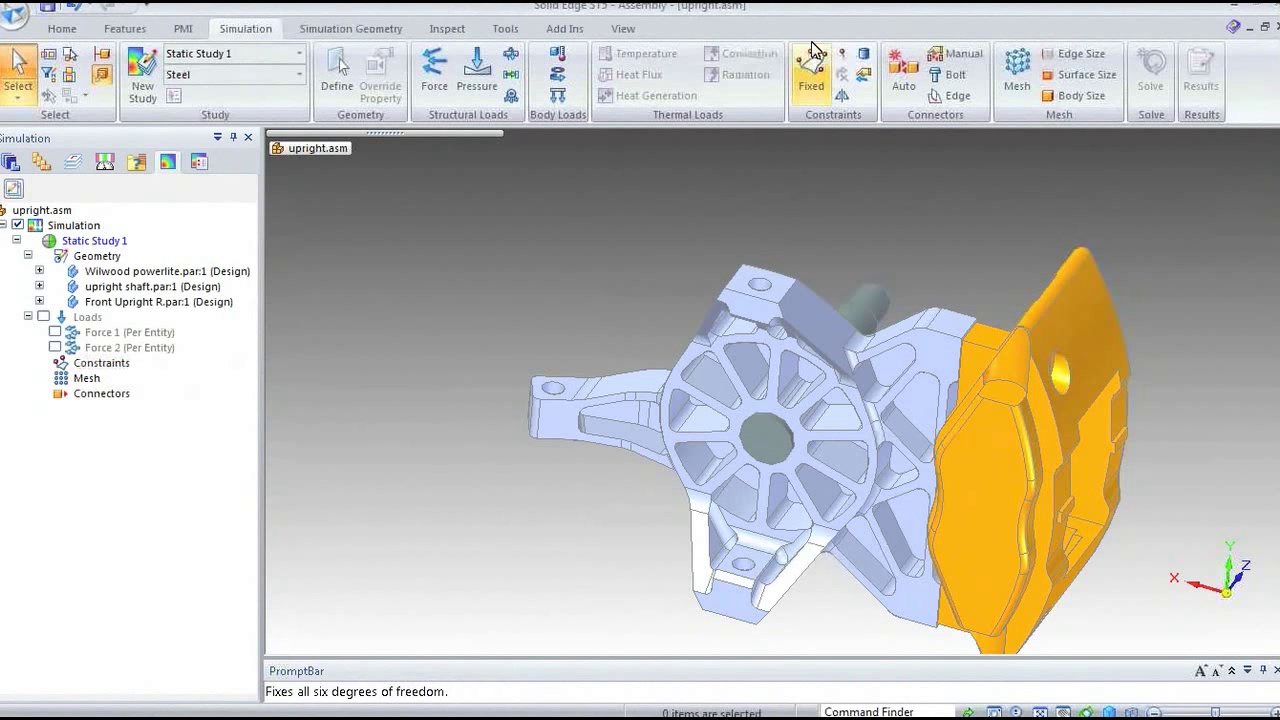
pyautogui.press('Escape')
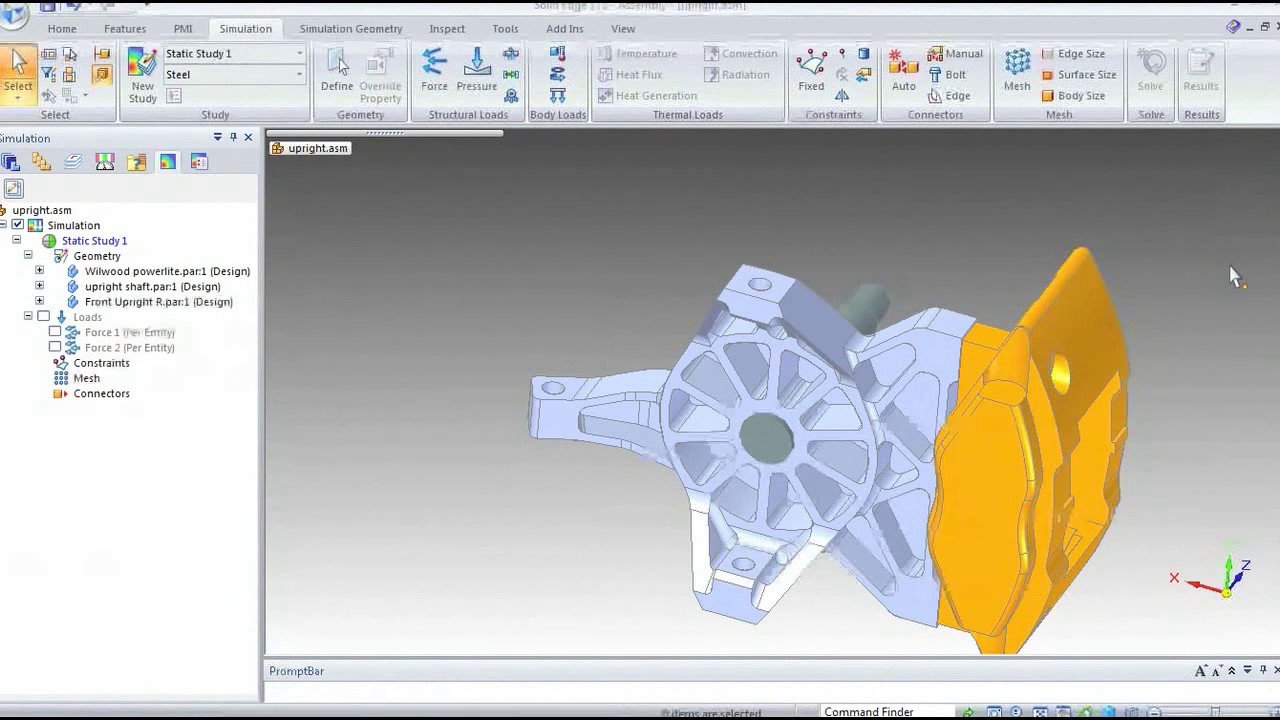
pyautogui.rightClick(100, 366)
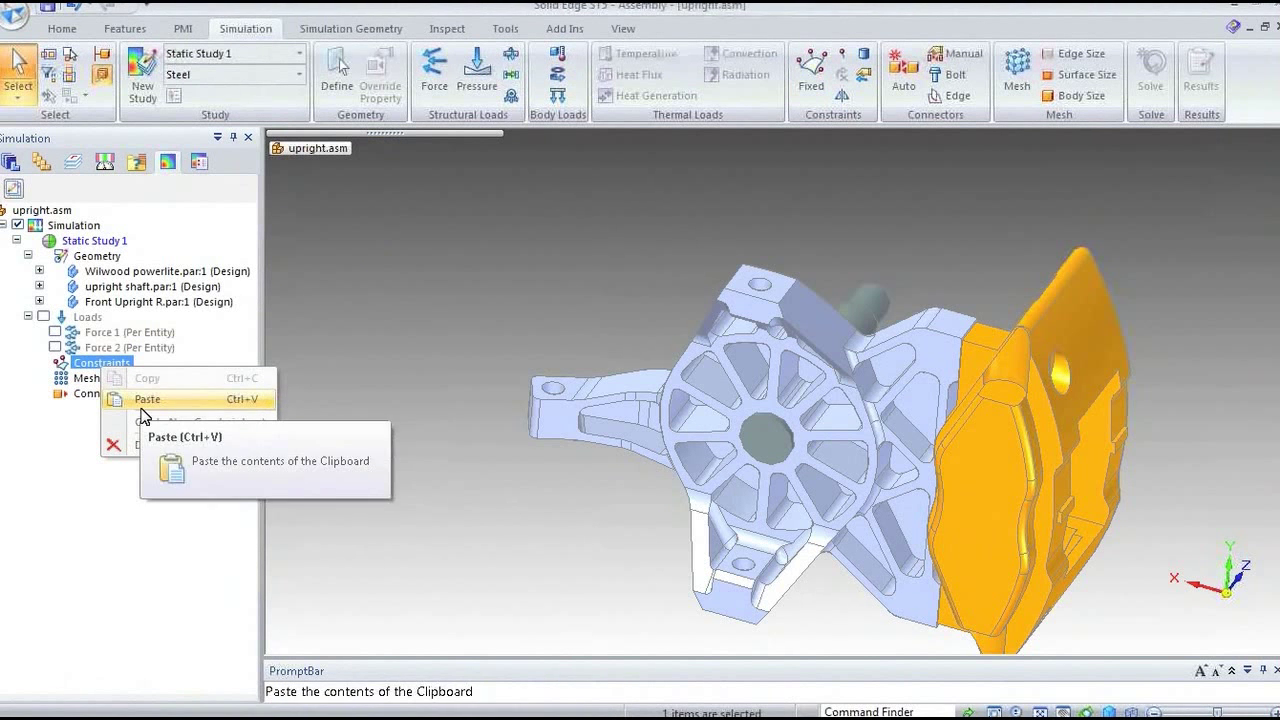
pyautogui.moveTo(143, 421)
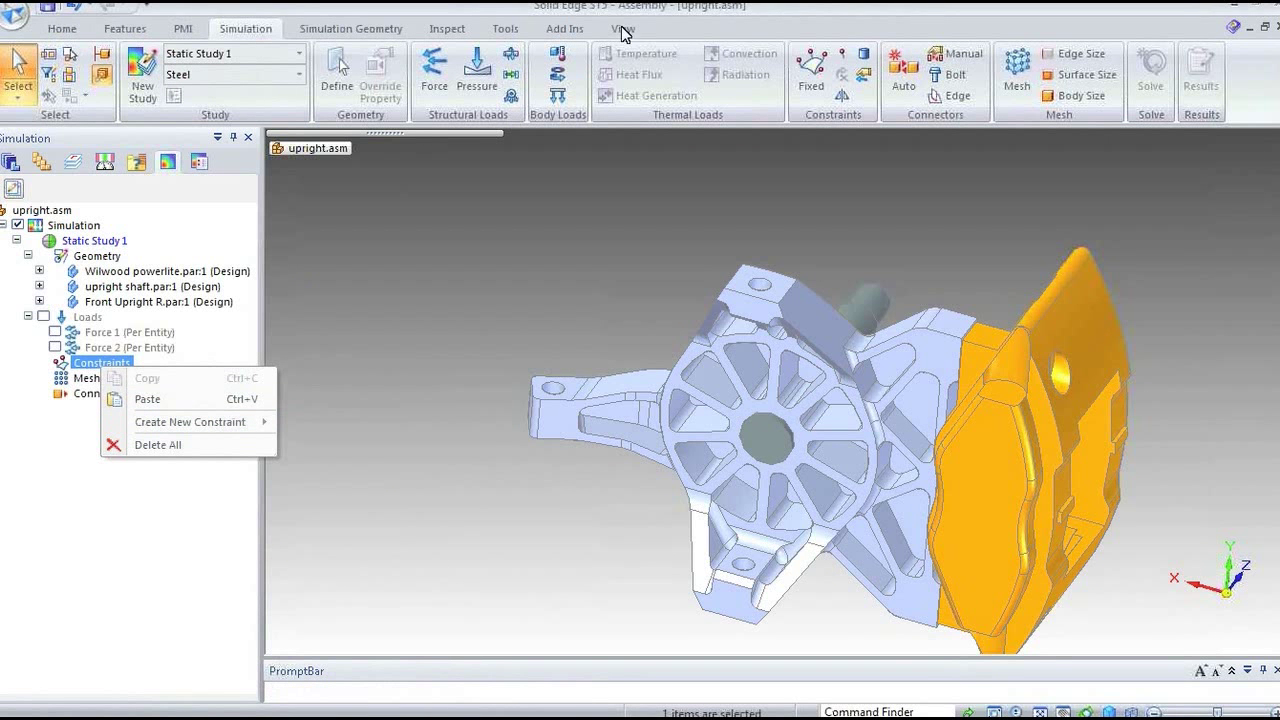
pyautogui.click(757, 18)
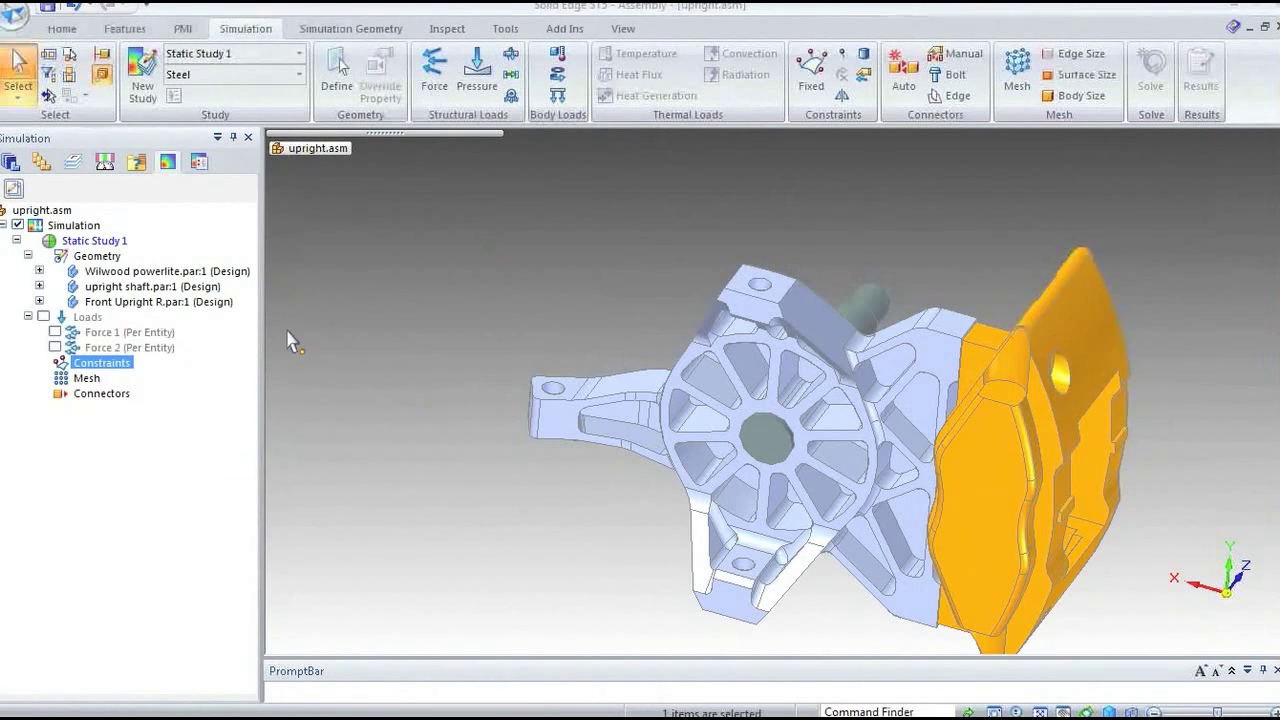
pyautogui.rightClick(103, 370)
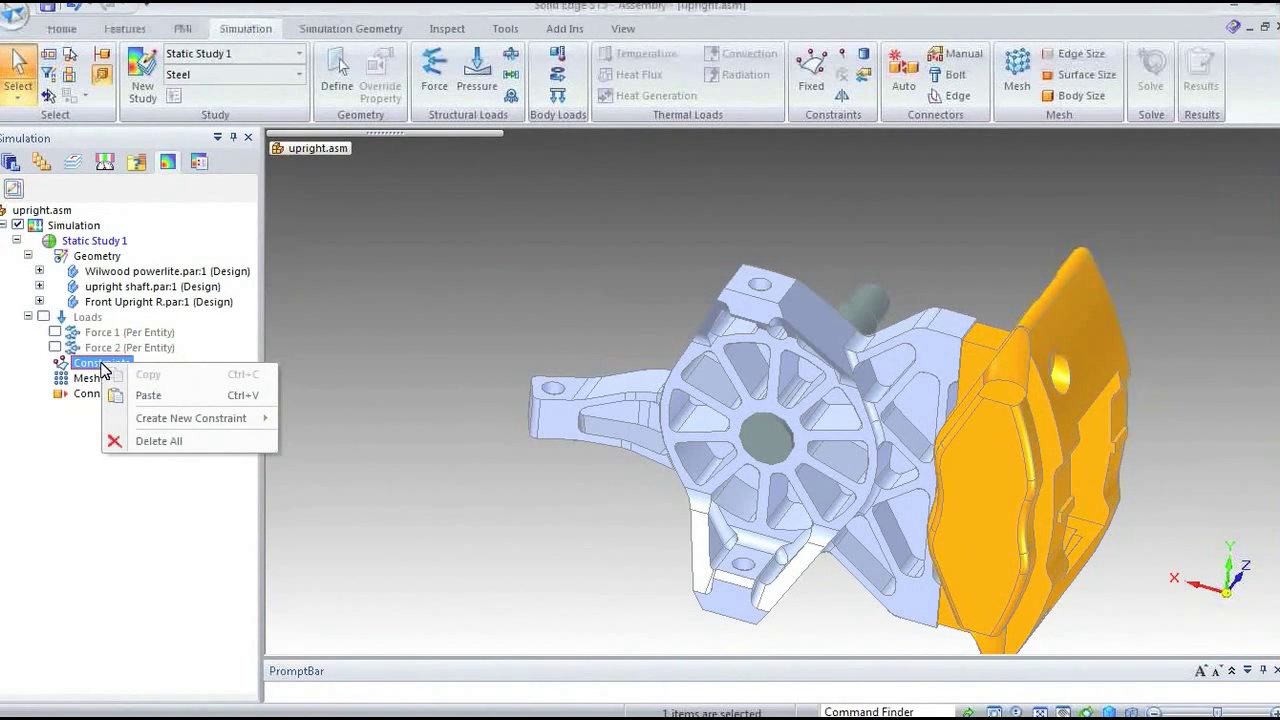
pyautogui.click(338, 472)
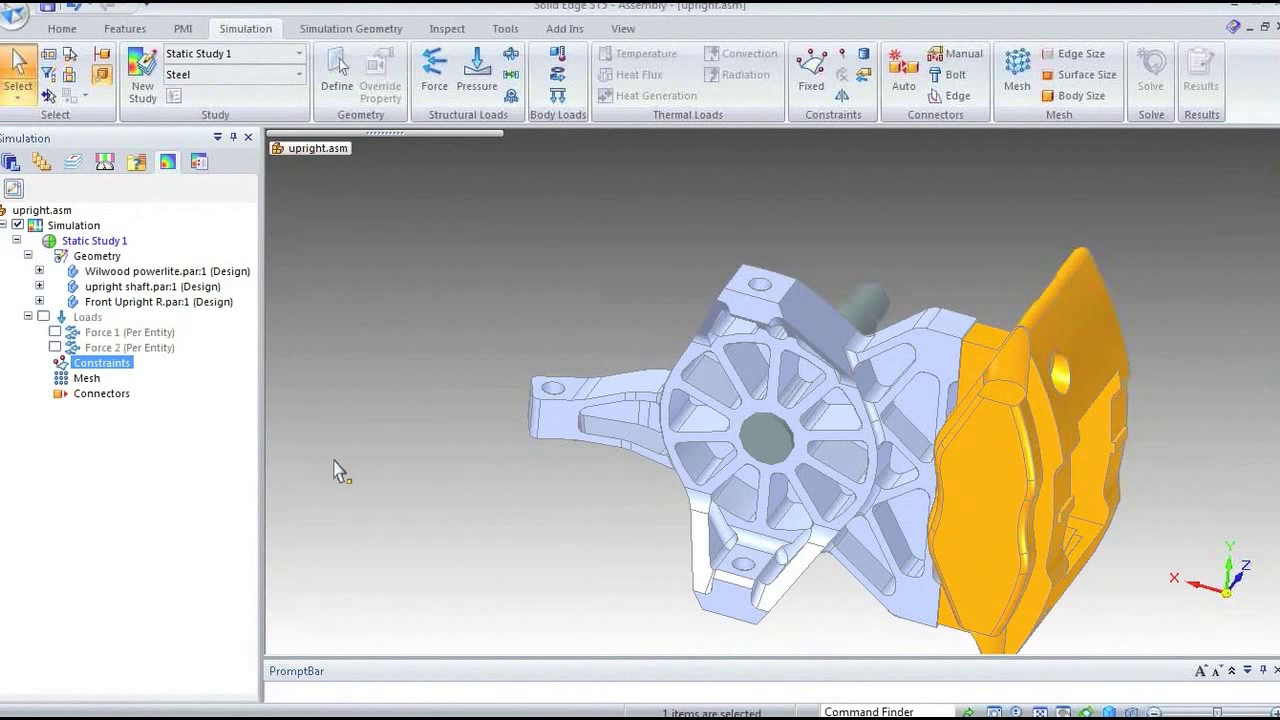
# Apply a Fixed constraint to the hole in the upright's lower arm.
pyautogui.rightClick(117, 365)
pyautogui.moveTo(205, 427)
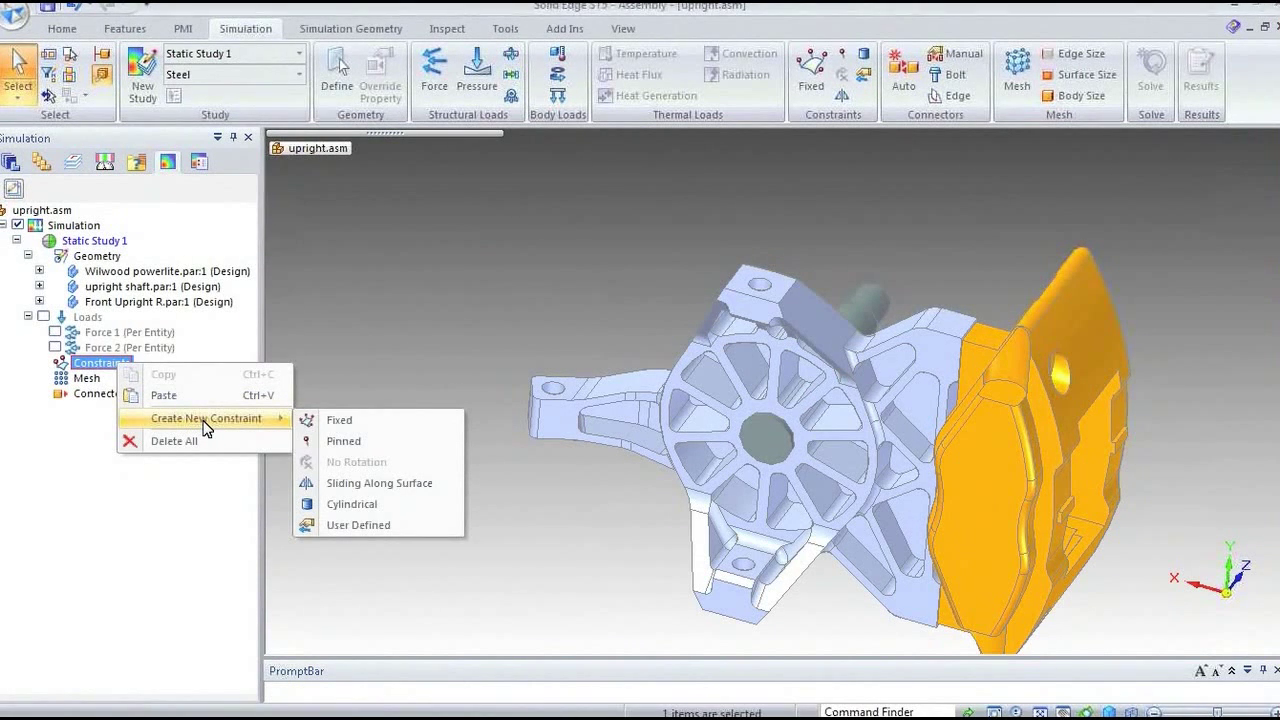
pyautogui.click(337, 421)
pyautogui.click(740, 585)
pyautogui.rightClick(520, 539)
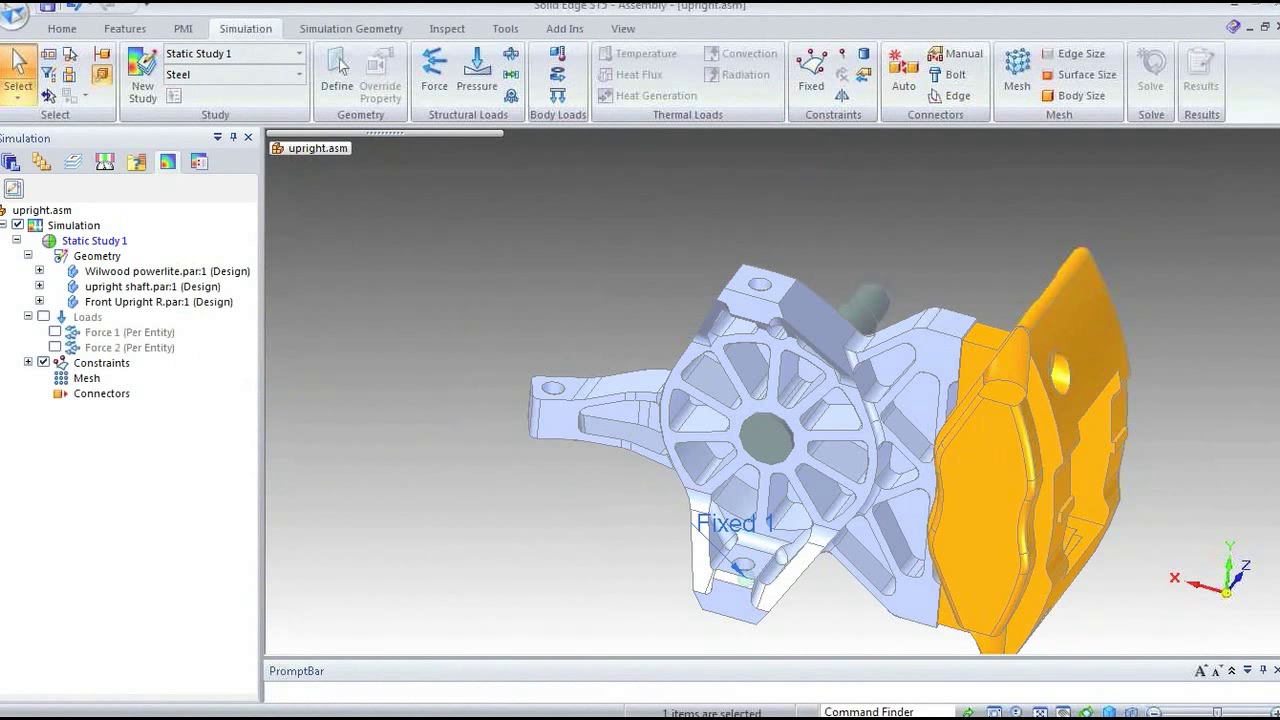
# Apply a User Defined constraint to the hole in the upright's side arm, releasing X and Y and keeping only Z constrained.
pyautogui.doubleClick(75, 366)
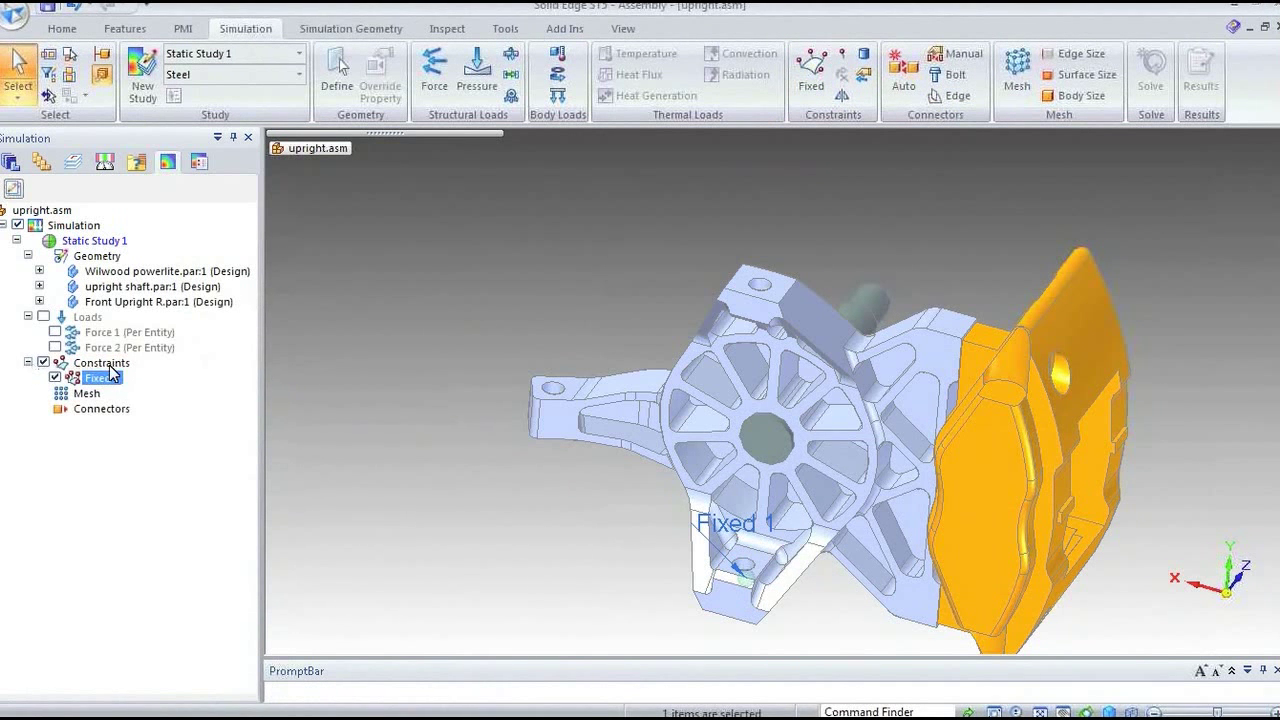
pyautogui.rightClick(108, 366)
pyautogui.moveTo(223, 421)
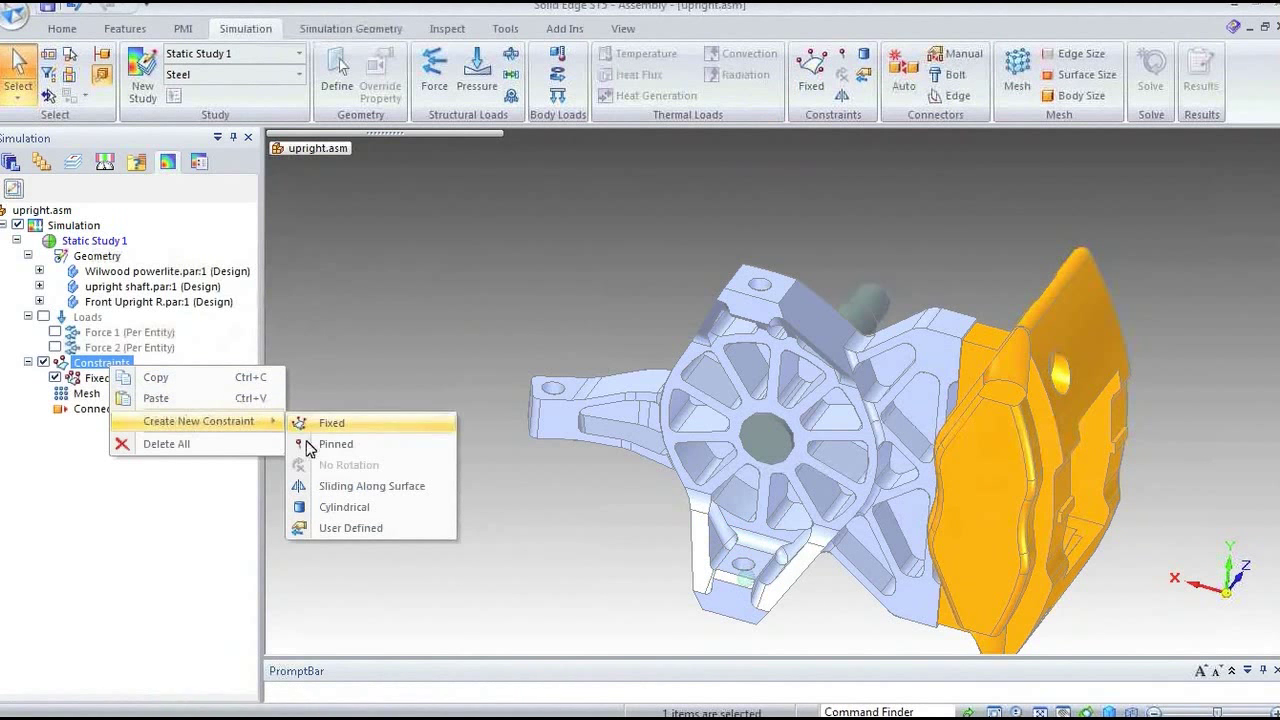
pyautogui.click(352, 526)
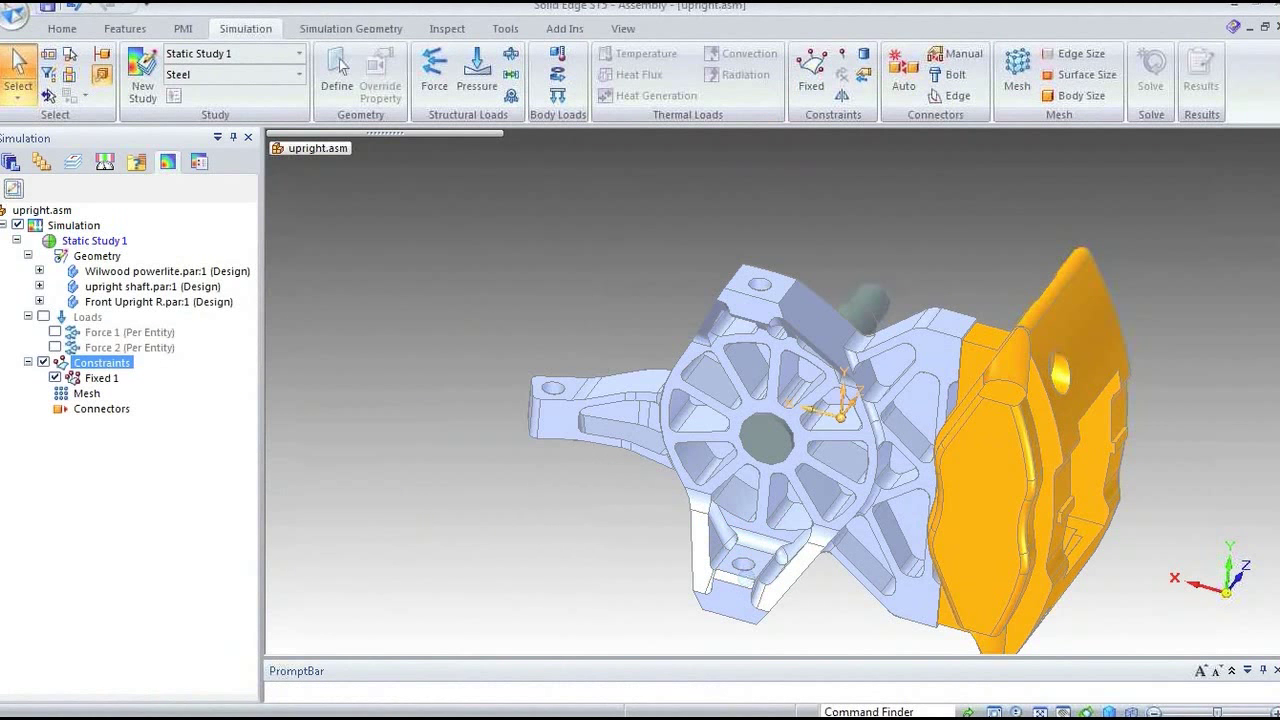
pyautogui.click(556, 390)
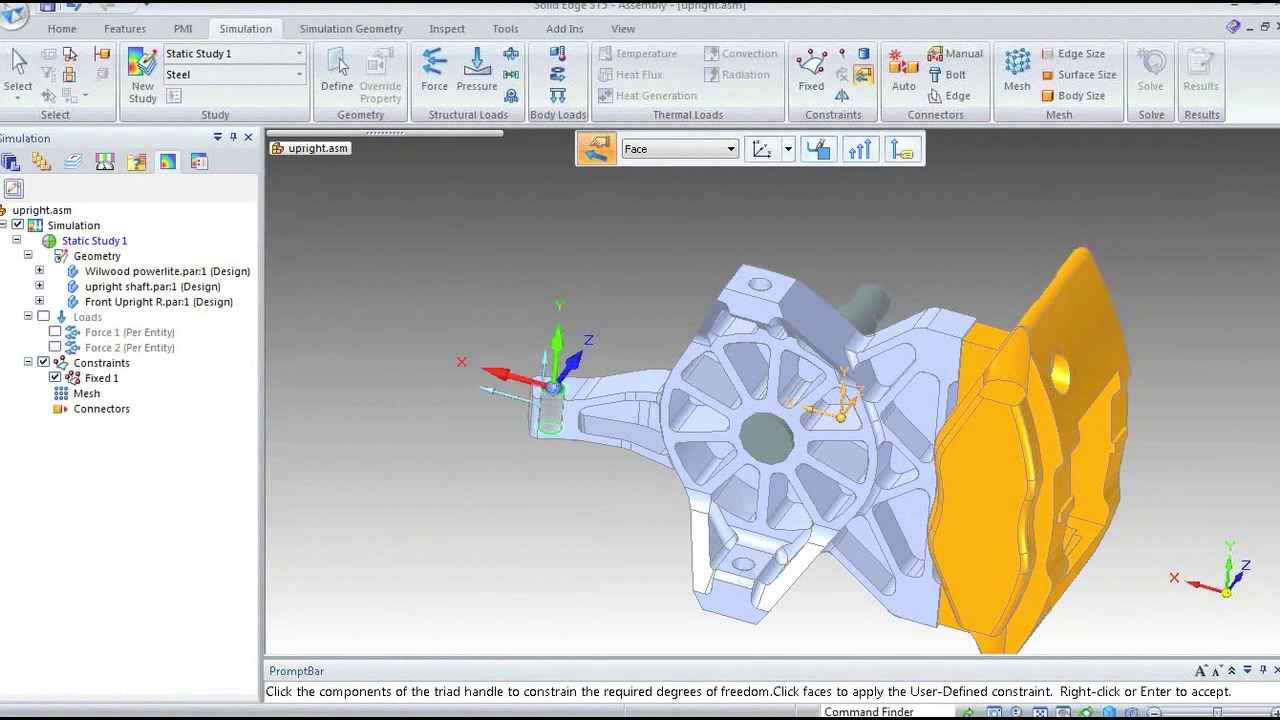
pyautogui.click(503, 377)
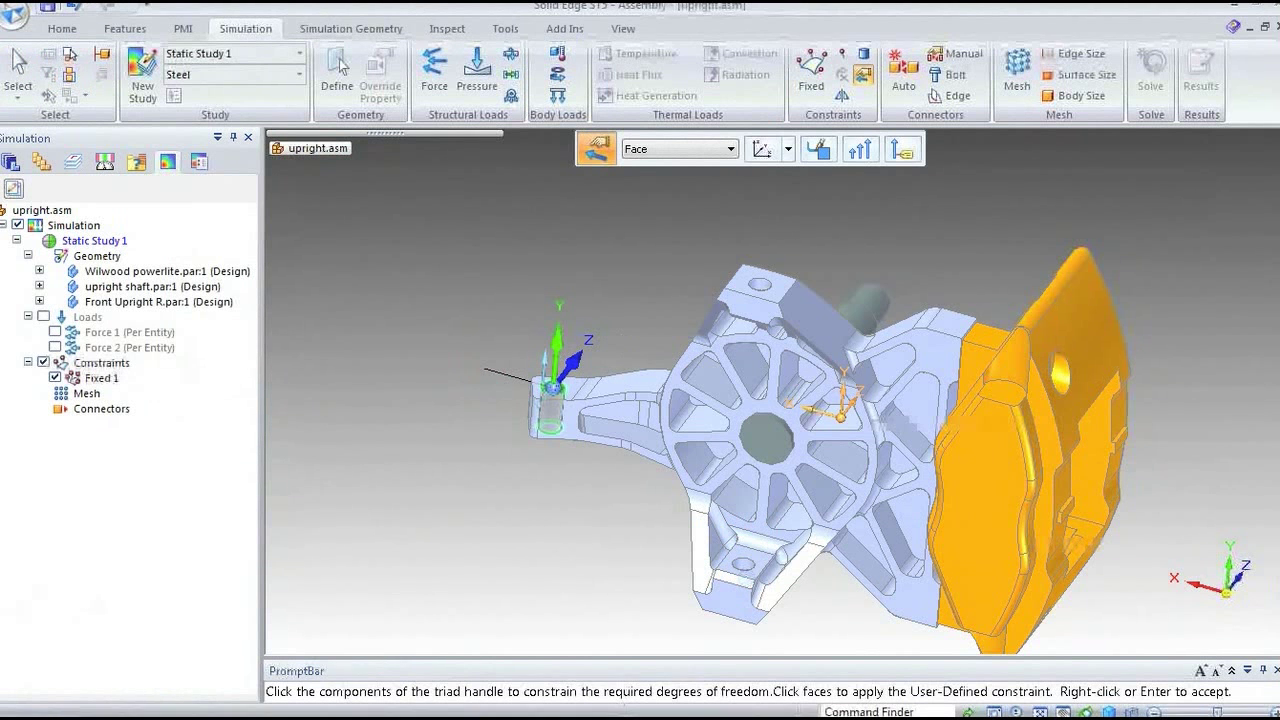
pyautogui.click(557, 357)
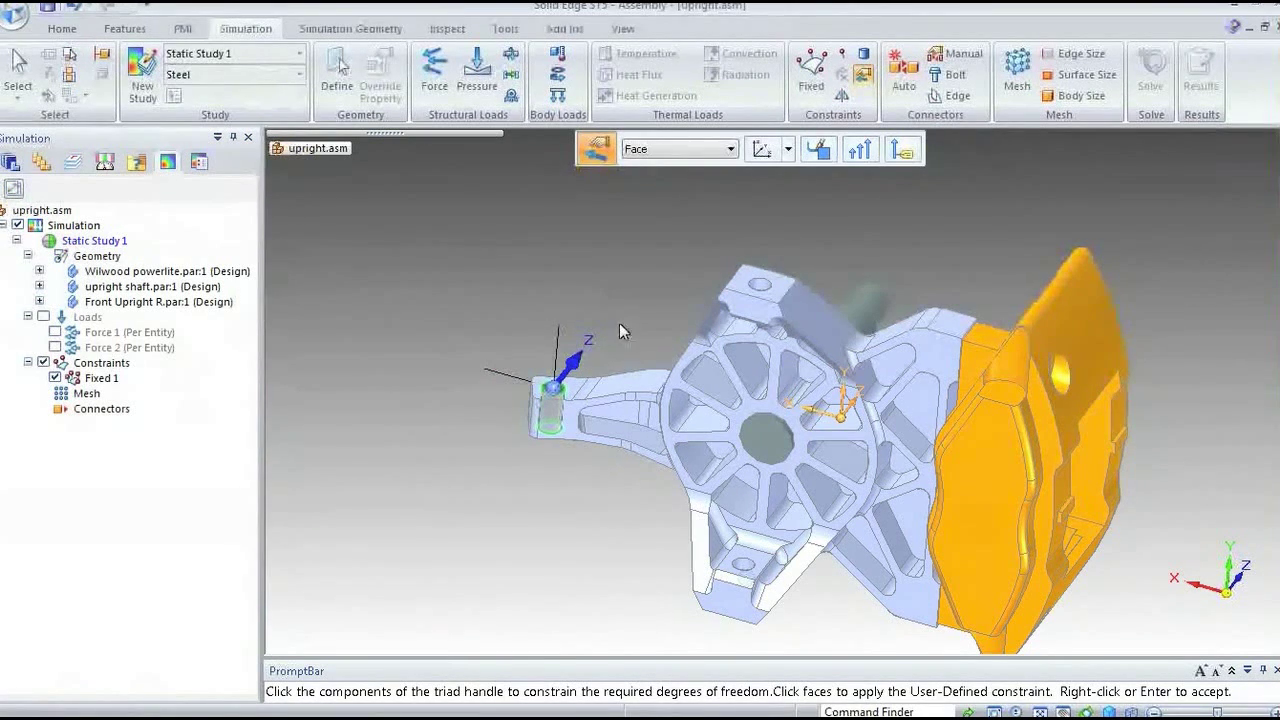
pyautogui.rightClick(621, 227)
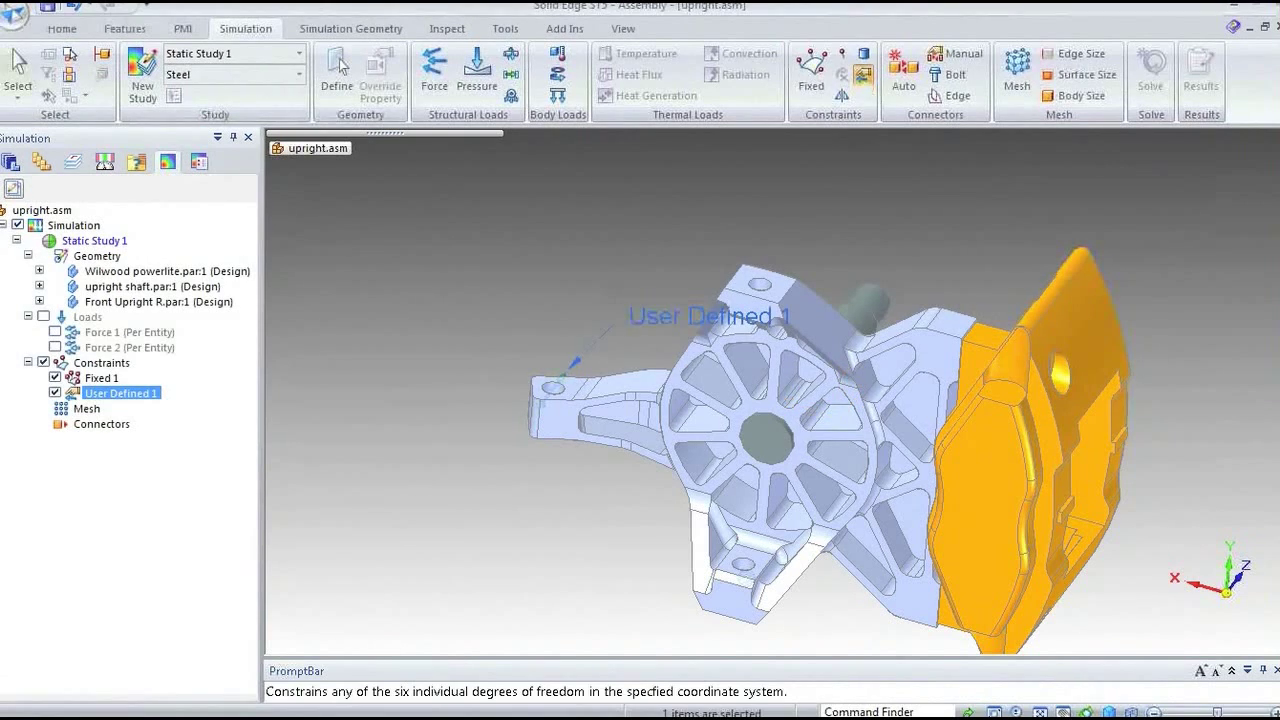
# Define a User Defined constraint on the hole in the upright's upper arm, releasing Y and keeping X and Z constrained.
pyautogui.click(863, 74)
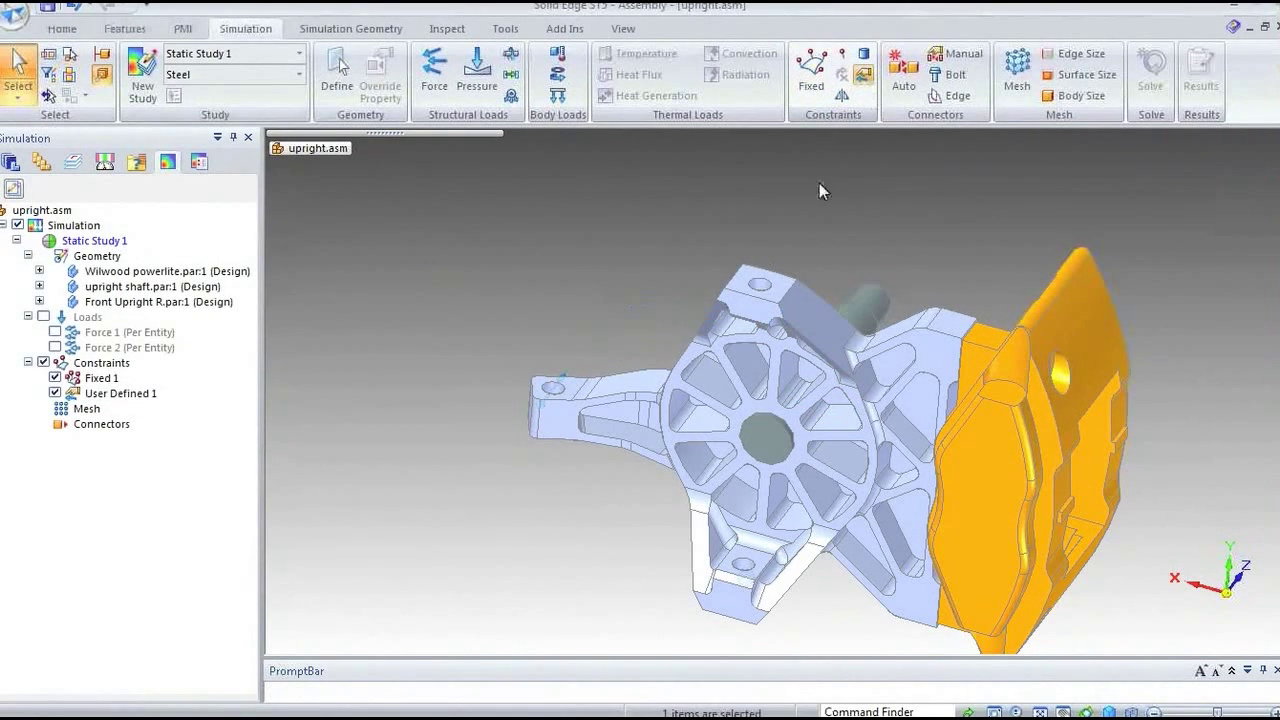
pyautogui.click(762, 292)
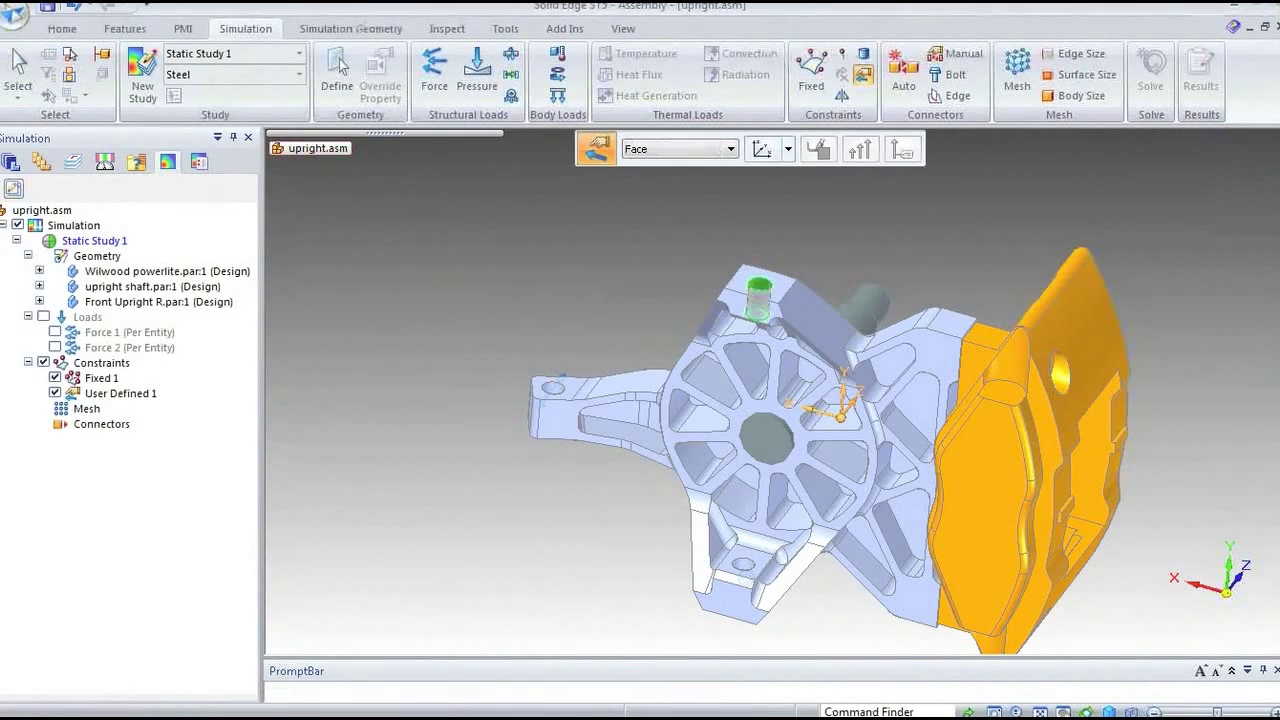
pyautogui.click(763, 245)
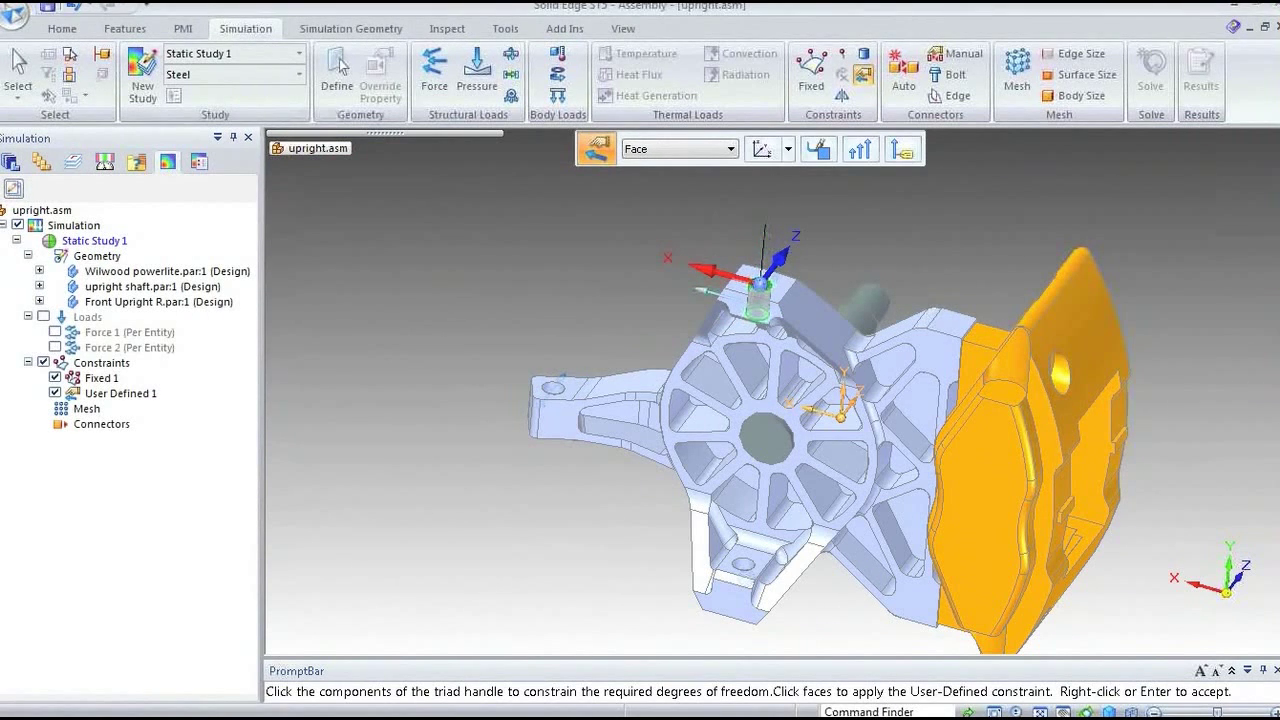
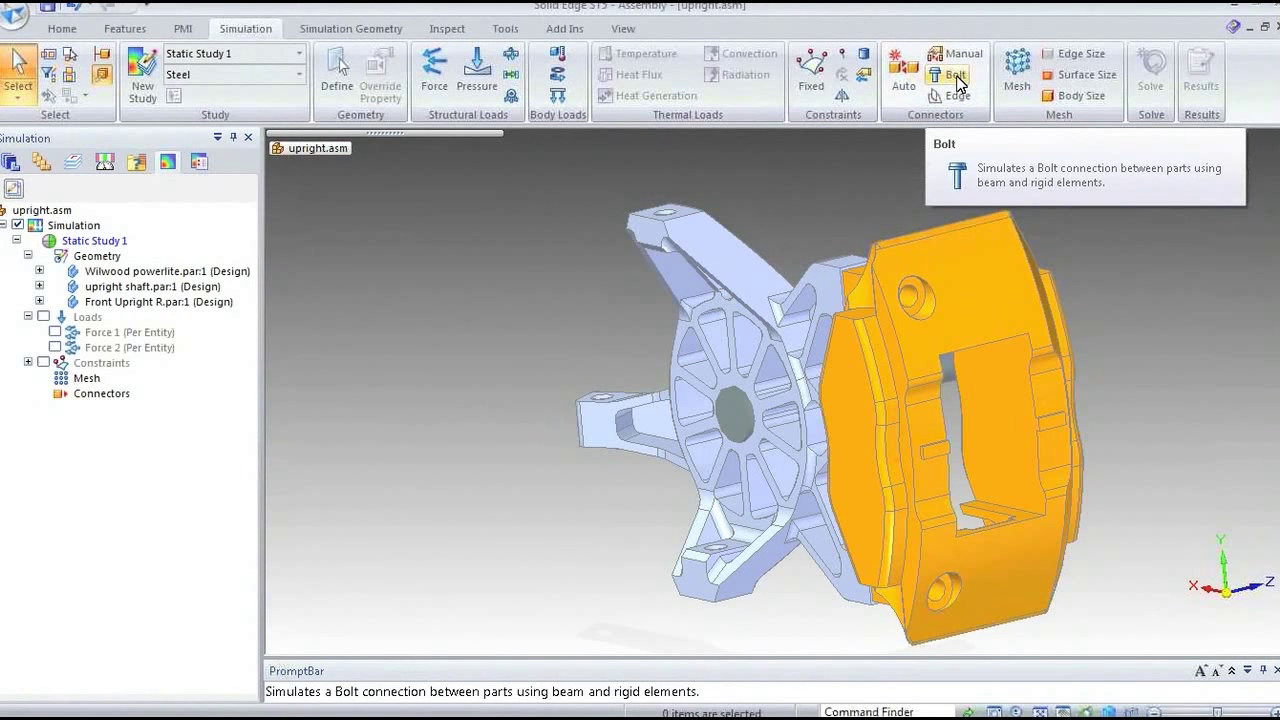
# Create steel bolt connectors in all the caliper mounting holes on the same plane, with a prestress force of 25 kN.
pyautogui.click(956, 78)
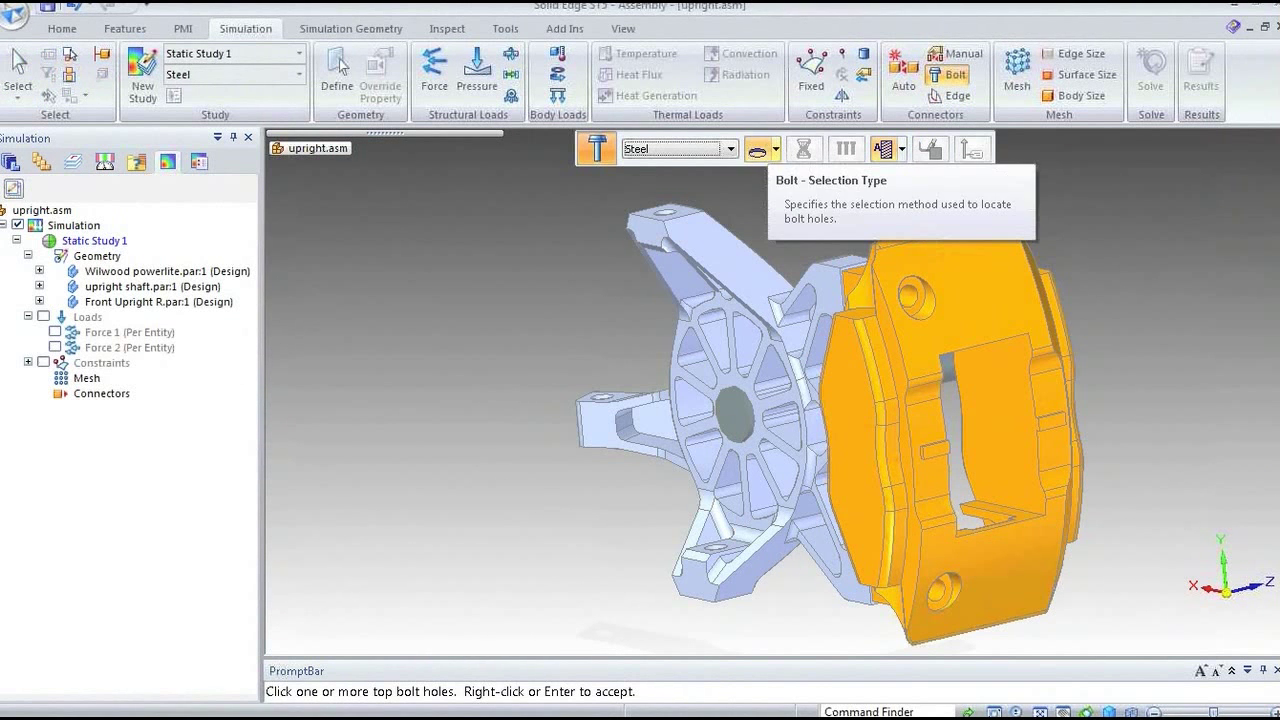
pyautogui.click(775, 149)
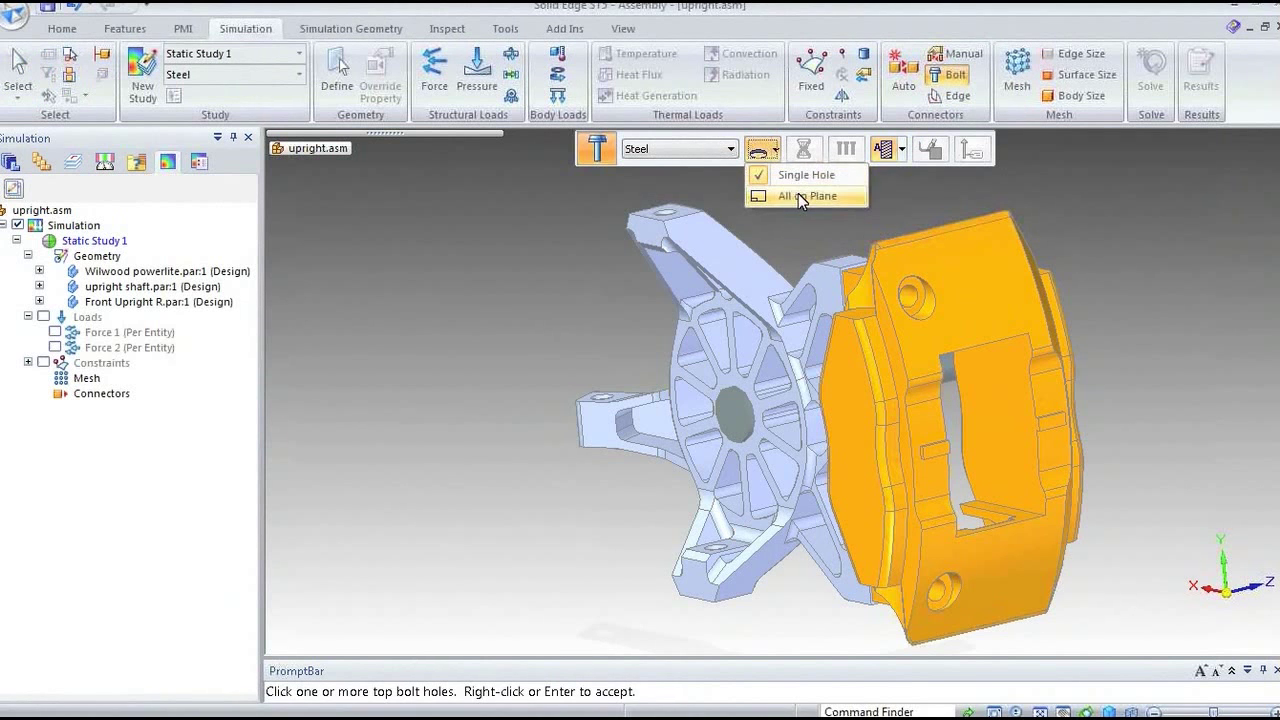
pyautogui.click(798, 192)
pyautogui.click(910, 292)
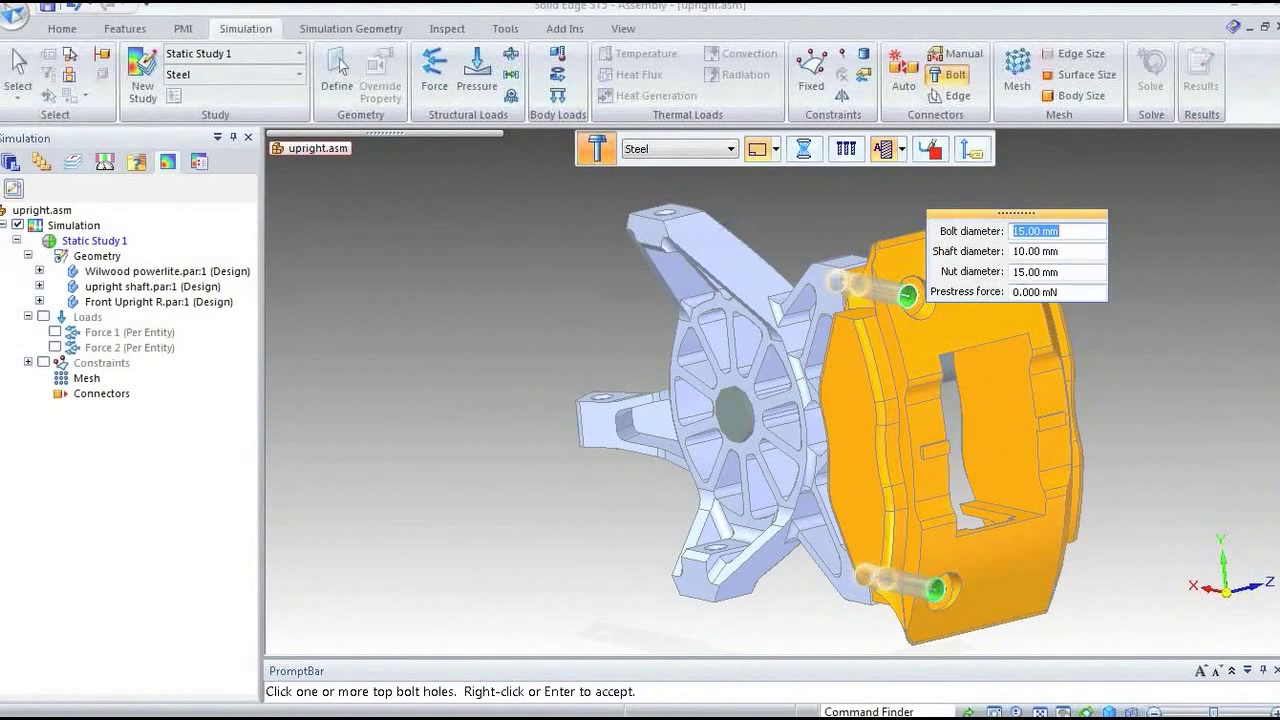
pyautogui.click(1062, 291)
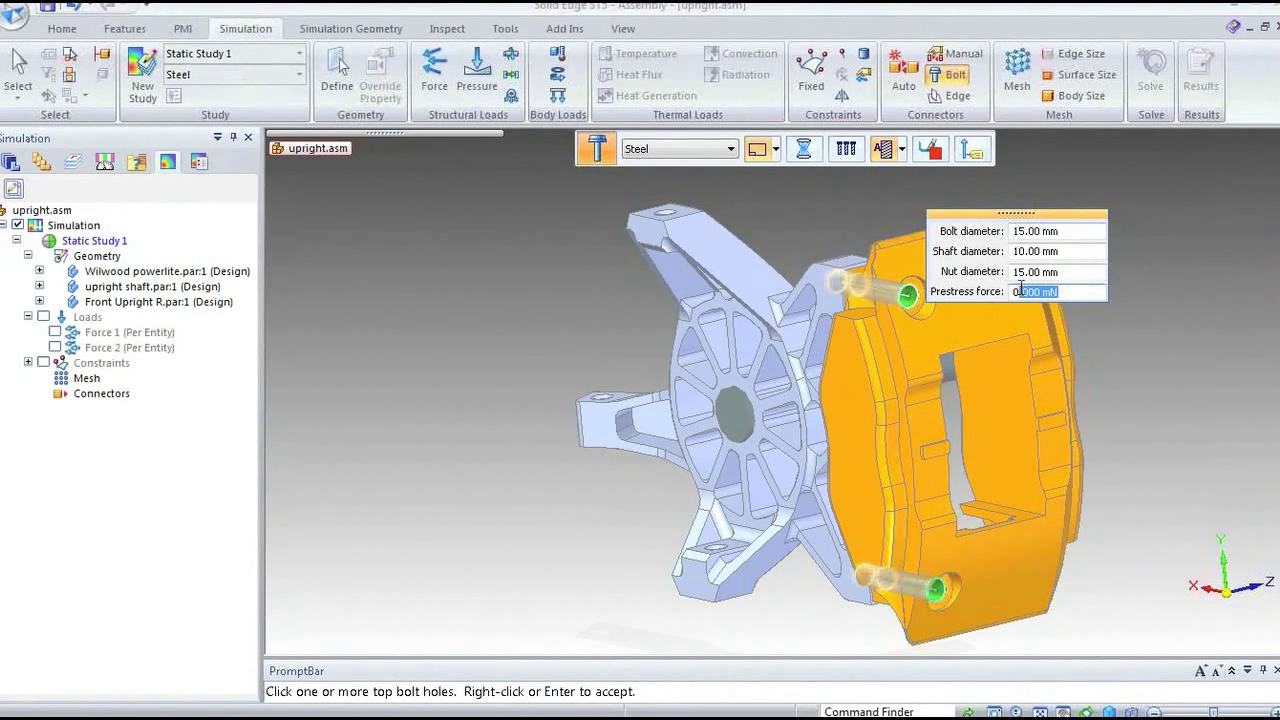
pyautogui.write('25kn')
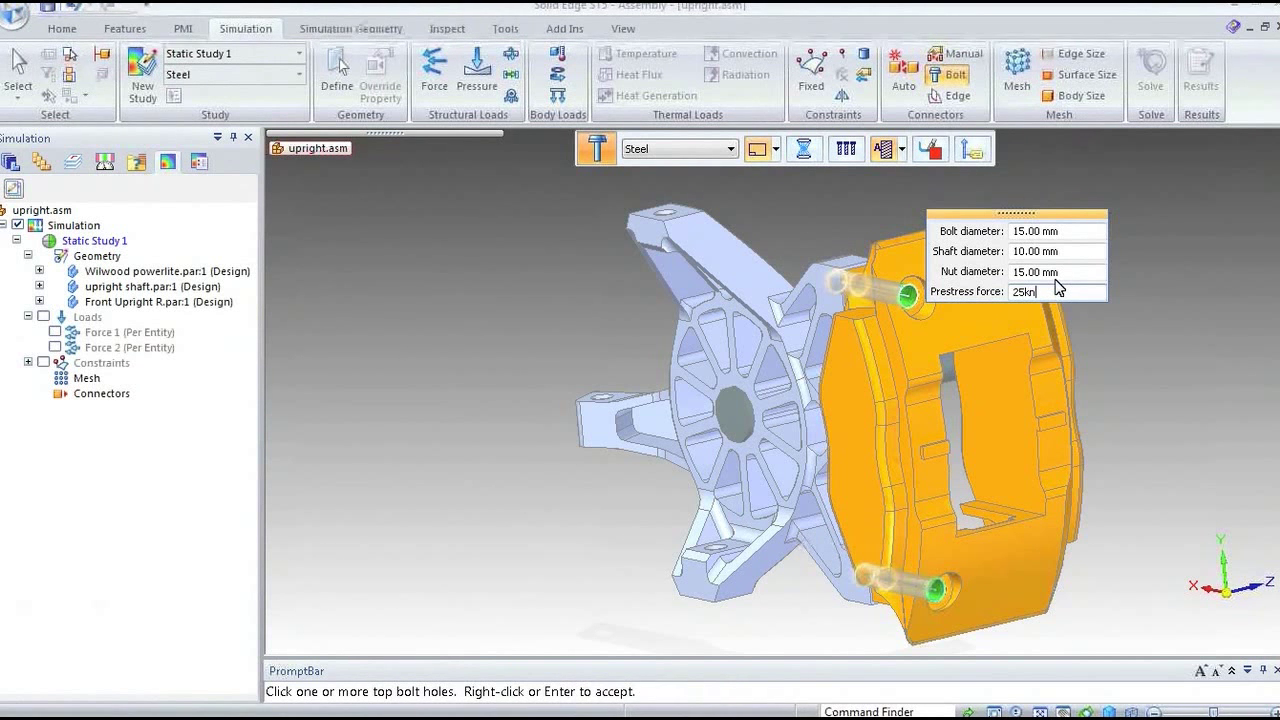
pyautogui.press('Return')
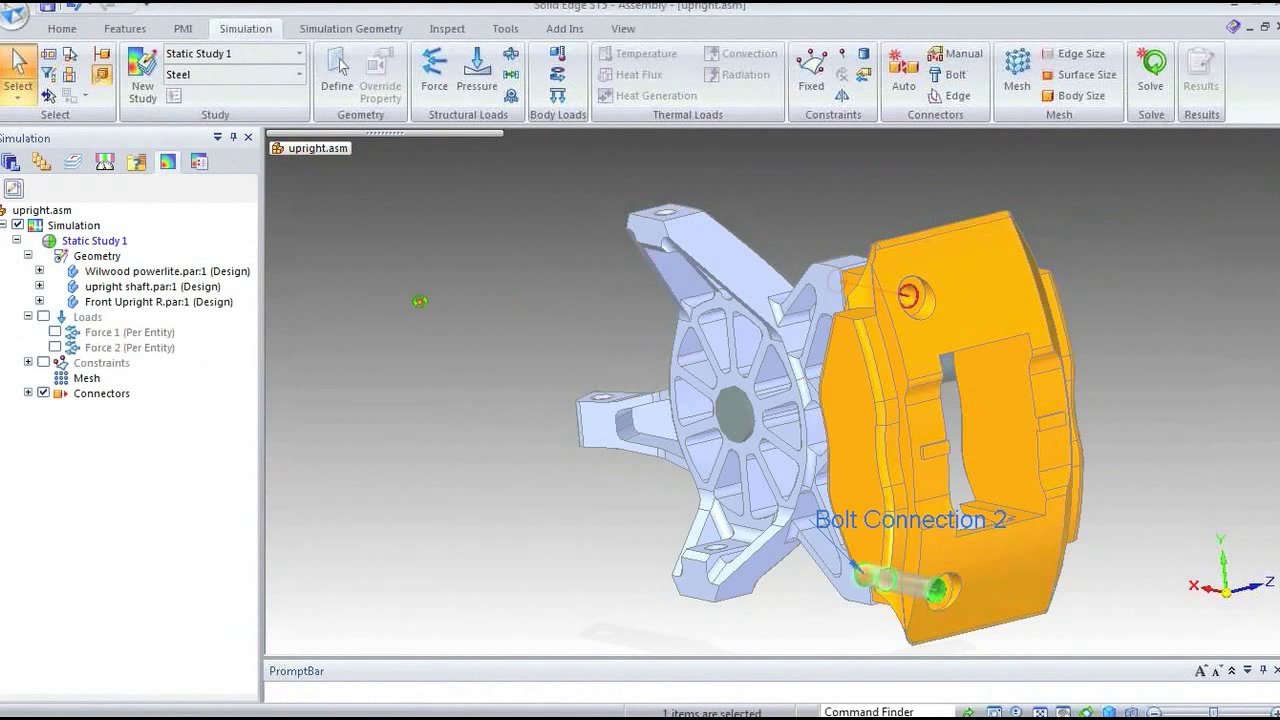
# Turn off the display of the connectors in the static study and clear the selection.
pyautogui.moveTo(417, 300); pyautogui.dragTo(303, 346, button='middle')
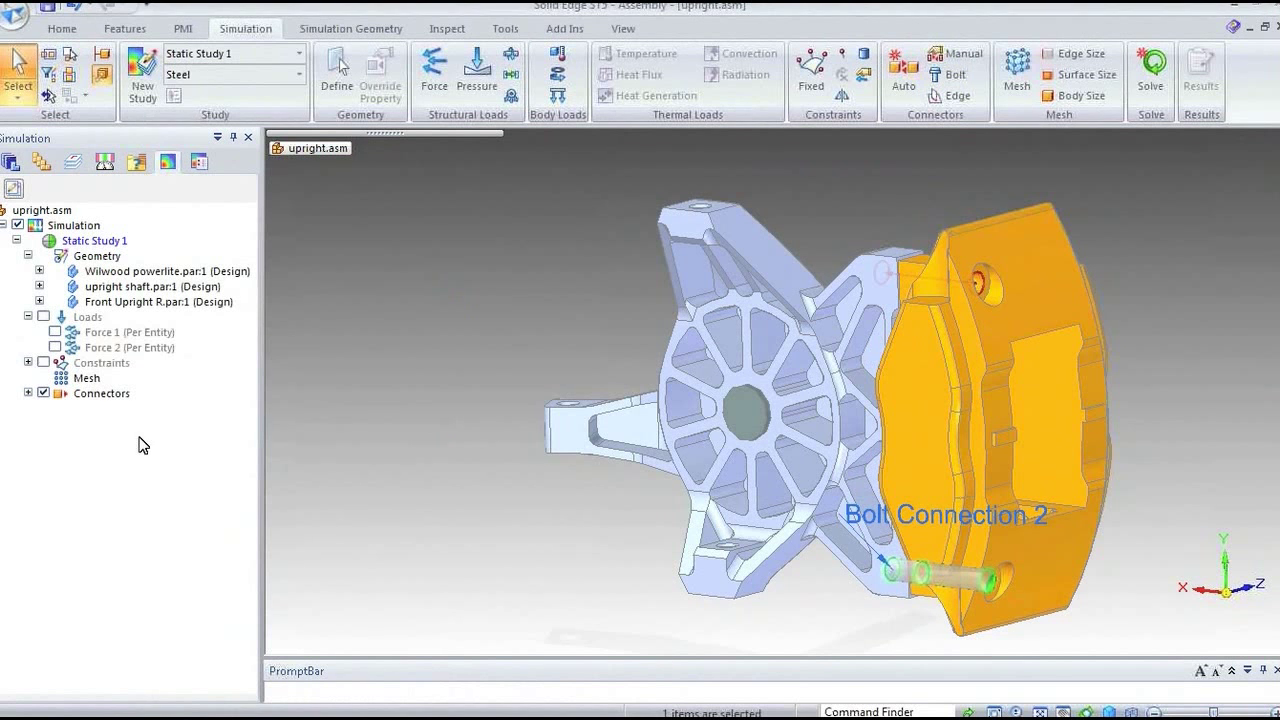
pyautogui.click(44, 394)
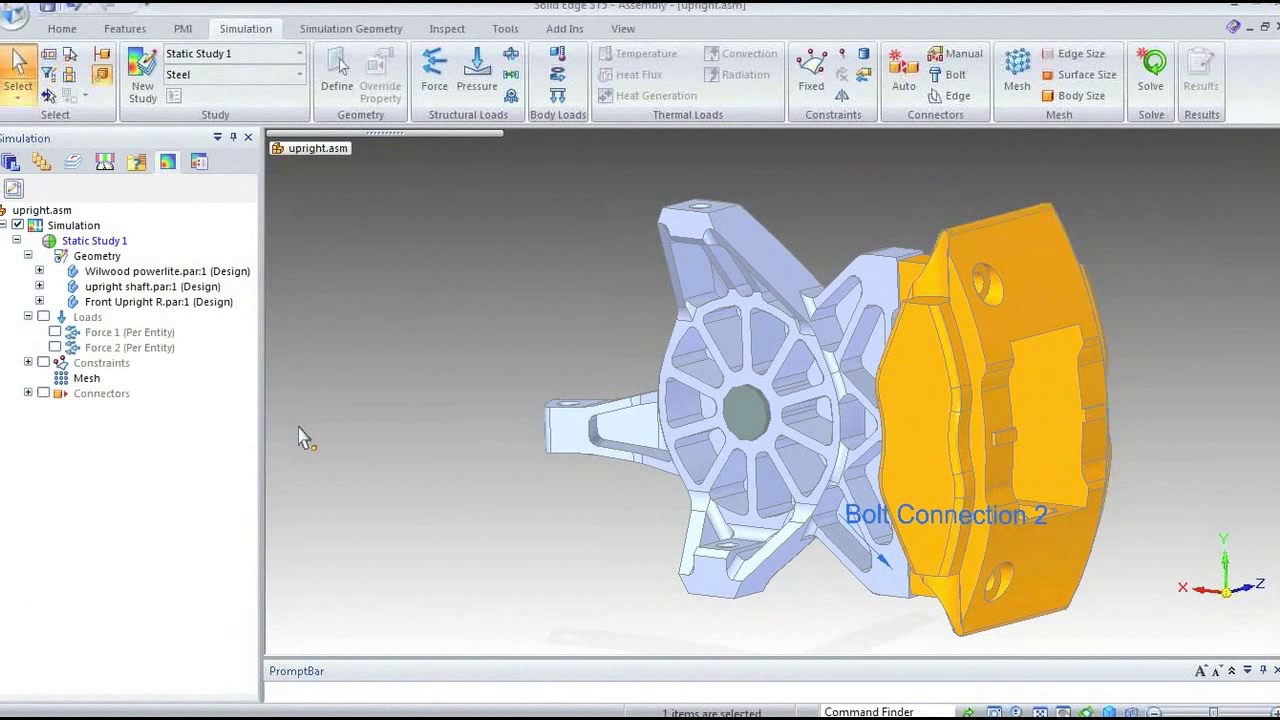
pyautogui.click(368, 354)
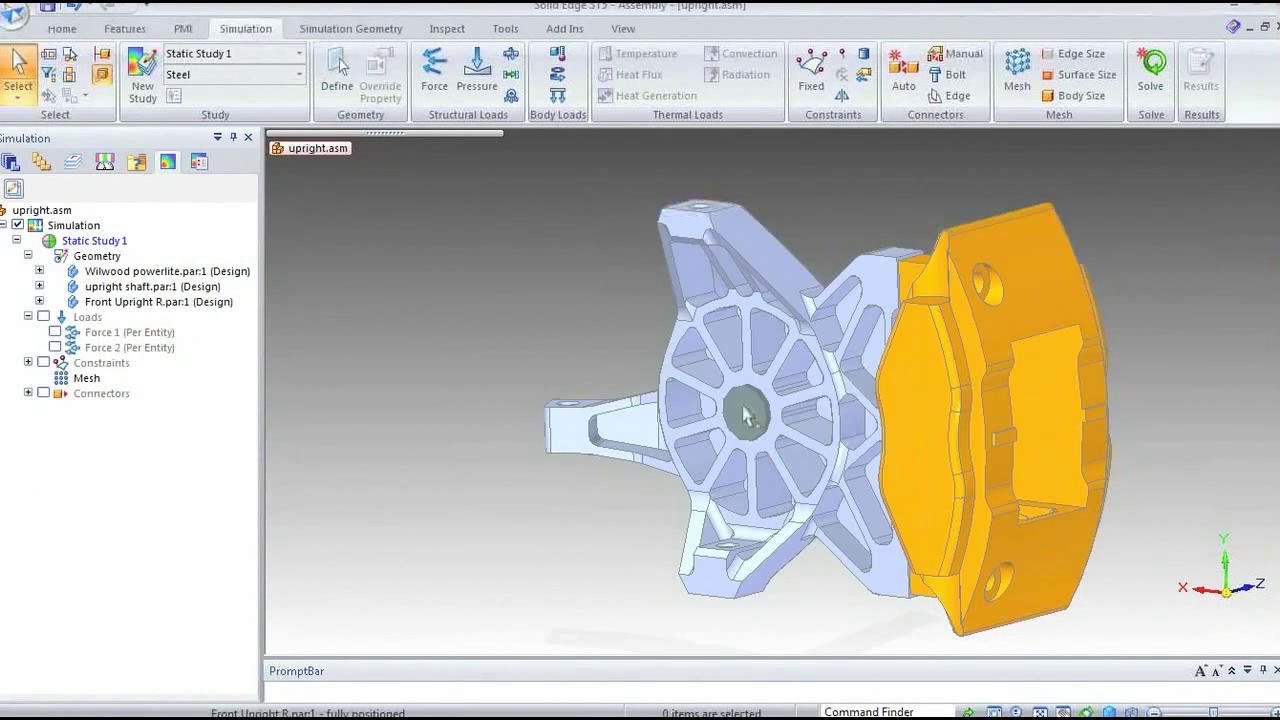
# Create an automatic No penetration connector between the Wilwood caliper and the front upright.
pyautogui.click(905, 80)
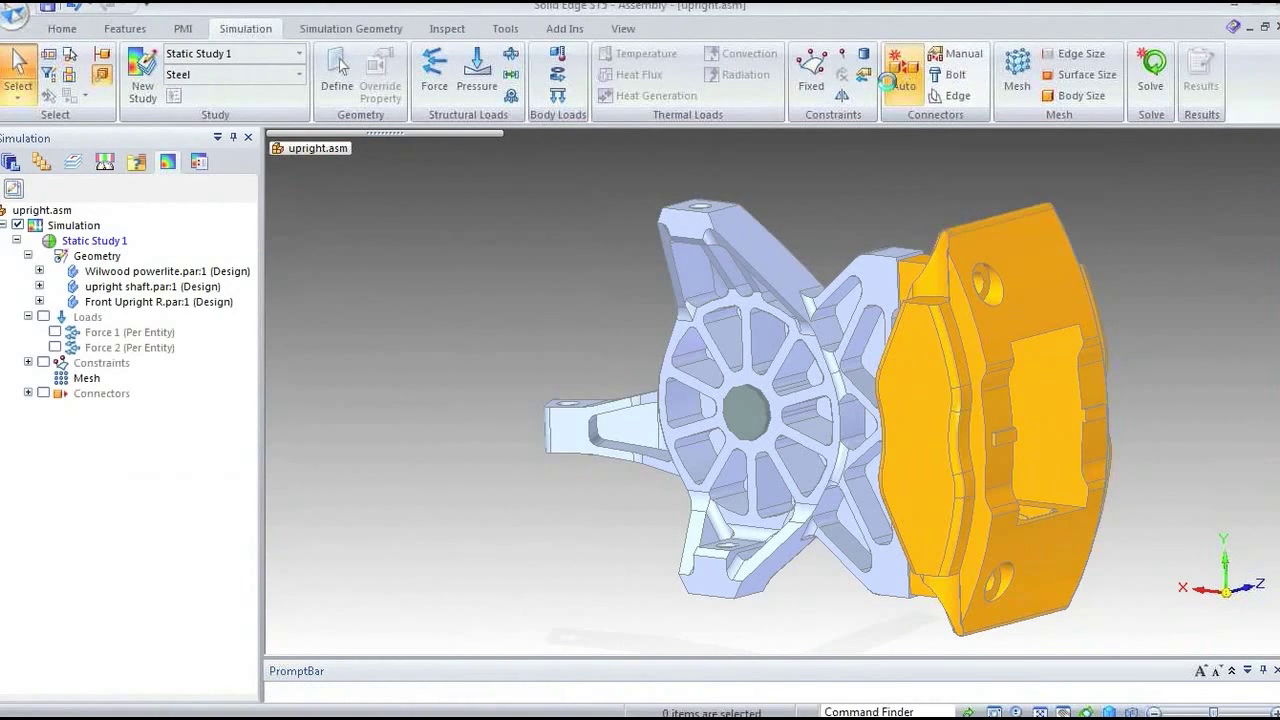
pyautogui.click(998, 238)
pyautogui.click(610, 420)
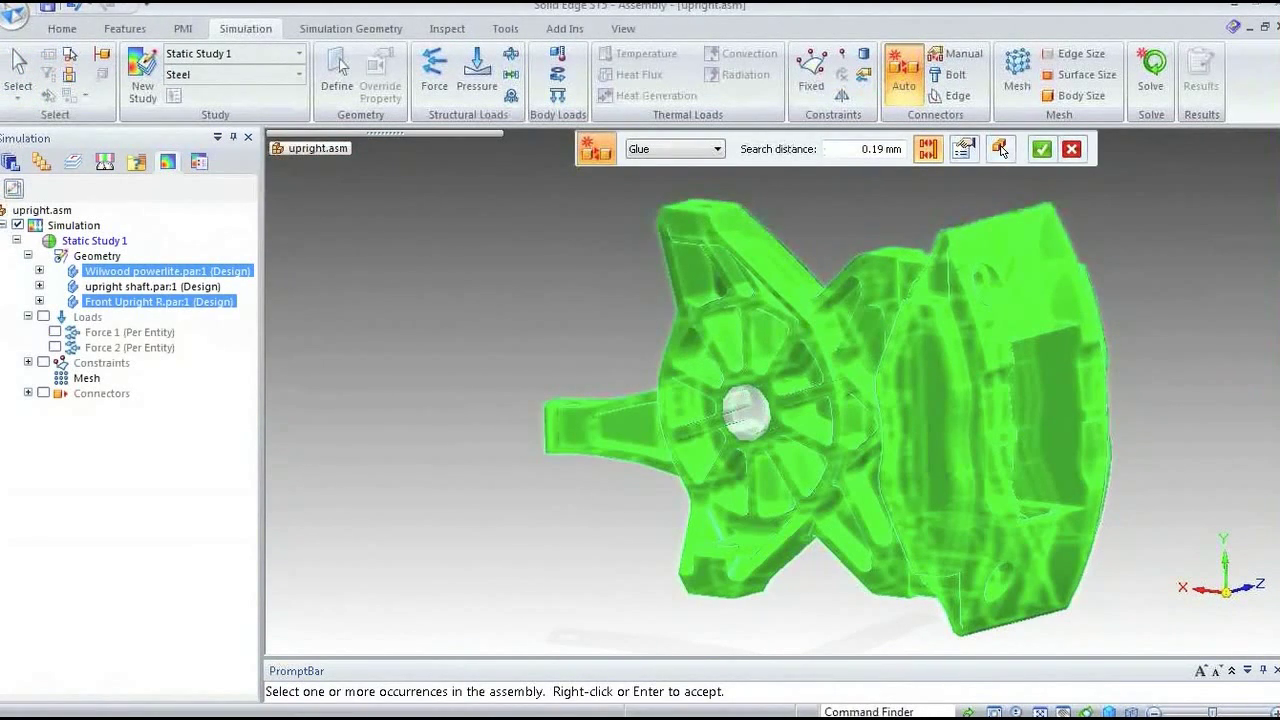
pyautogui.click(716, 152)
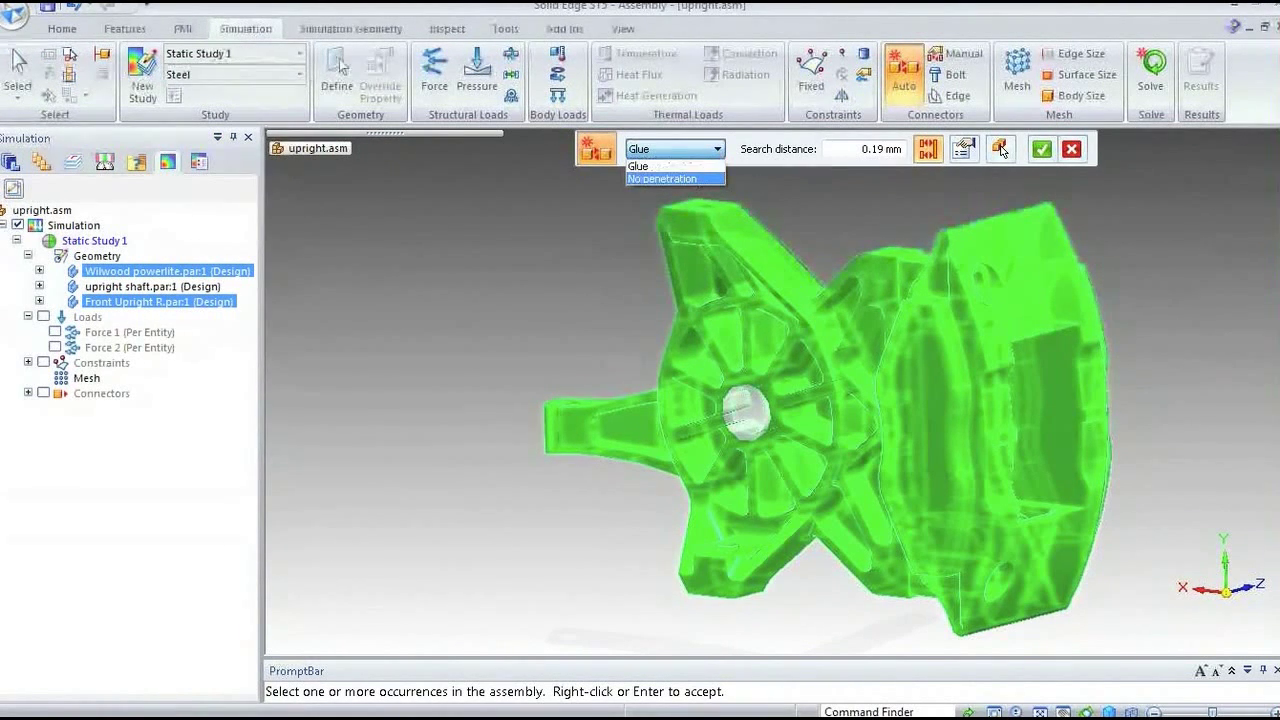
pyautogui.click(692, 178)
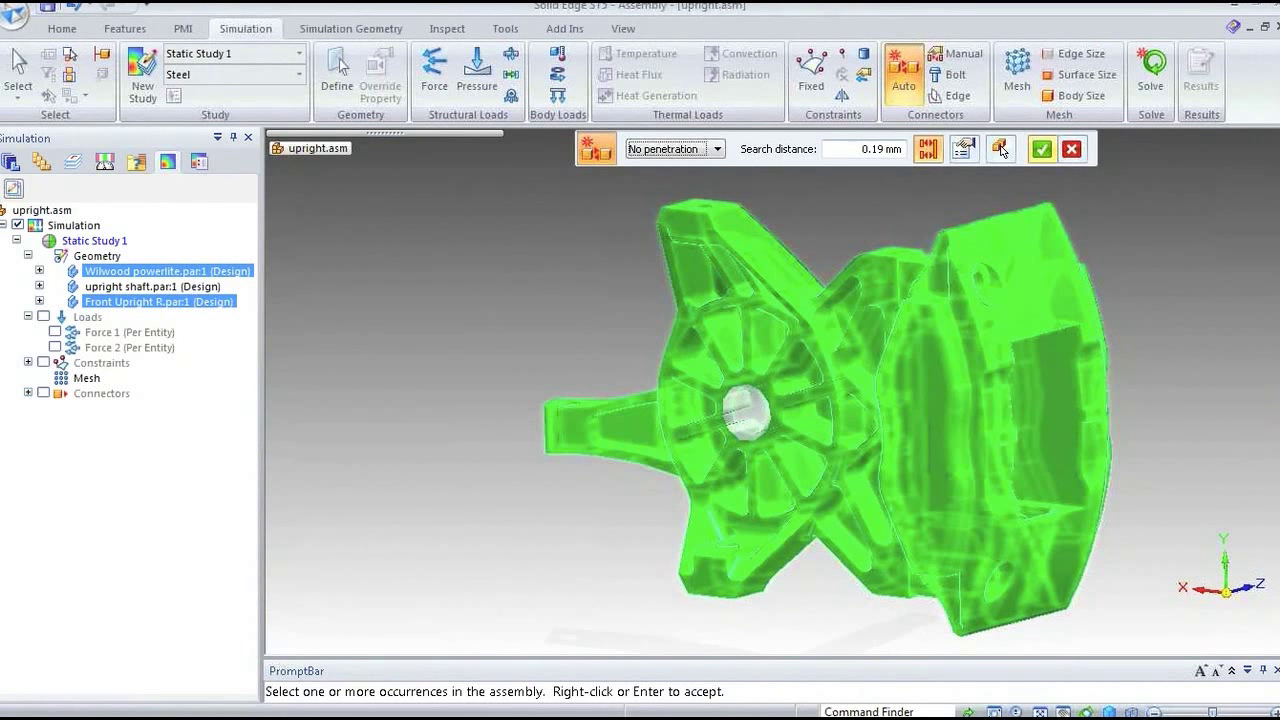
pyautogui.click(1000, 148)
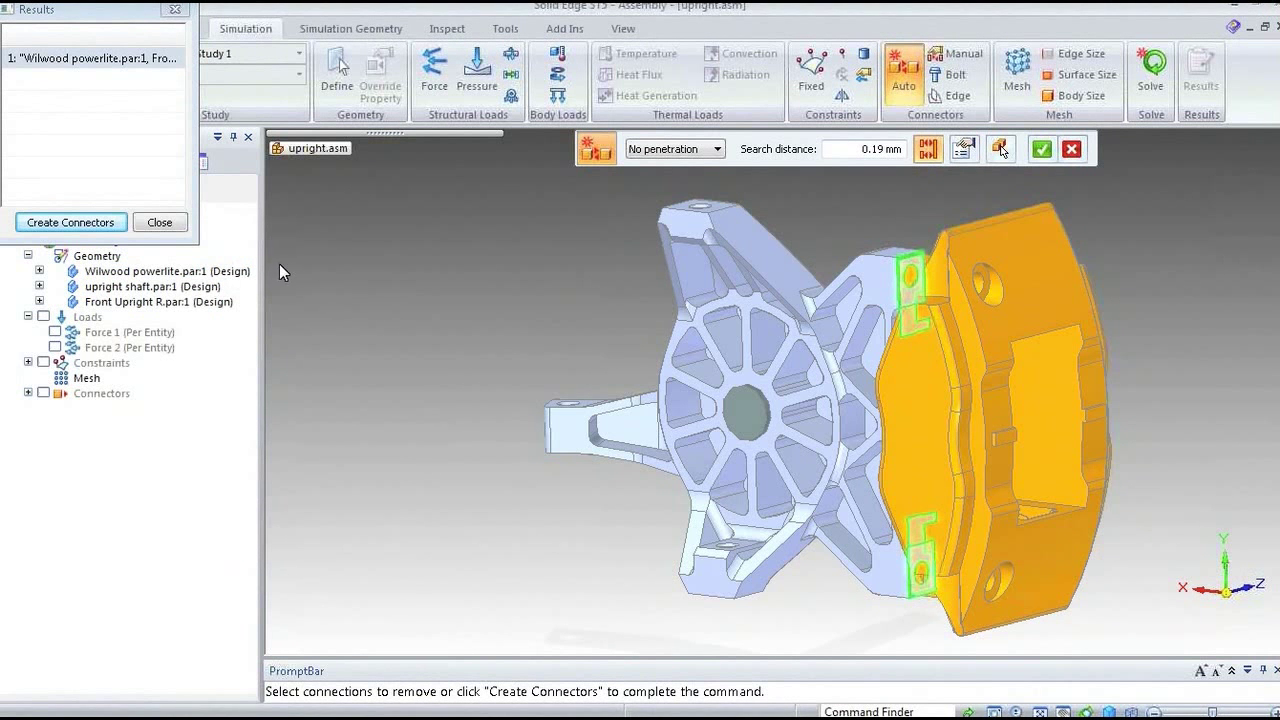
pyautogui.click(70, 222)
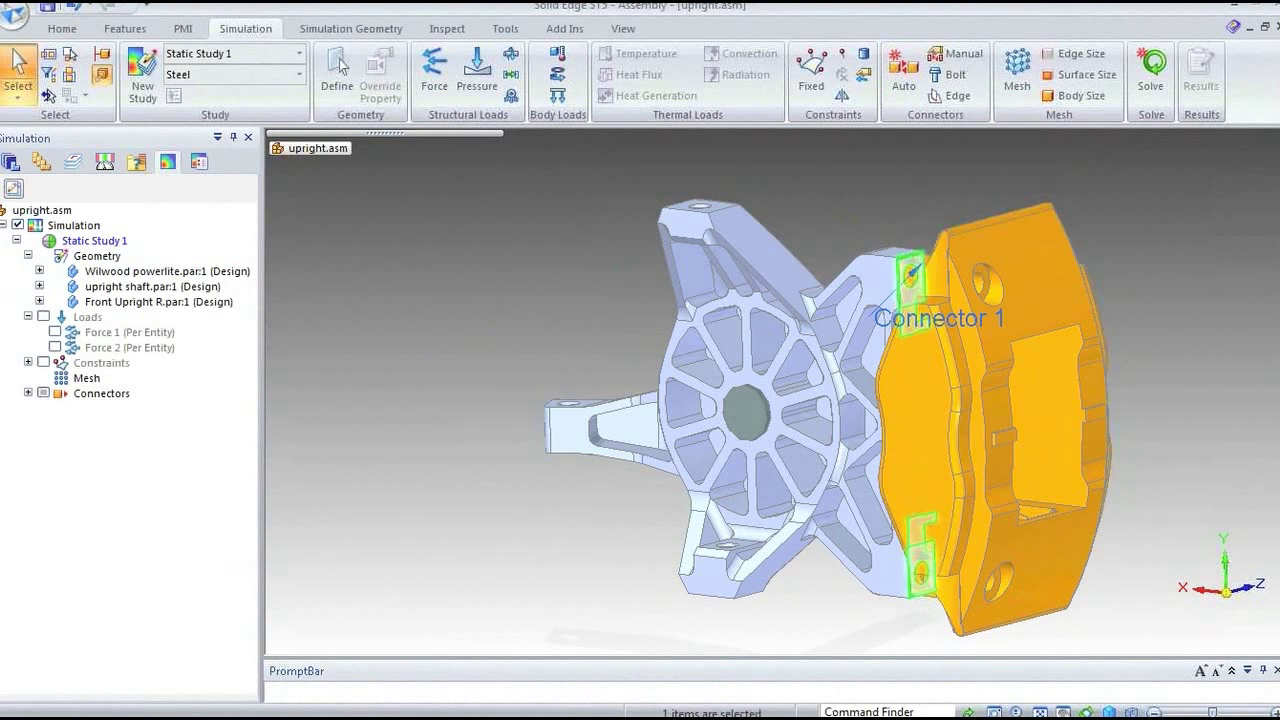
# Create an automatic Glue connector between the upright shaft and the front upright.
pyautogui.click(903, 168)
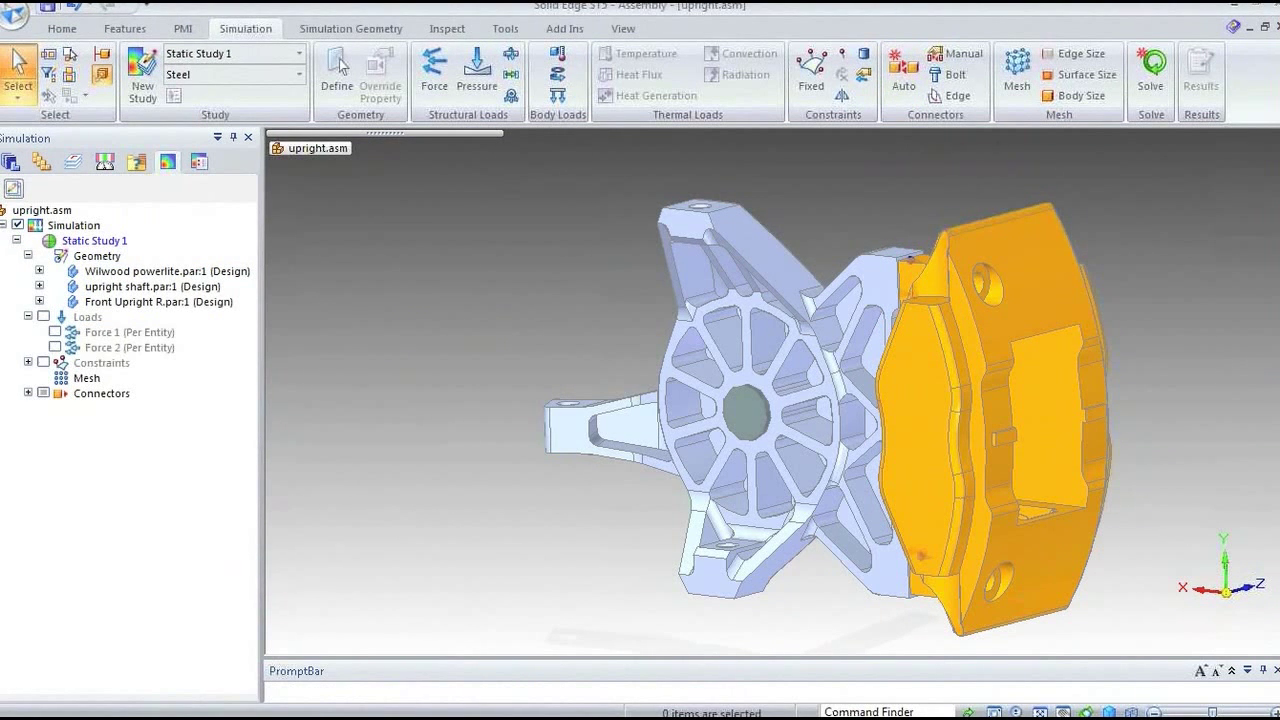
pyautogui.click(903, 72)
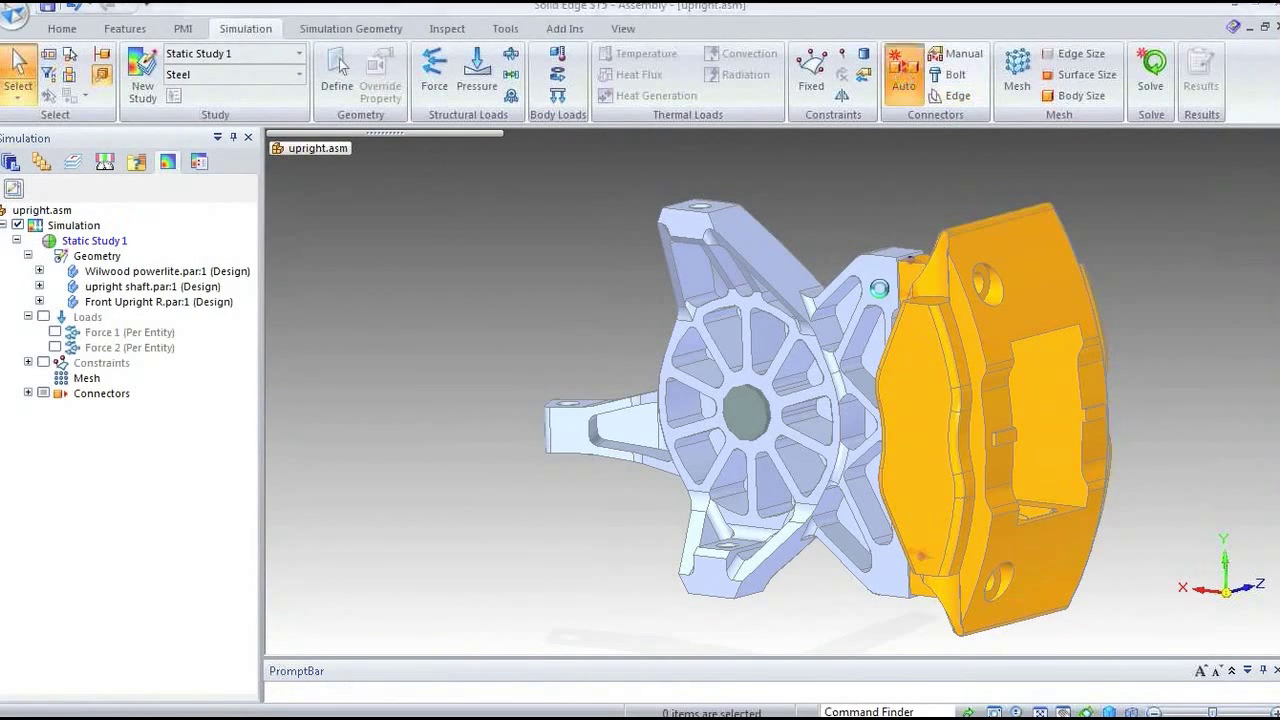
pyautogui.click(743, 398)
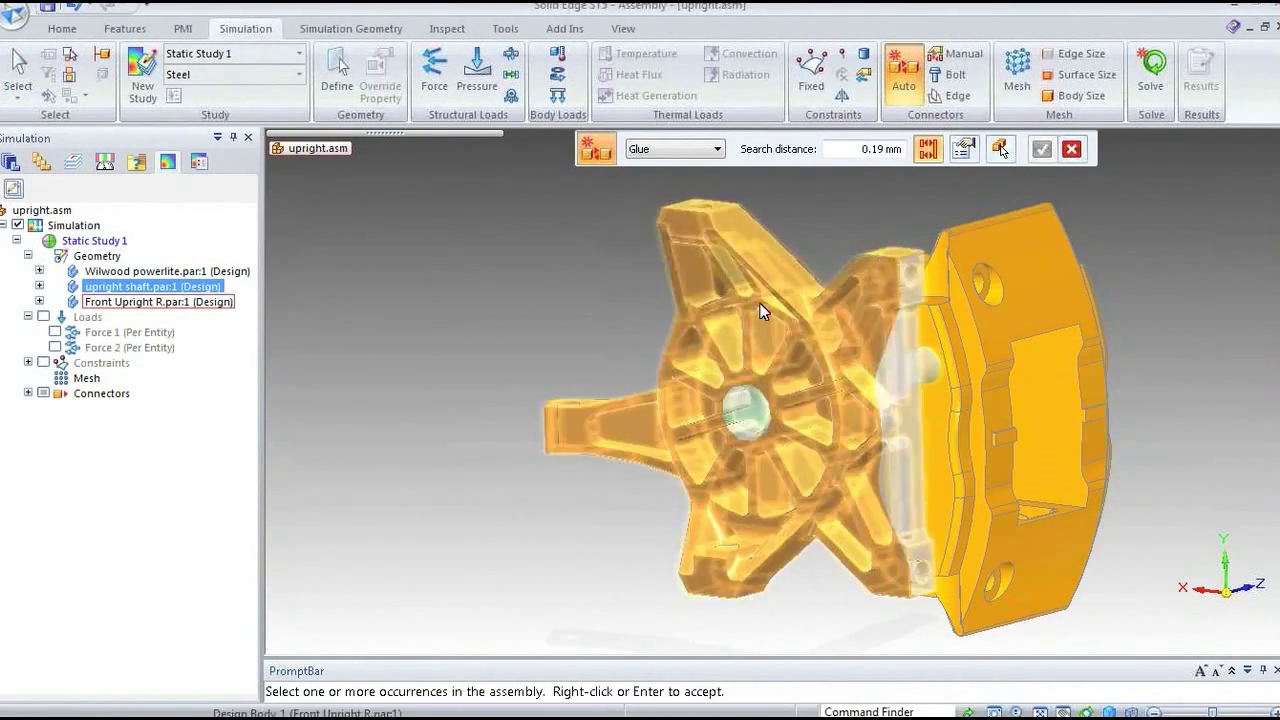
pyautogui.click(760, 308)
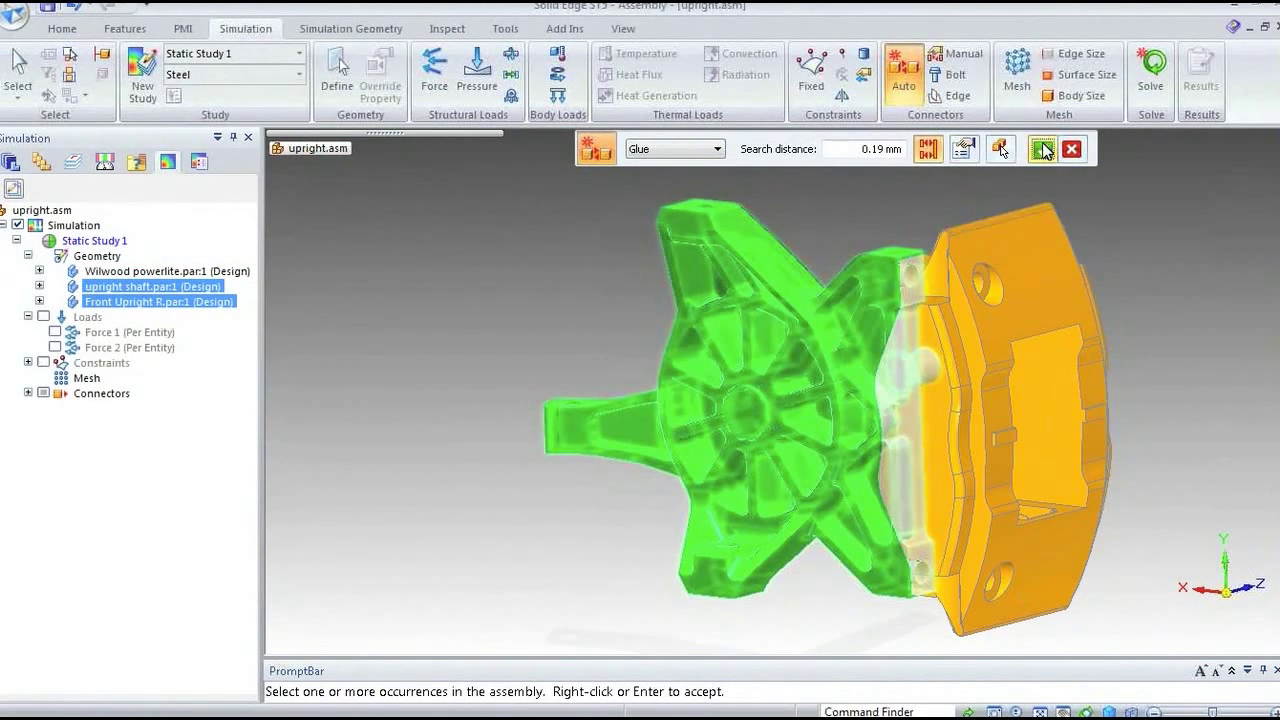
pyautogui.click(1001, 148)
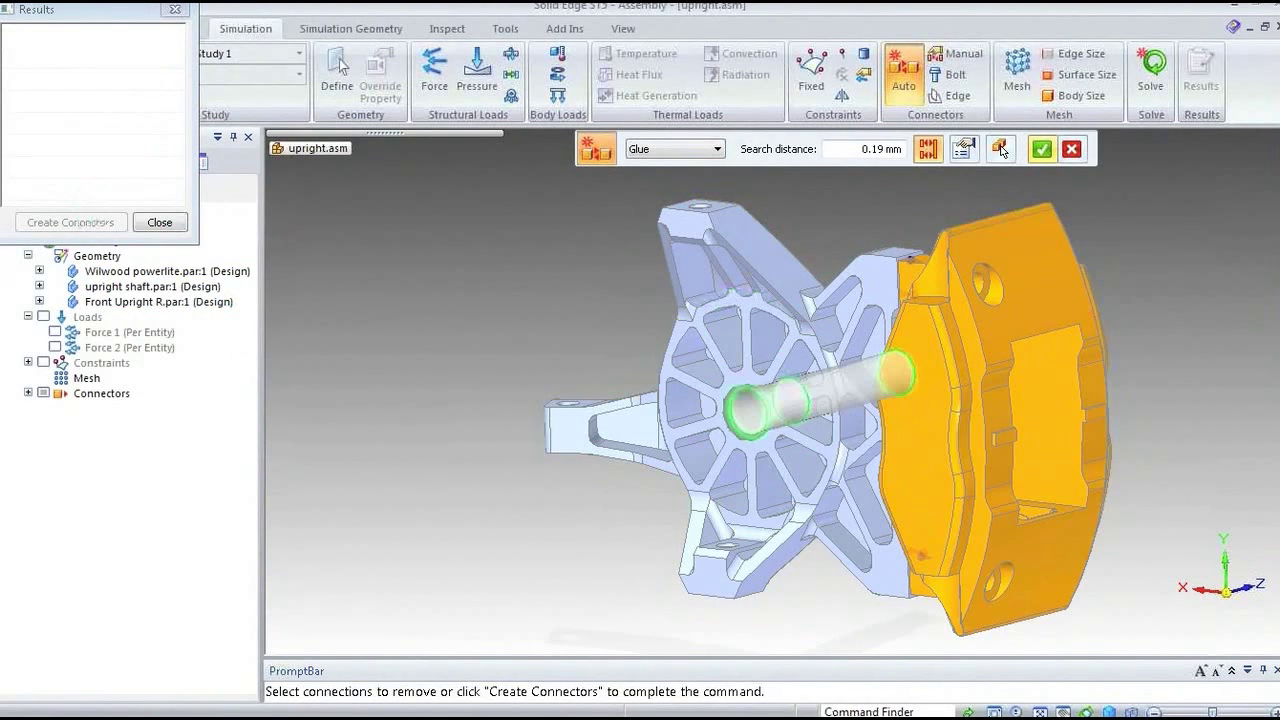
pyautogui.click(70, 222)
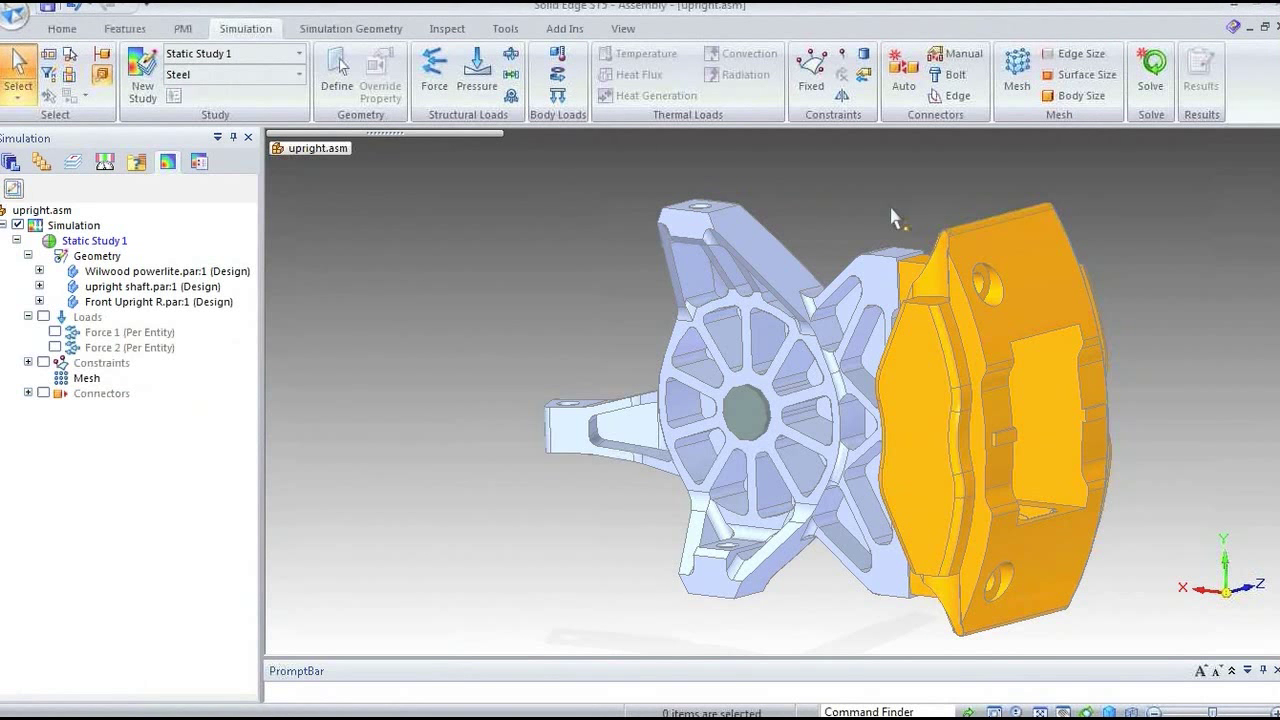
# Preview a coarser 3.86 mm subjective mesh size and examine the mesh sizing options, including maximum angle tolerance, without meshing.
pyautogui.click(1017, 68)
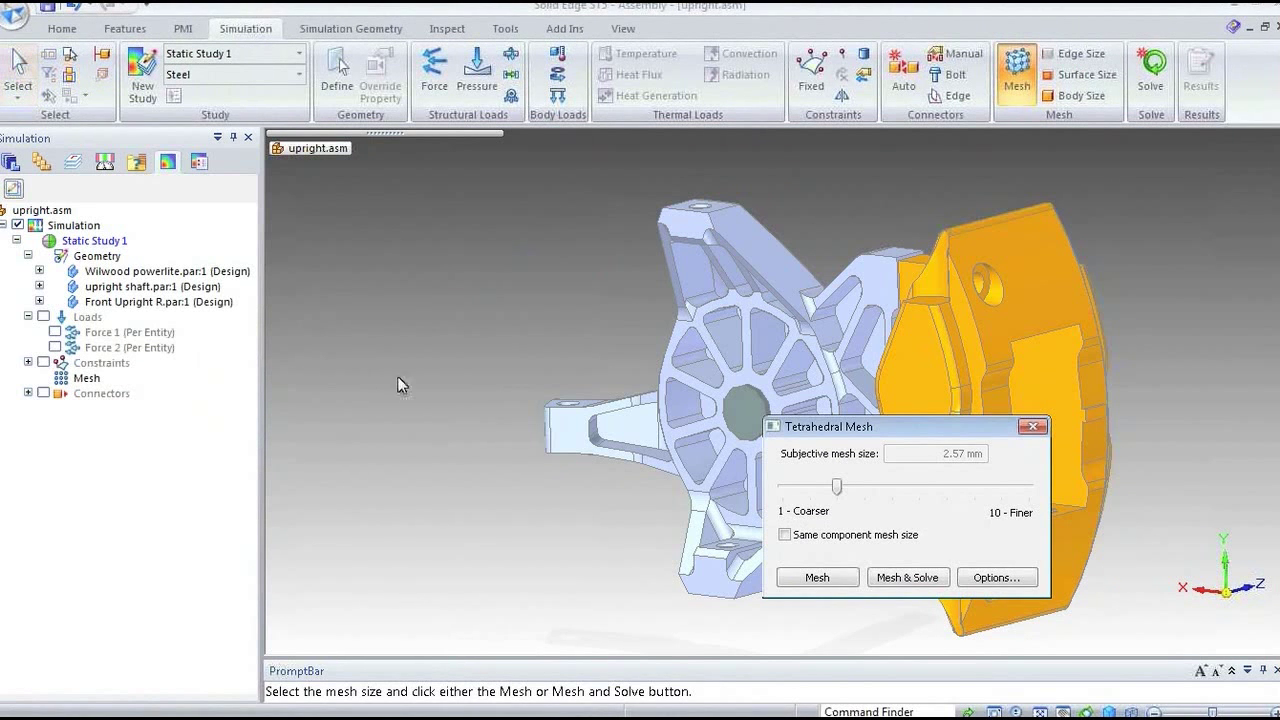
pyautogui.moveTo(828, 484)
pyautogui.mouseDown()
pyautogui.moveTo(812, 490)
pyautogui.moveTo(878, 490)
pyautogui.moveTo(814, 490)
pyautogui.mouseUp()
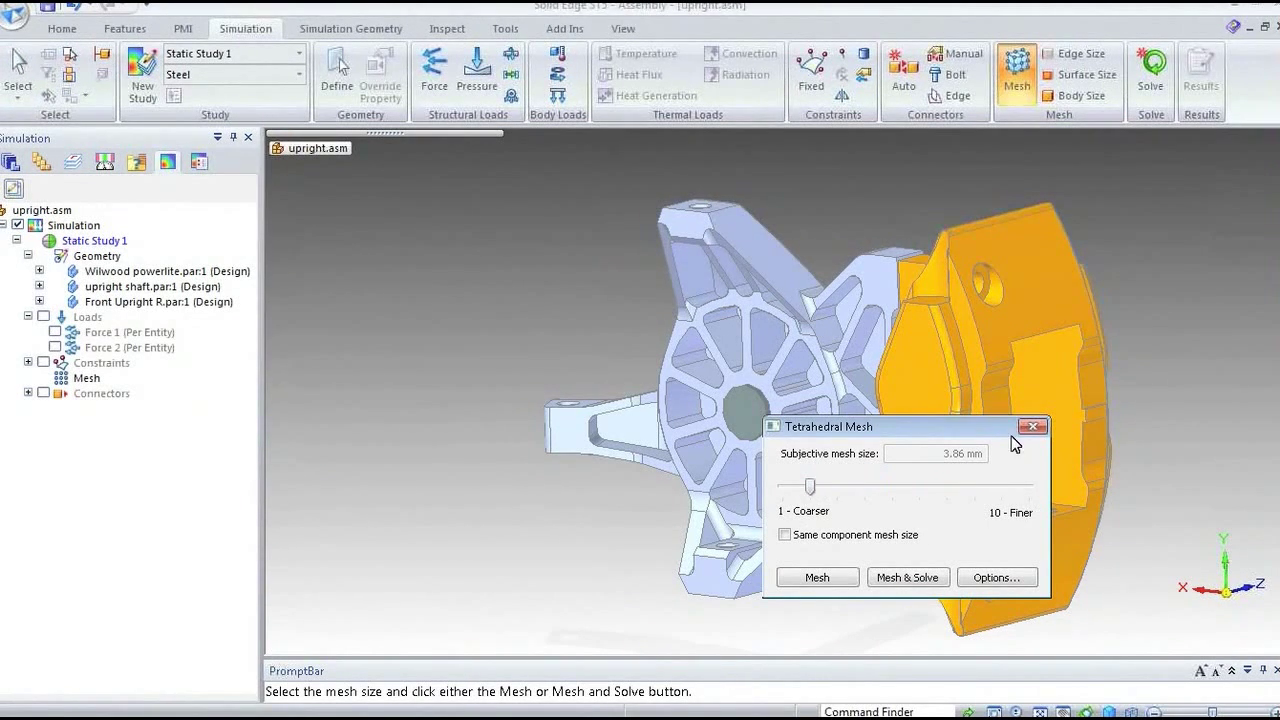
pyautogui.click(996, 577)
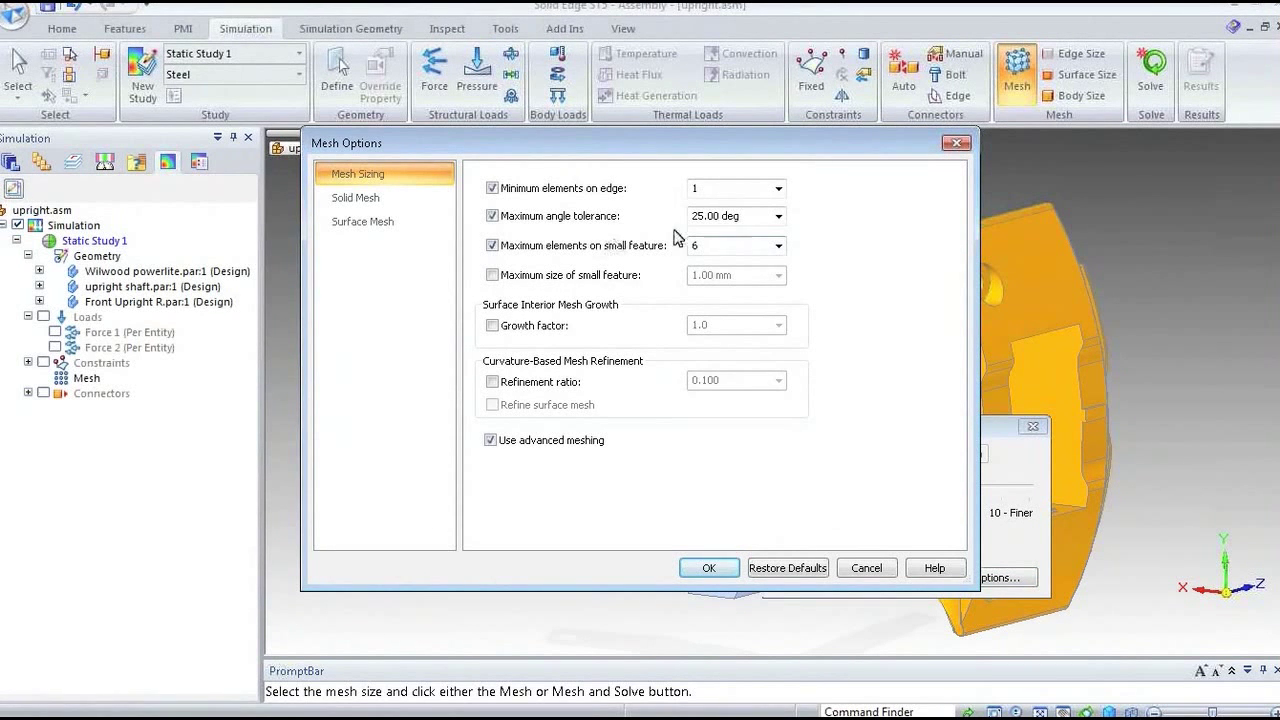
pyautogui.click(744, 217)
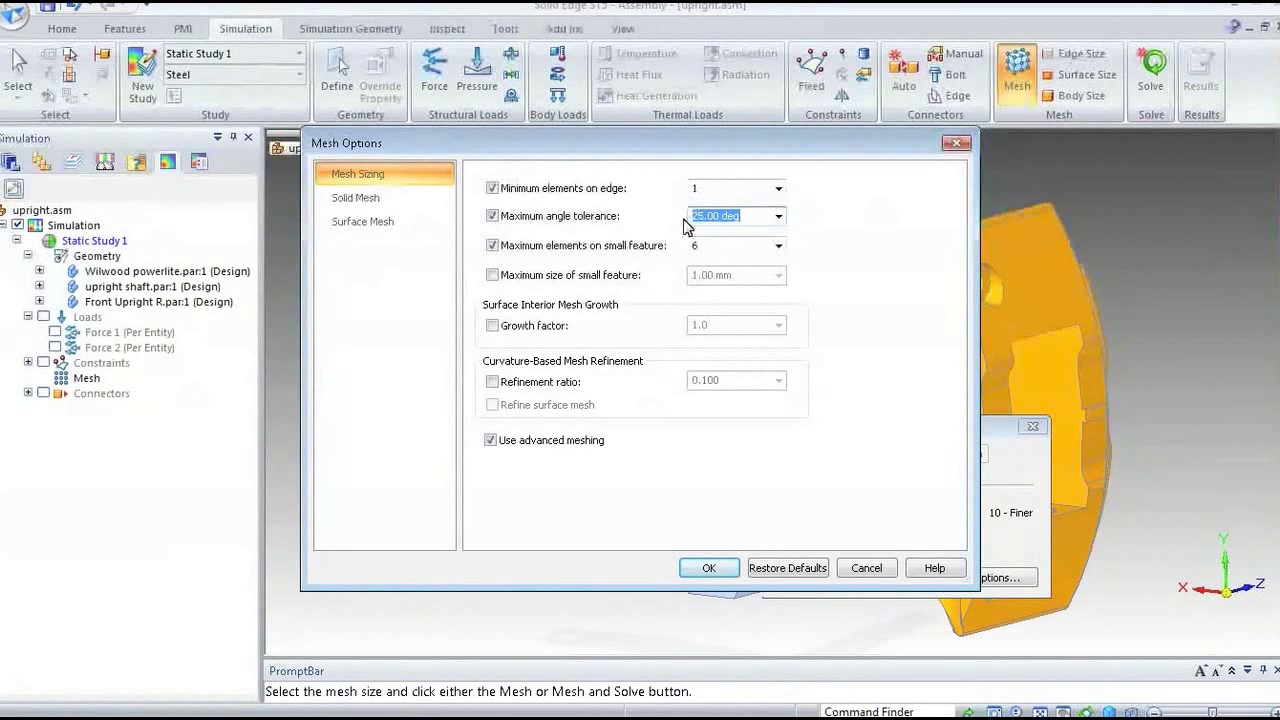
pyautogui.click(742, 216)
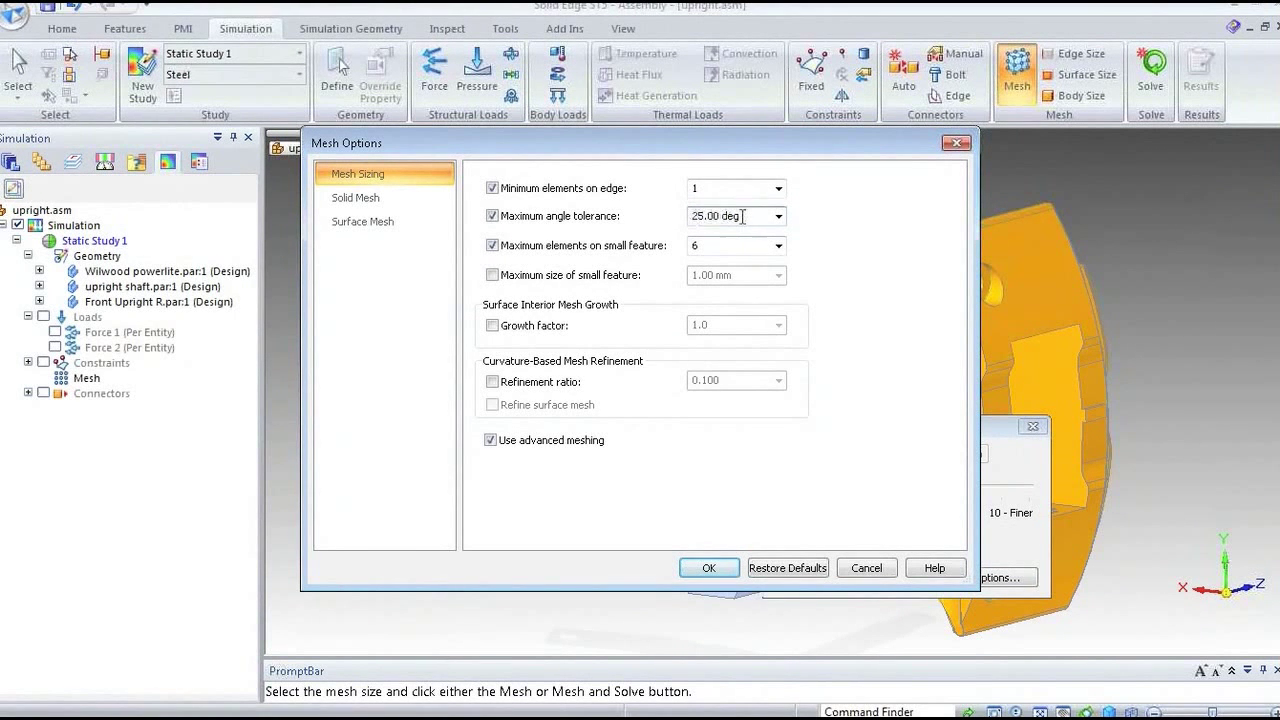
pyautogui.moveTo(746, 218); pyautogui.dragTo(692, 216)
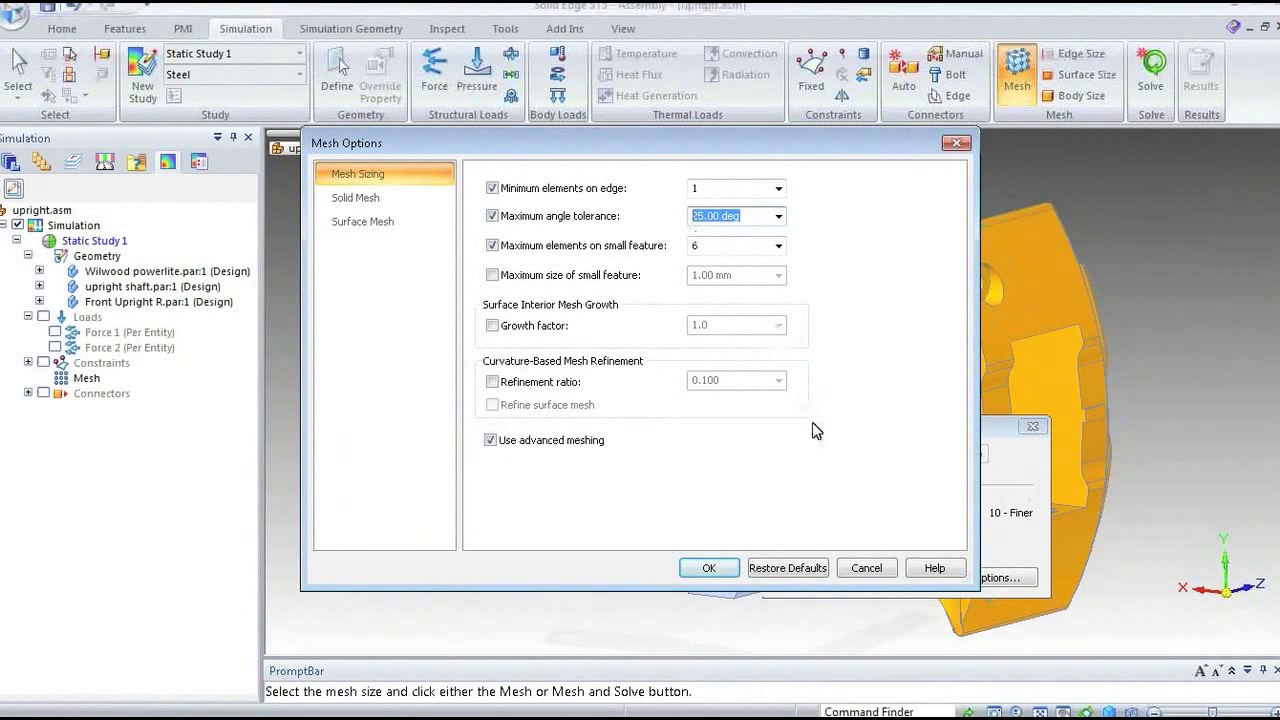
pyautogui.click(876, 568)
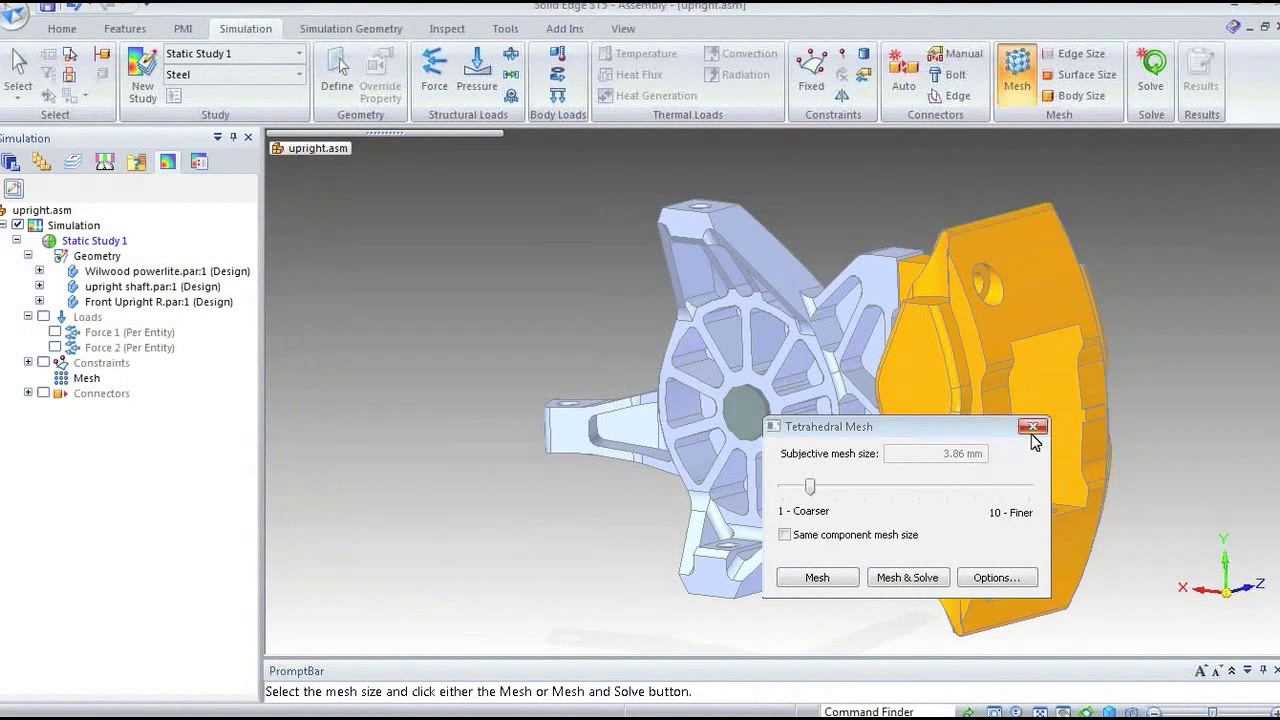
pyautogui.click(1032, 426)
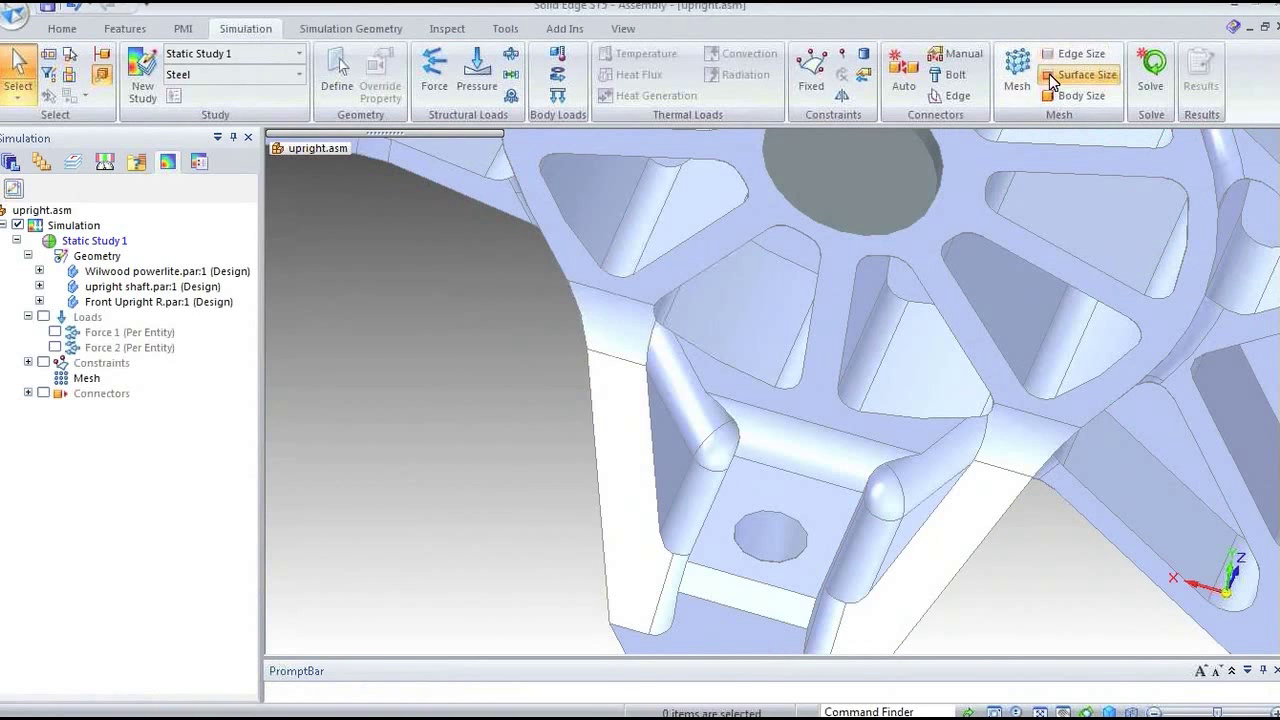
# Apply a 1 mm surface mesh size with automatic mapped mesh to the two rounded faces flanking the lower arm's hole.
pyautogui.click(1080, 74)
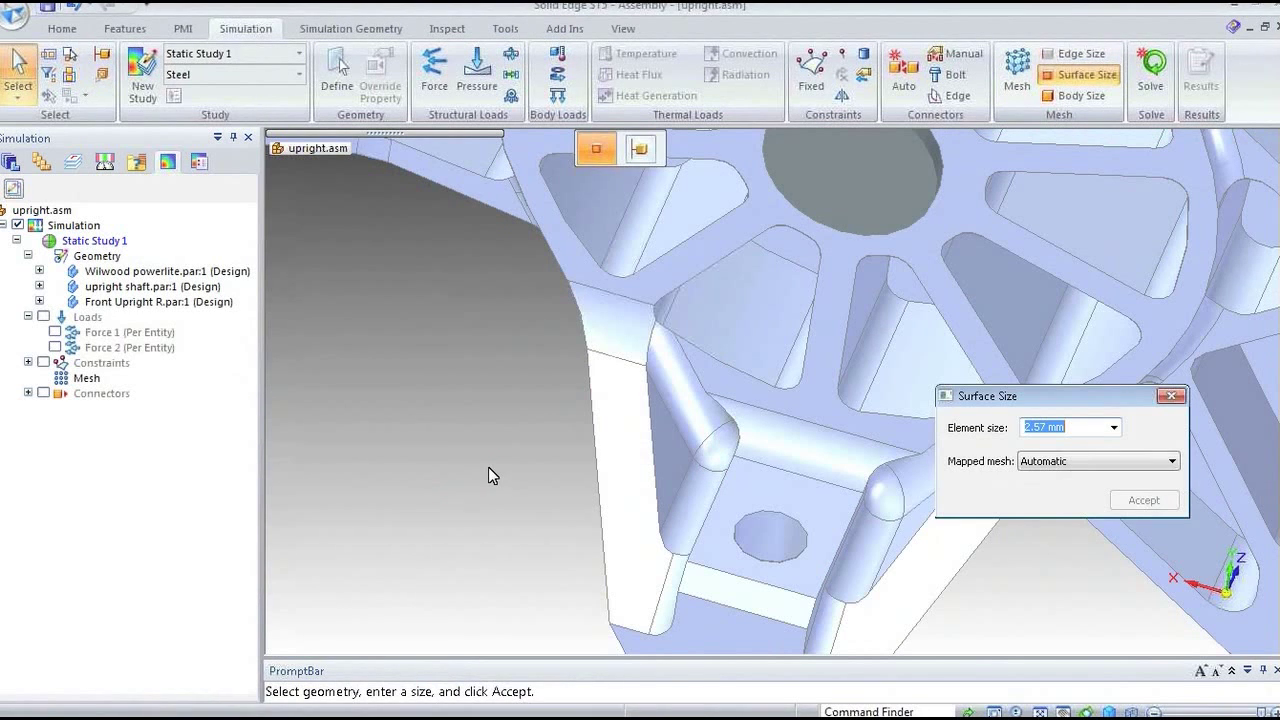
pyautogui.click(705, 470)
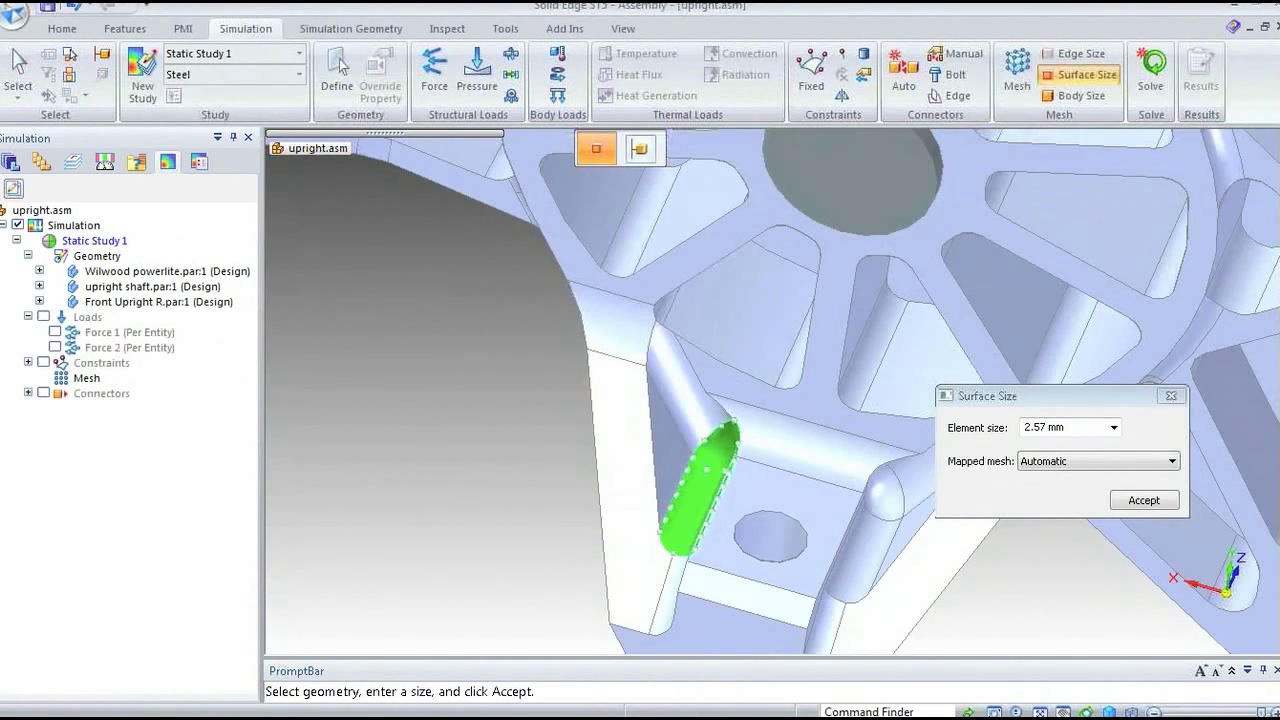
pyautogui.click(876, 510)
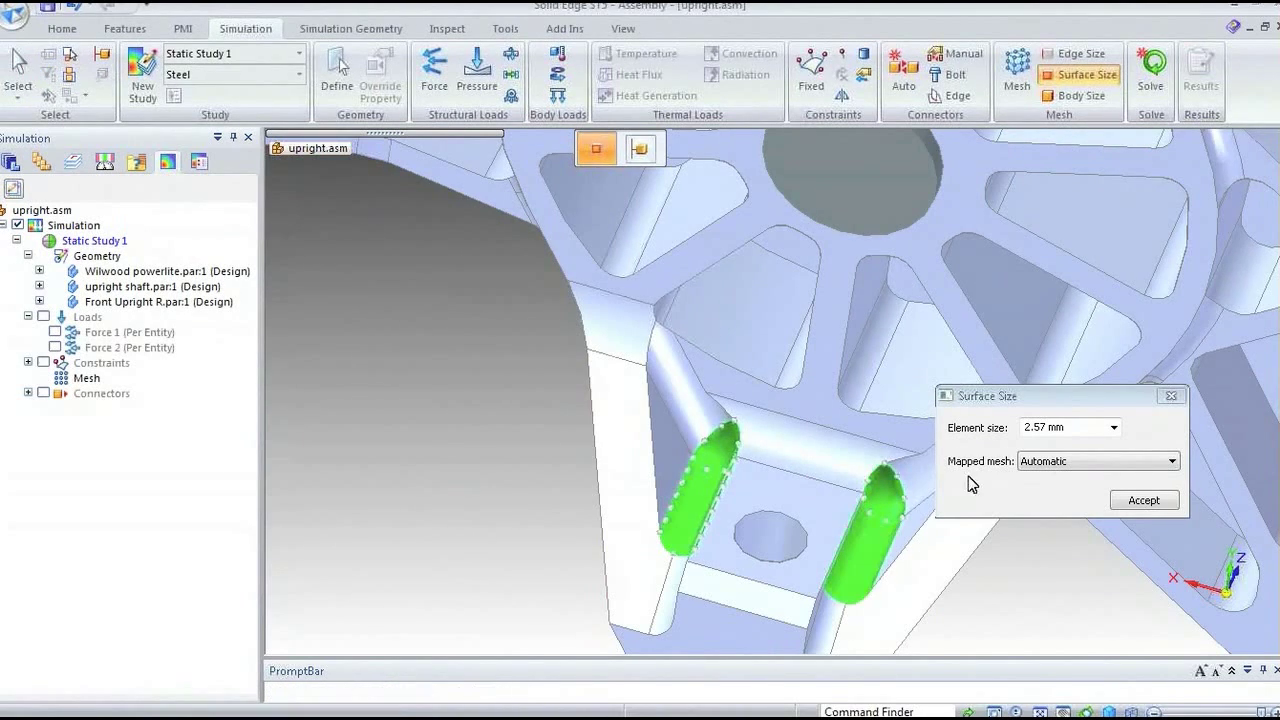
pyautogui.click(1086, 427)
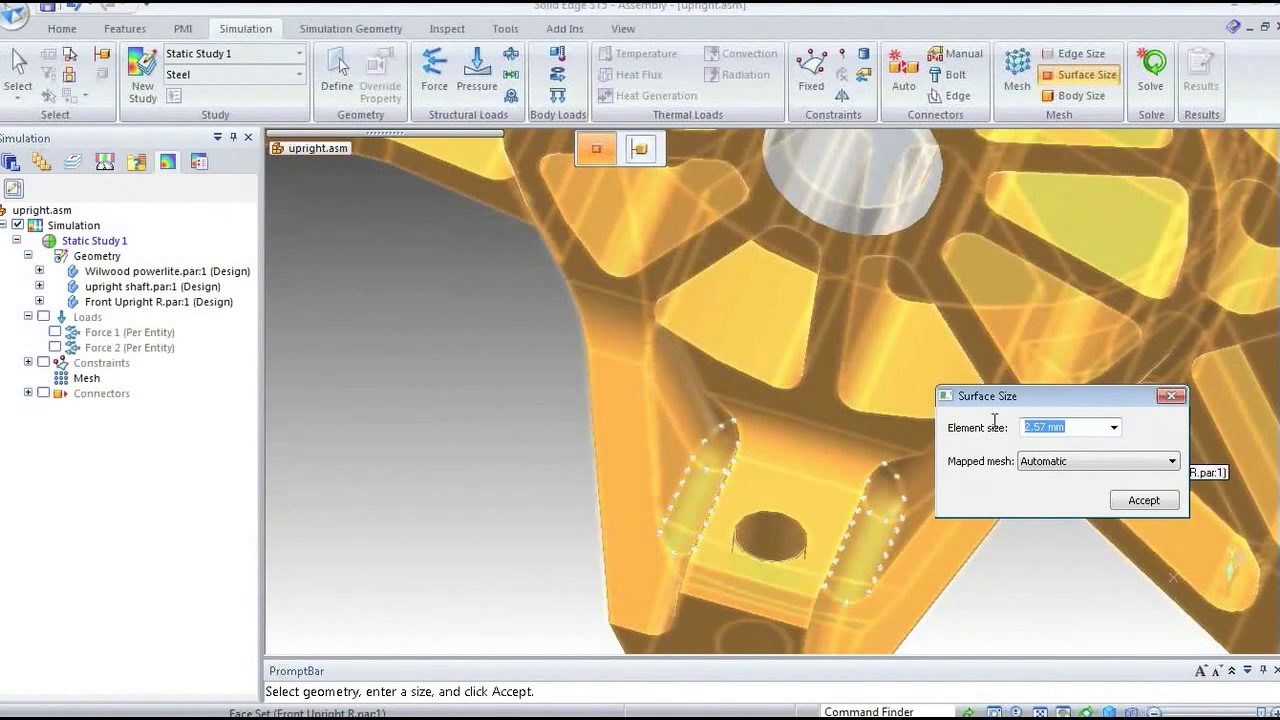
pyautogui.write('1')
pyautogui.press('Tab')
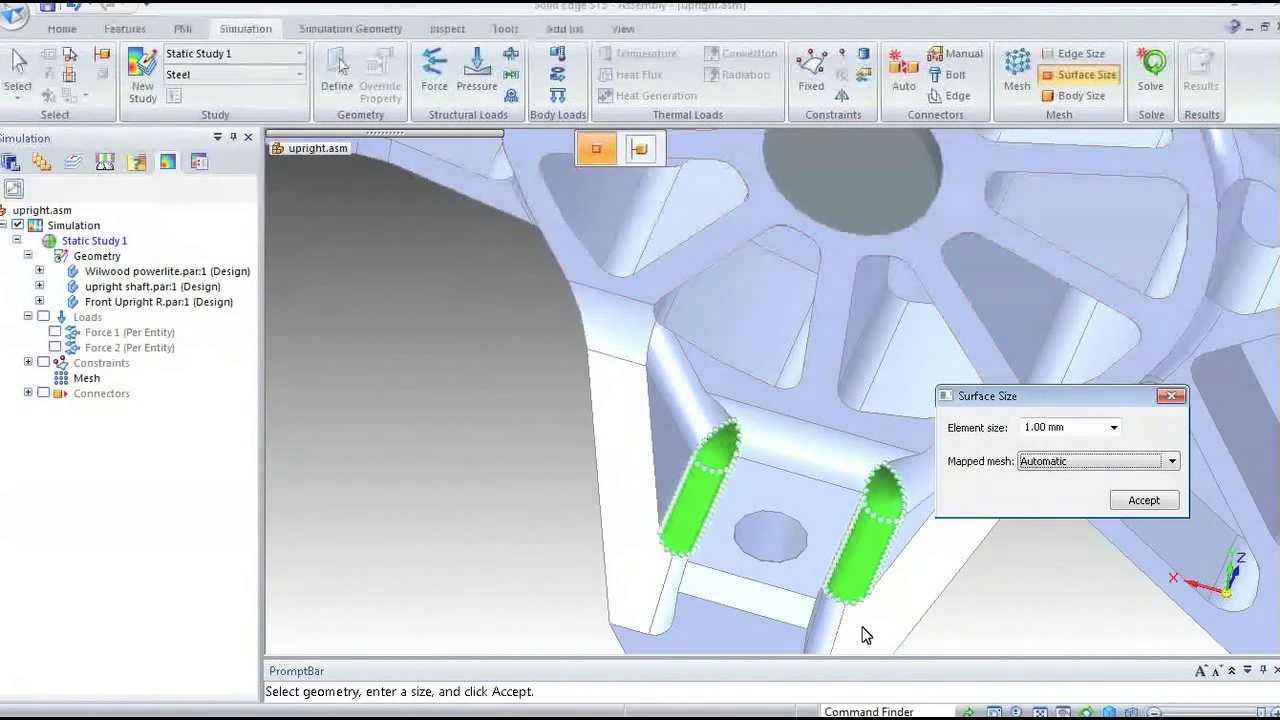
pyautogui.click(1140, 501)
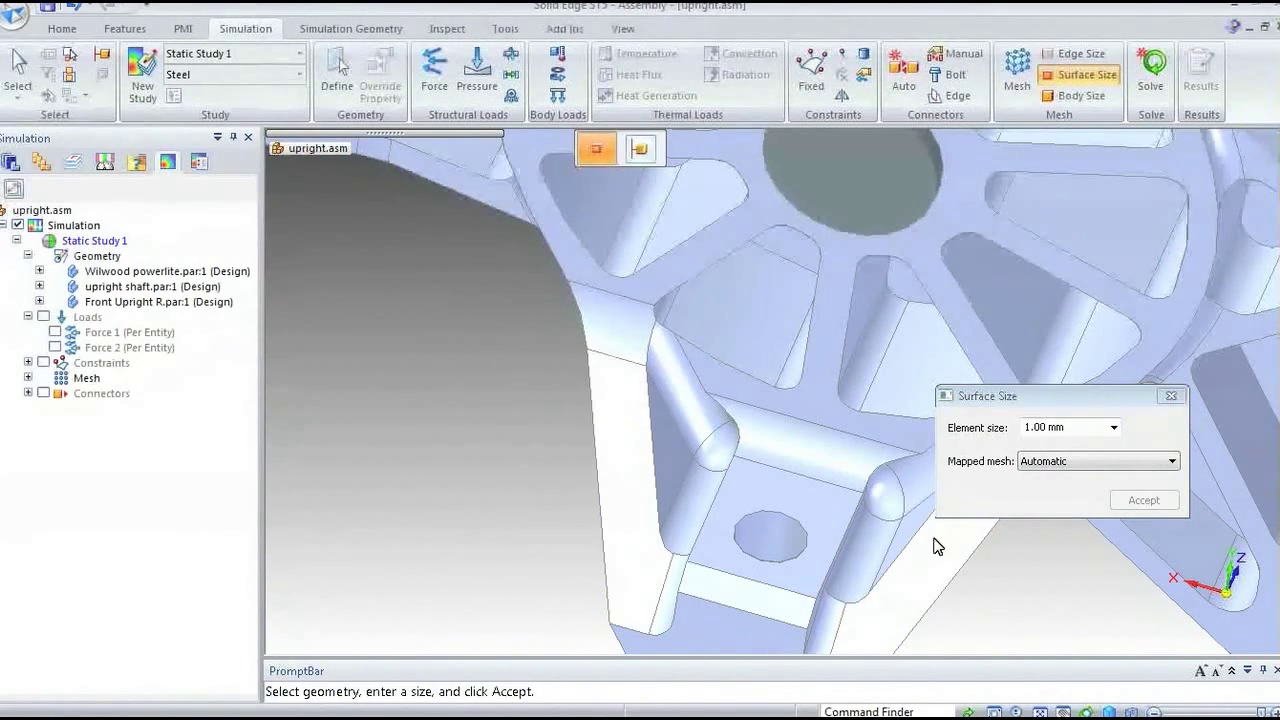
# Apply a specified 10 mm body mesh size to the Wilwood caliper.
pyautogui.click(1171, 397)
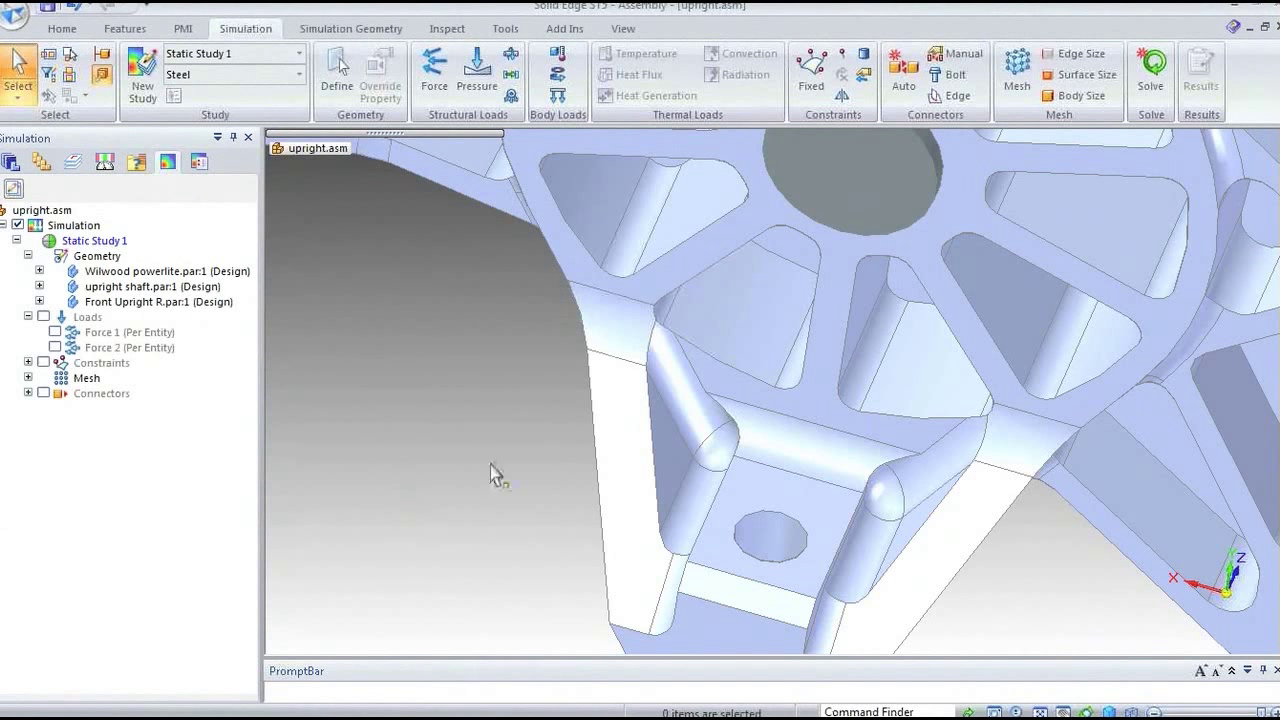
pyautogui.moveTo(576, 470)
pyautogui.keyDown('ctrl'); pyautogui.mouseDown(button='middle')
pyautogui.moveTo(580, 440)
pyautogui.moveTo(552, 476)
pyautogui.mouseUp(button='middle'); pyautogui.keyUp('ctrl')
pyautogui.scroll(-5, 557, 300)
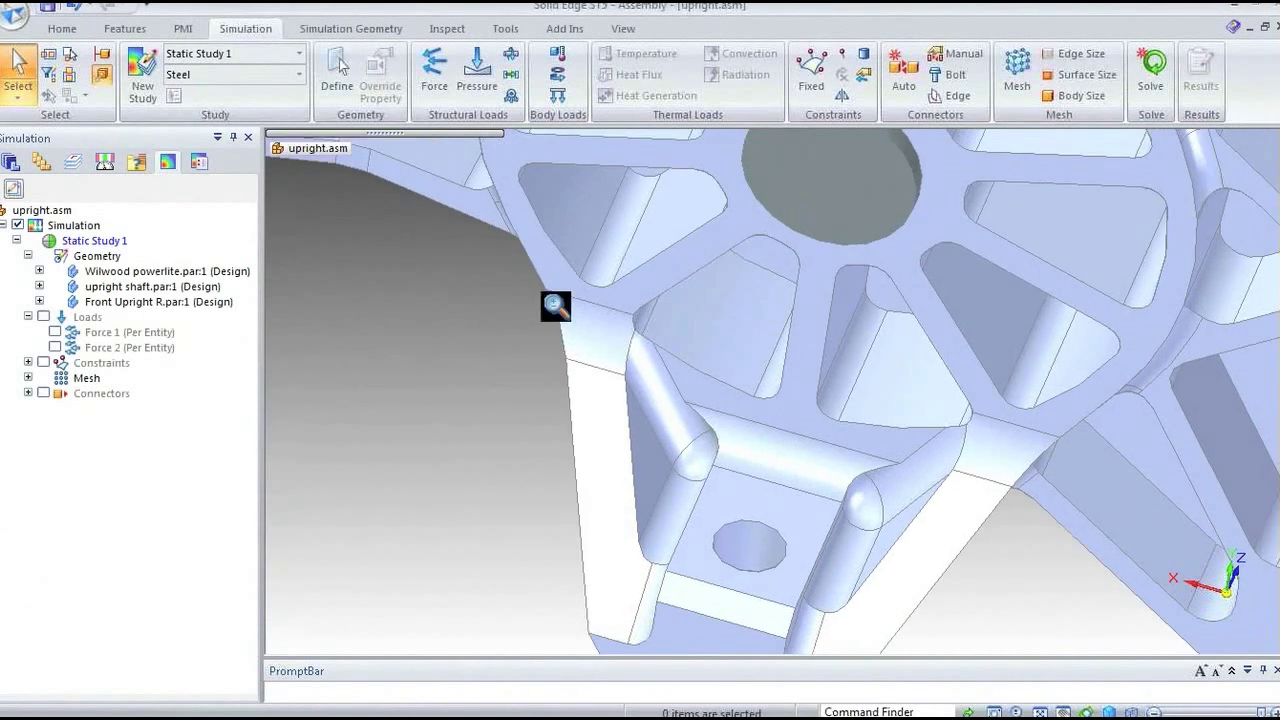
pyautogui.scroll(4, 563, 363)
pyautogui.keyDown('shift'); pyautogui.moveTo(561, 384); pyautogui.dragTo(513, 307, button='middle'); pyautogui.keyUp('shift')
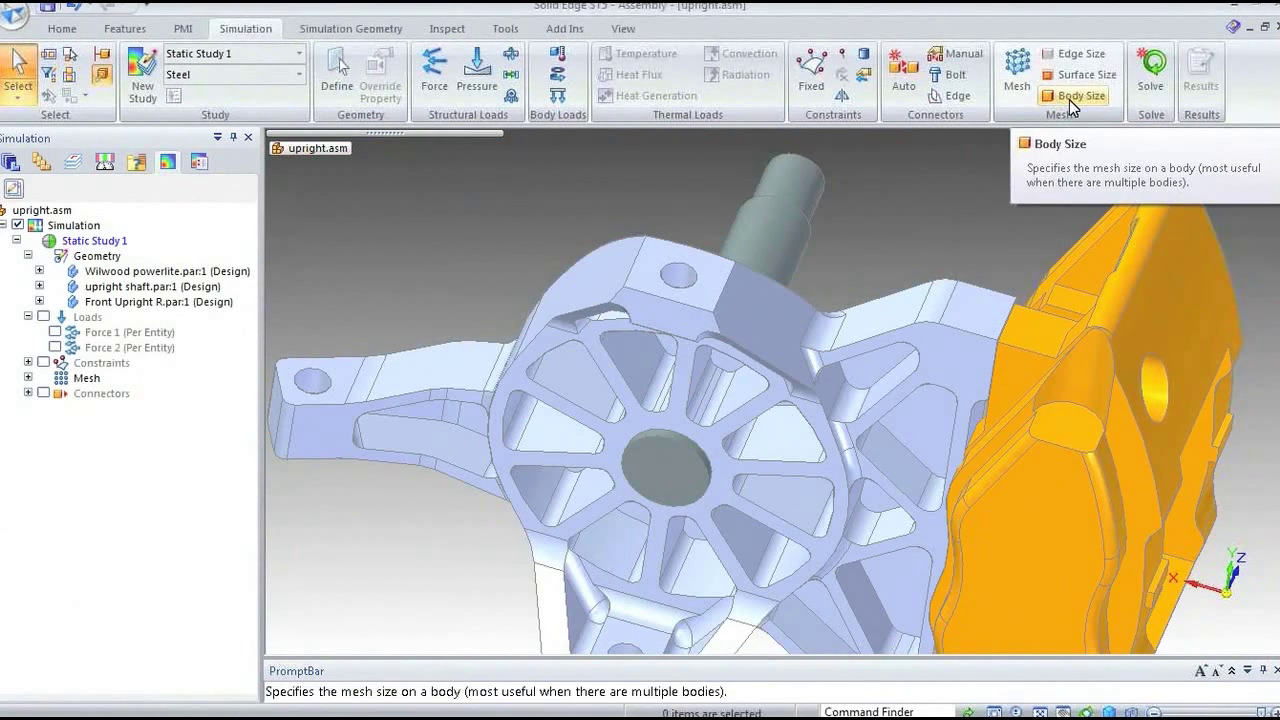
pyautogui.click(1069, 99)
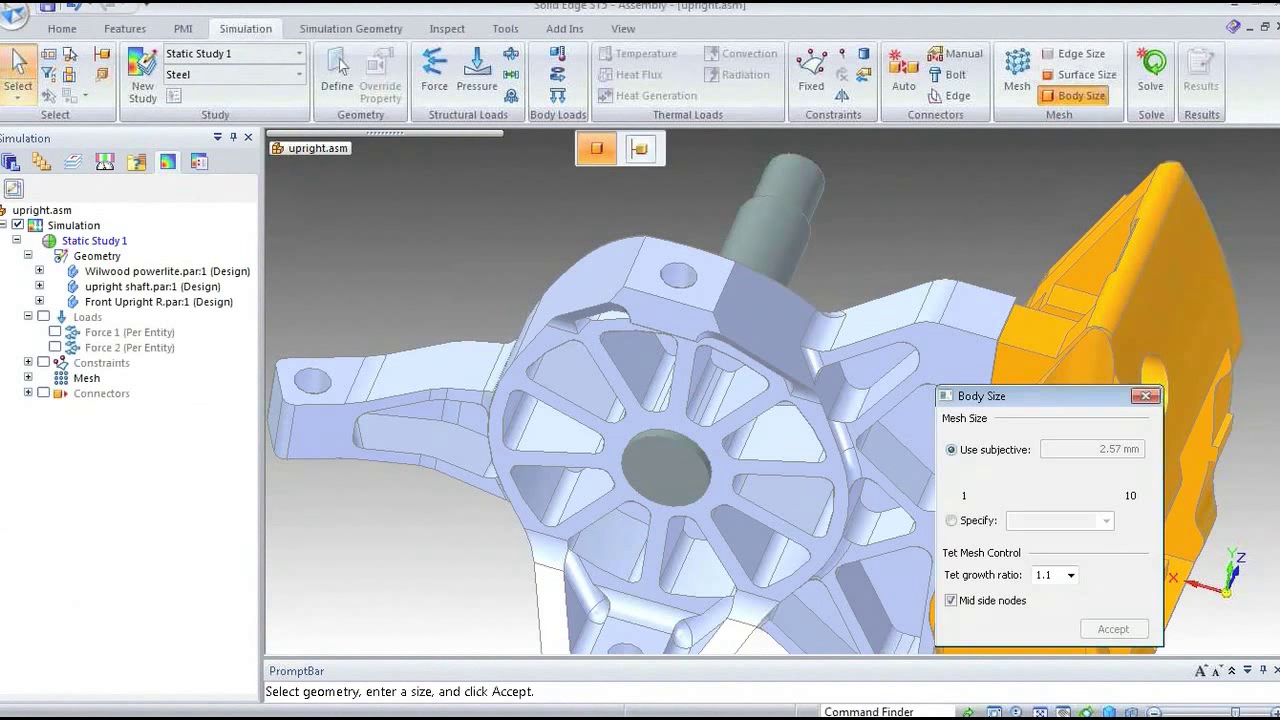
pyautogui.click(1148, 272)
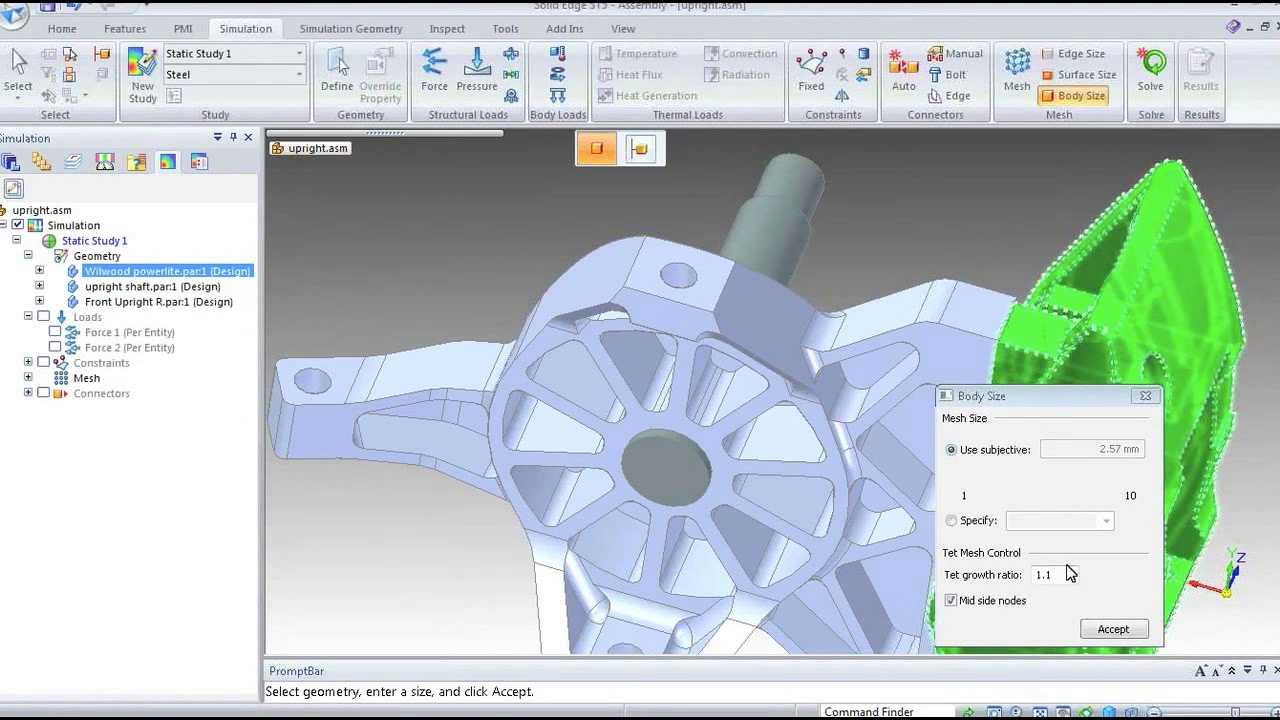
pyautogui.click(980, 602)
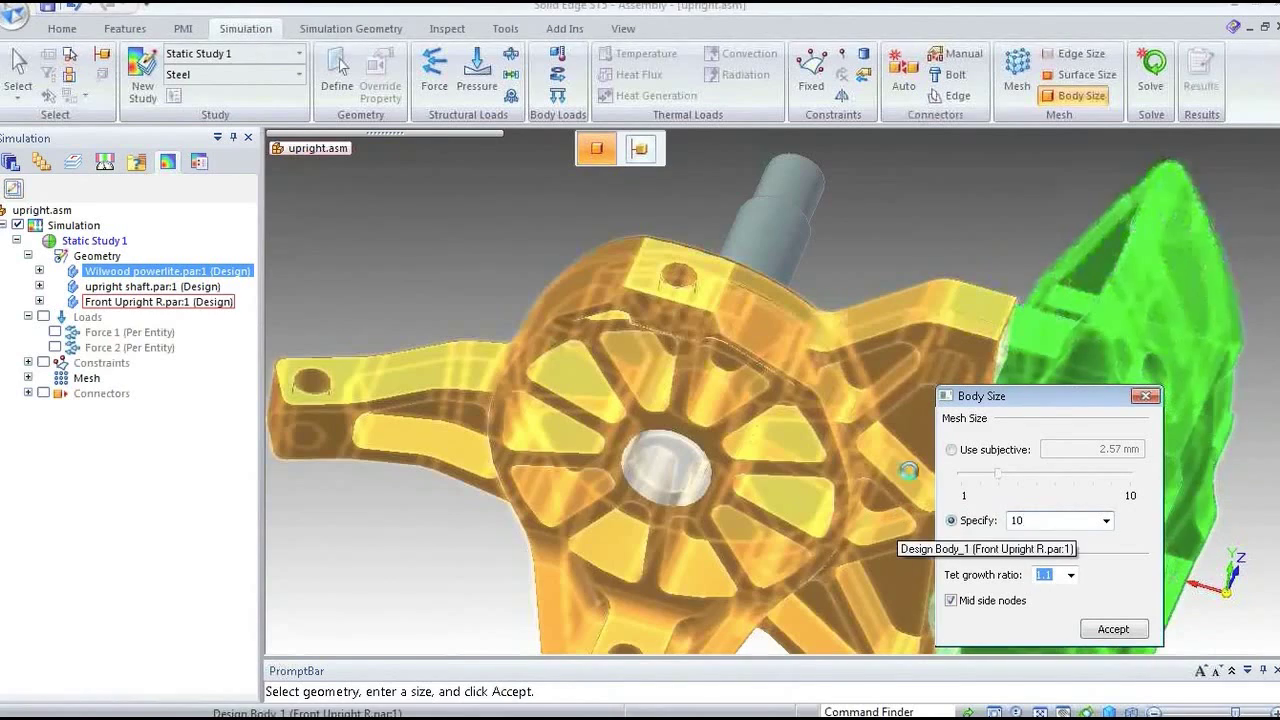
pyautogui.press('Tab')
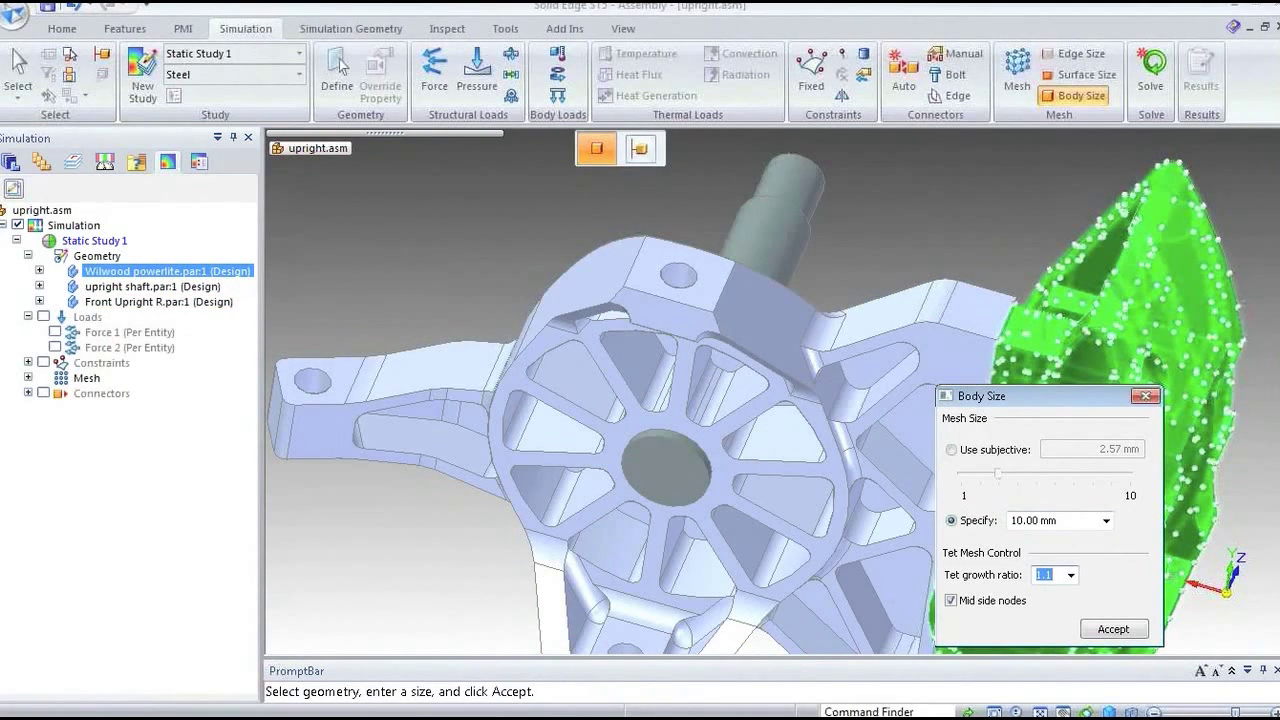
pyautogui.click(1113, 629)
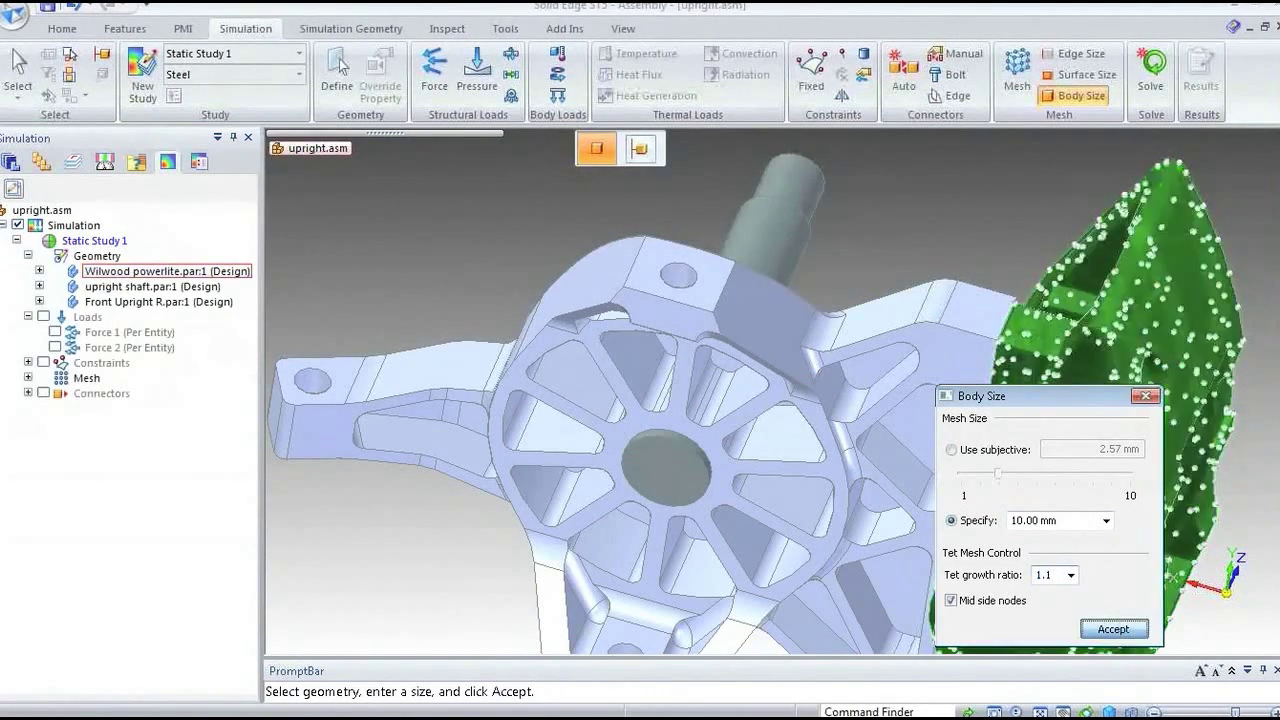
# Apply a specified 5 mm body mesh size, with mid side nodes turned off, to the upright shaft and the front upright.
pyautogui.click(776, 251)
pyautogui.click(838, 342)
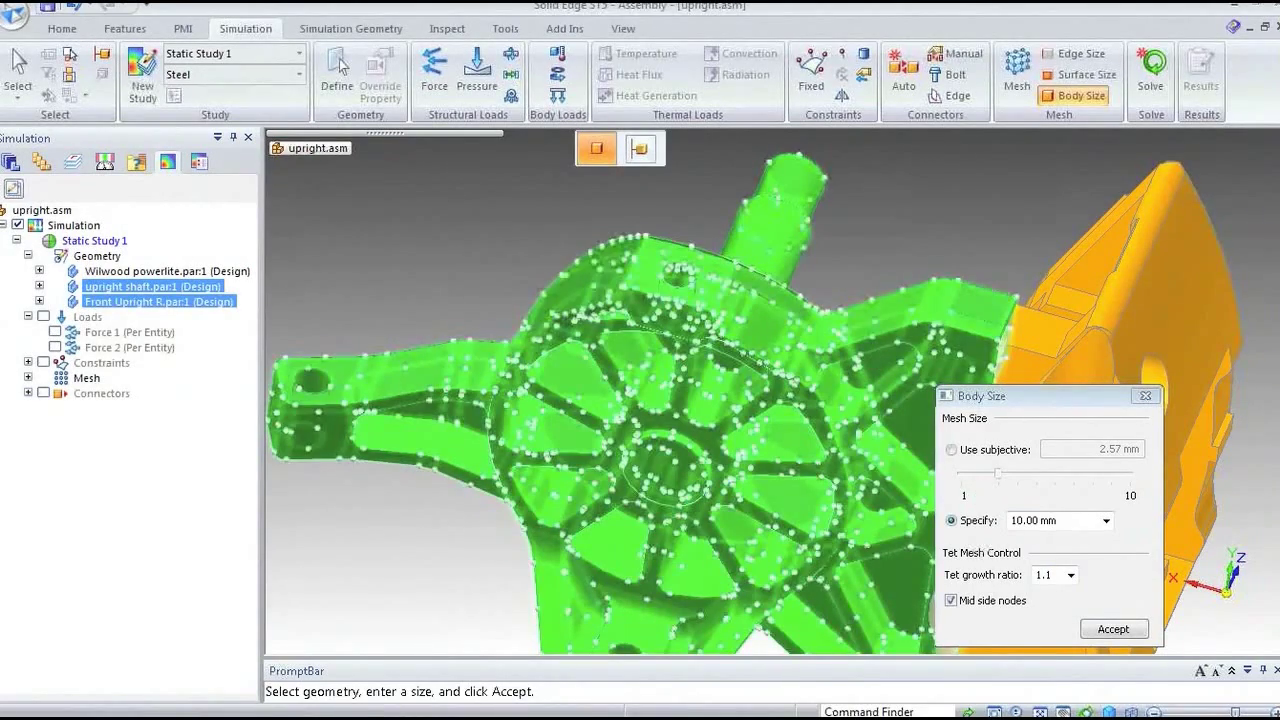
pyautogui.doubleClick(1033, 520)
pyautogui.write('5')
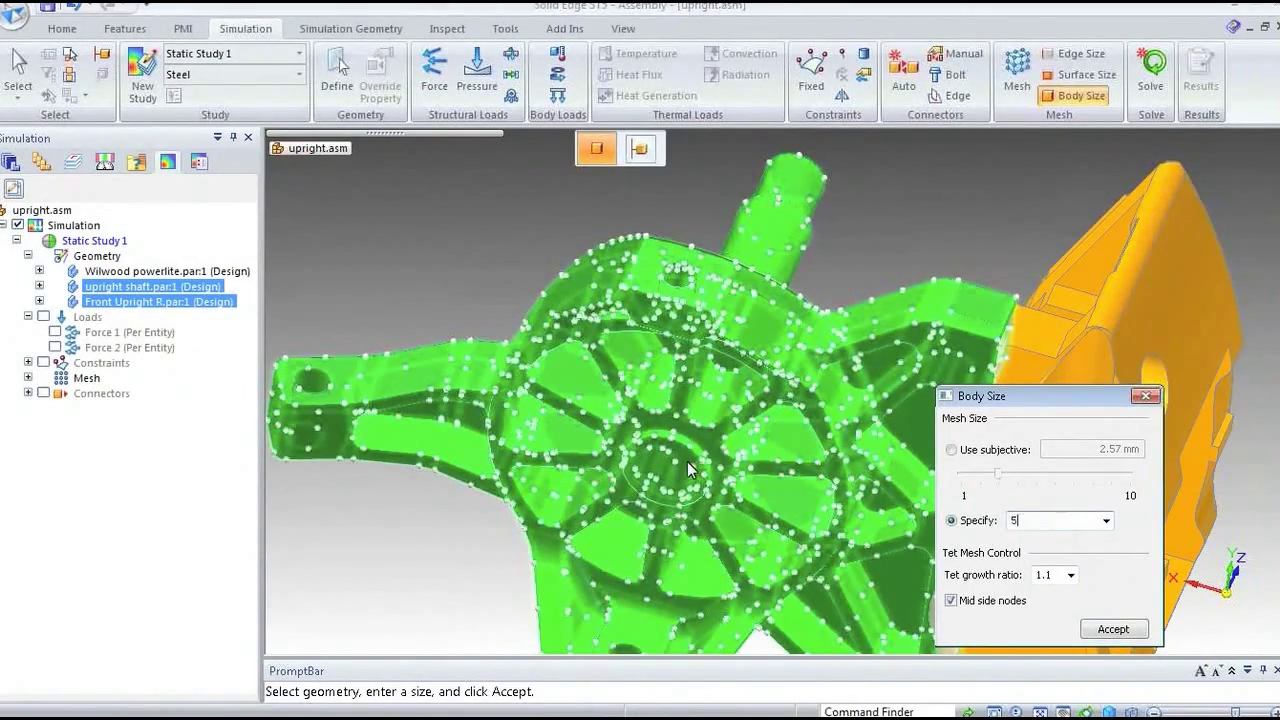
pyautogui.press('Tab')
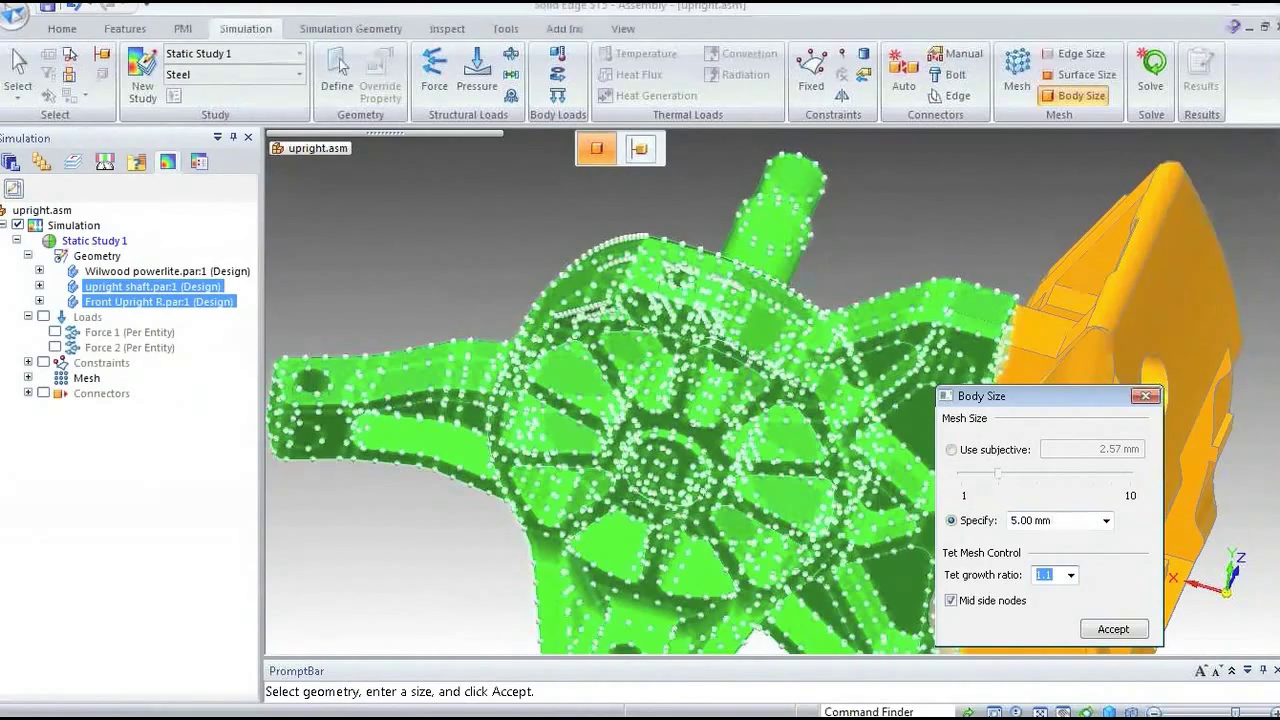
pyautogui.press('Tab')
pyautogui.press('space')
pyautogui.press('Tab')
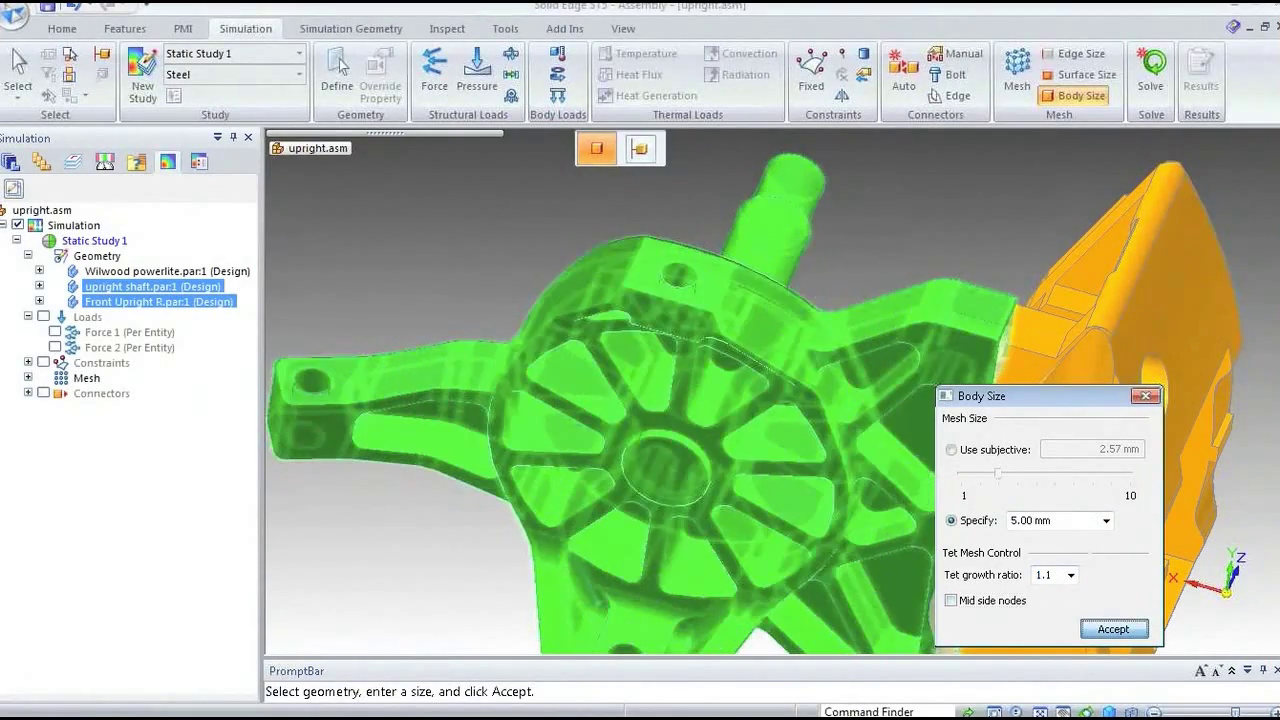
pyautogui.press('Return')
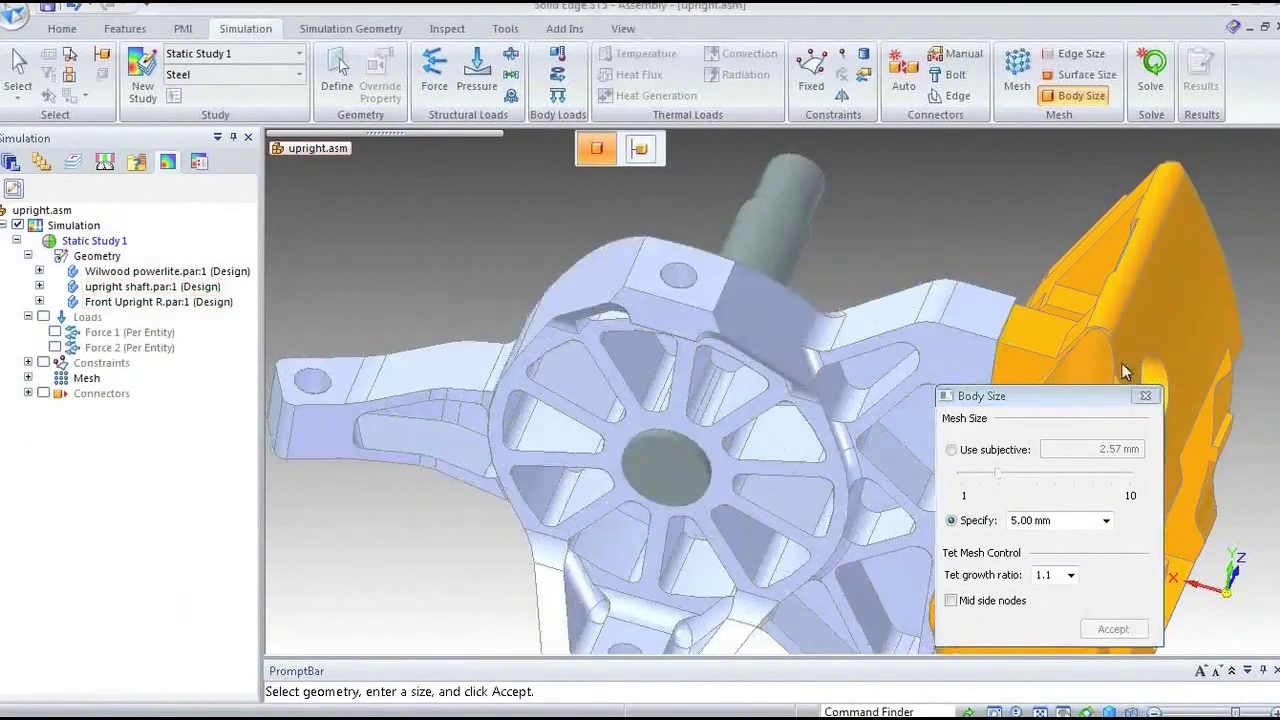
pyautogui.click(1146, 399)
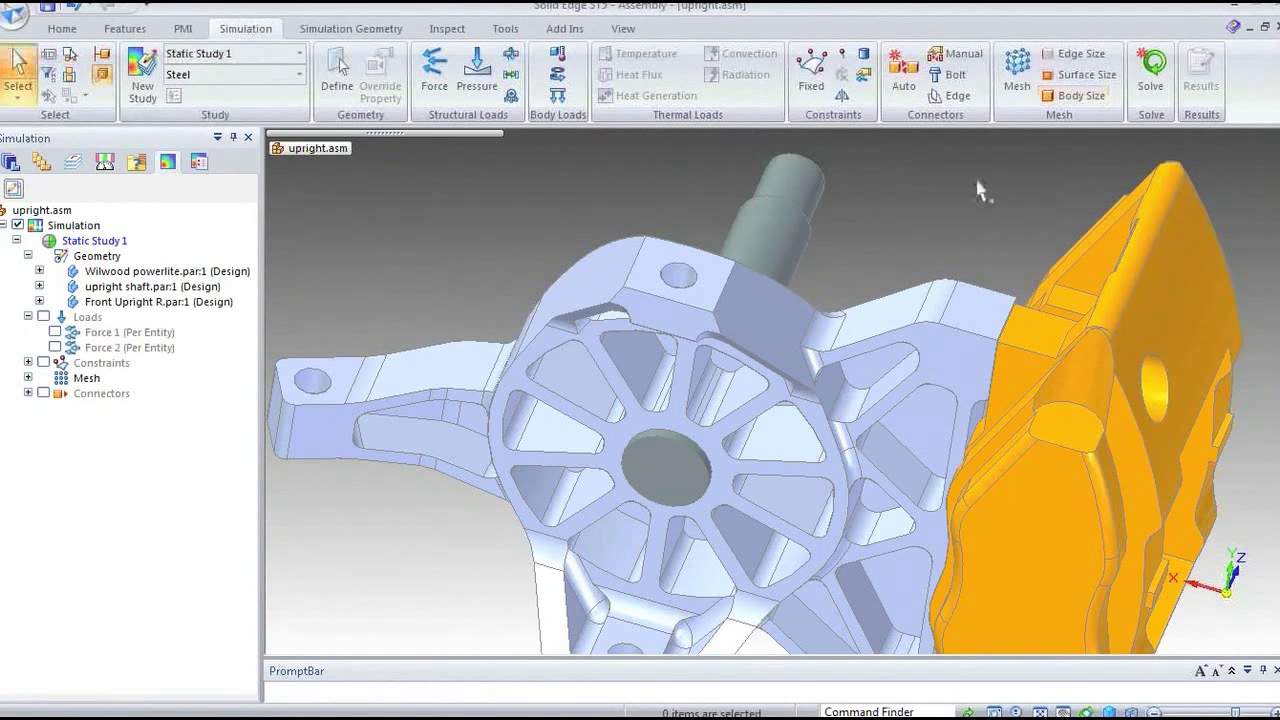
# Check the tetrahedral mesh settings without meshing, and open the simulation results of the already solved upright-c.asm assembly.
pyautogui.click(1016, 85)
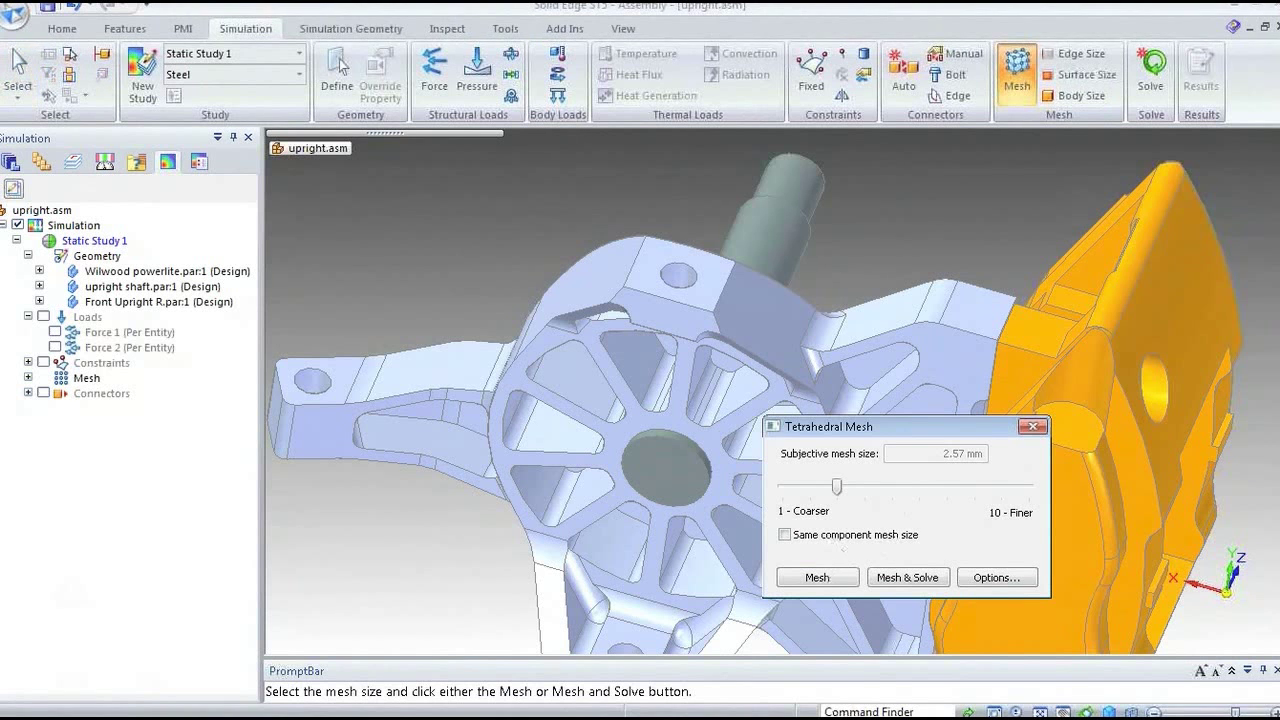
pyautogui.click(1033, 426)
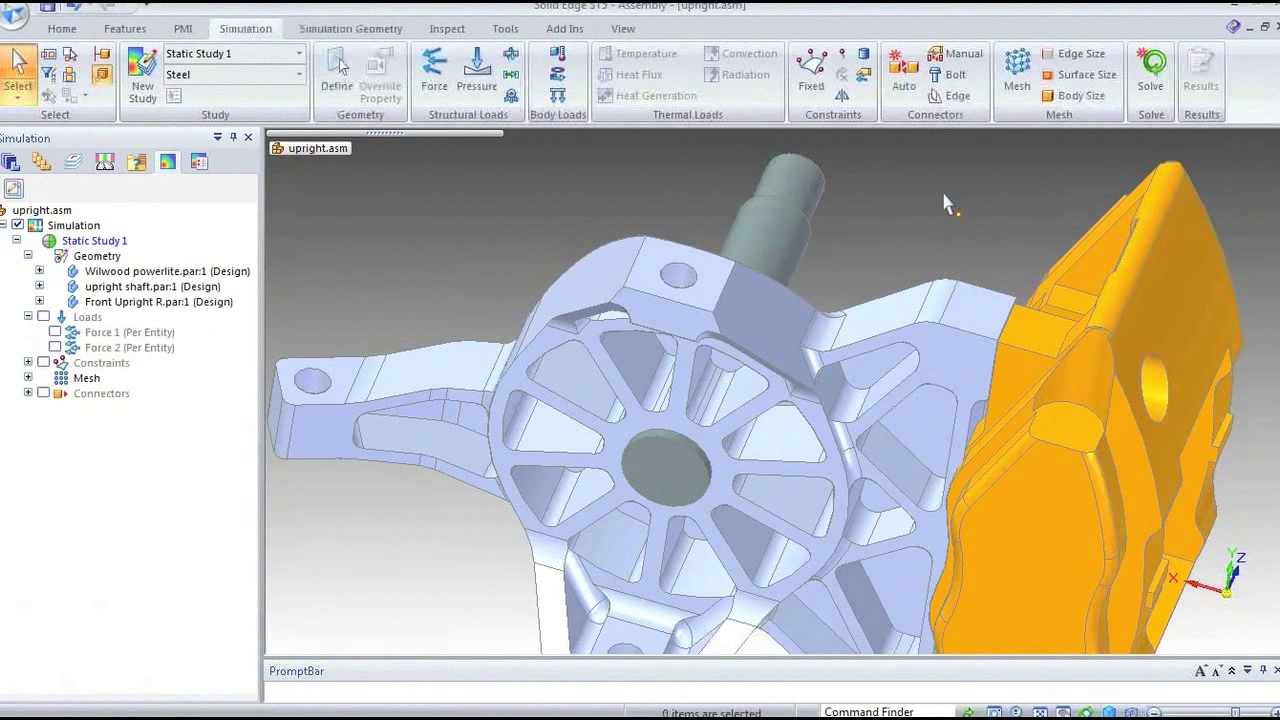
pyautogui.hotkey('ctrl', 'Tab')
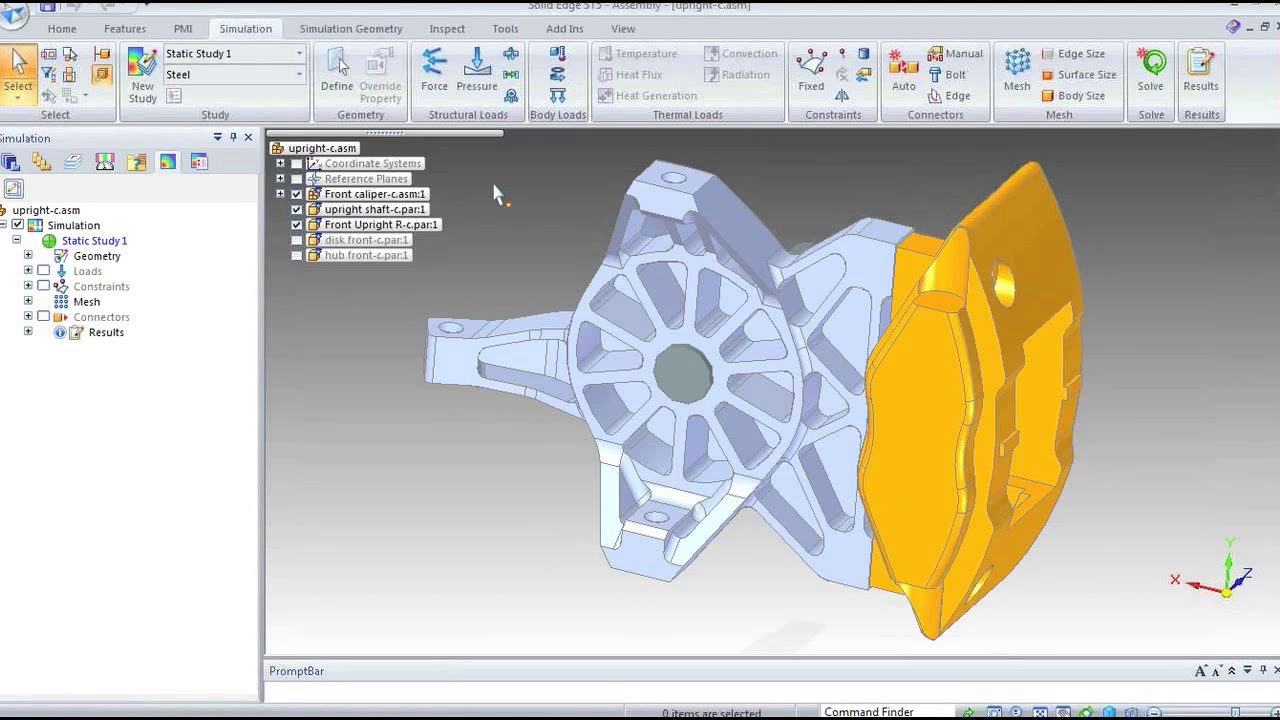
pyautogui.click(296, 148)
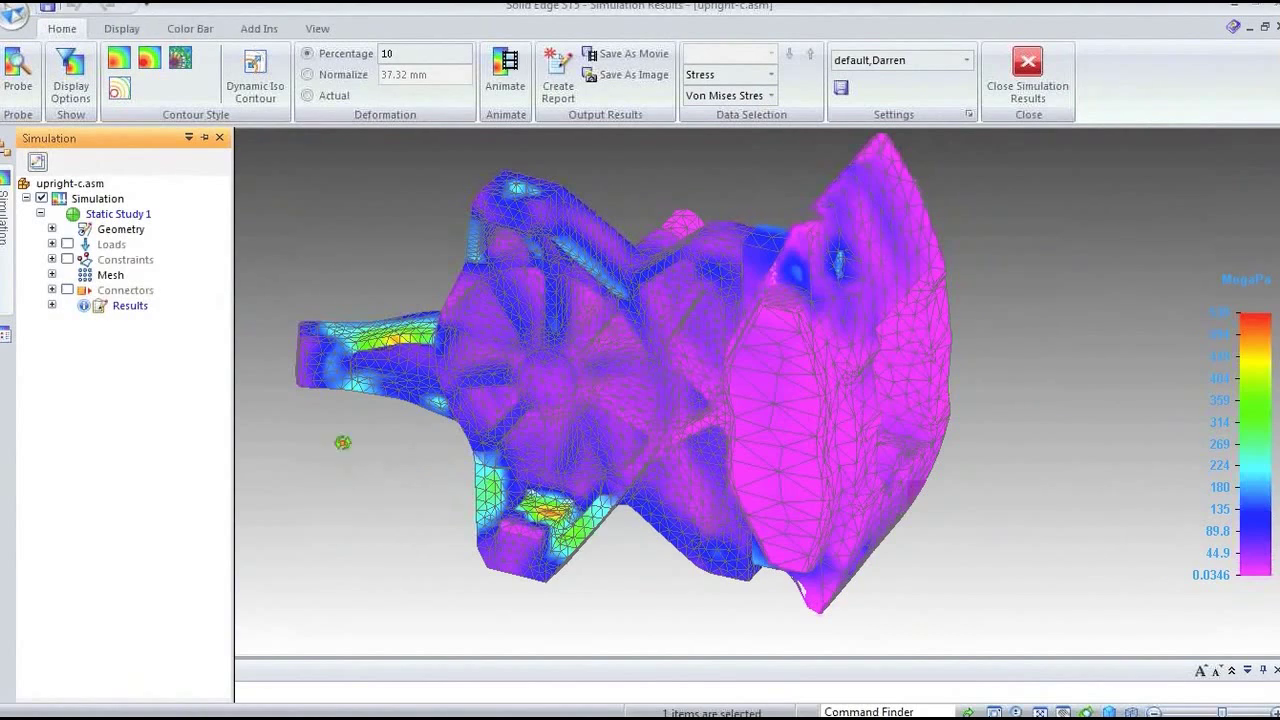
pyautogui.moveTo(395, 400); pyautogui.dragTo(760, 430, button='middle')
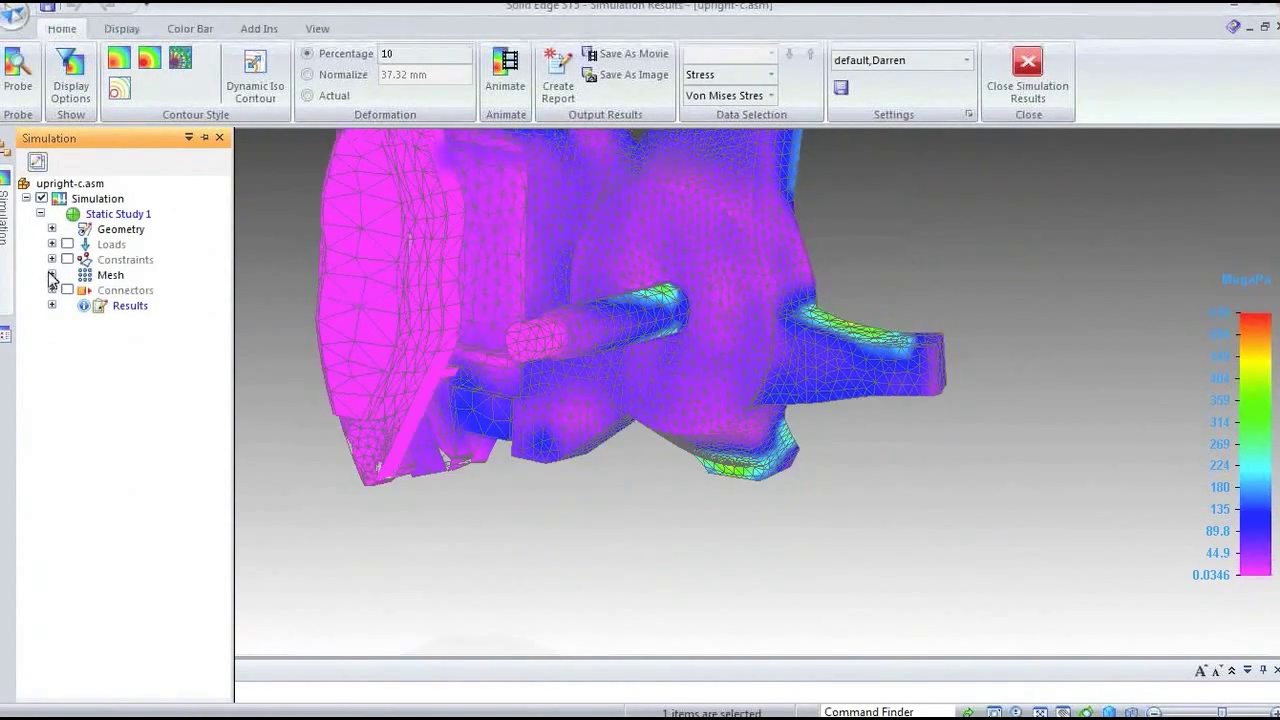
# Hide the caliper, upright shaft and connector meshes in the results, leaving only the front upright's stress plot displayed.
pyautogui.click(52, 274)
pyautogui.click(79, 305)
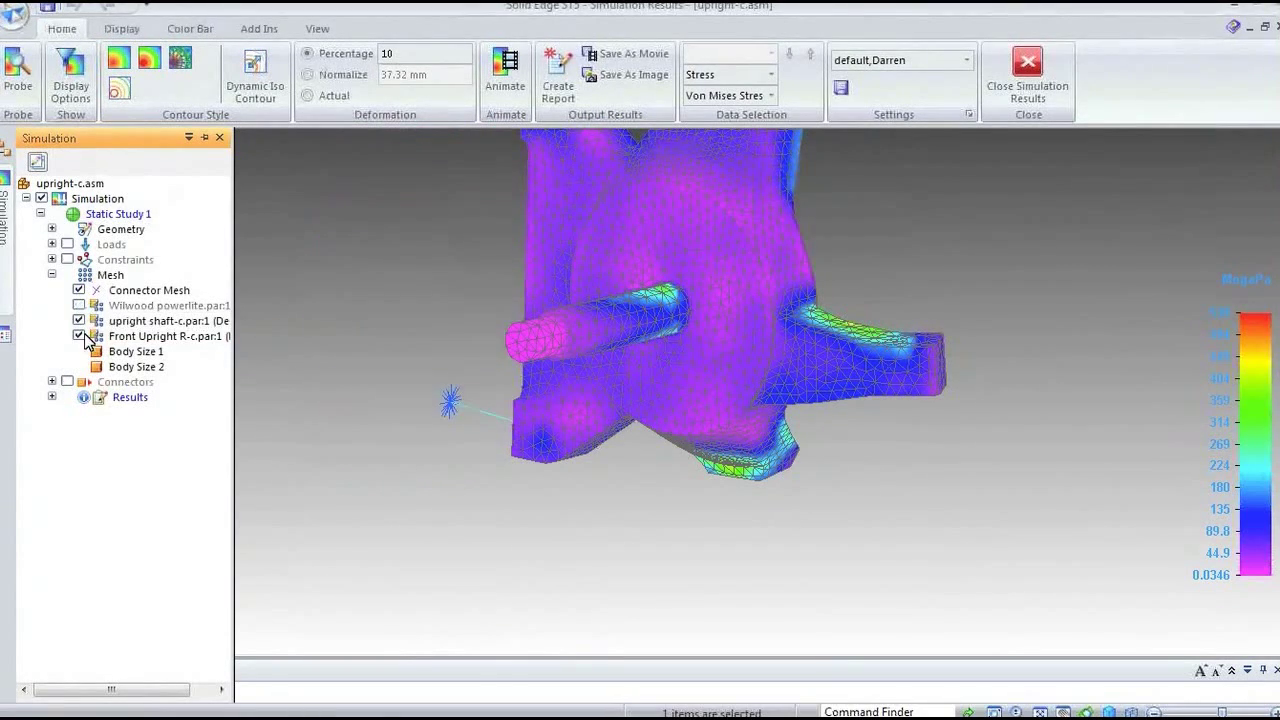
pyautogui.click(79, 320)
pyautogui.moveTo(366, 409); pyautogui.dragTo(340, 480, button='middle')
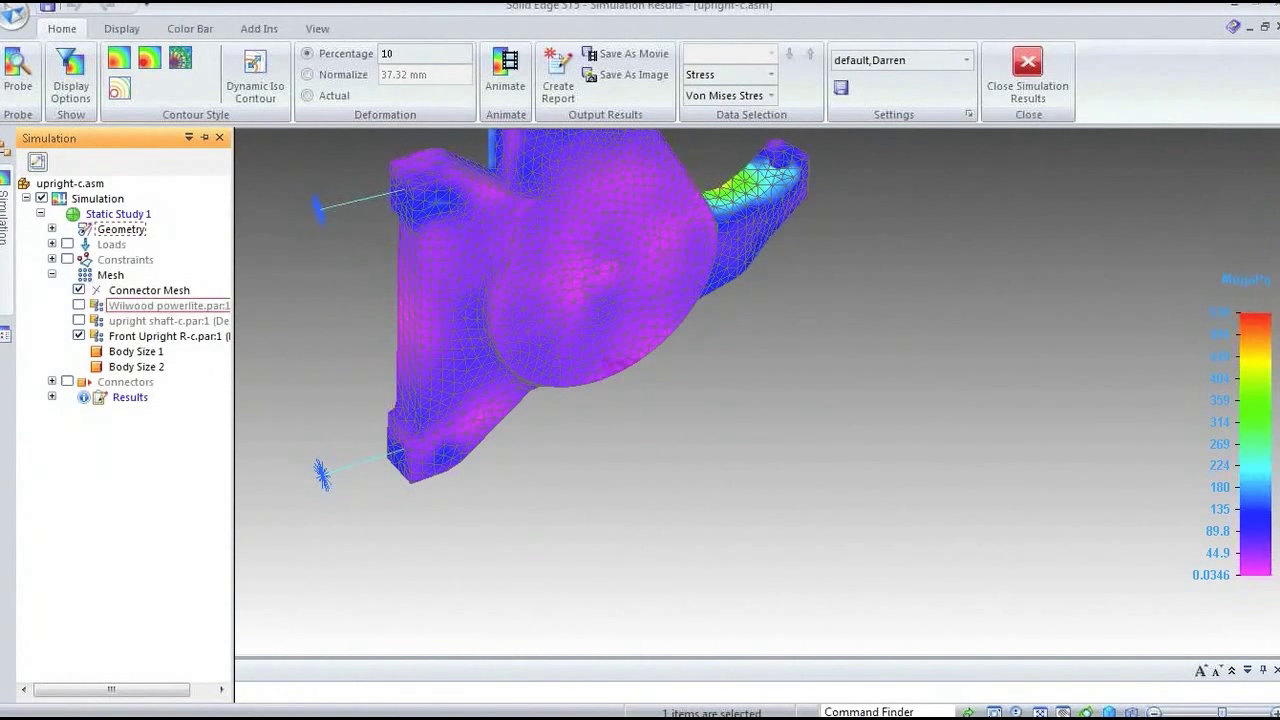
pyautogui.click(79, 290)
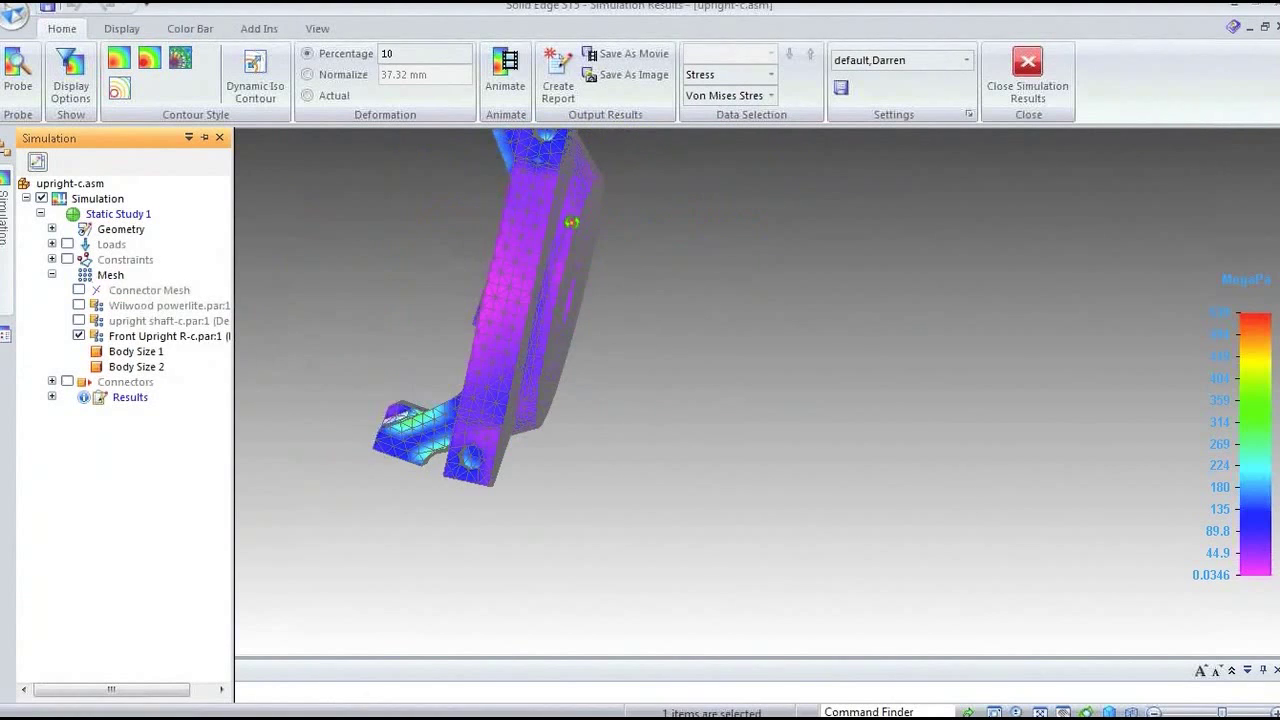
pyautogui.moveTo(571, 222); pyautogui.dragTo(931, 391, button='middle')
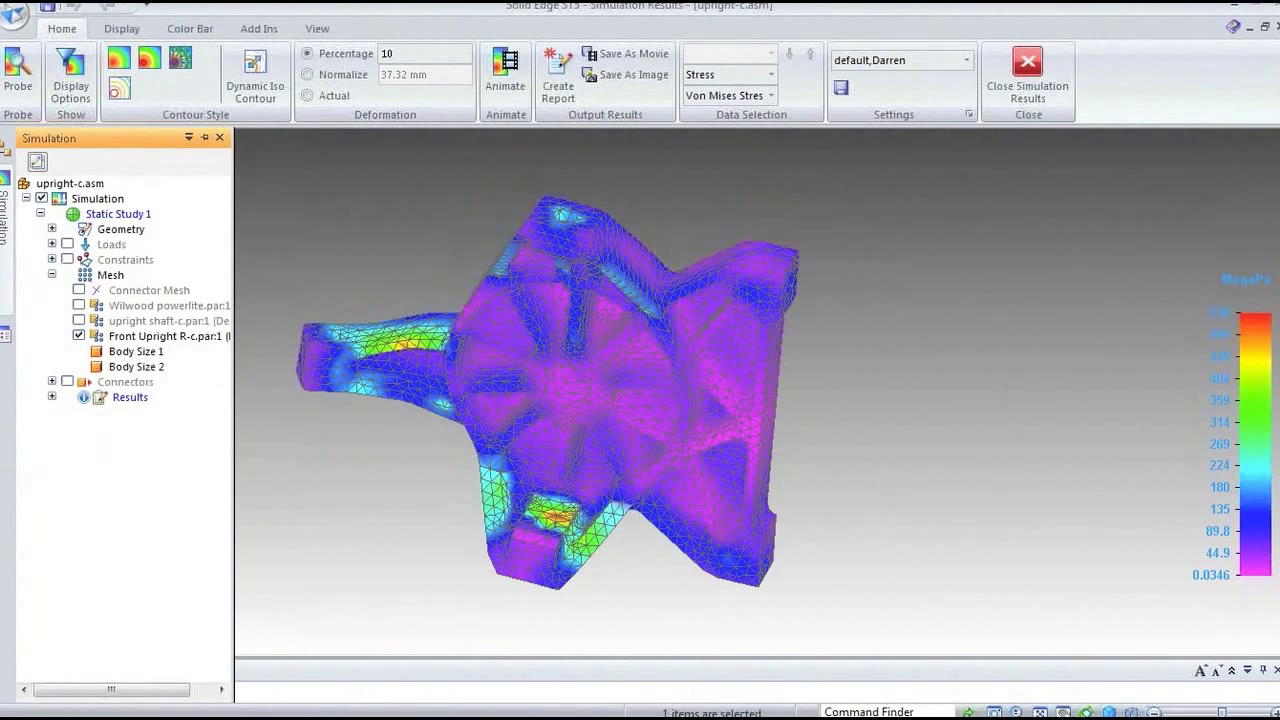
# Examine the Von Mises stress on the front upright, play its deformation animation from the front and side, and stop it.
pyautogui.keyDown('shift'); pyautogui.moveTo(404, 236); pyautogui.dragTo(497, 263, button='middle'); pyautogui.keyUp('shift')
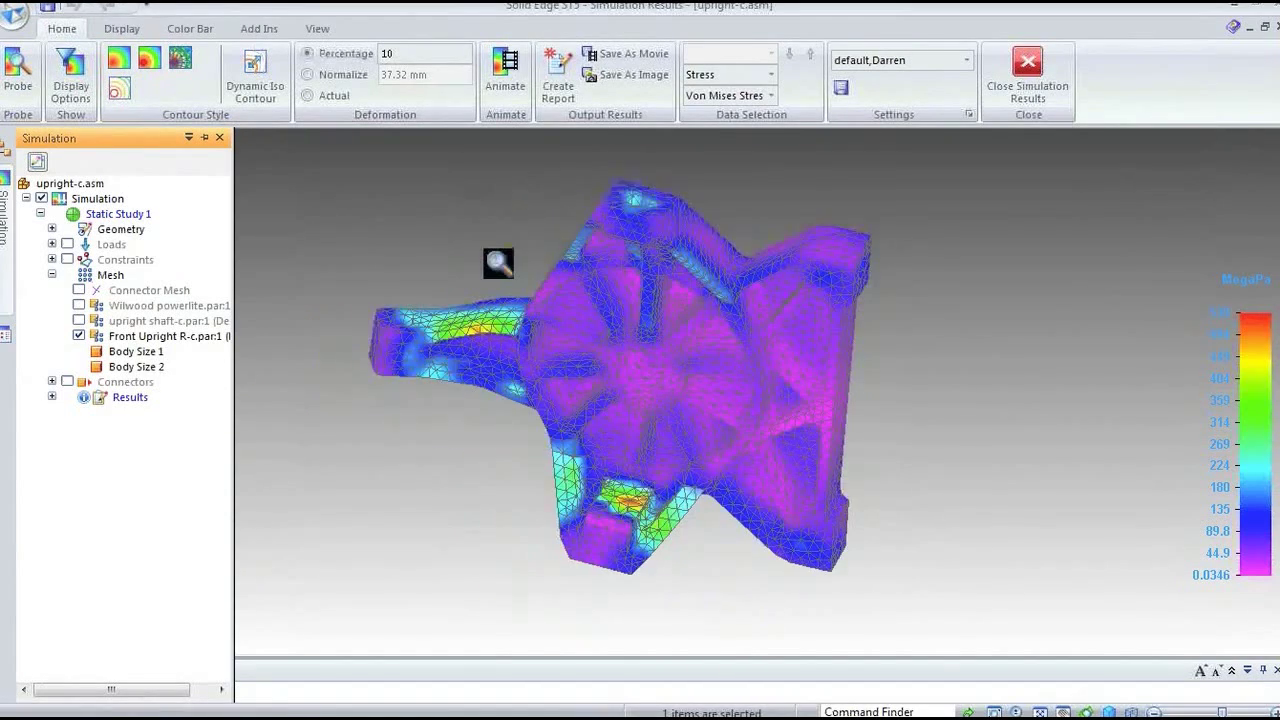
pyautogui.scroll(3, 498, 262)
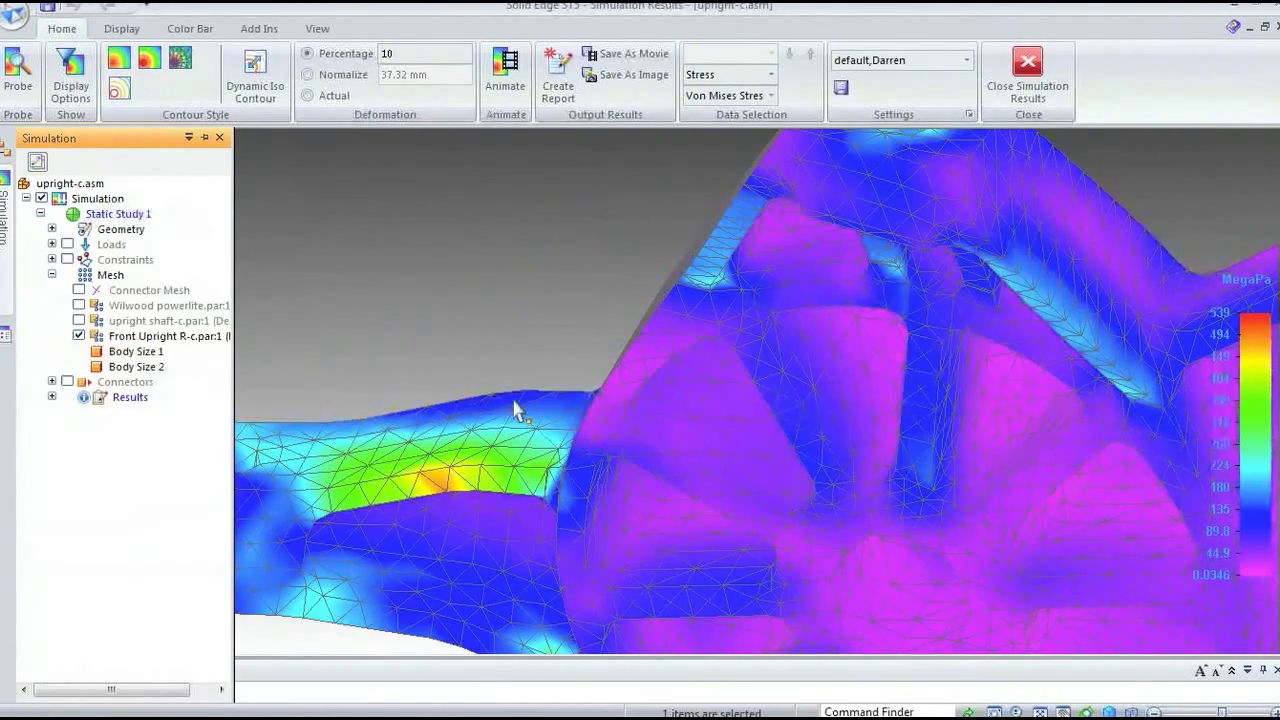
pyautogui.scroll(-1, 517, 323)
pyautogui.scroll(-5, 686, 371)
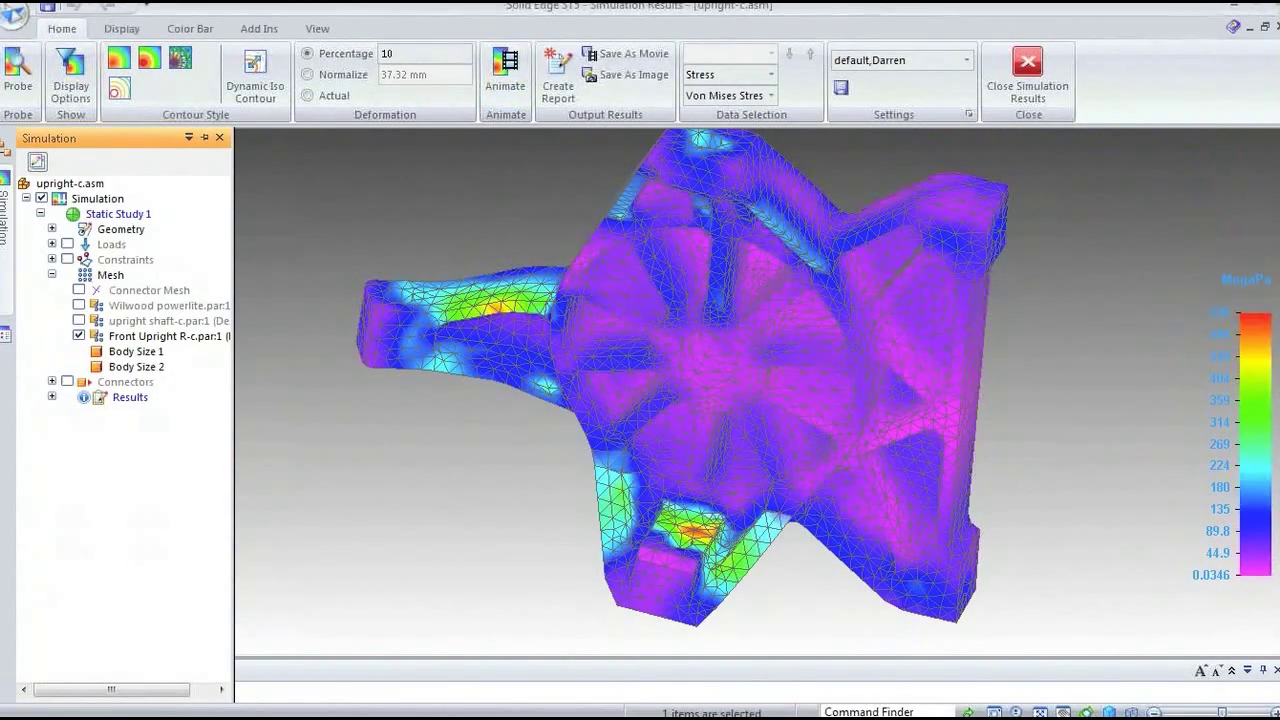
pyautogui.click(506, 90)
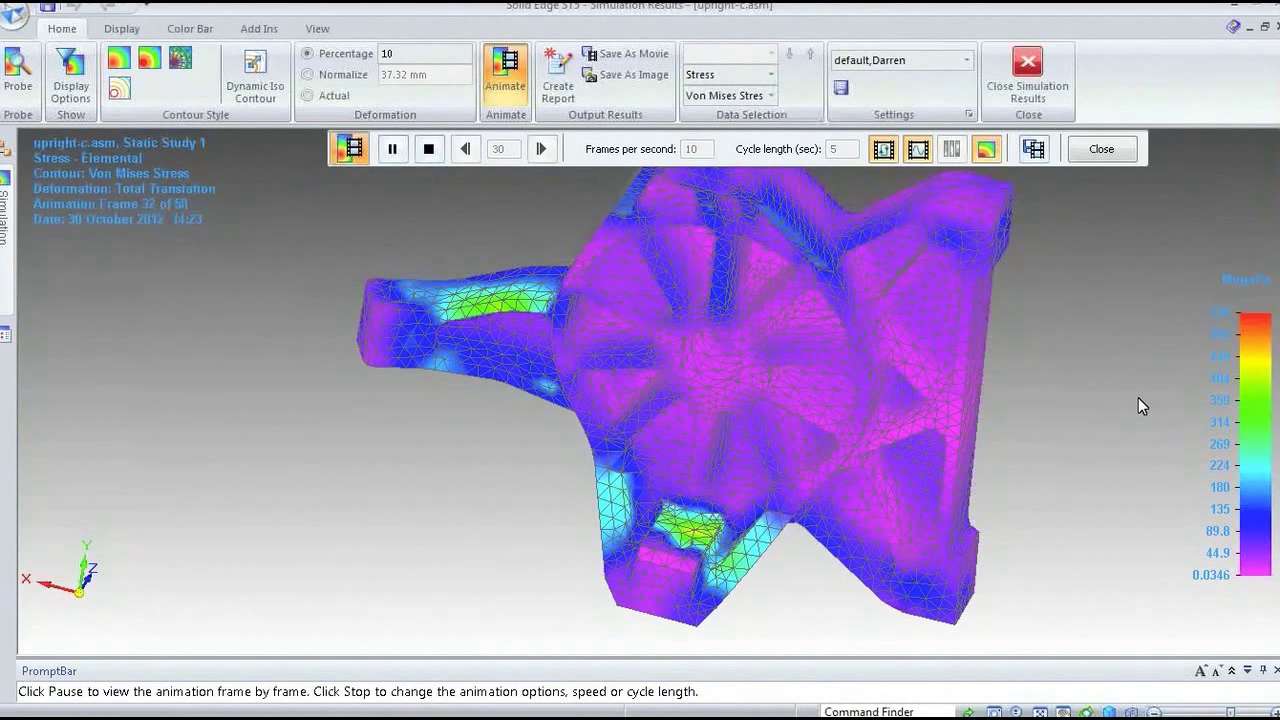
pyautogui.moveTo(1138, 397); pyautogui.dragTo(966, 428, button='middle')
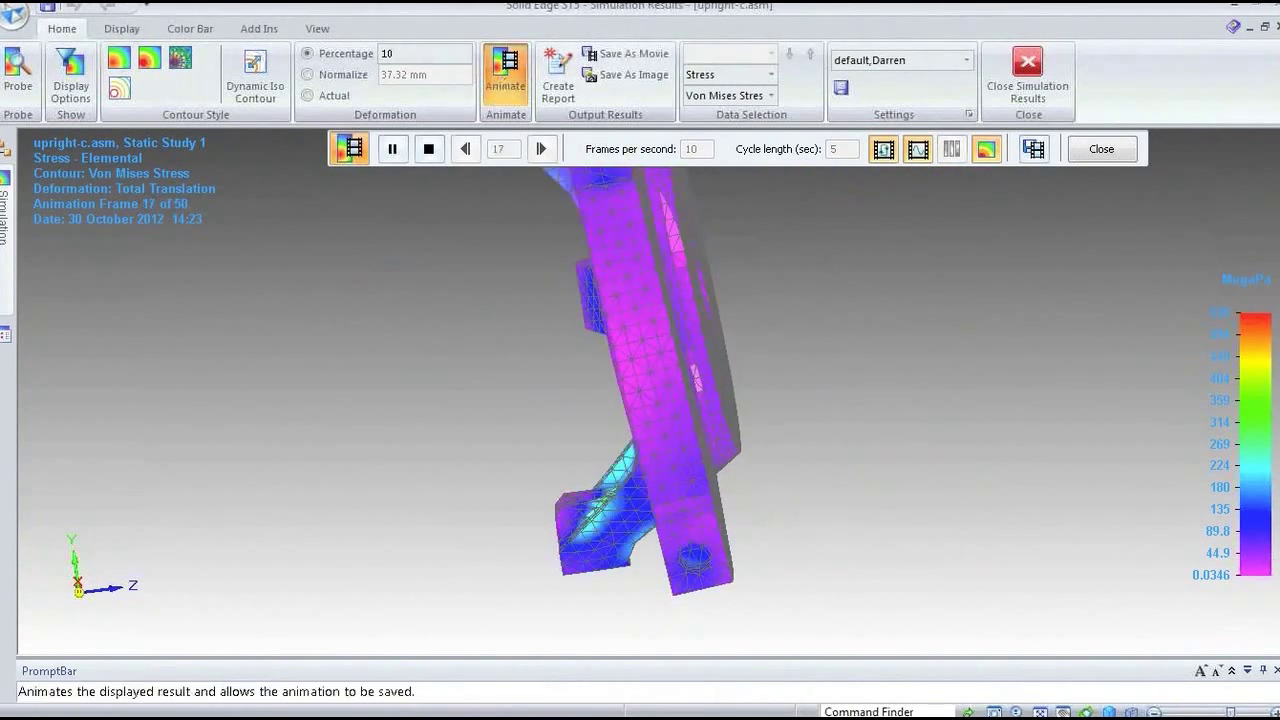
pyautogui.click(505, 72)
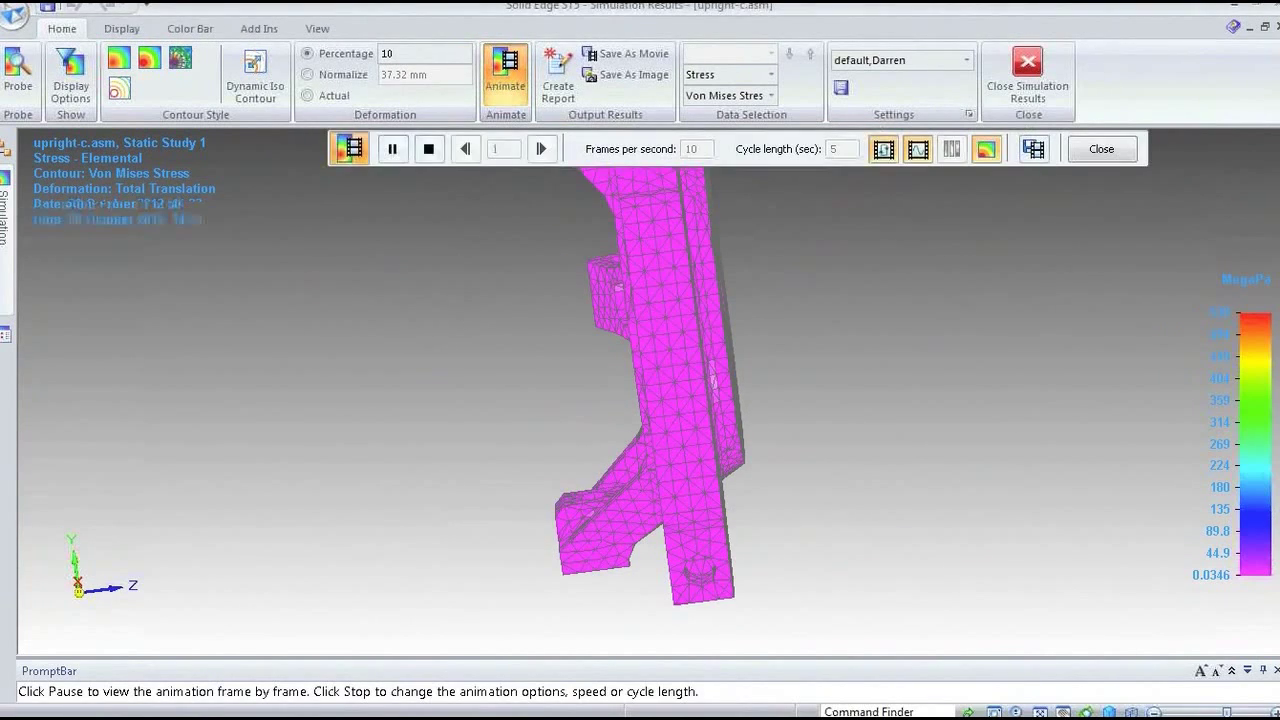
pyautogui.click(430, 150)
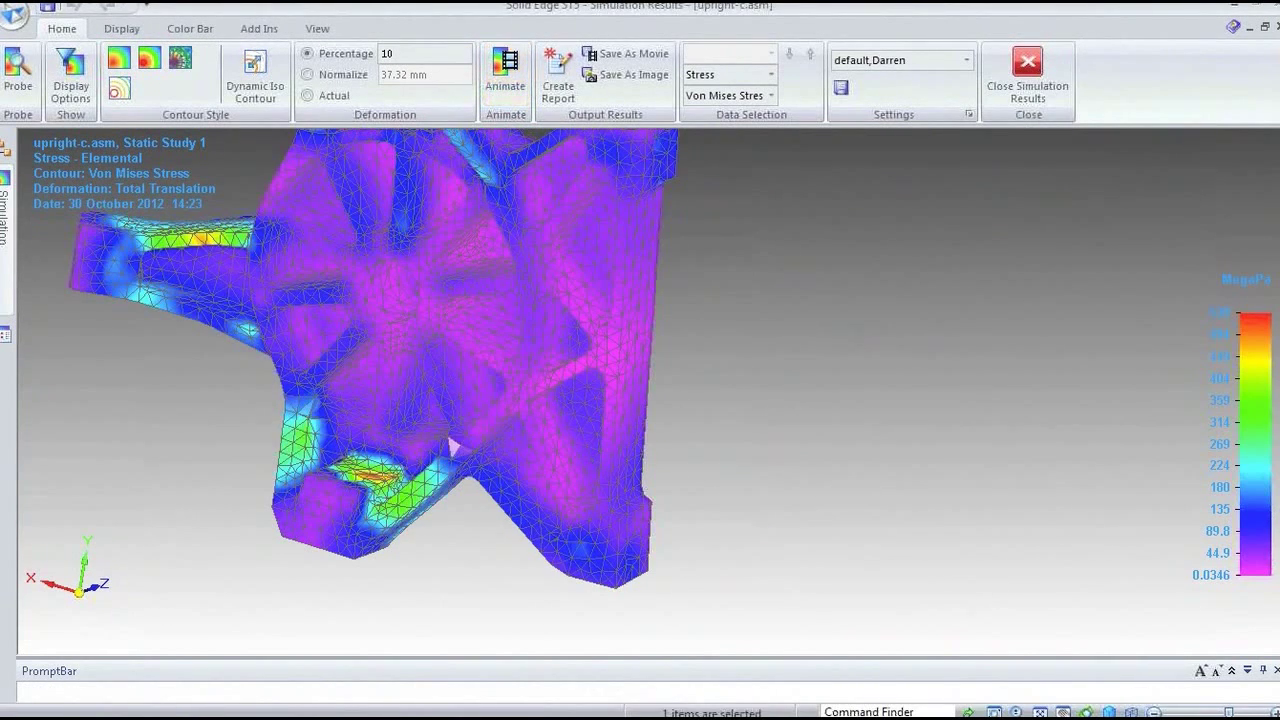
pyautogui.moveTo(790, 335); pyautogui.dragTo(1030, 415, button='middle')
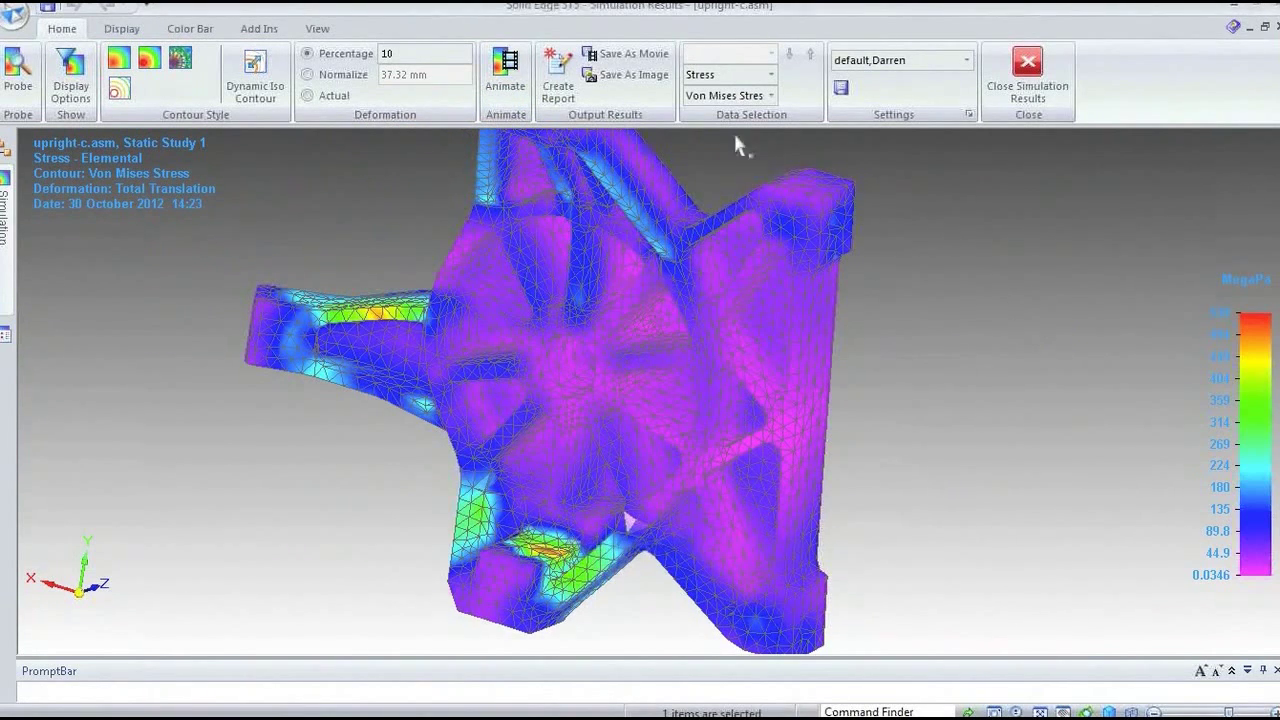
# Show the maximum value marker on the front upright's stress plot and hide it again.
pyautogui.click(121, 28)
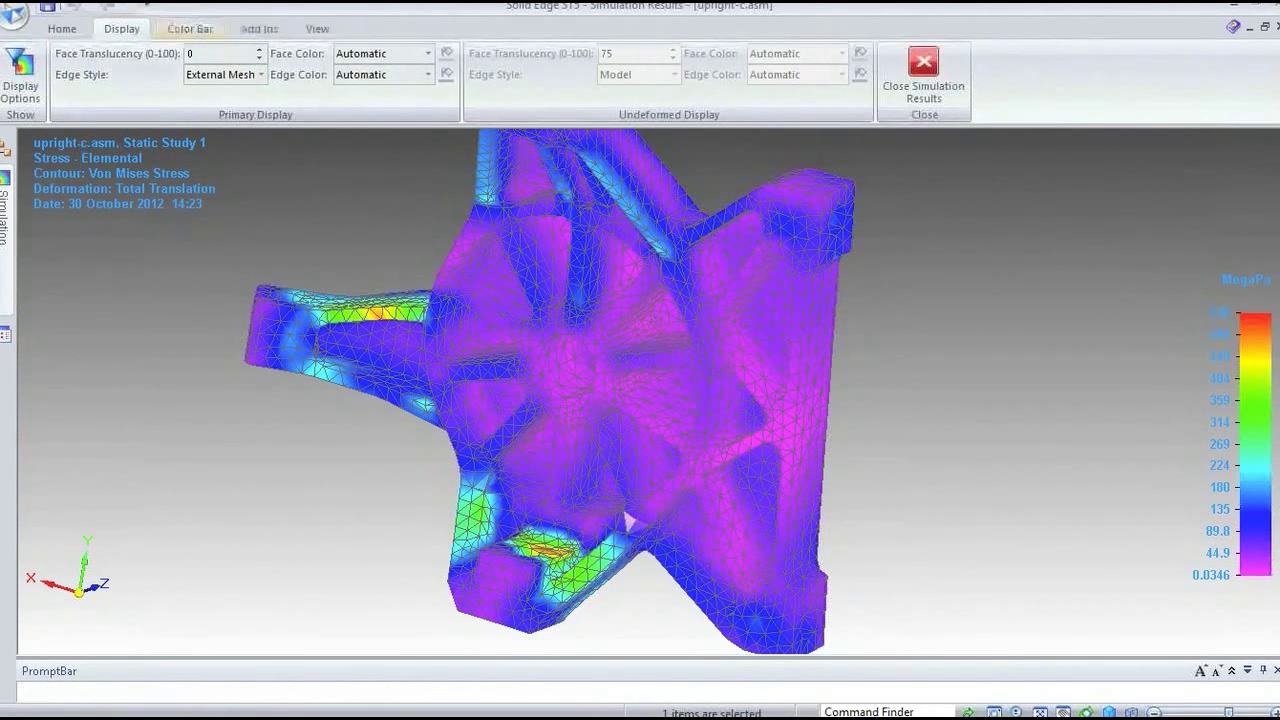
pyautogui.click(190, 28)
pyautogui.click(9, 74)
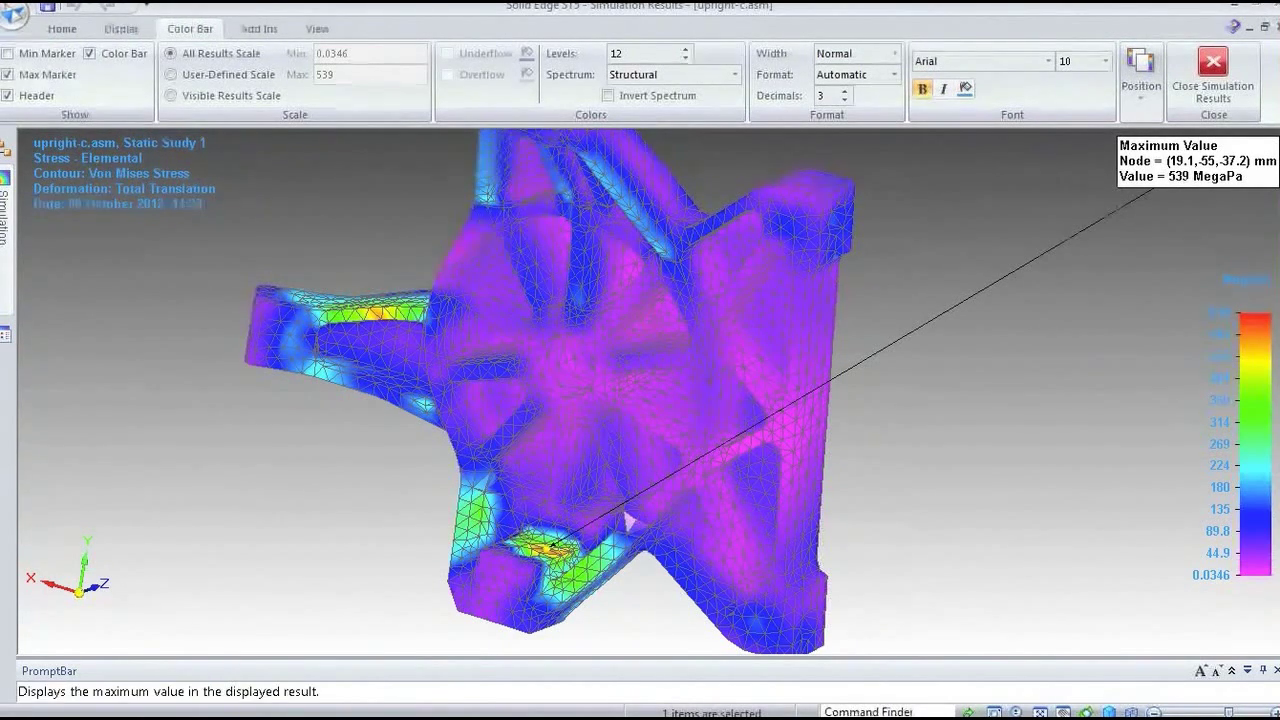
pyautogui.click(20, 75)
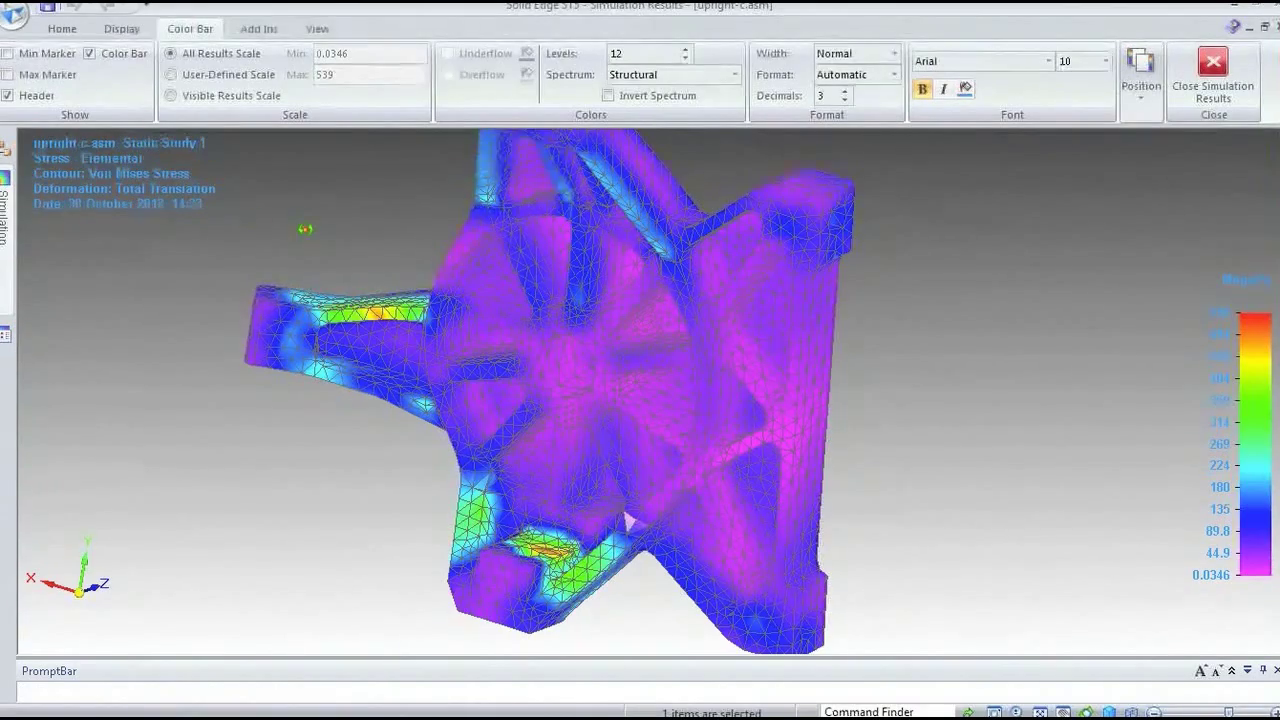
# Probe the Von Mises stress at three nodes around the hot spot on the front upright's arm, and close the probe table.
pyautogui.click(121, 31)
pyautogui.moveTo(392, 212); pyautogui.dragTo(403, 157)
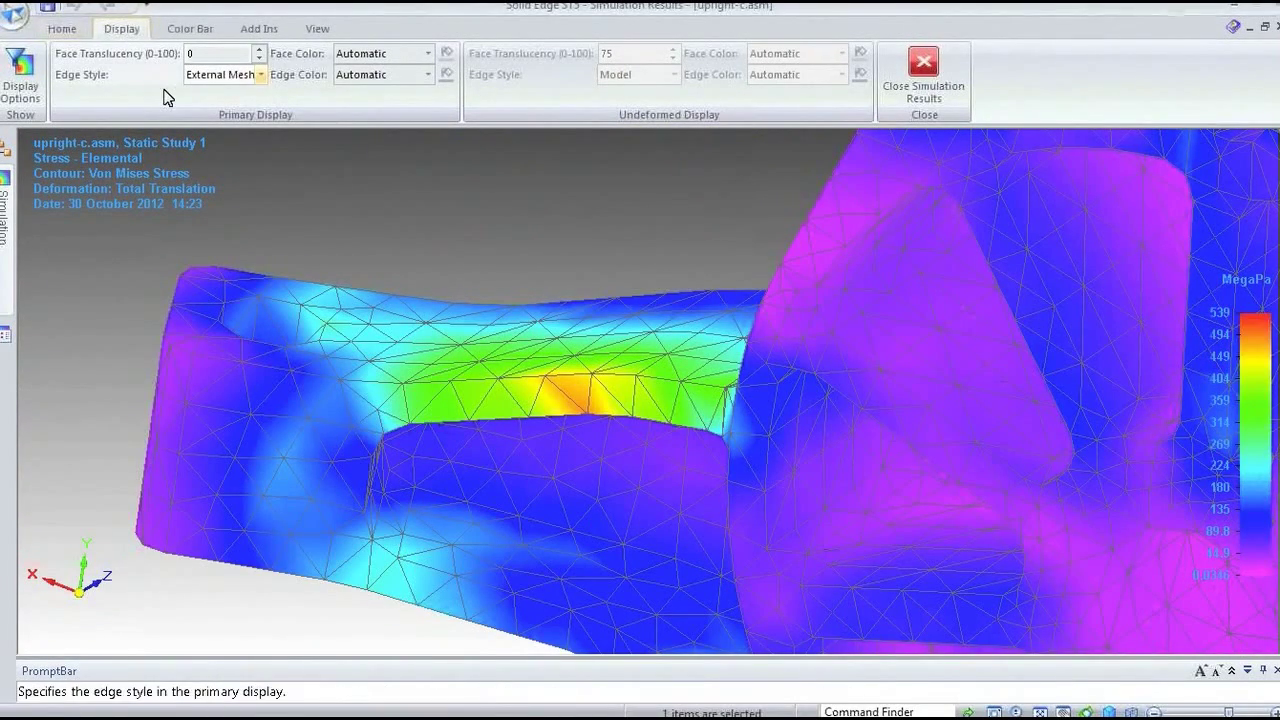
pyautogui.click(62, 28)
pyautogui.click(18, 70)
pyautogui.click(626, 364)
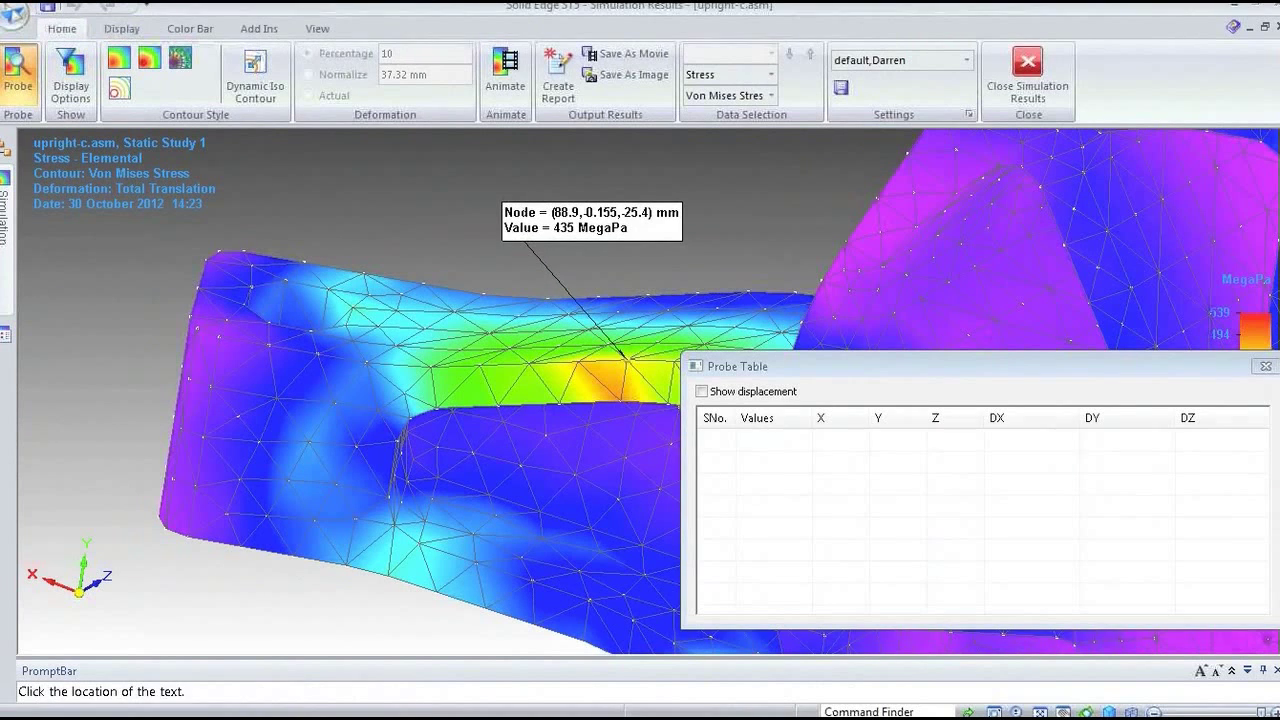
pyautogui.click(592, 222)
pyautogui.click(578, 362)
pyautogui.click(390, 205)
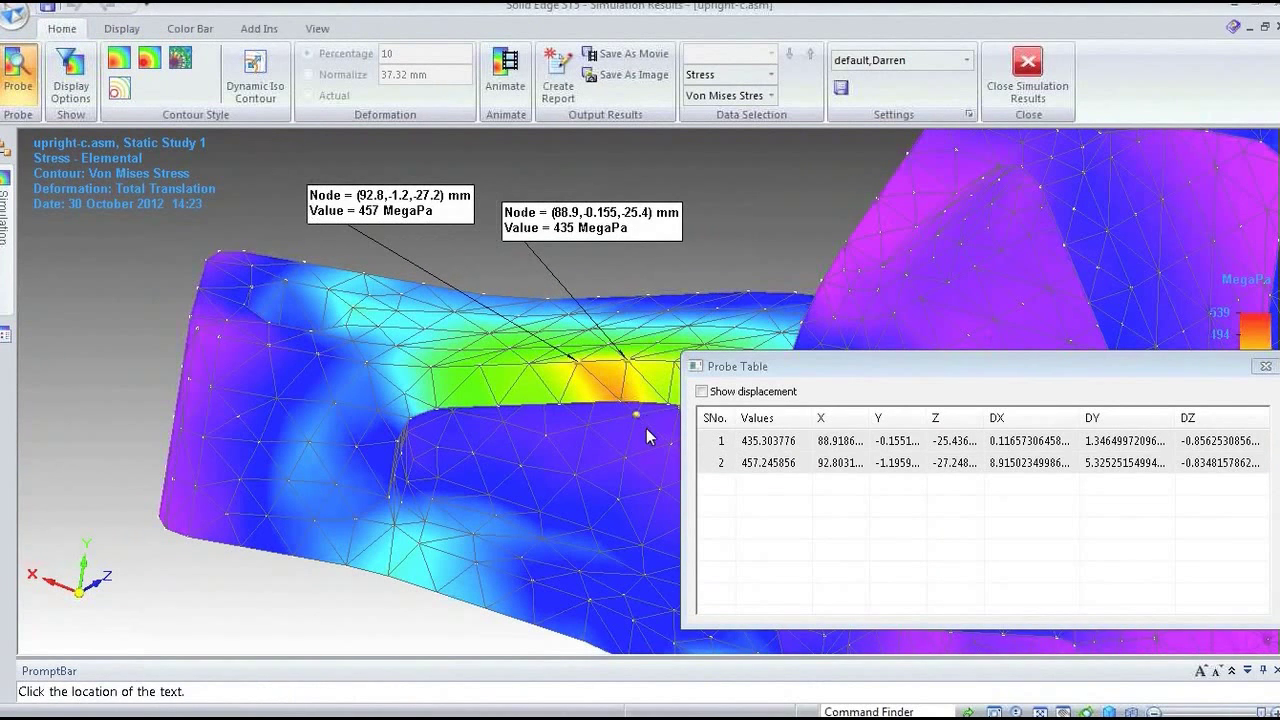
pyautogui.click(622, 404)
pyautogui.click(463, 477)
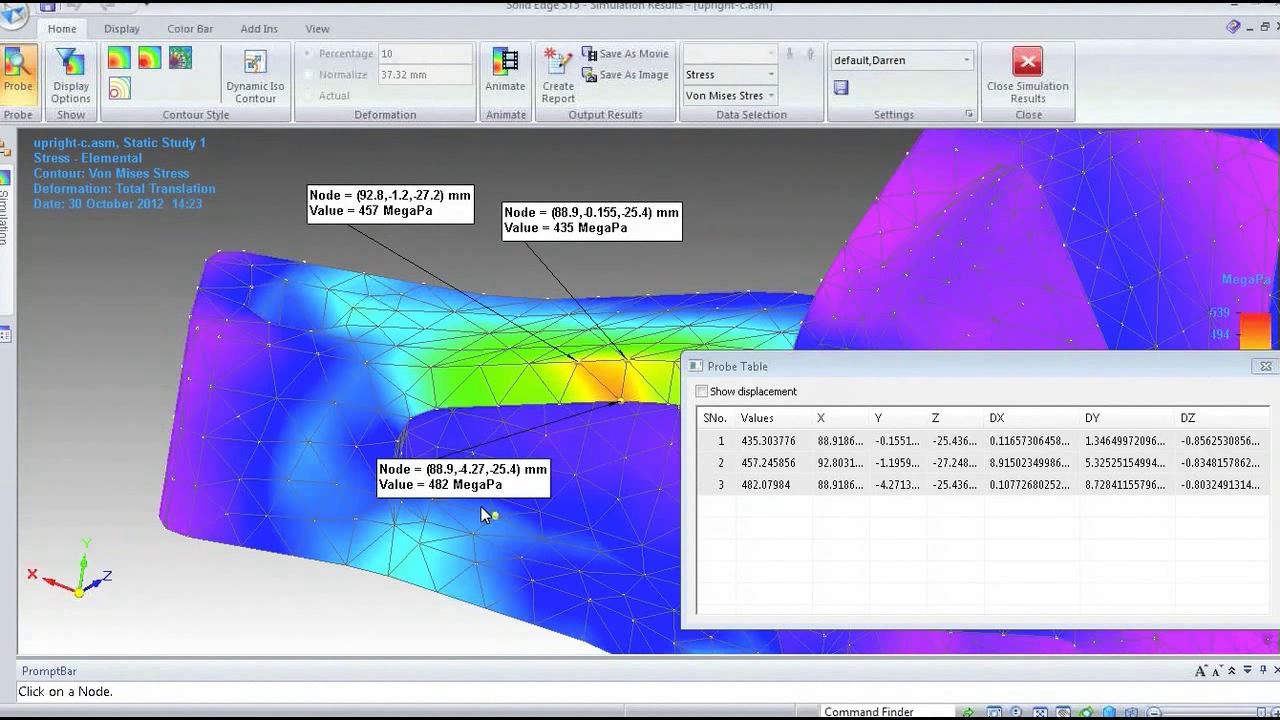
pyautogui.click(1265, 367)
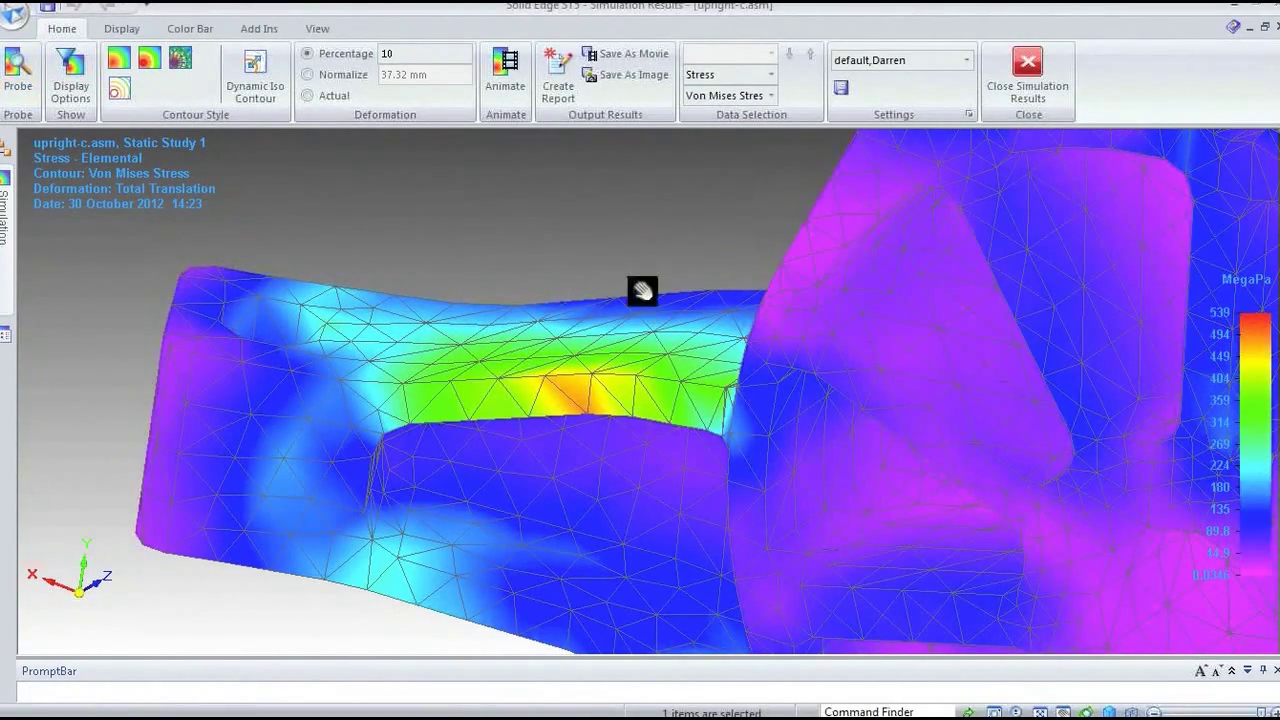
# Compare the smooth and banded contour styles on the whole front upright's stress plot, leaving the banded style active.
pyautogui.scroll(2, 645, 285)
pyautogui.scroll(-5, 647, 277)
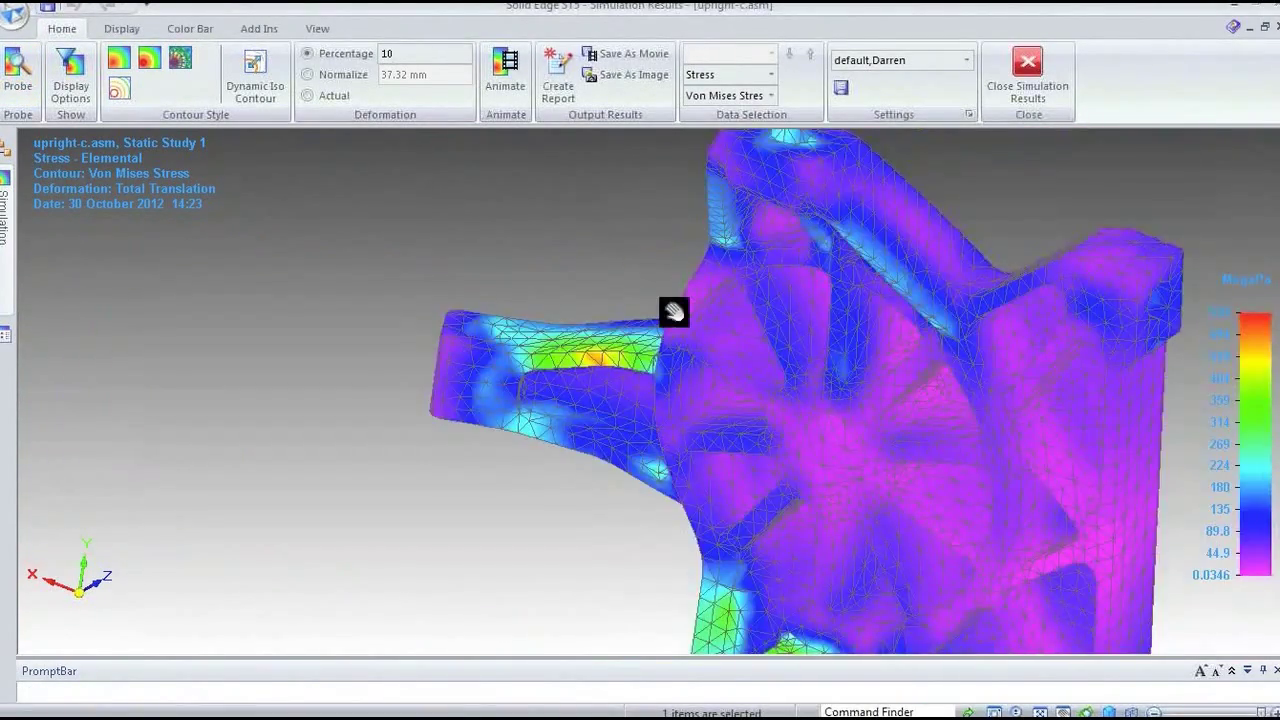
pyautogui.moveTo(674, 309); pyautogui.dragTo(660, 340, button='middle')
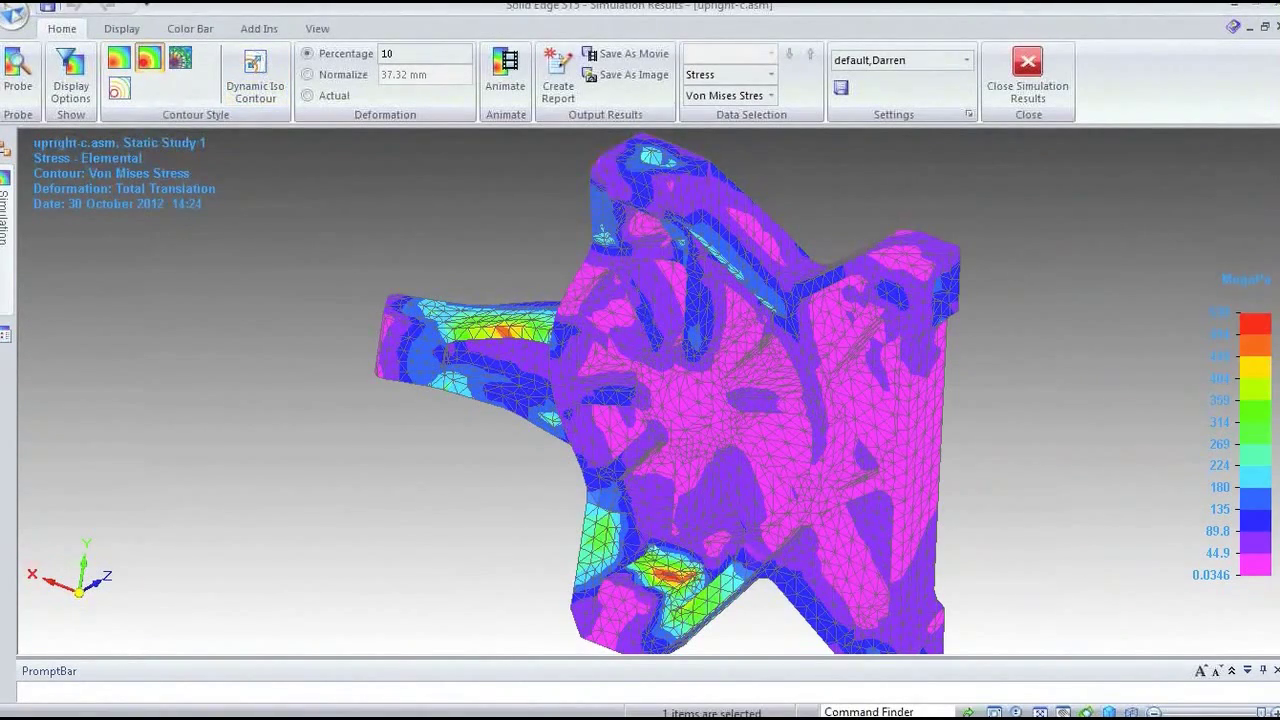
pyautogui.click(118, 58)
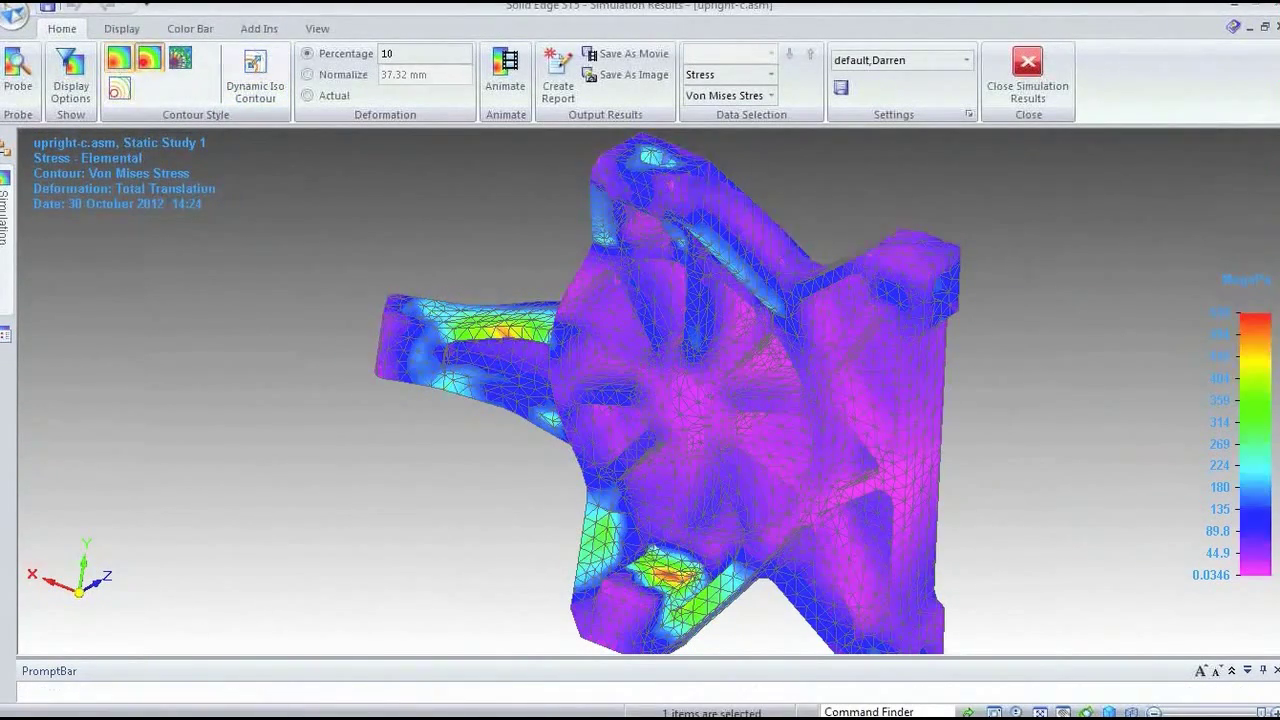
pyautogui.click(149, 58)
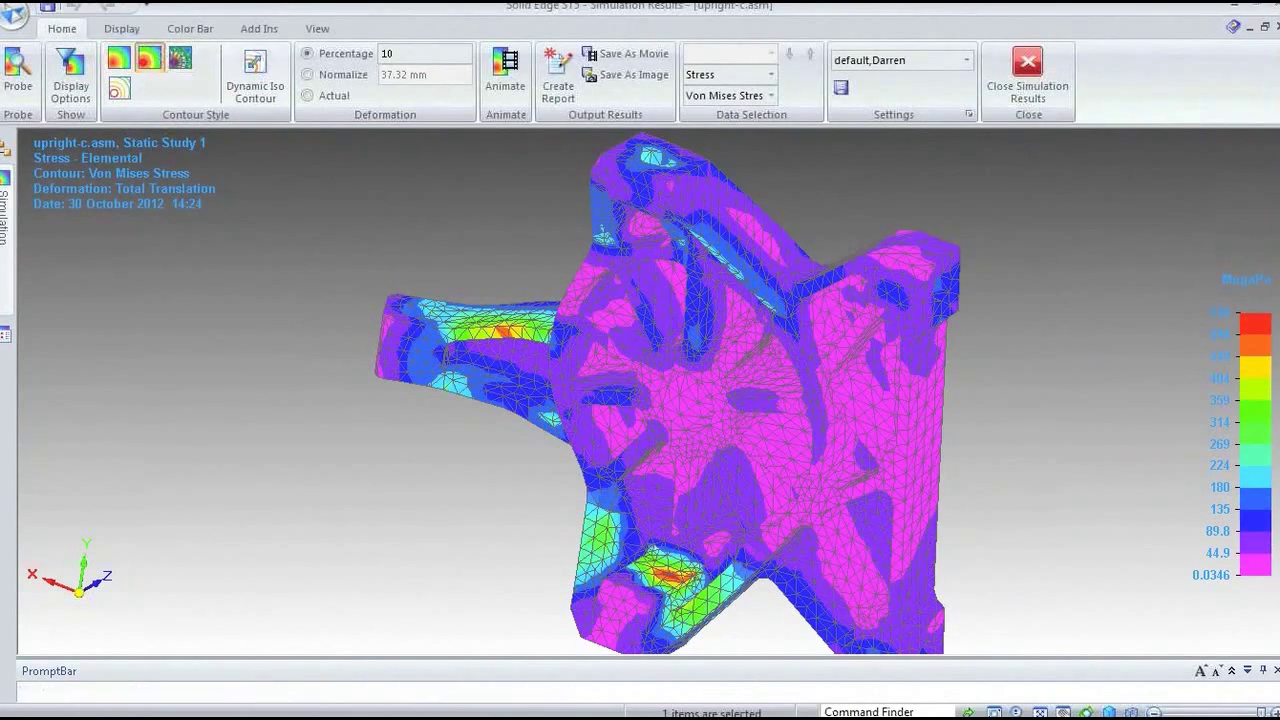
# Set the stress plot's edge style to Model and apply the smooth contour style.
pyautogui.click(121, 28)
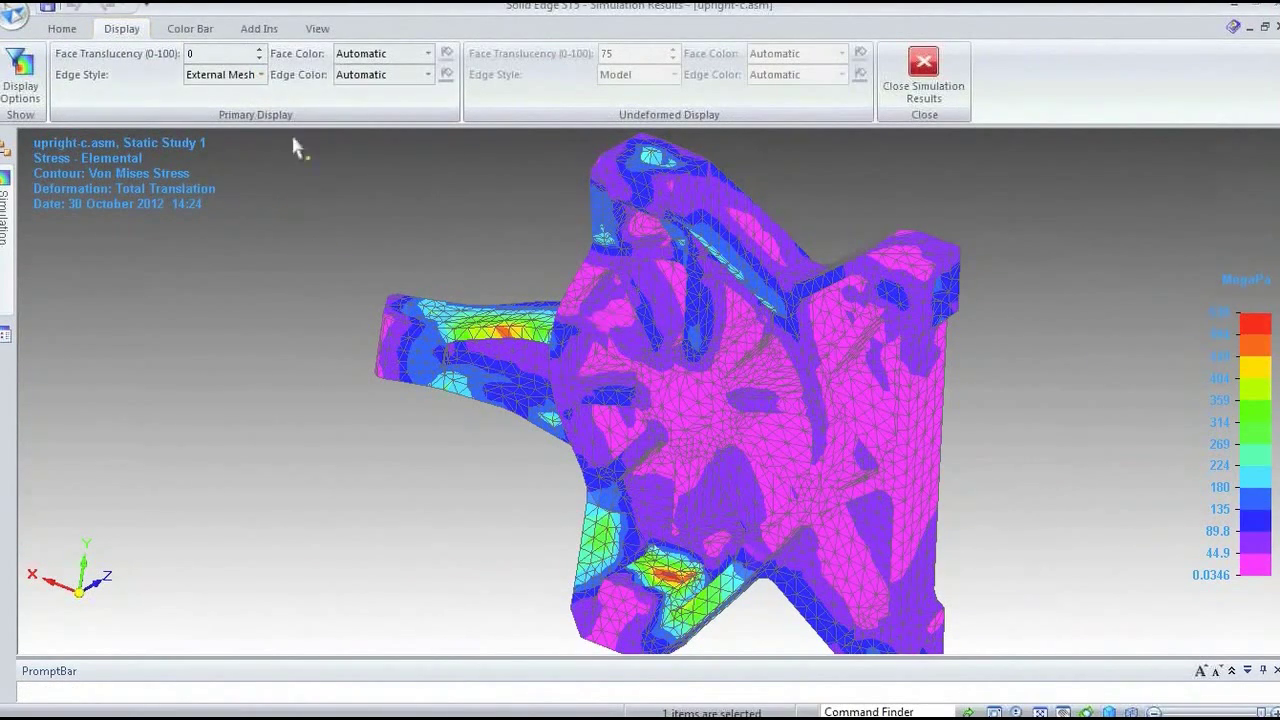
pyautogui.click(260, 74)
pyautogui.click(112, 118)
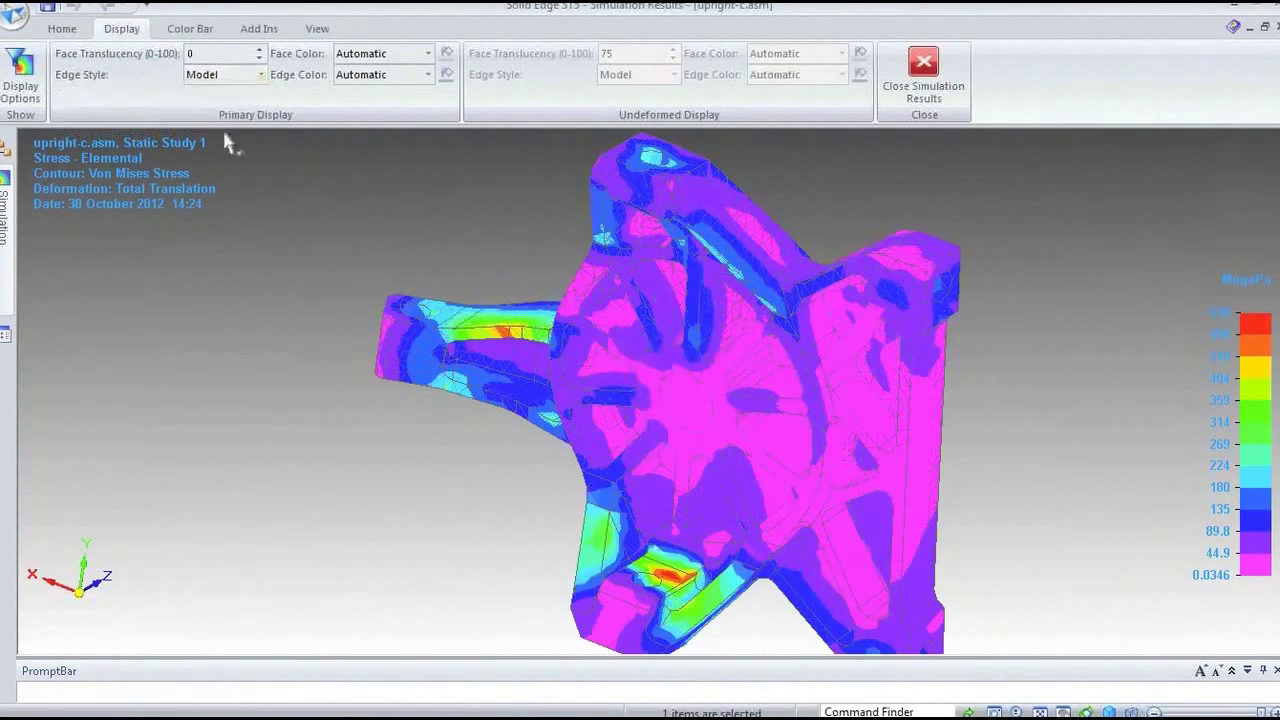
pyautogui.click(60, 28)
pyautogui.click(118, 58)
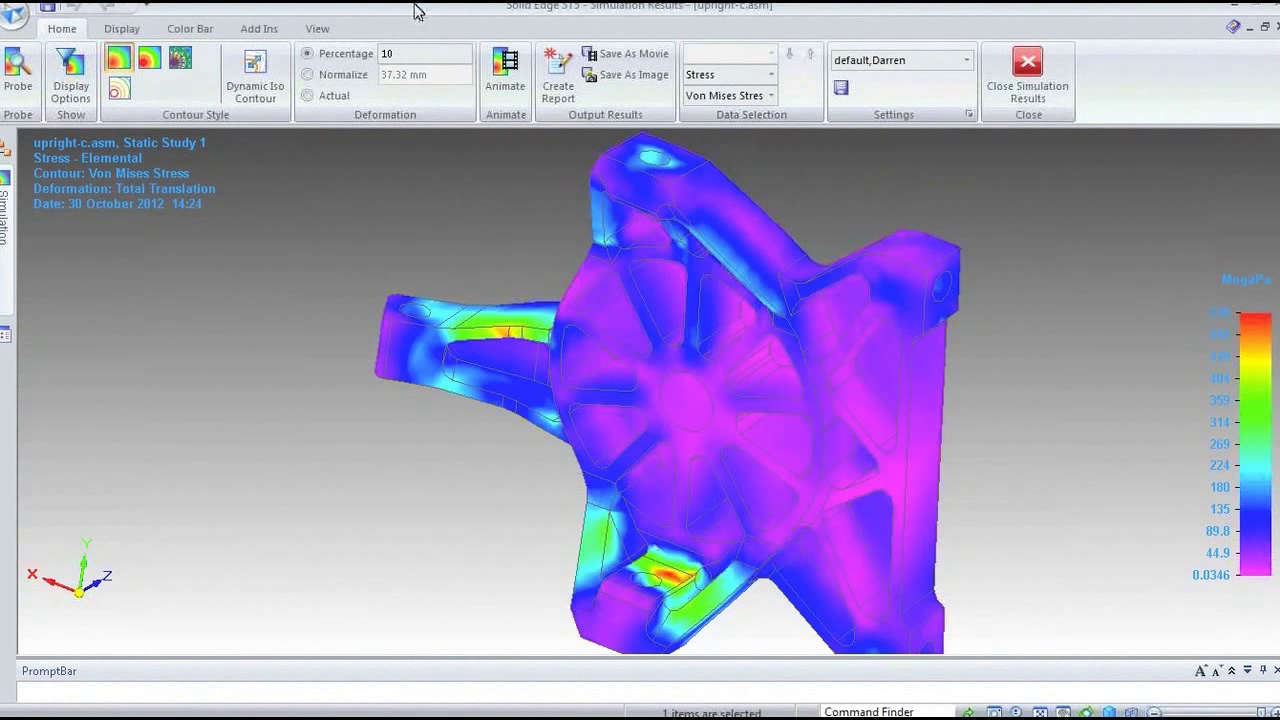
pyautogui.click(121, 28)
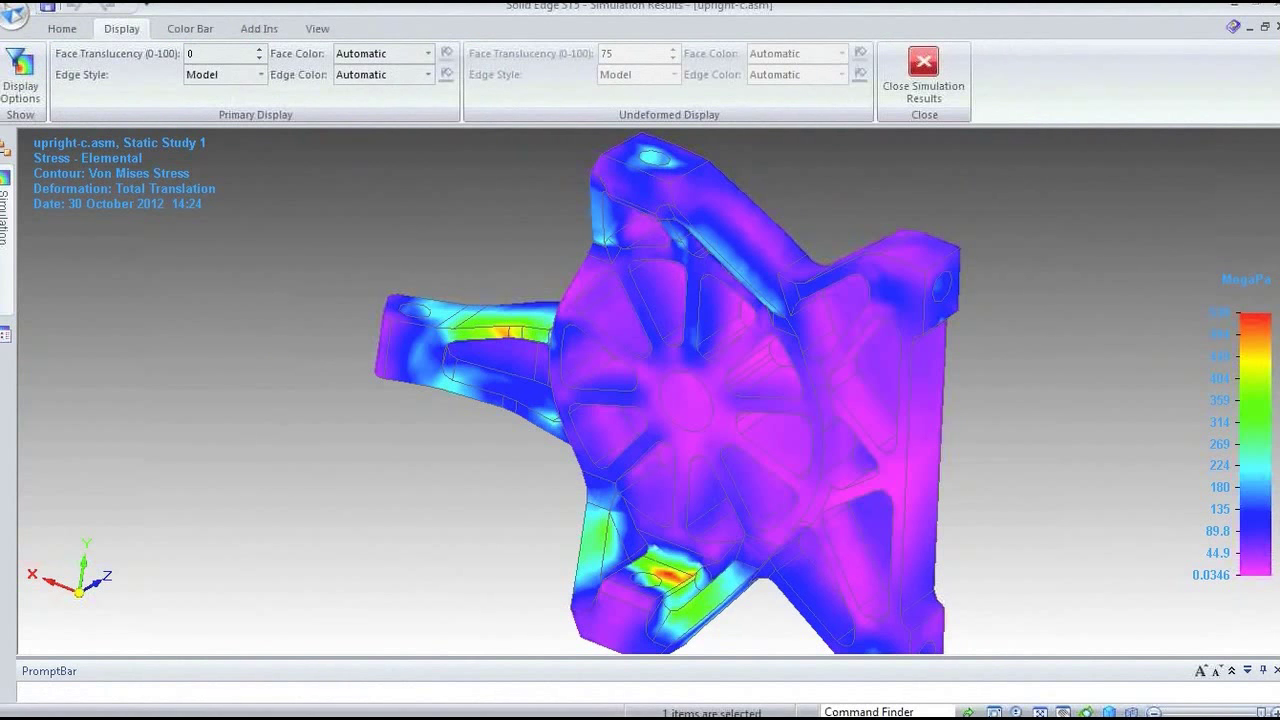
pyautogui.click(200, 30)
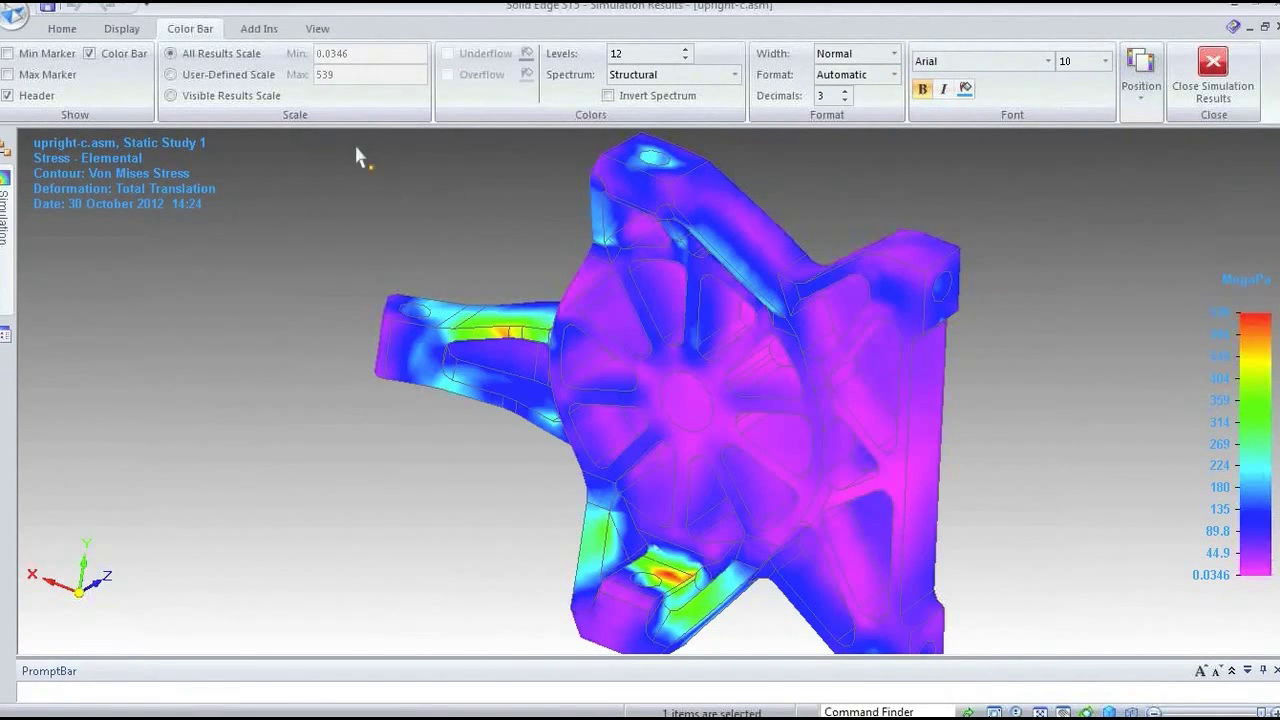
pyautogui.click(62, 28)
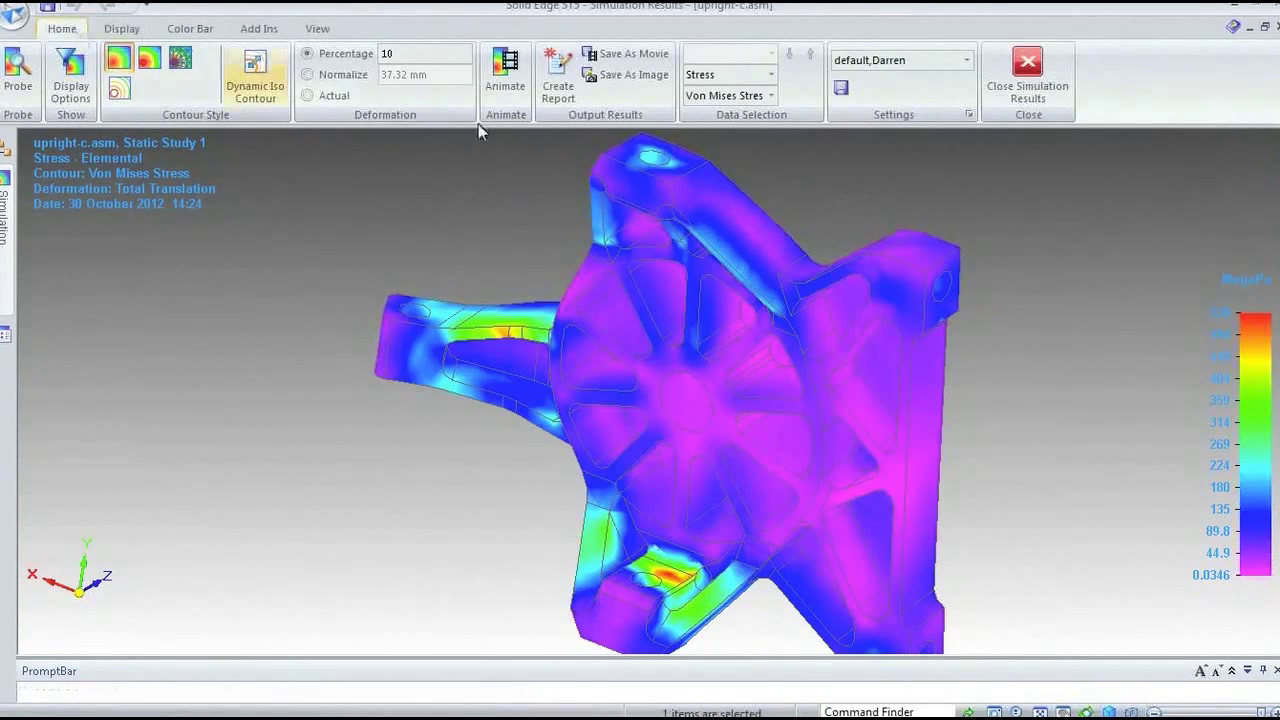
# Display the front upright's displacement plot, return to the stress plot, and check the components offered for each result type.
pyautogui.click(775, 76)
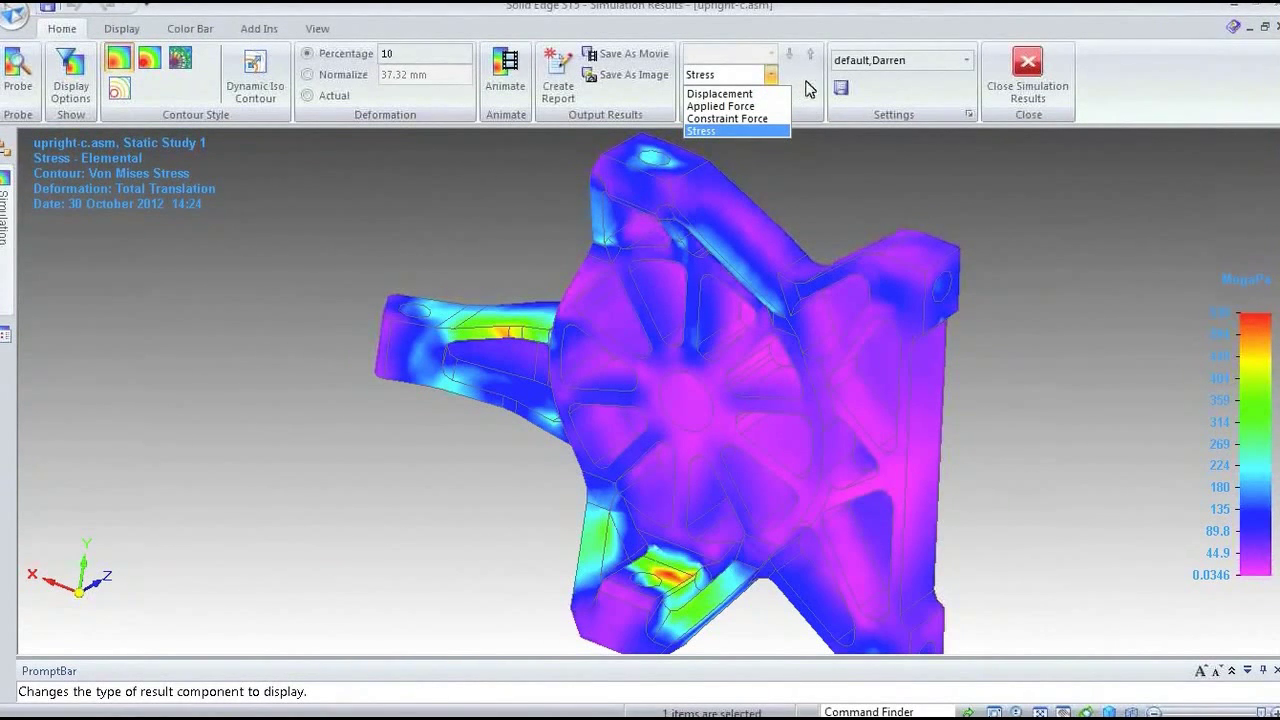
pyautogui.click(745, 93)
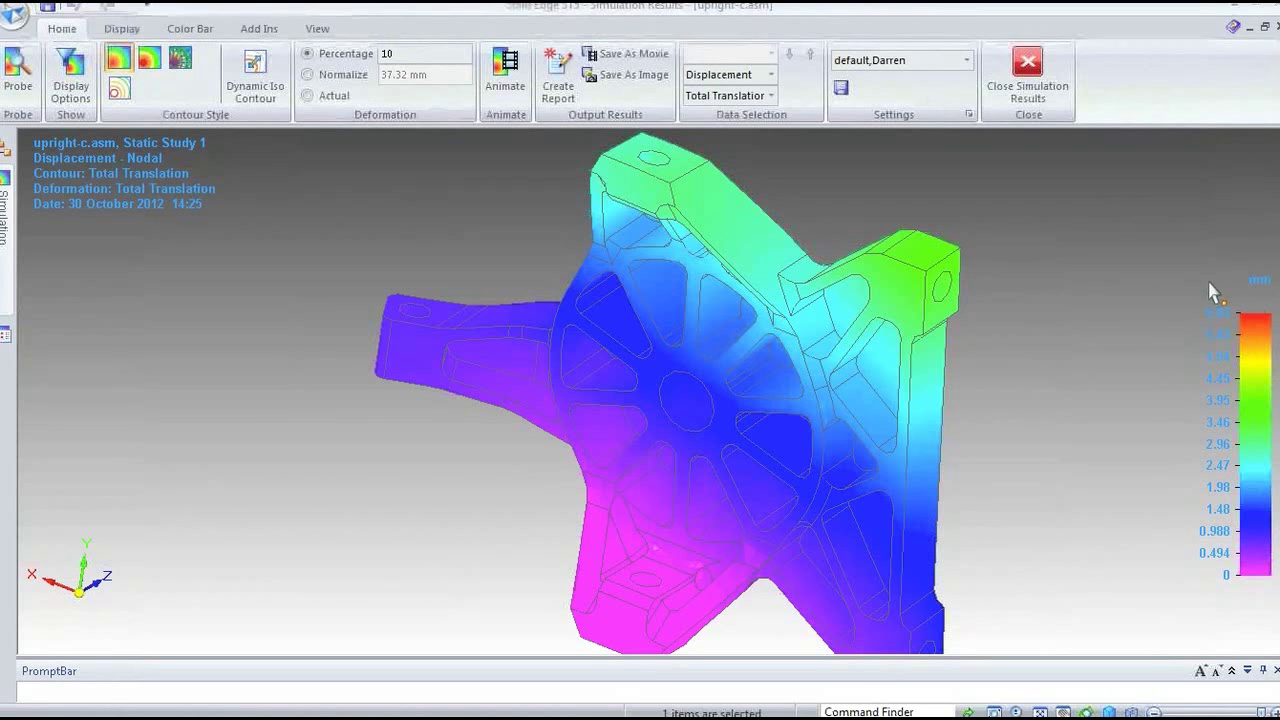
pyautogui.click(772, 96)
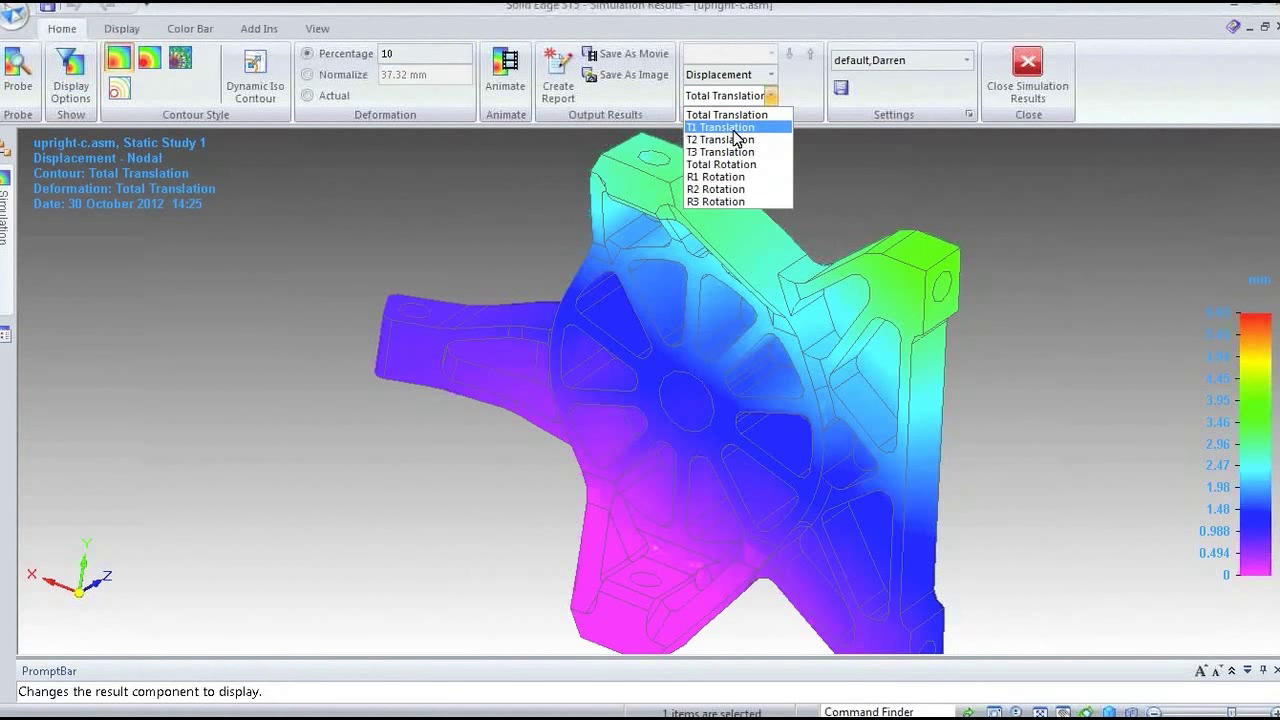
pyautogui.click(776, 77)
pyautogui.click(776, 77)
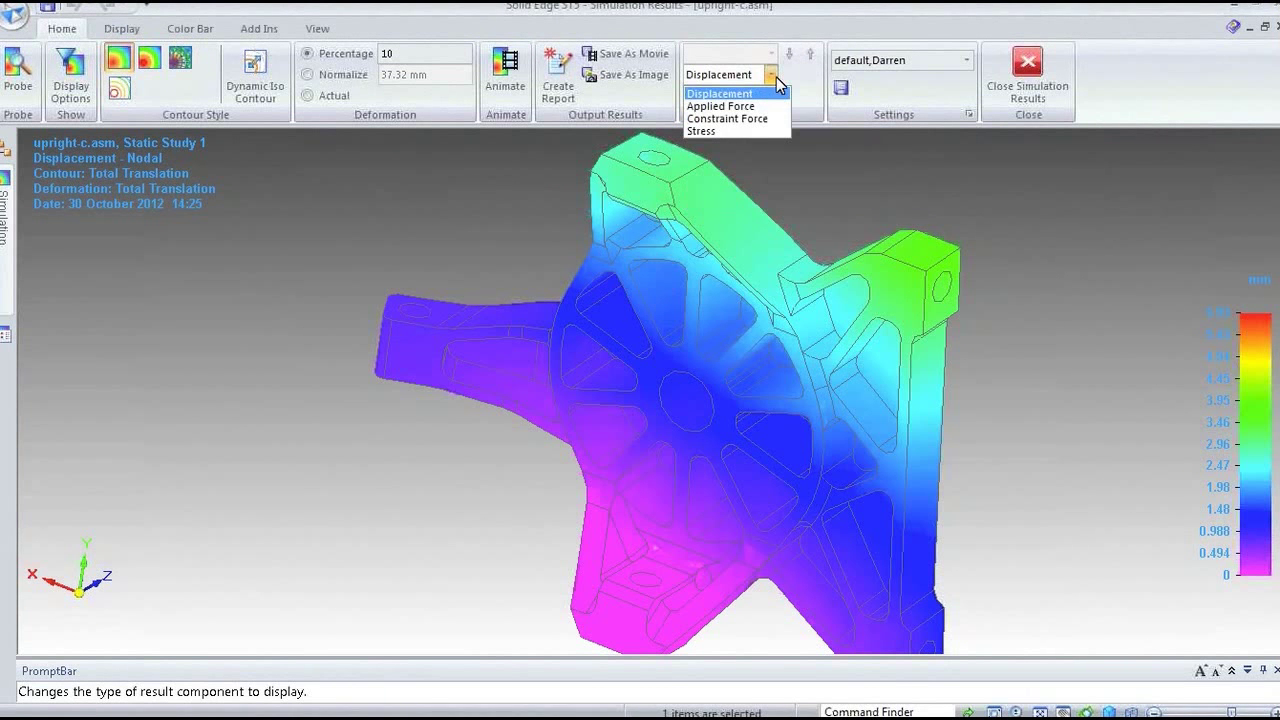
pyautogui.click(733, 131)
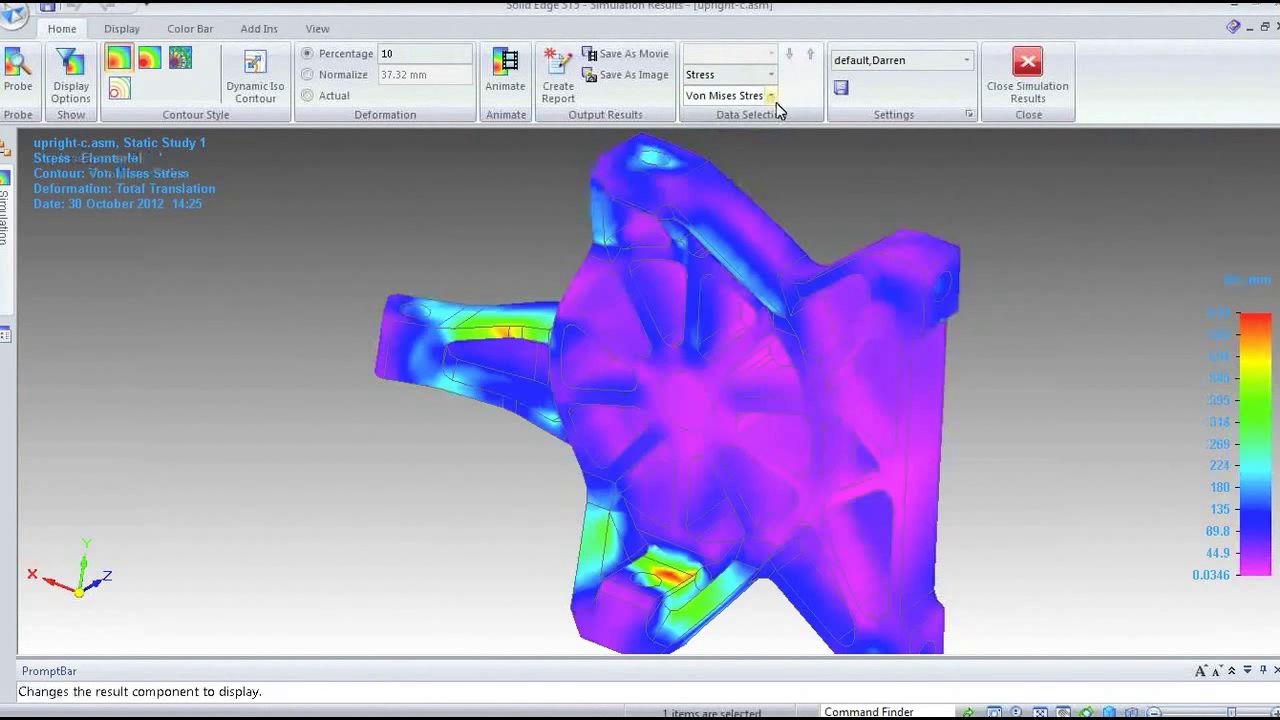
pyautogui.click(773, 96)
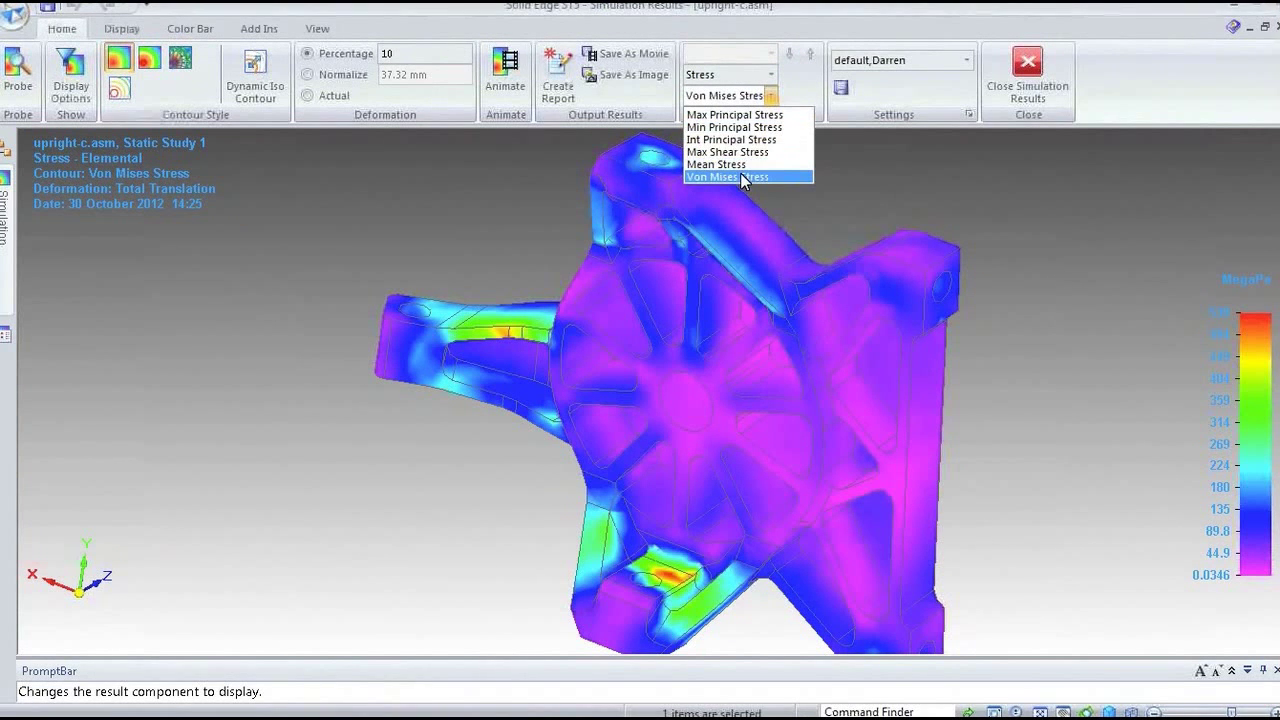
pyautogui.click(800, 97)
pyautogui.click(190, 28)
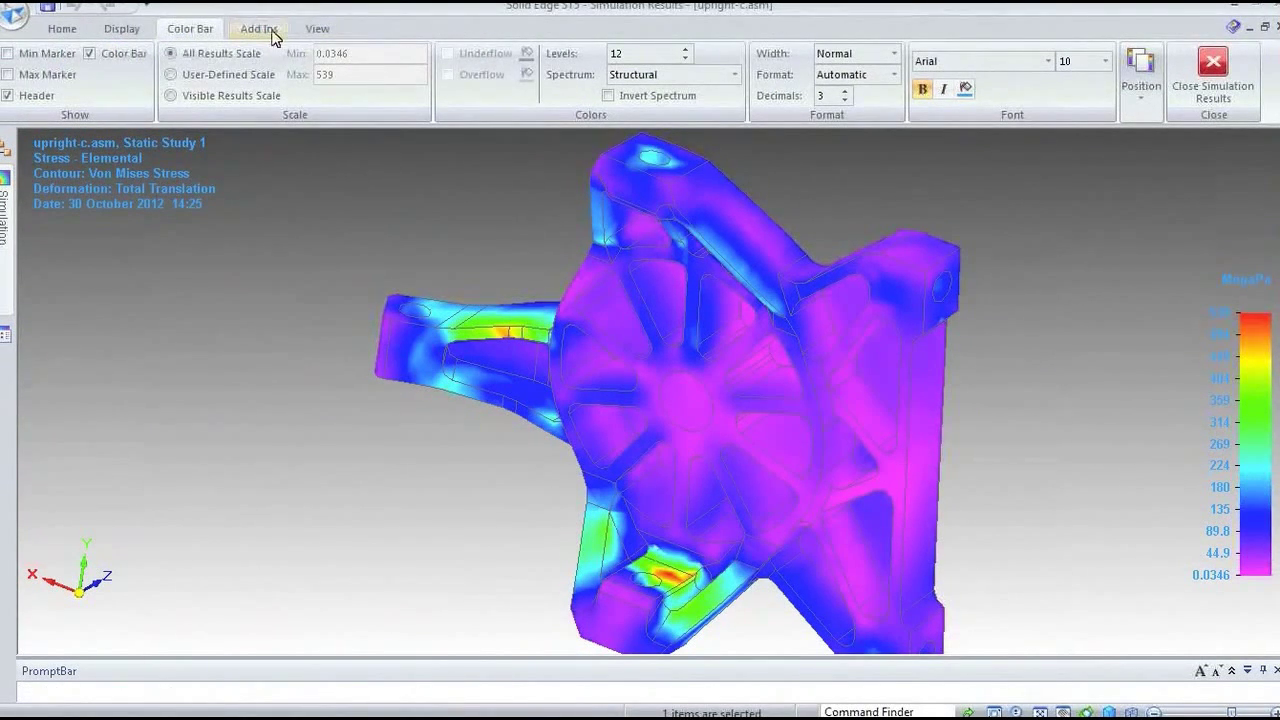
pyautogui.click(140, 30)
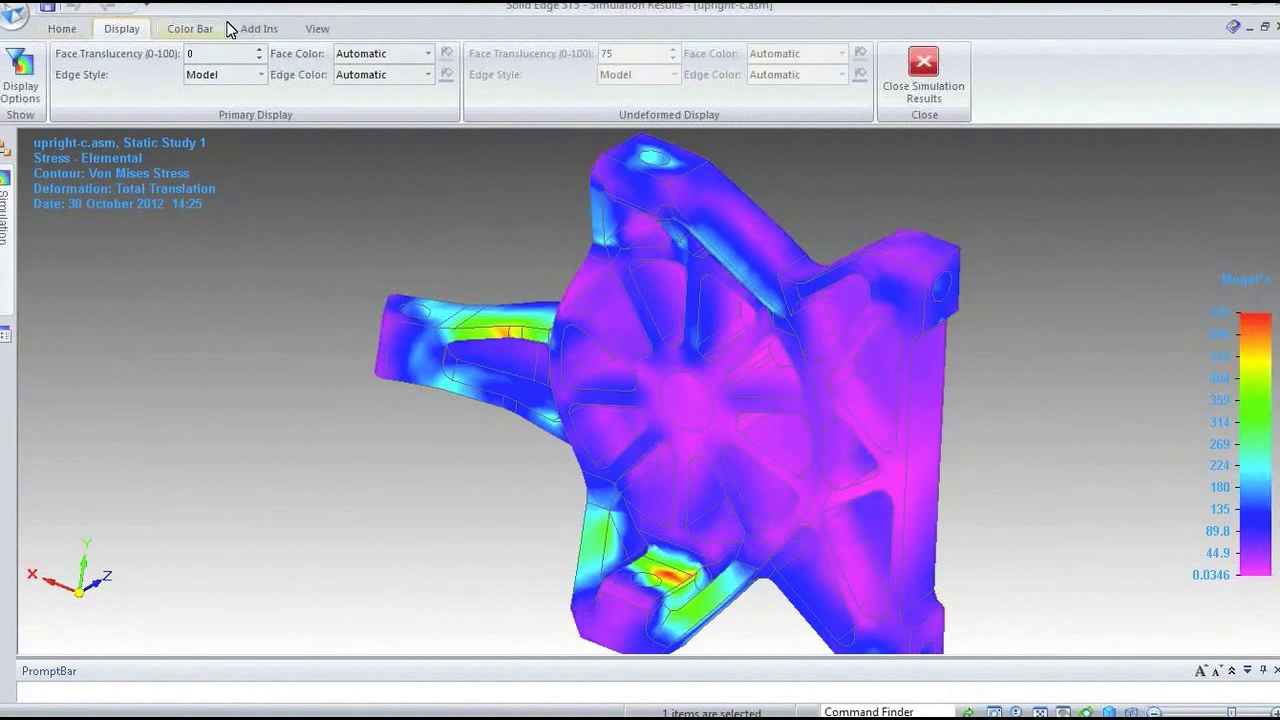
pyautogui.click(68, 31)
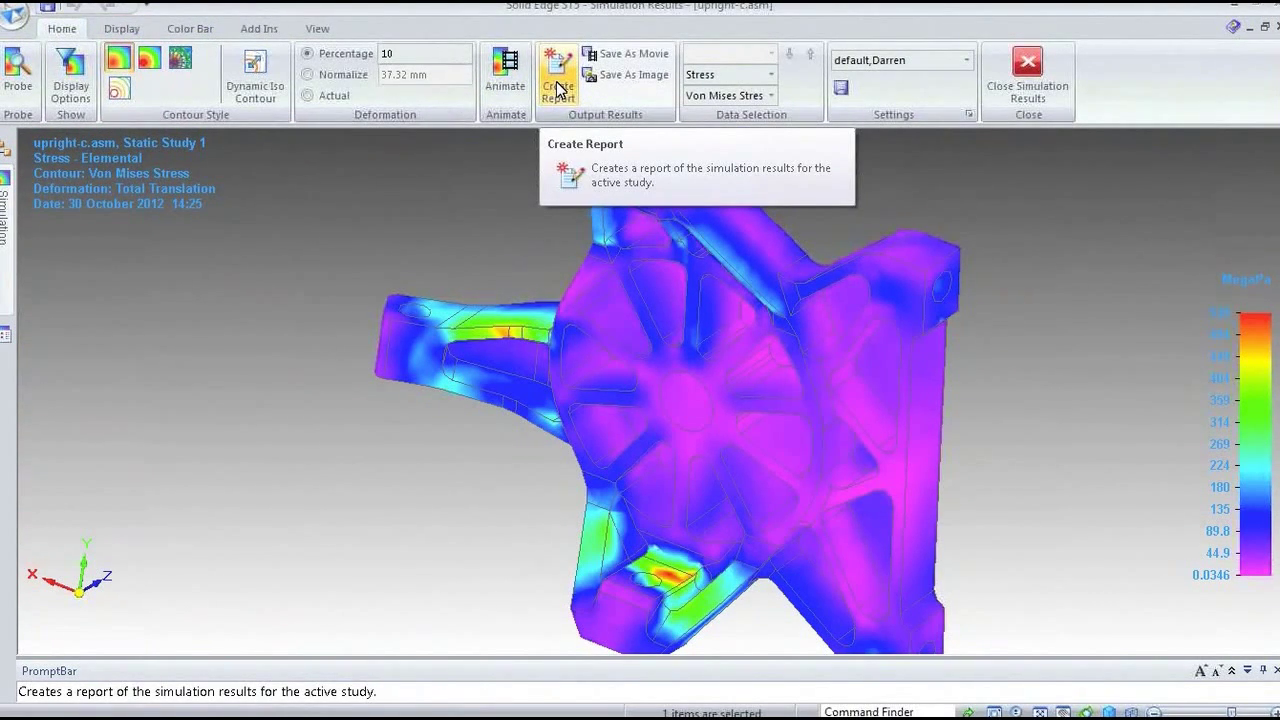
# List the stress plots available in Static Study 1's results, and create the study's simulation report in Webpage (.html) format.
pyautogui.click(3, 208)
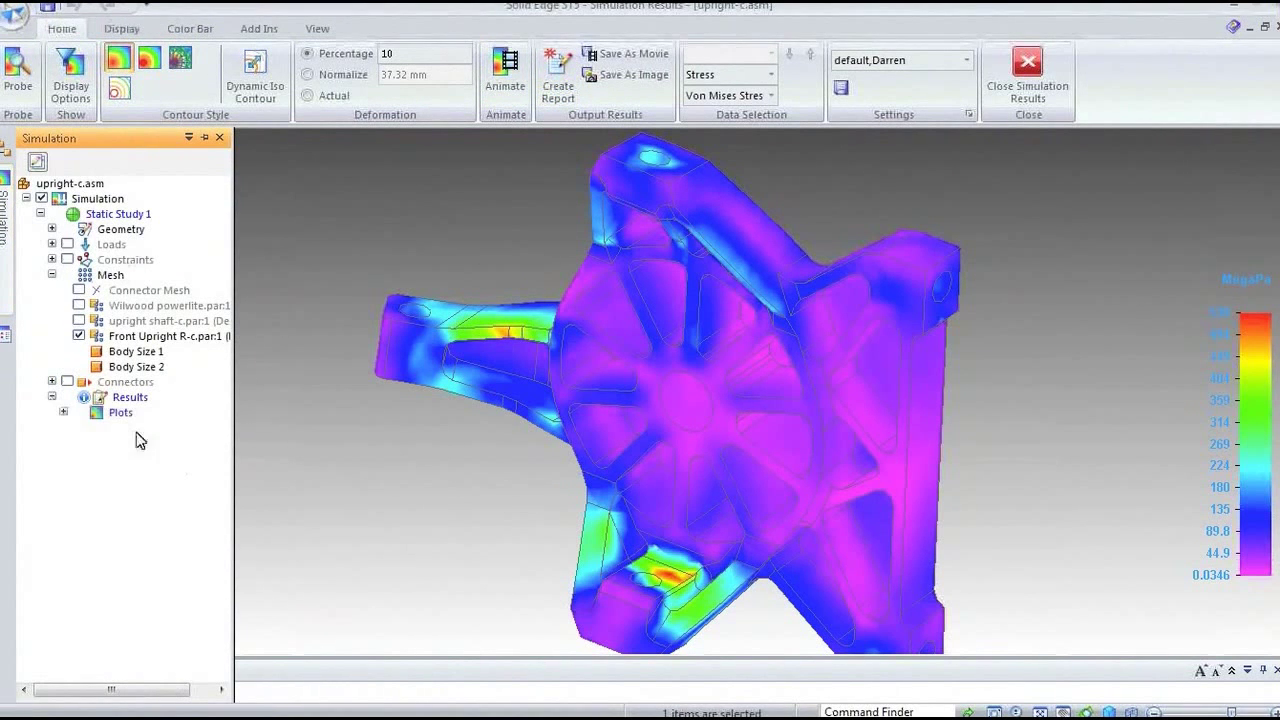
pyautogui.click(63, 412)
pyautogui.click(75, 473)
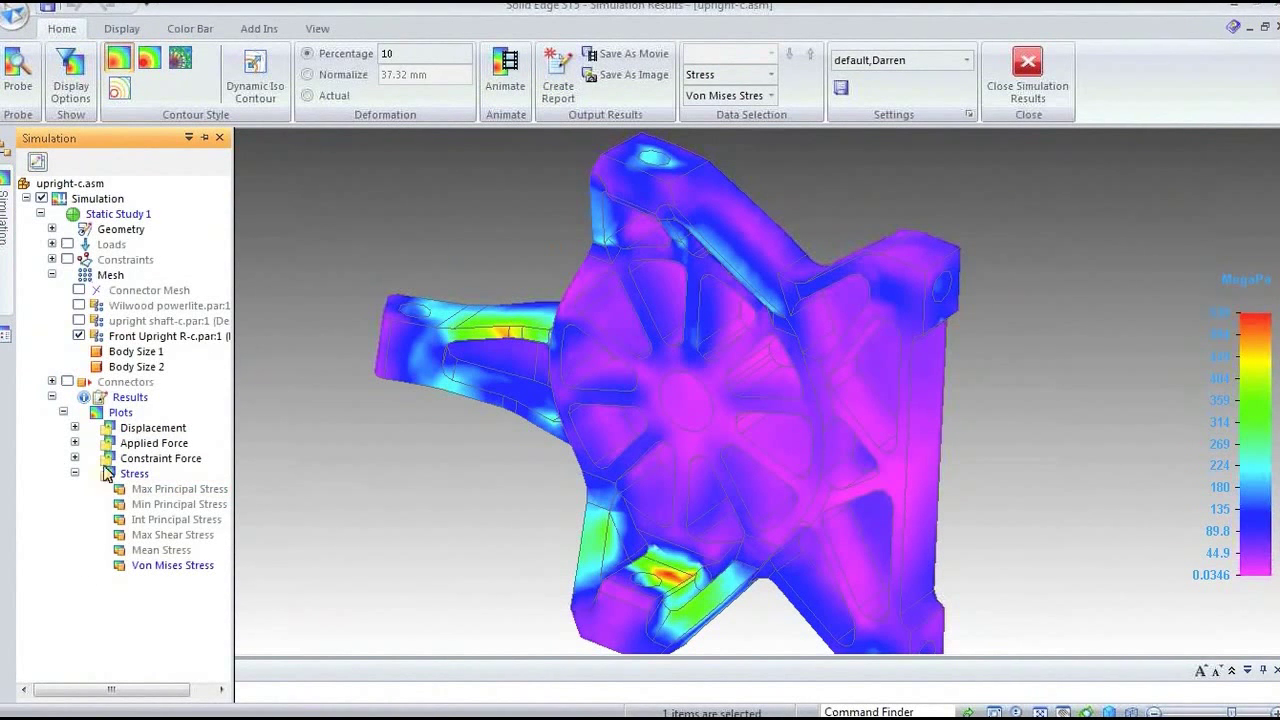
pyautogui.click(558, 75)
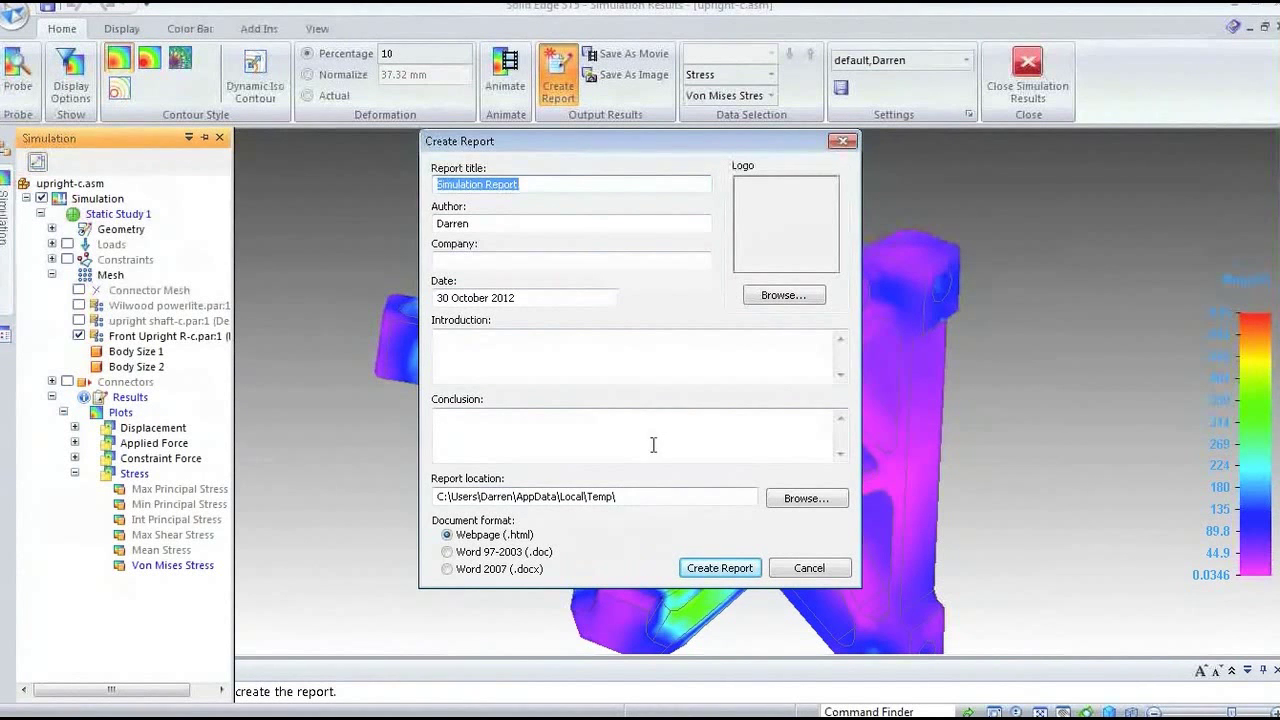
pyautogui.click(728, 567)
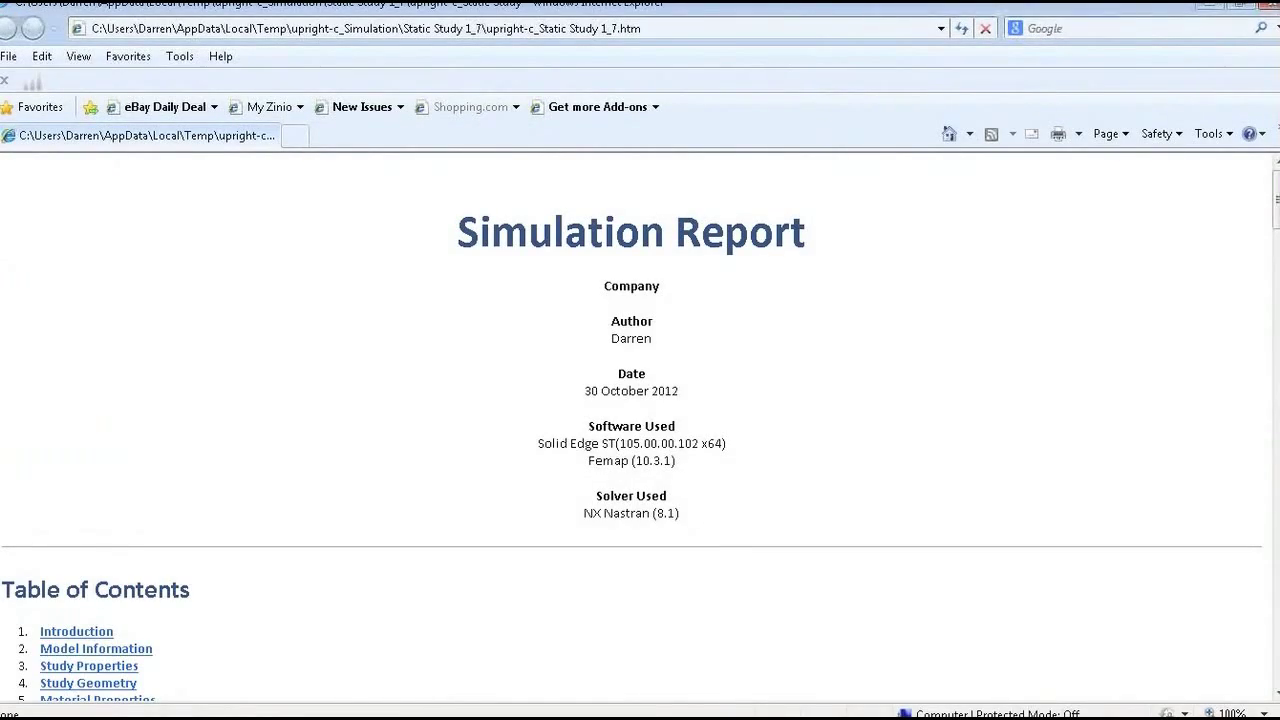
# Read through the simulation report's study properties, materials, connectors, mesh and results, and open its Total Translation displacement image full size.
pyautogui.scroll(-10, 520, 377)
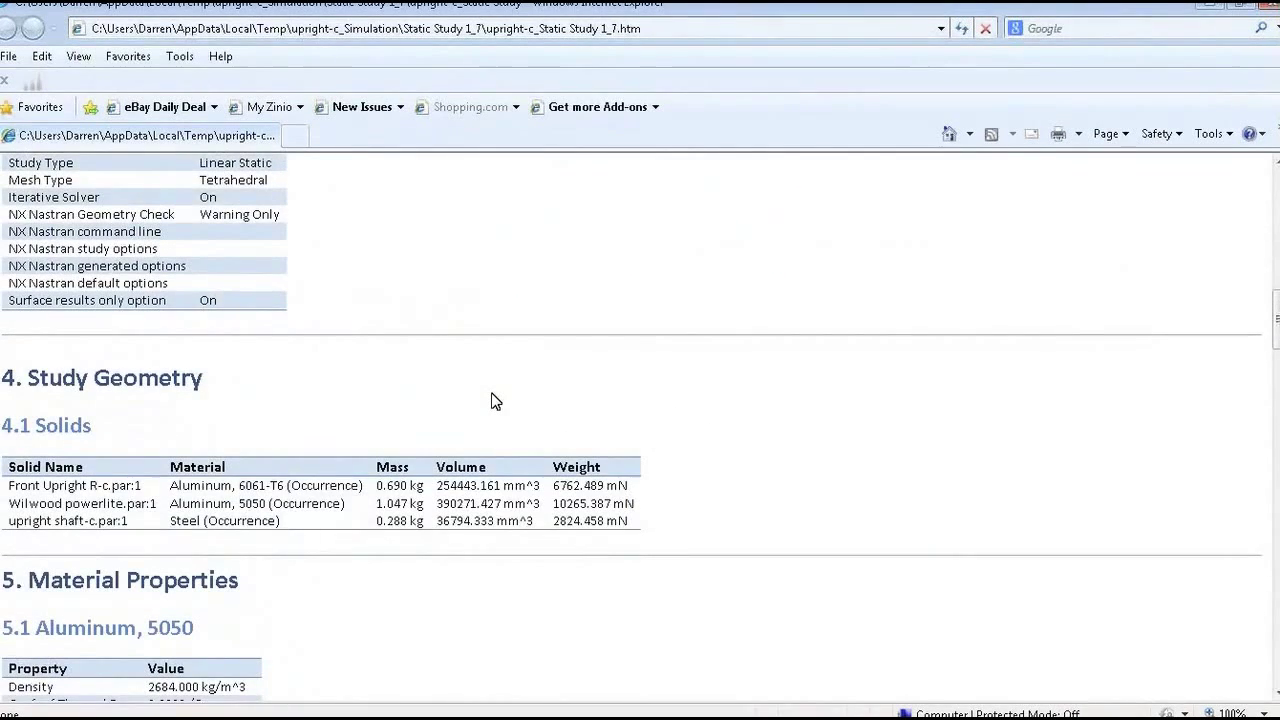
pyautogui.scroll(3, 495, 401)
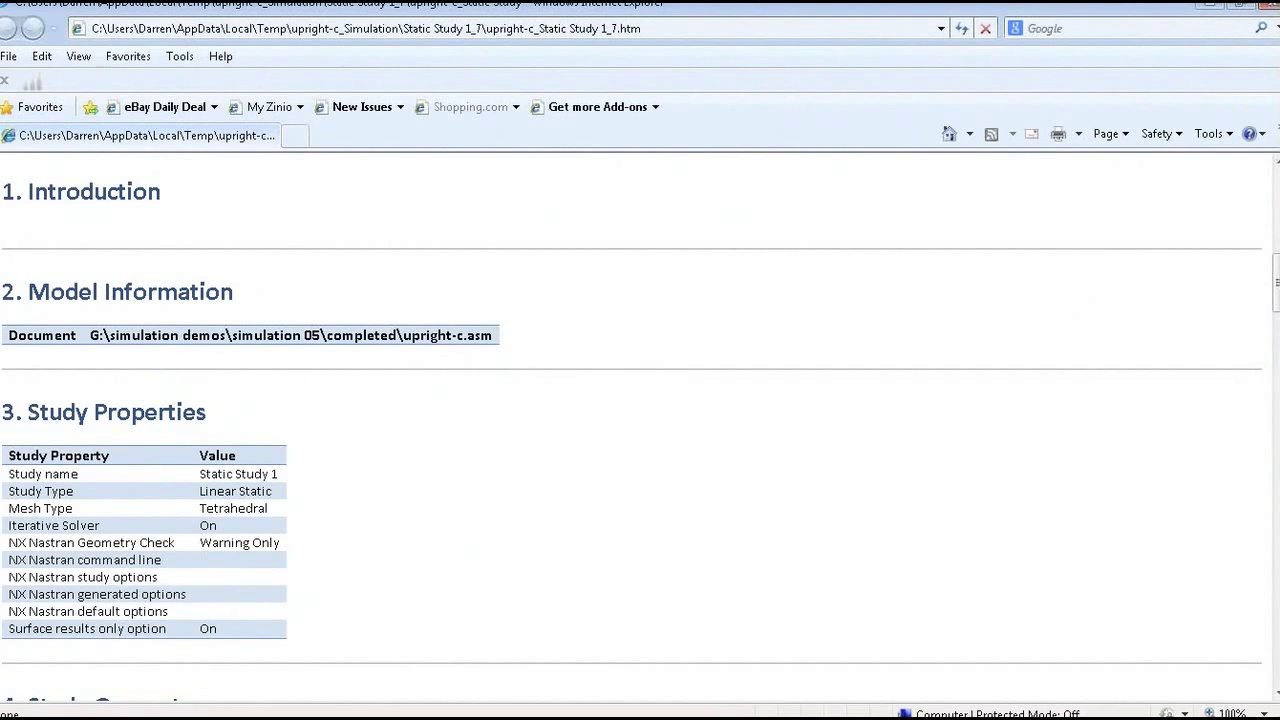
pyautogui.scroll(-7, 1138, 380)
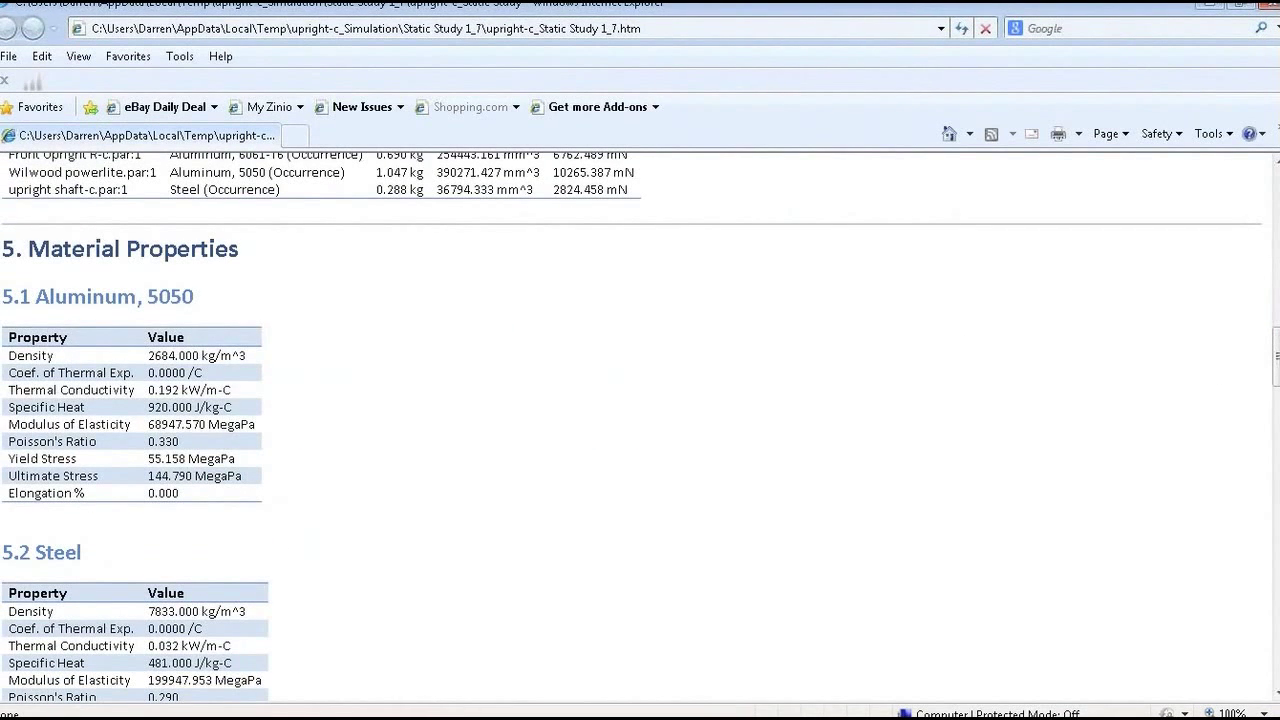
pyautogui.scroll(-2, 723, 431)
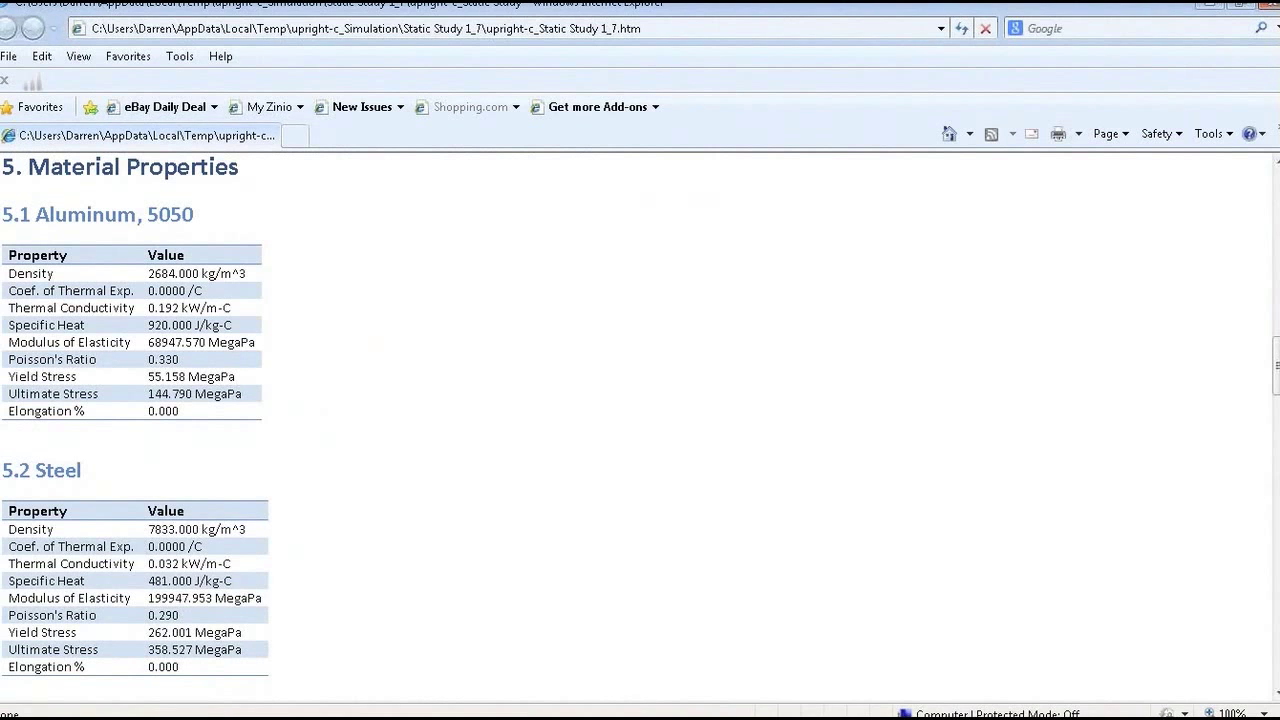
pyautogui.scroll(-15, 677, 480)
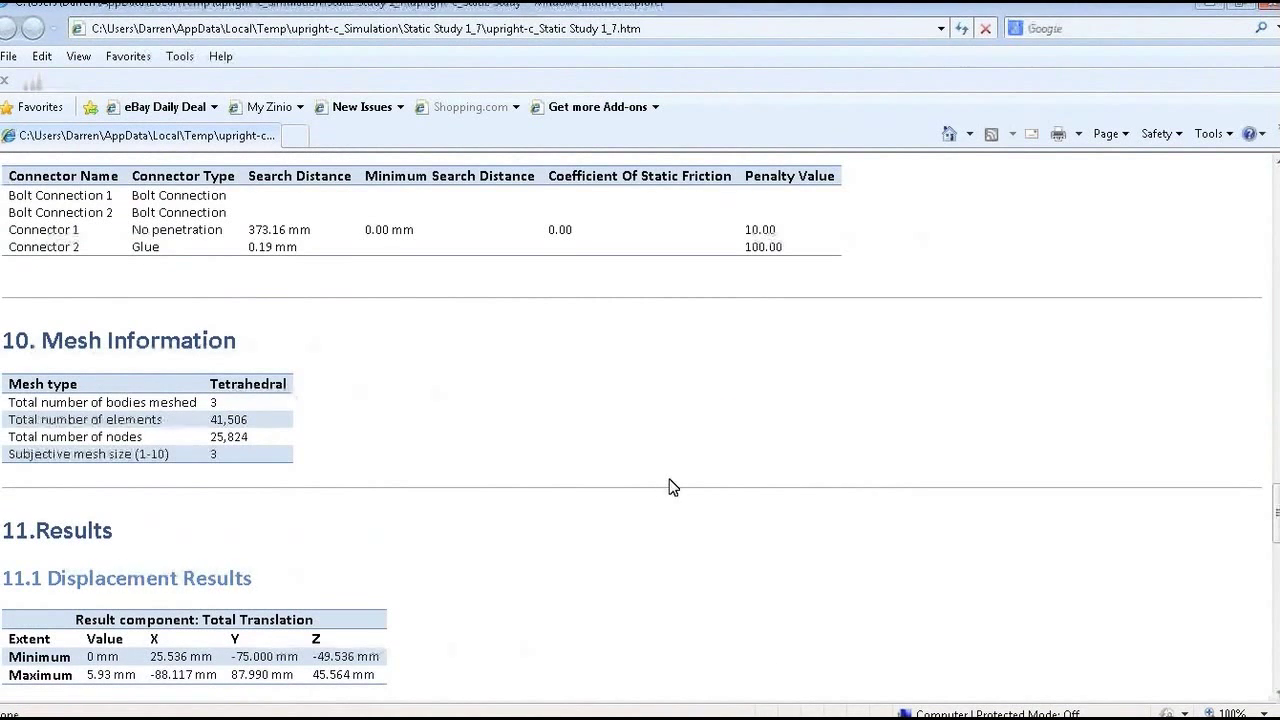
pyautogui.scroll(-1, 670, 485)
pyautogui.scroll(-6, 670, 485)
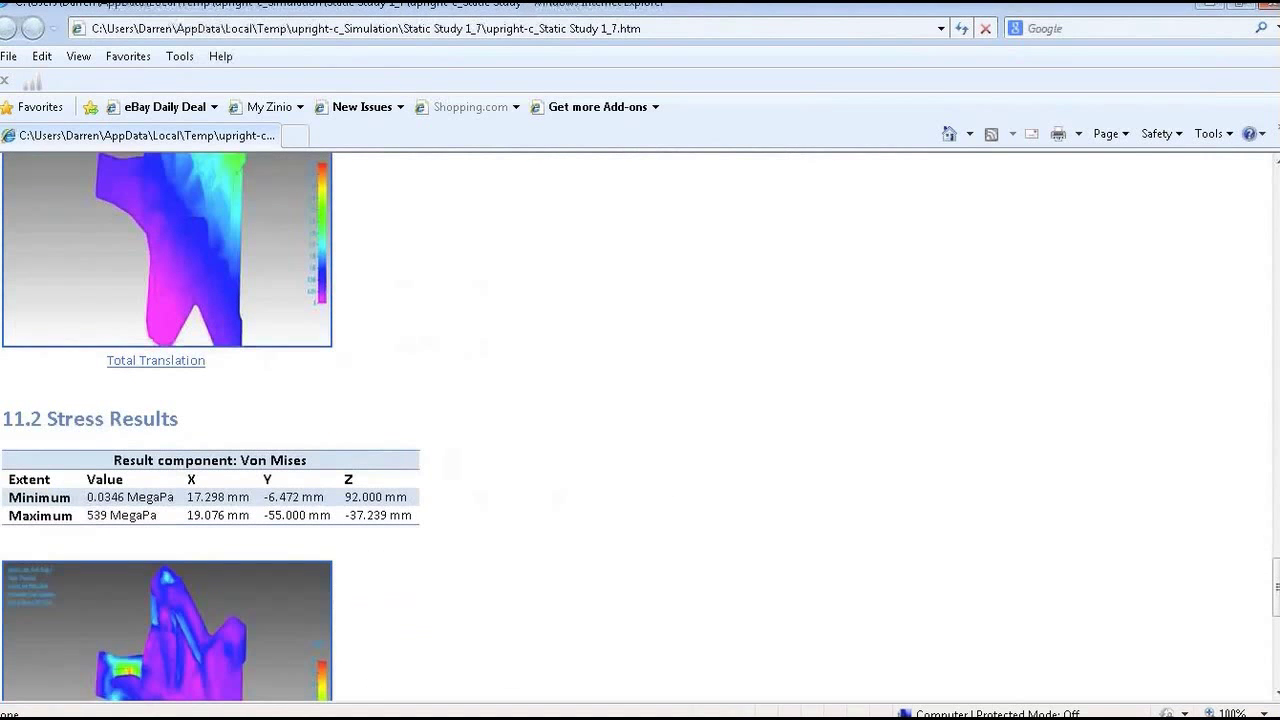
pyautogui.click(269, 283)
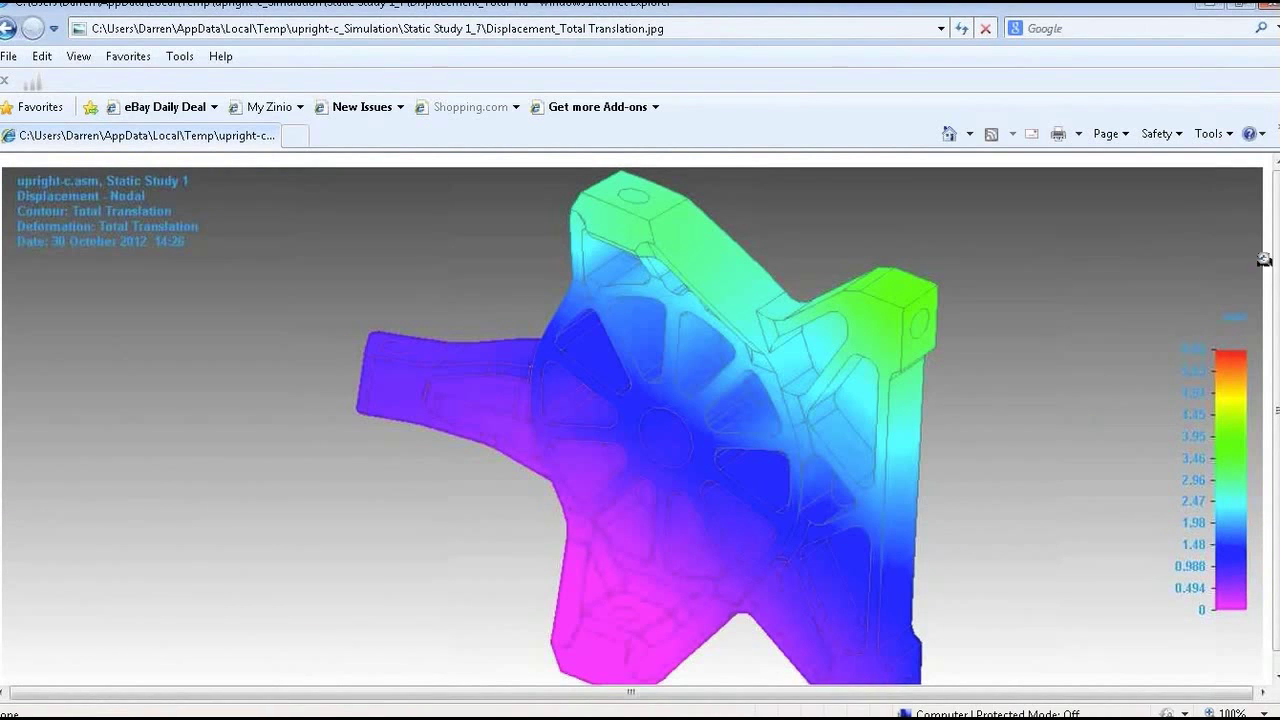
# Close the report image and the simulation results, and open the Front Upright R-c part for editing in place.
pyautogui.click(1268, 4)
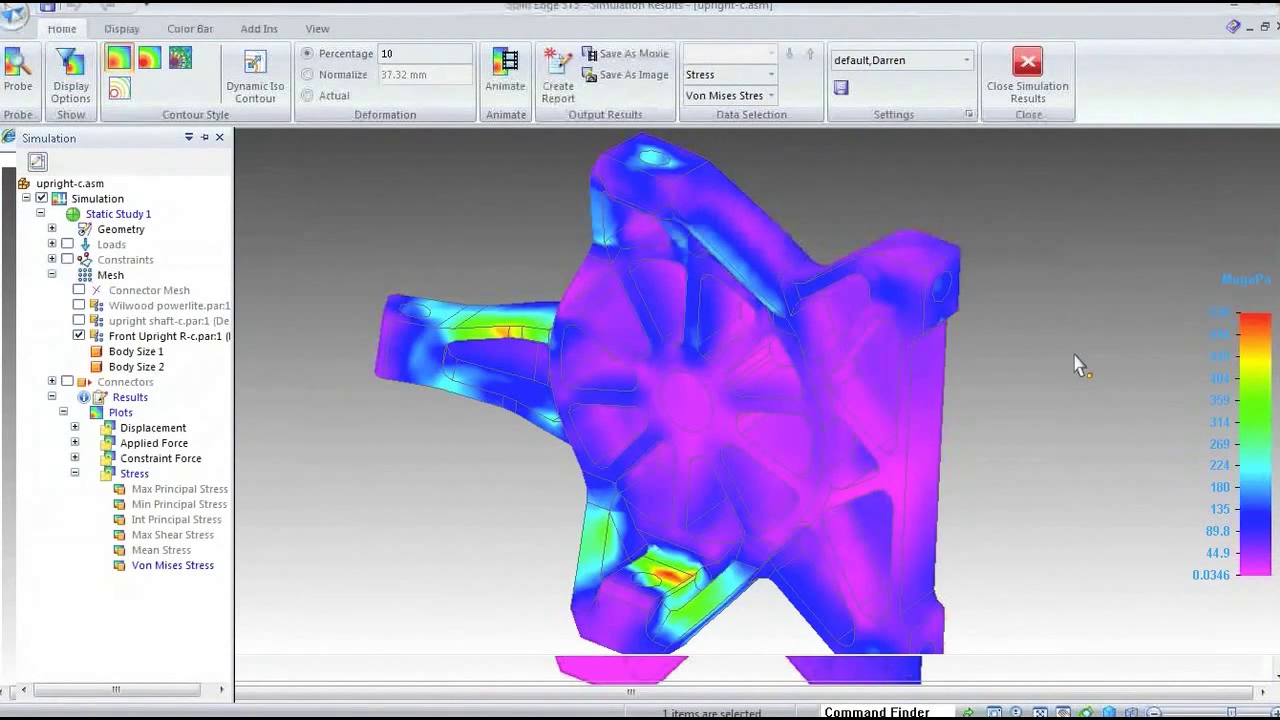
pyautogui.click(1033, 88)
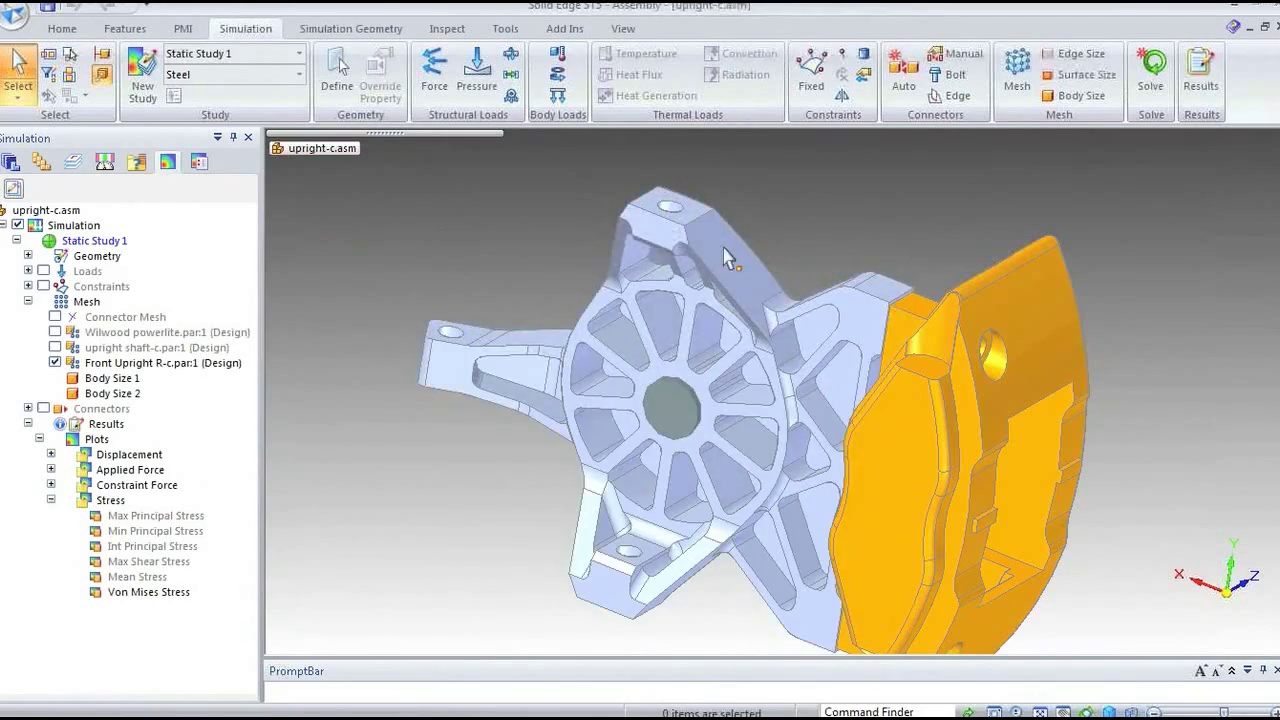
pyautogui.click(722, 246)
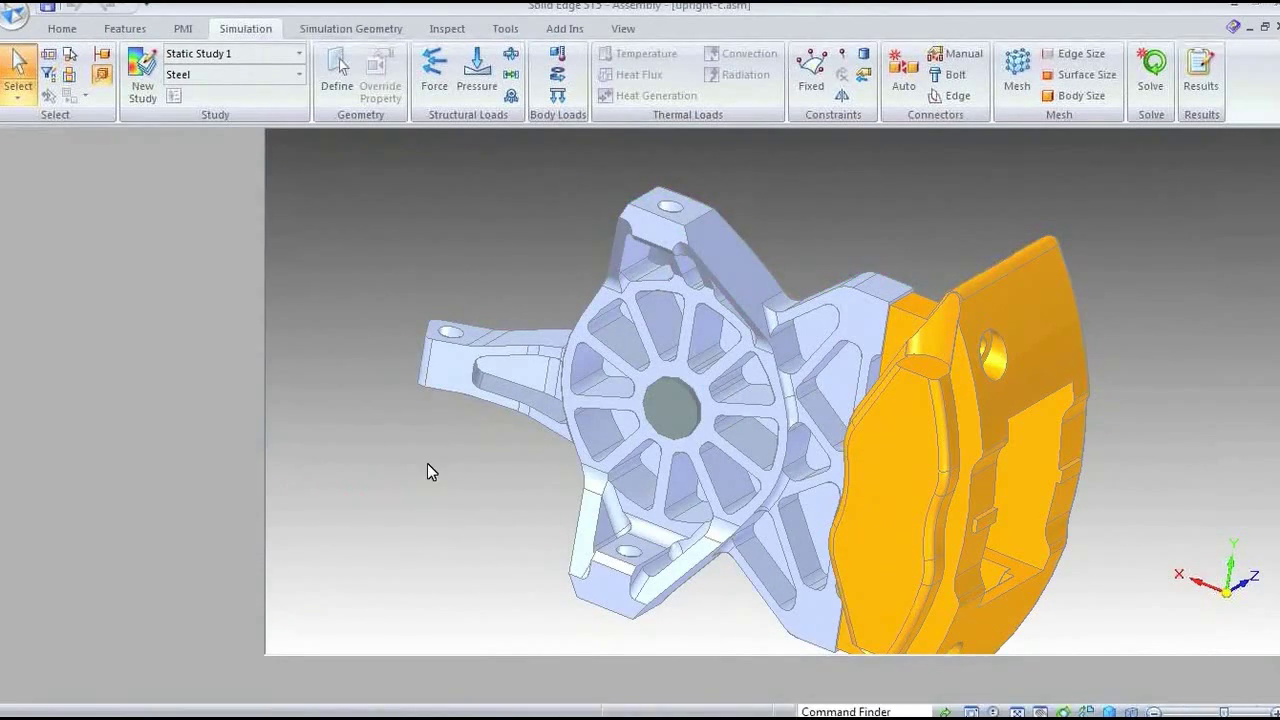
pyautogui.scroll(6, 371, 385)
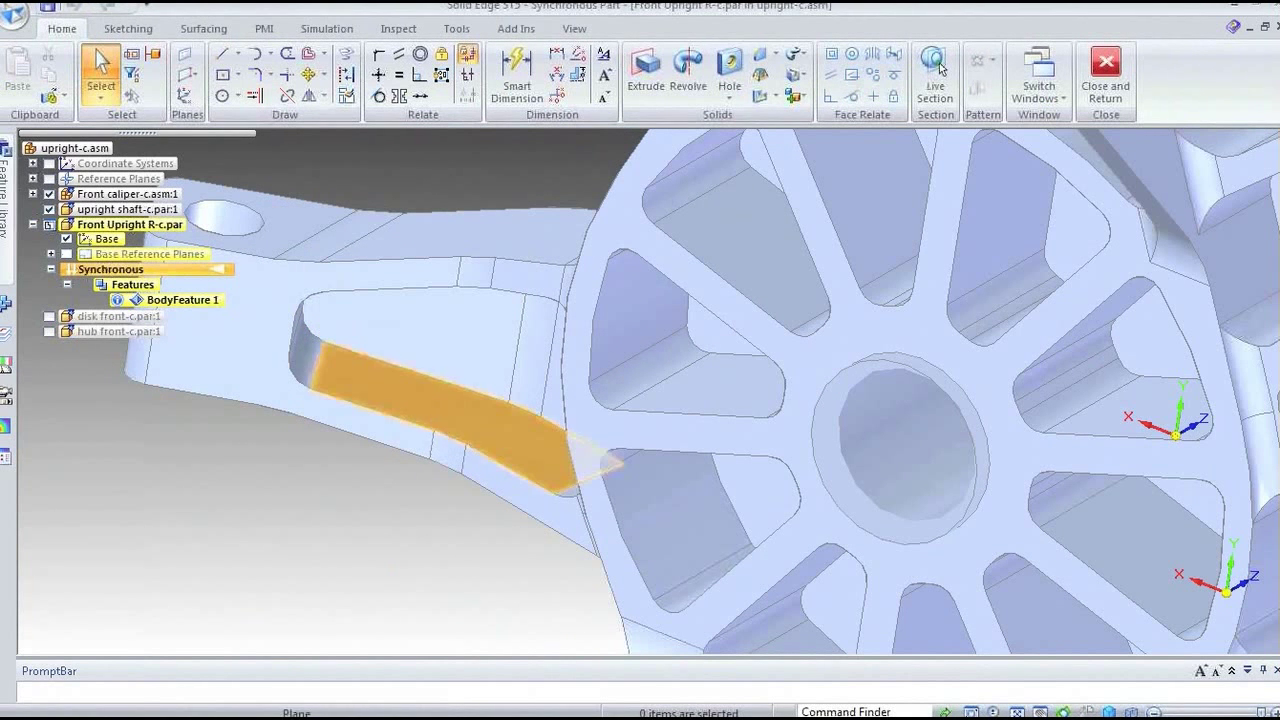
# Move the lower inner face of the steering arm's pocket inward by 2 mm to thicken the arm's lower wall.
pyautogui.click(445, 412)
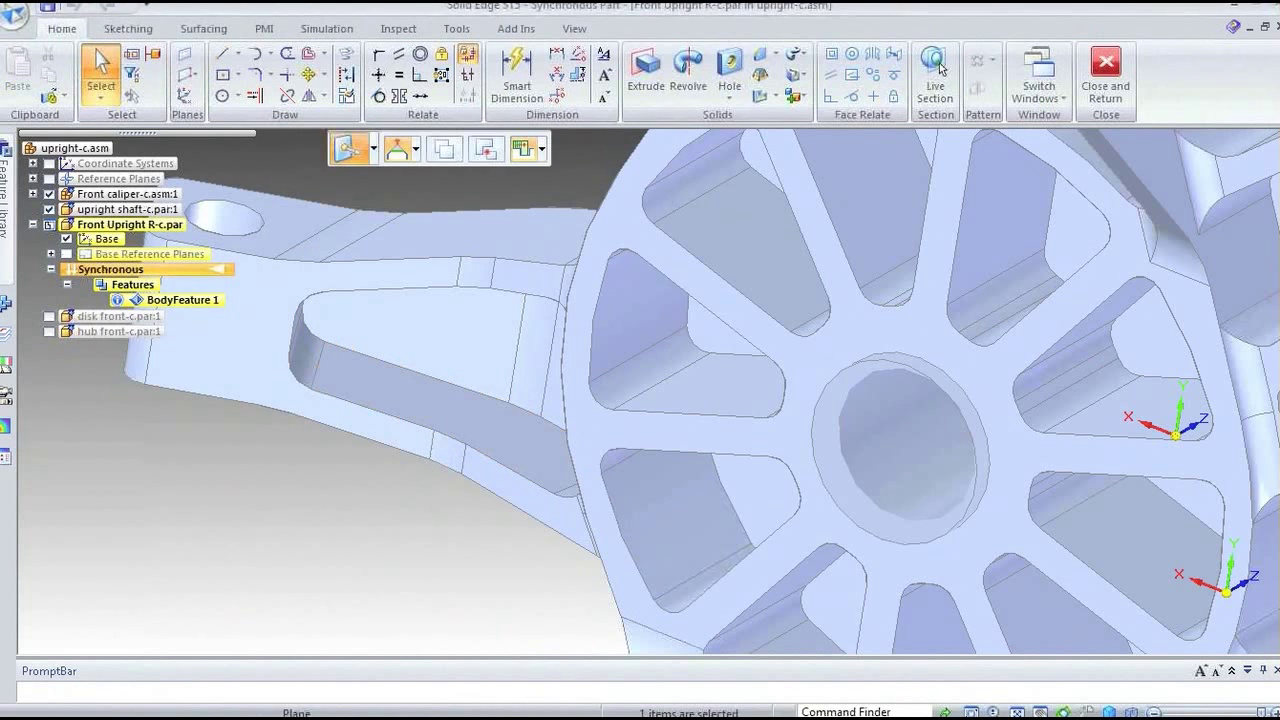
pyautogui.click(460, 368)
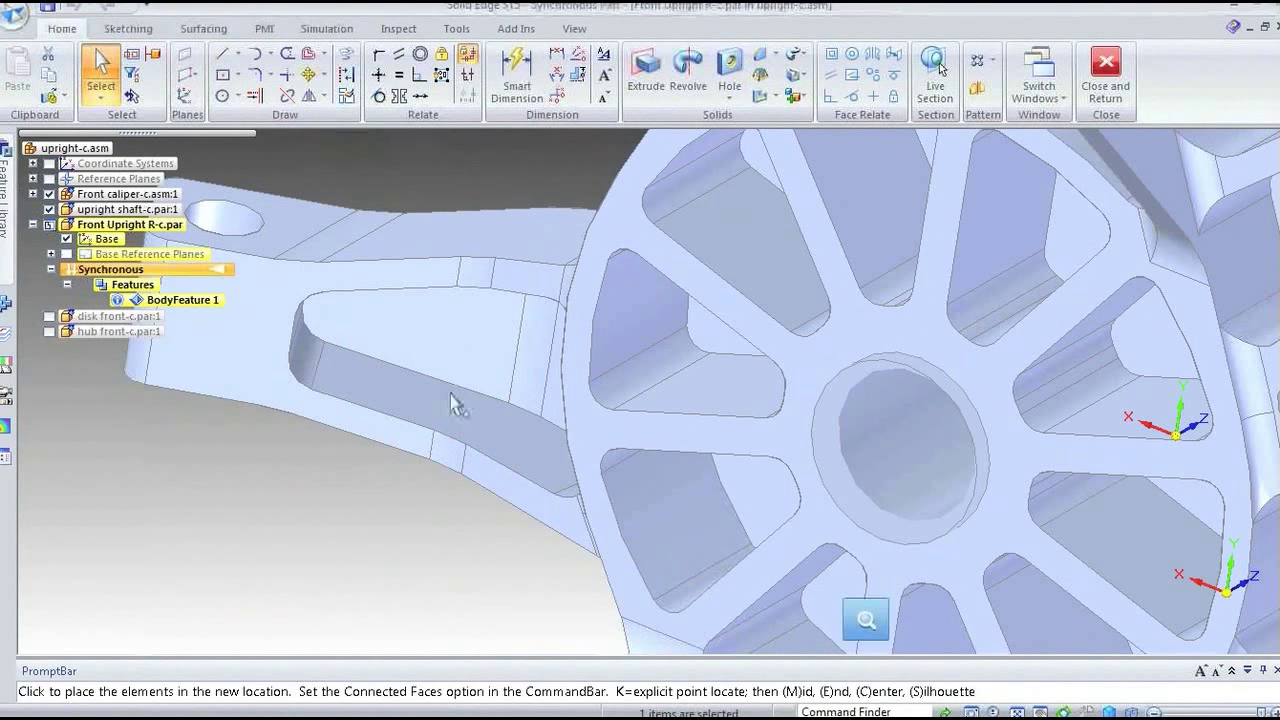
pyautogui.write('0')
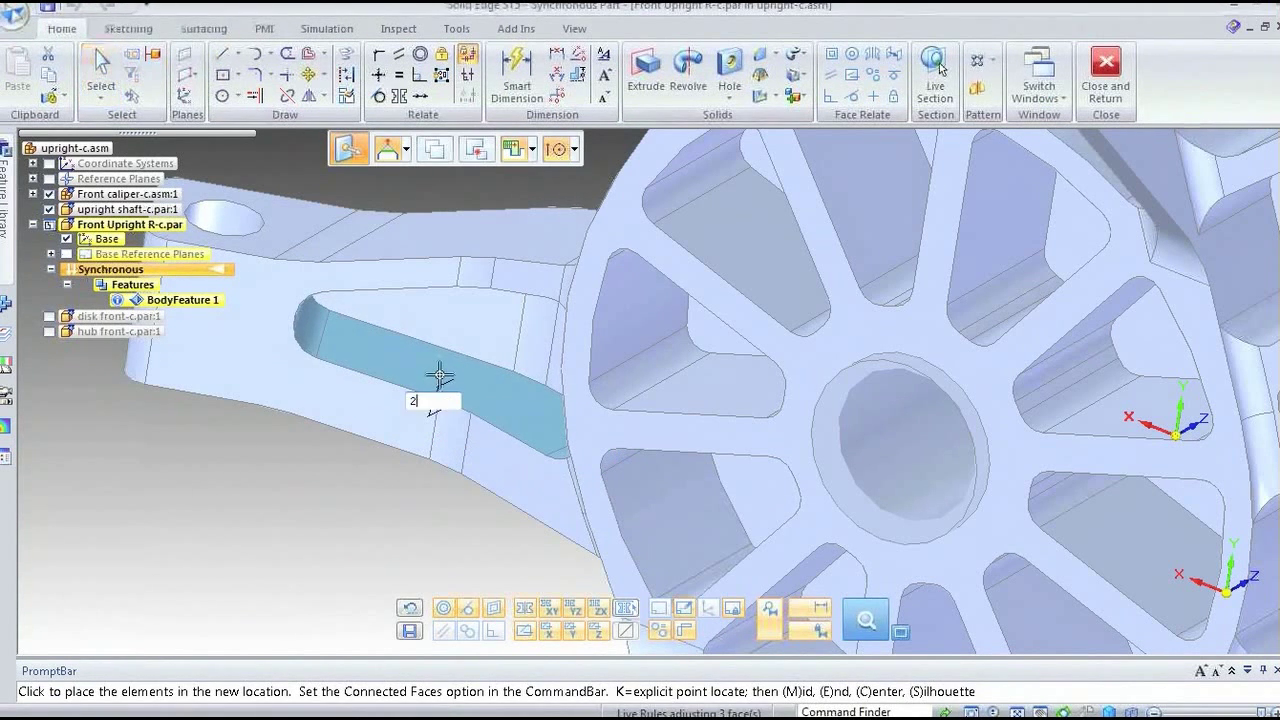
pyautogui.press('Return')
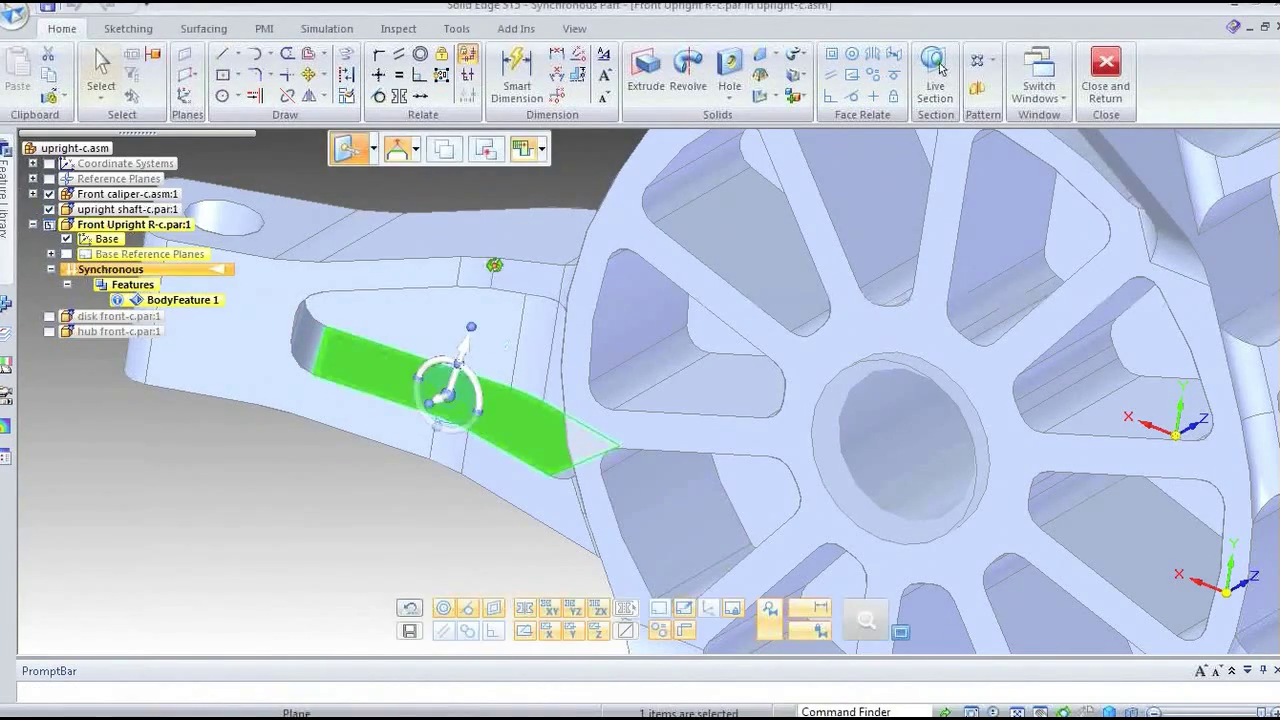
# Move the upper inner face of the arm's pocket inward by 2 mm to thicken the upper wall.
pyautogui.moveTo(490, 262); pyautogui.dragTo(508, 212, button='middle')
pyautogui.click(476, 232)
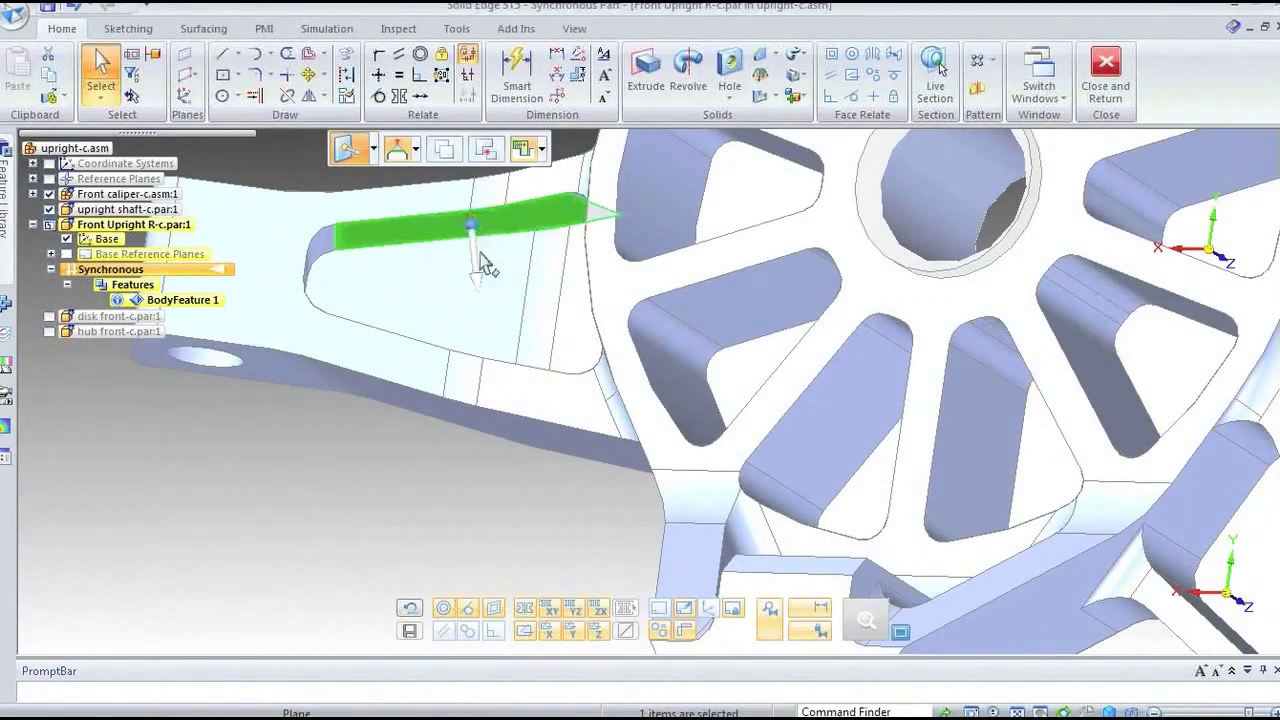
pyautogui.click(482, 265)
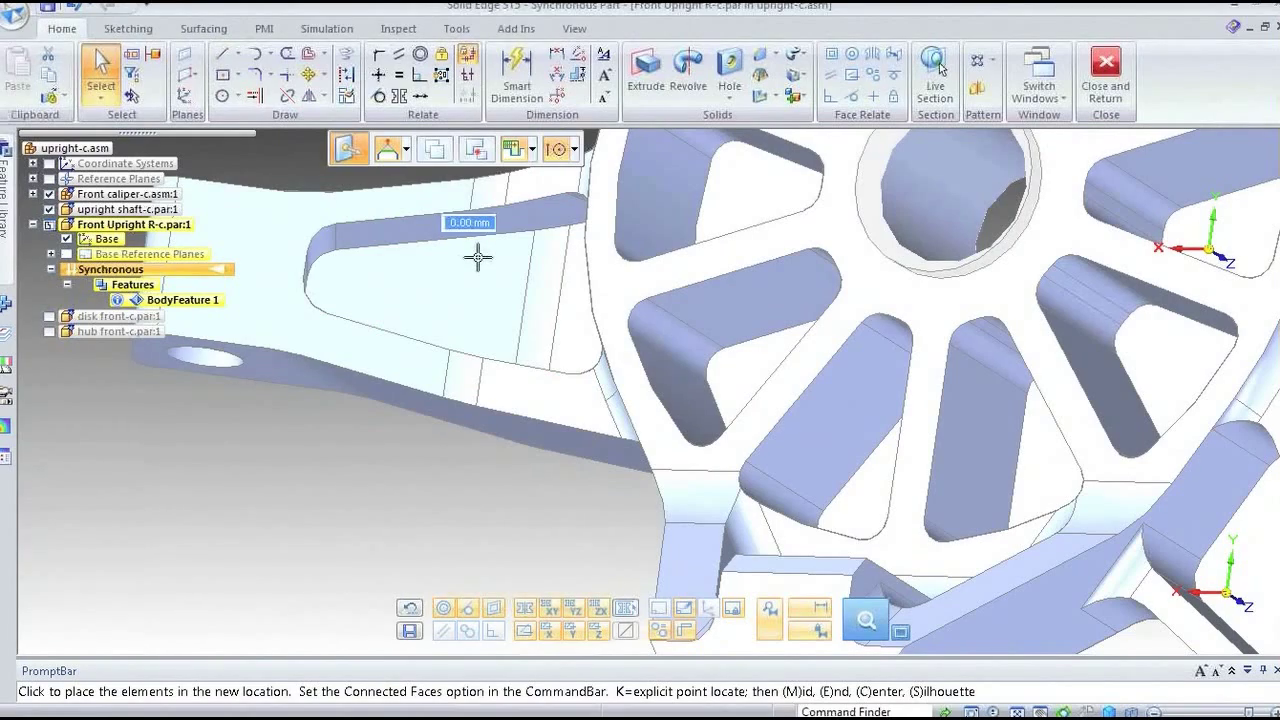
pyautogui.write('2')
pyautogui.press('Return')
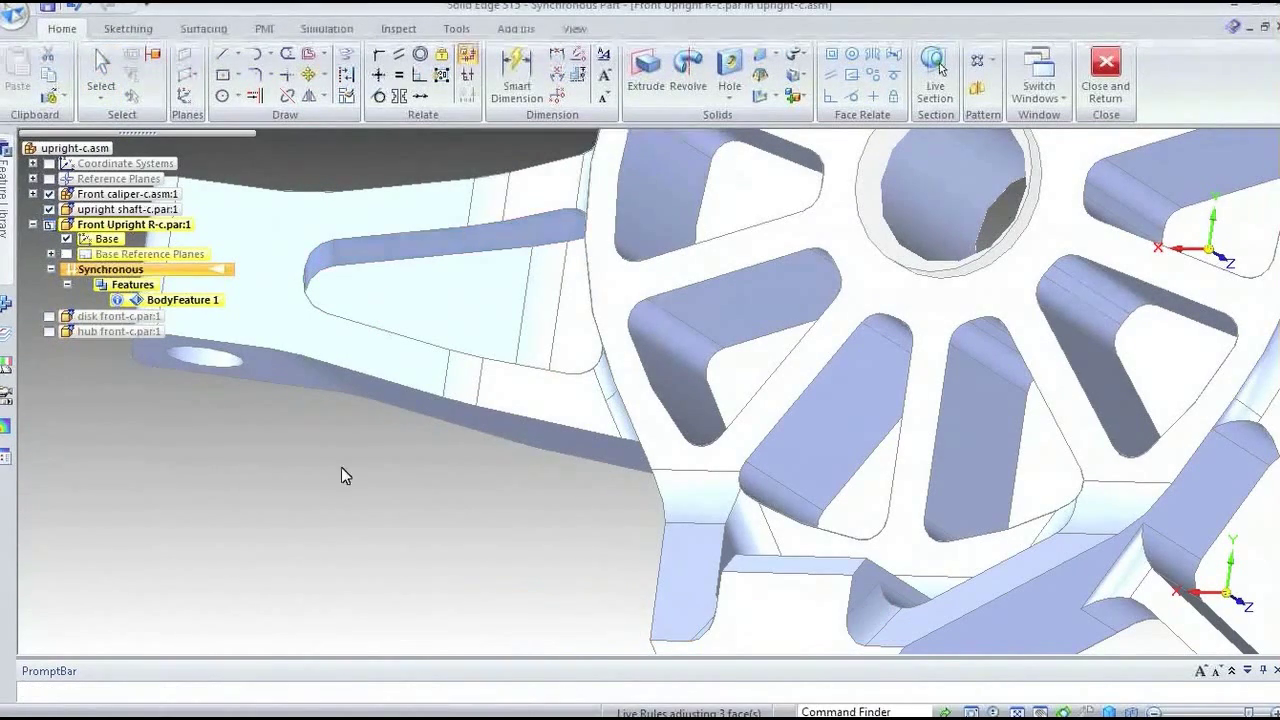
pyautogui.press('Escape')
# Finish the in-place editing of the front upright and return to the upright assembly.
pyautogui.scroll(-2, 390, 528)
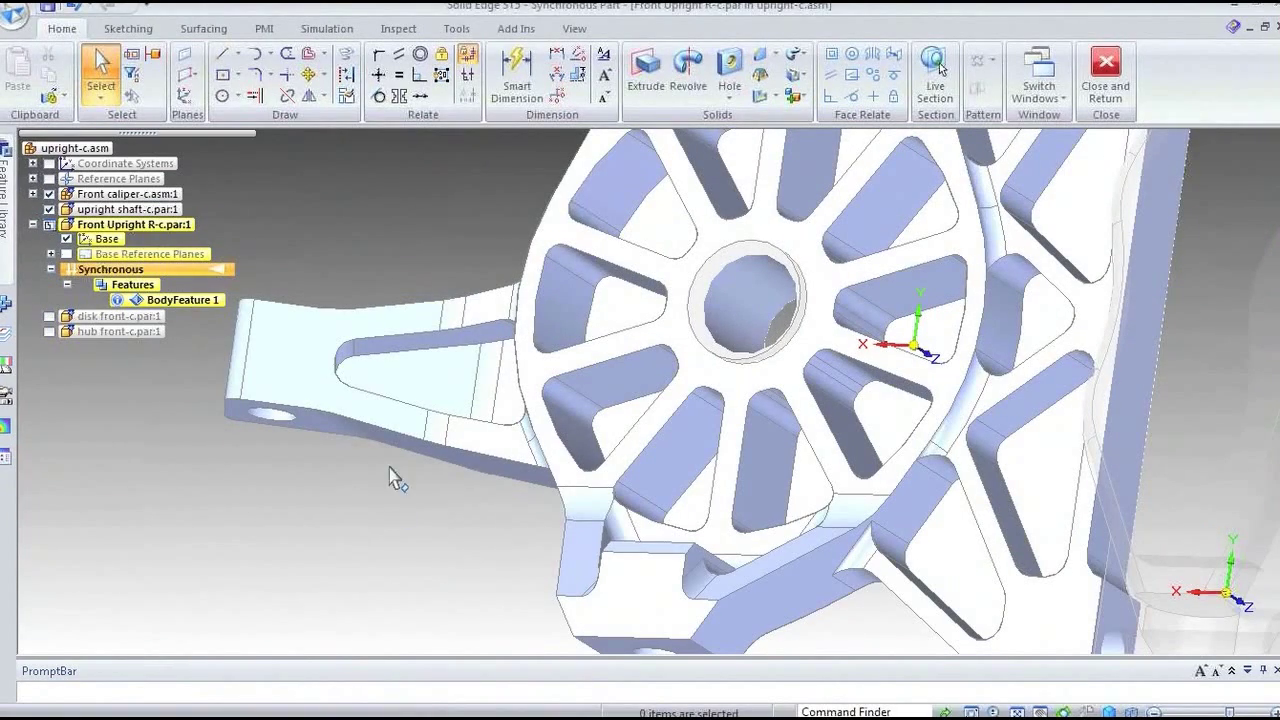
pyautogui.scroll(-1, 435, 295)
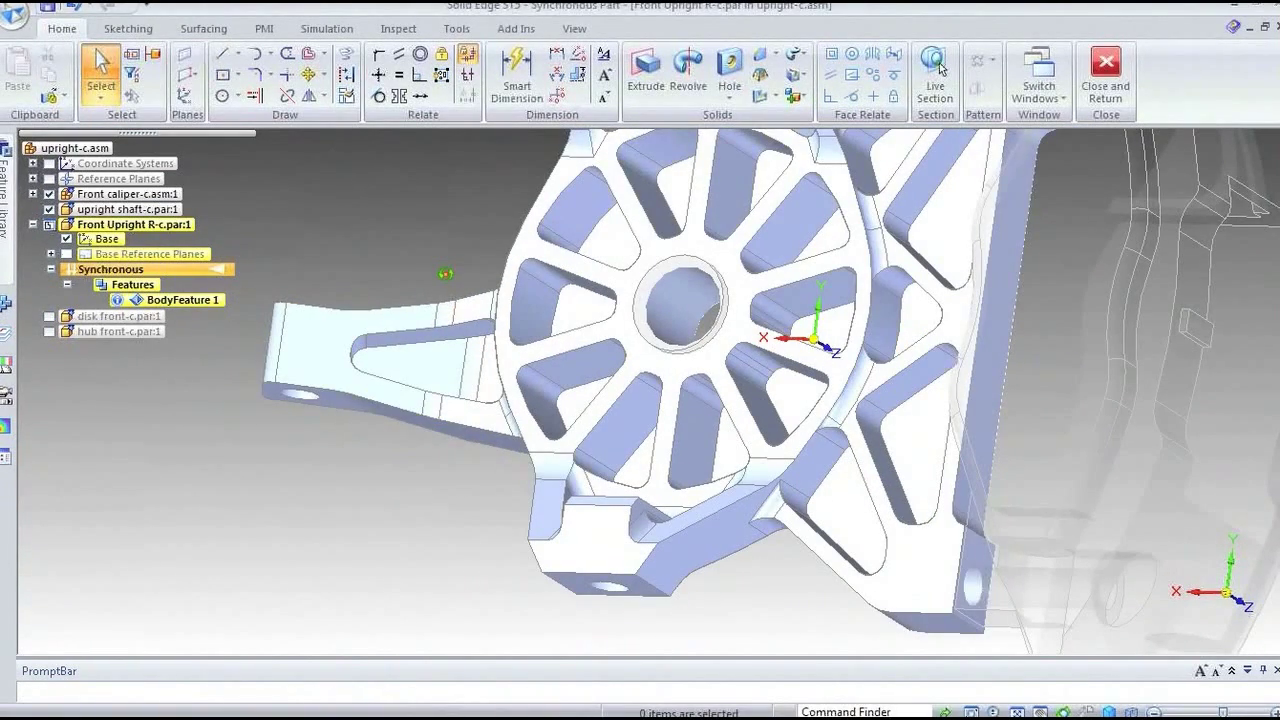
pyautogui.scroll(1, 457, 318)
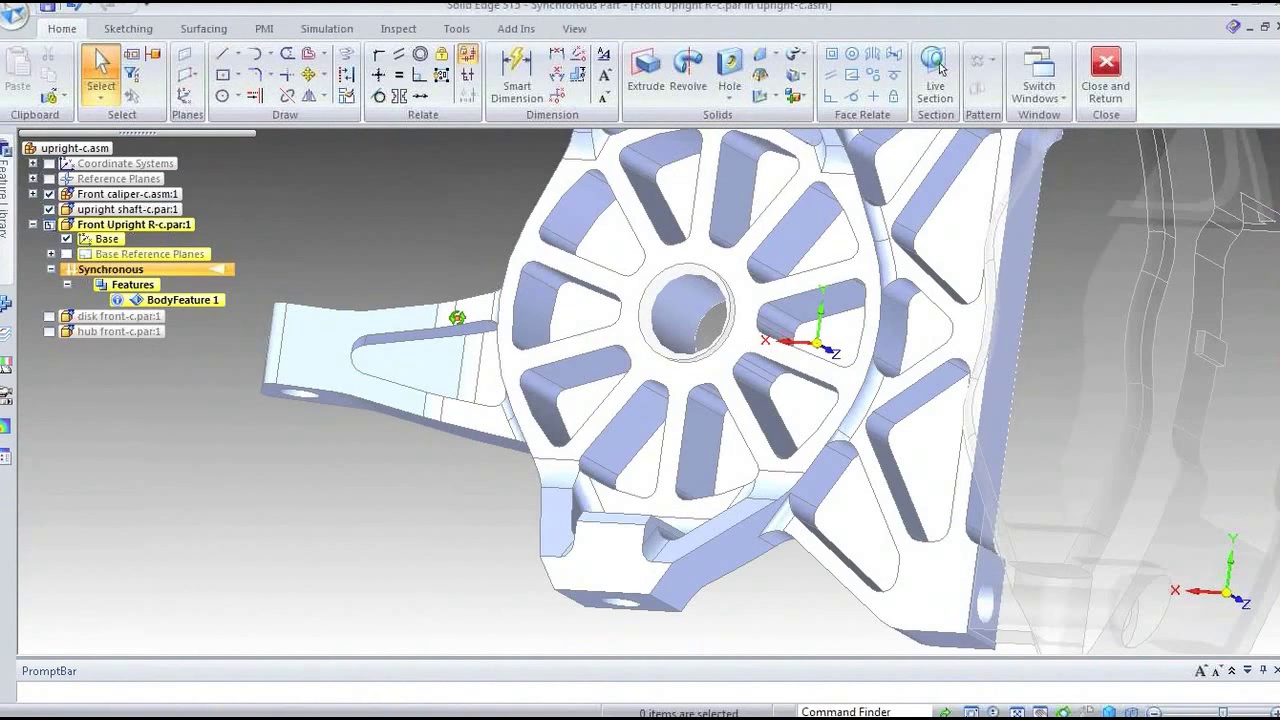
pyautogui.moveTo(457, 318); pyautogui.dragTo(520, 345, button='middle')
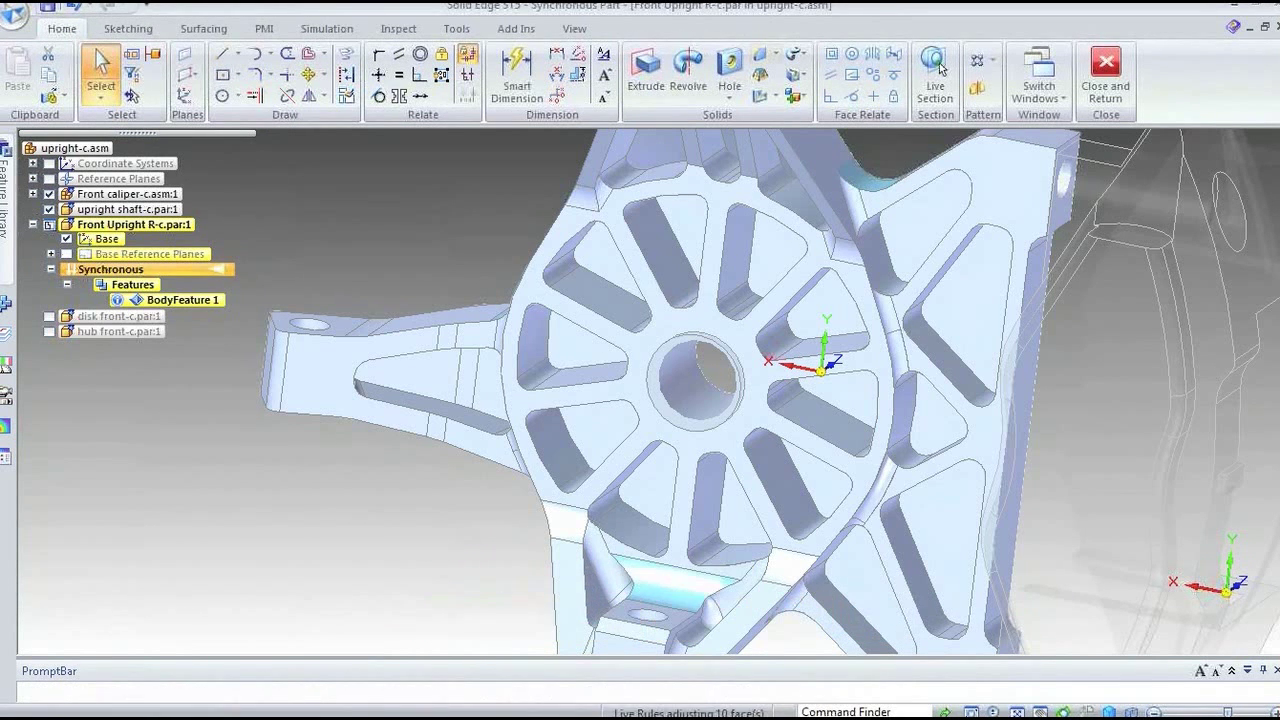
pyautogui.moveTo(520, 510); pyautogui.dragTo(557, 549, button='middle')
pyautogui.click(1093, 100)
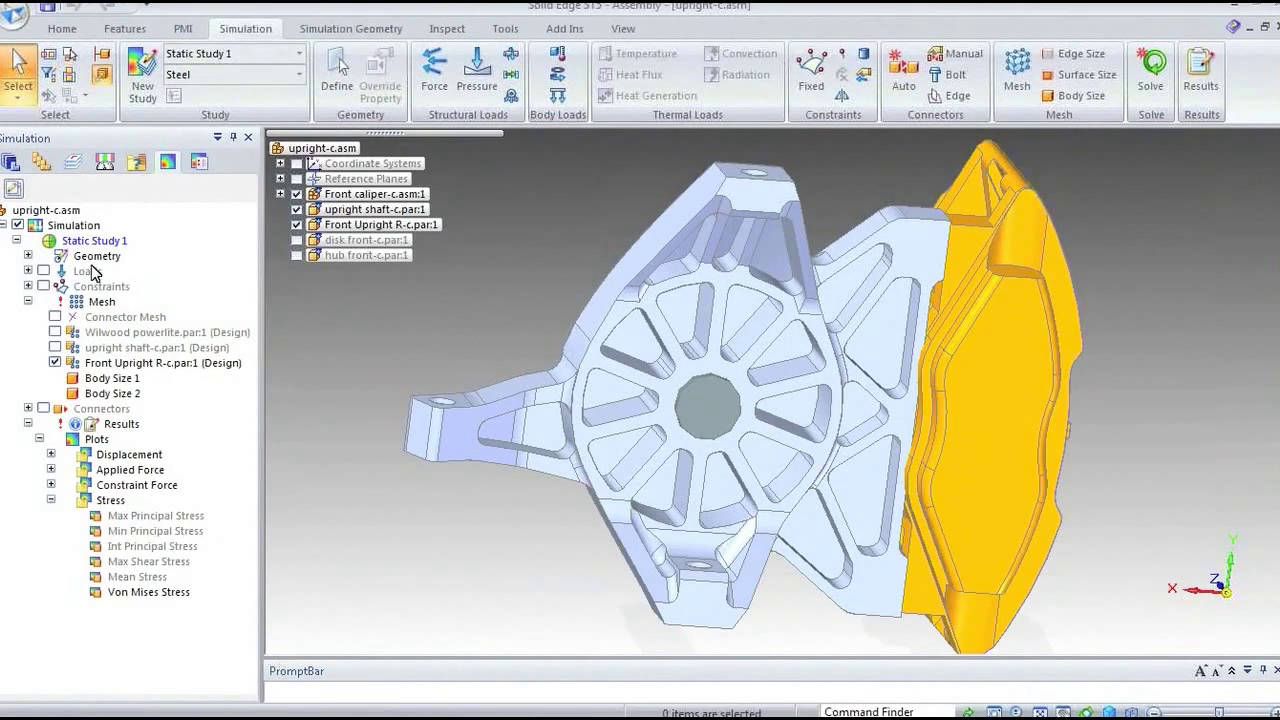
# Check Static Study 1's tetrahedral mesh settings without remeshing, and switch to the SE Simulation presentation in PowerPoint.
pyautogui.moveTo(68, 308)
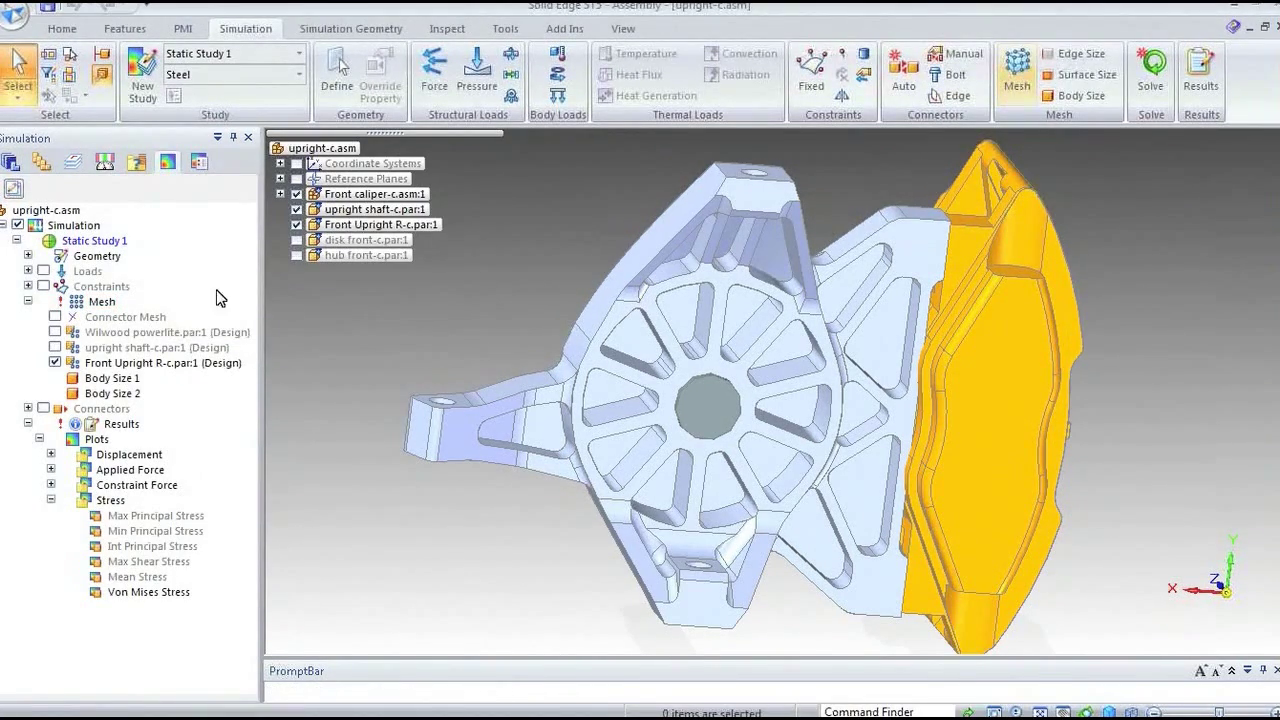
pyautogui.click(1017, 70)
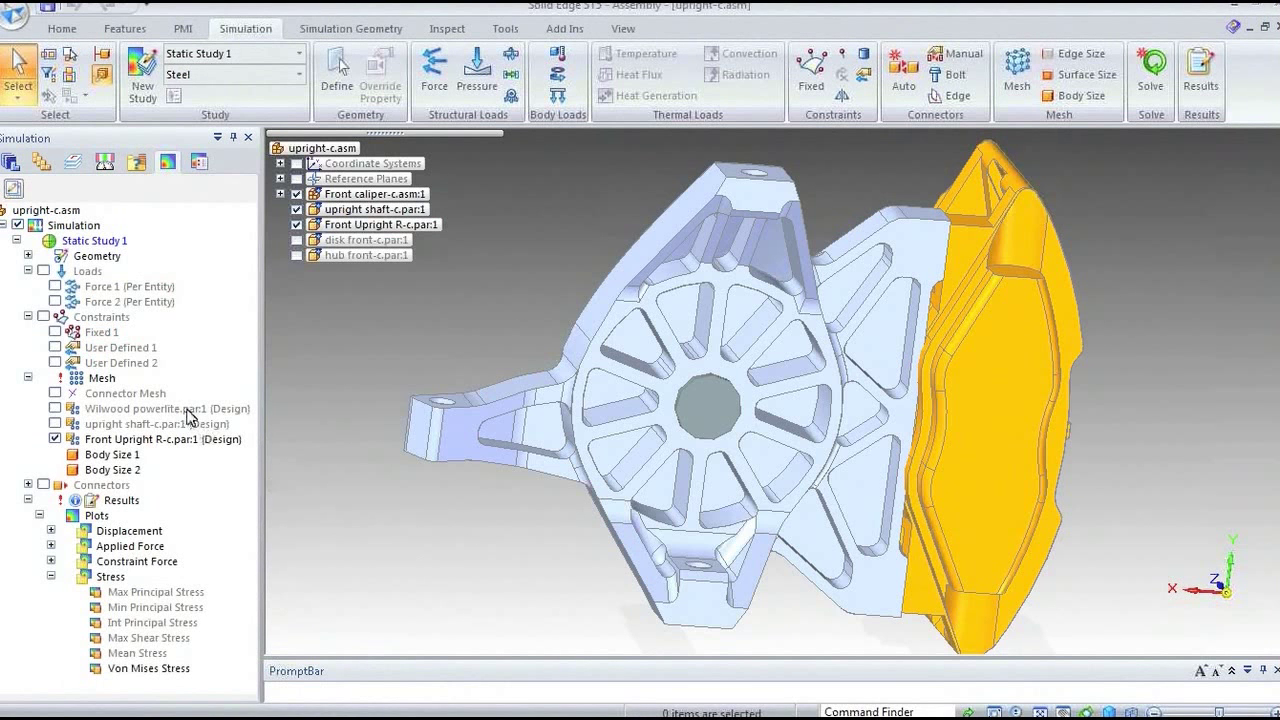
pyautogui.click(1017, 68)
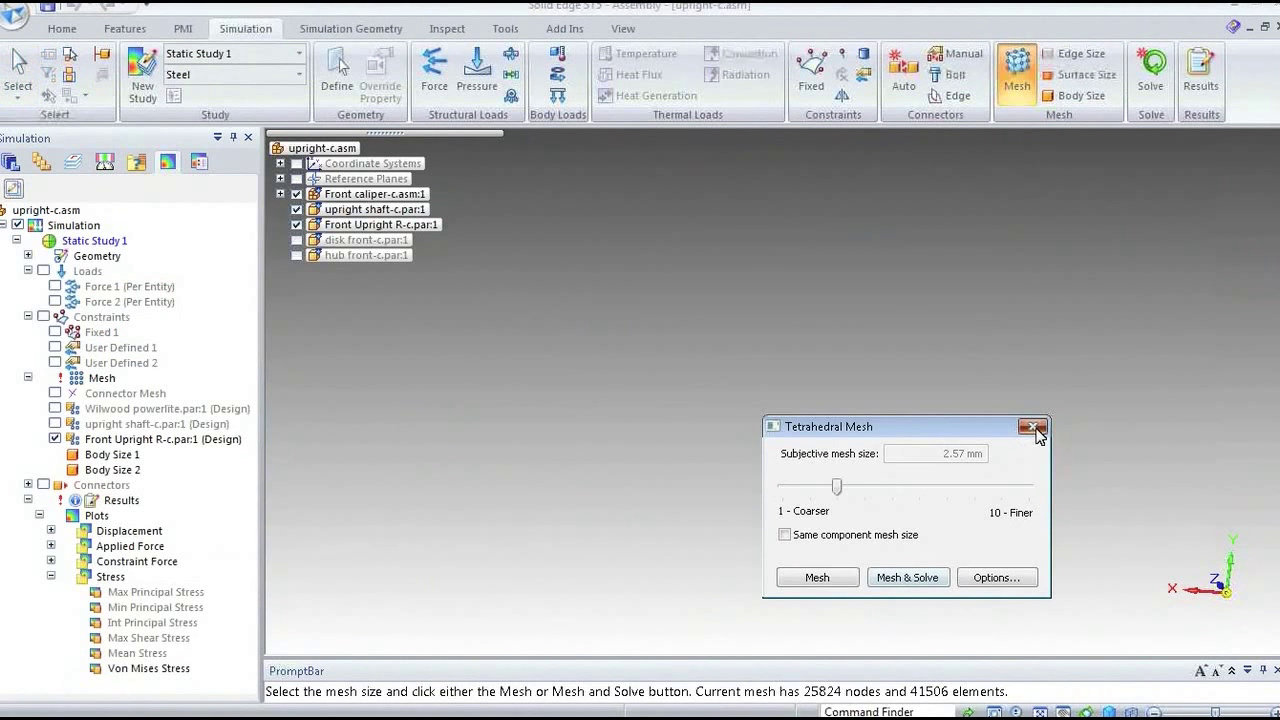
pyautogui.click(1033, 426)
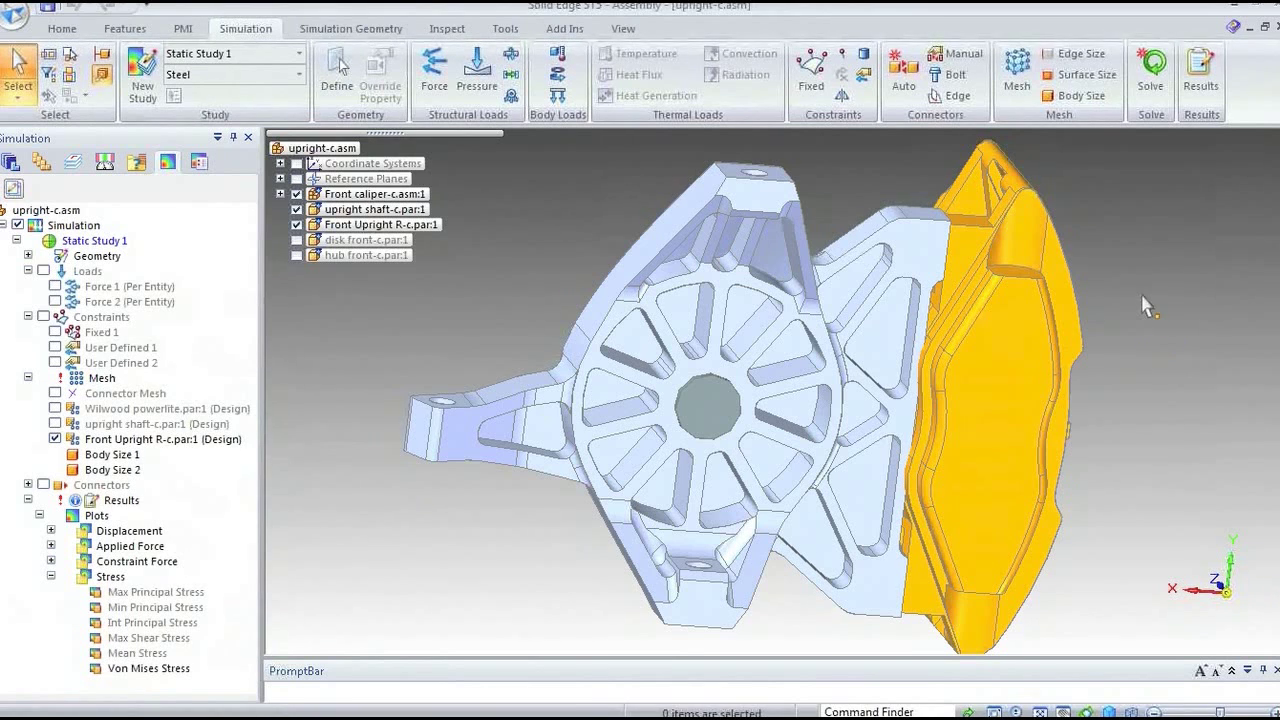
pyautogui.hotkey('alt', 'Tab')
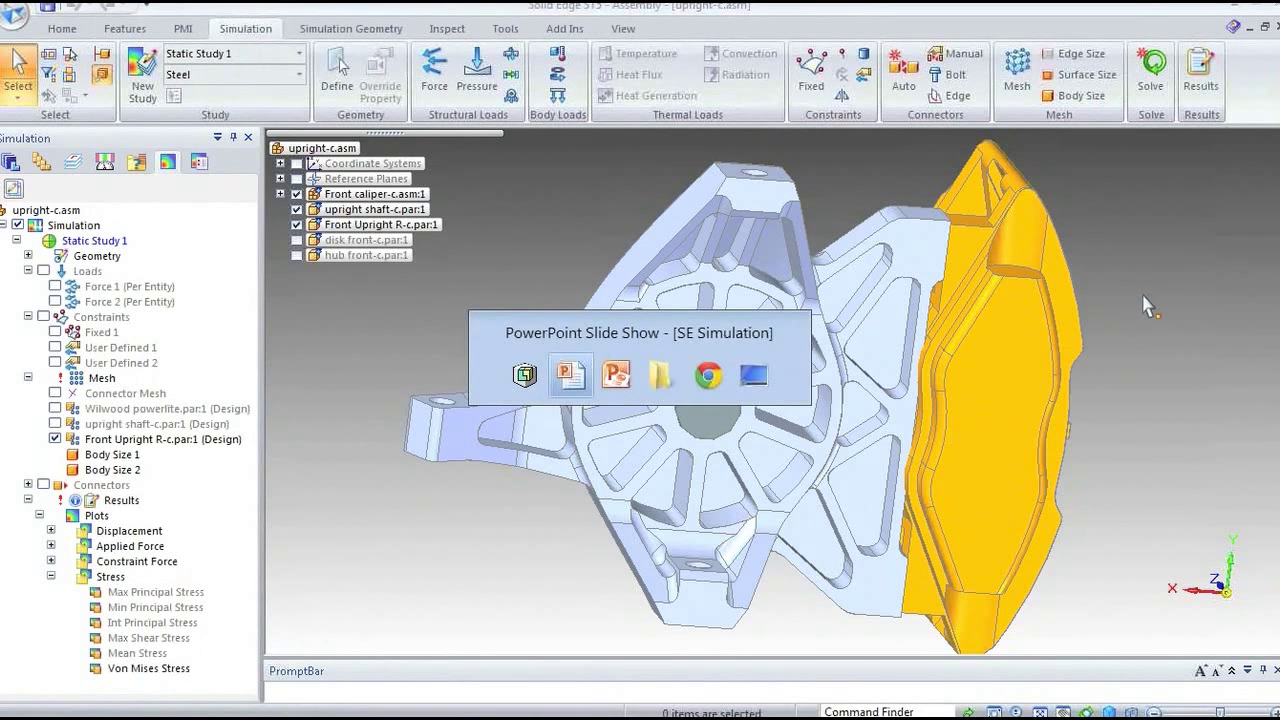
pyautogui.hotkey('alt', 'Tab')
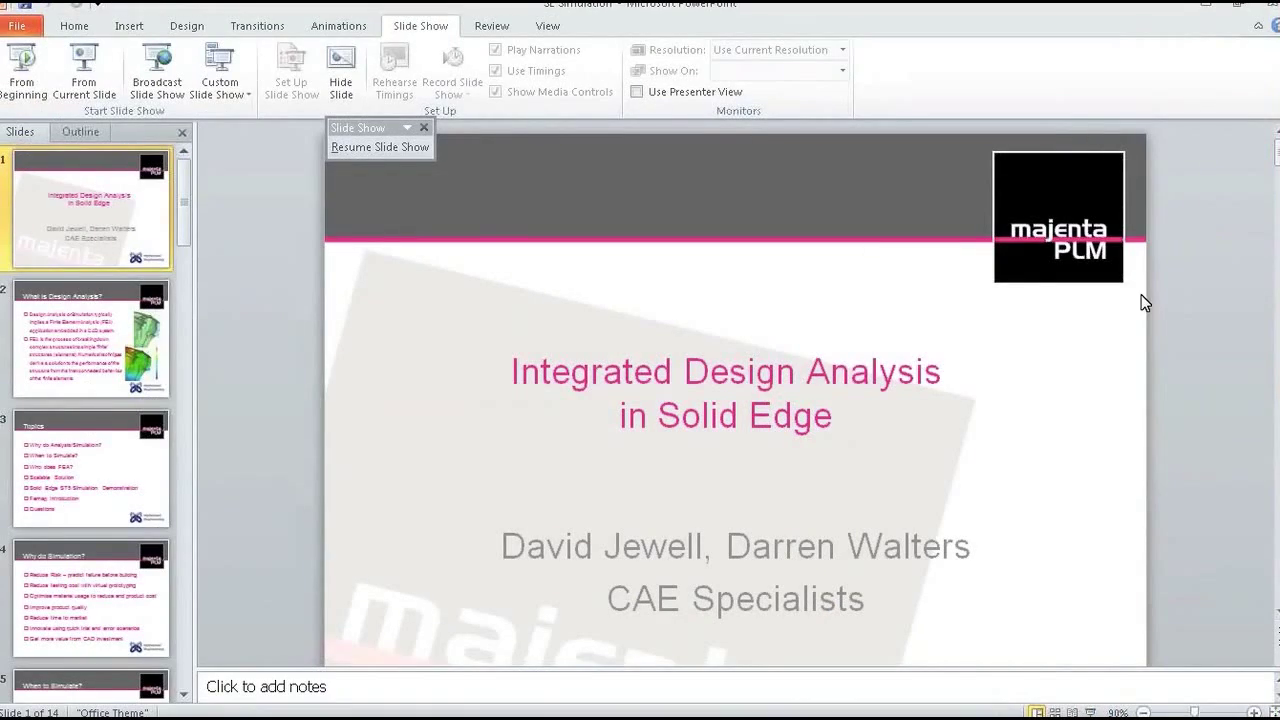
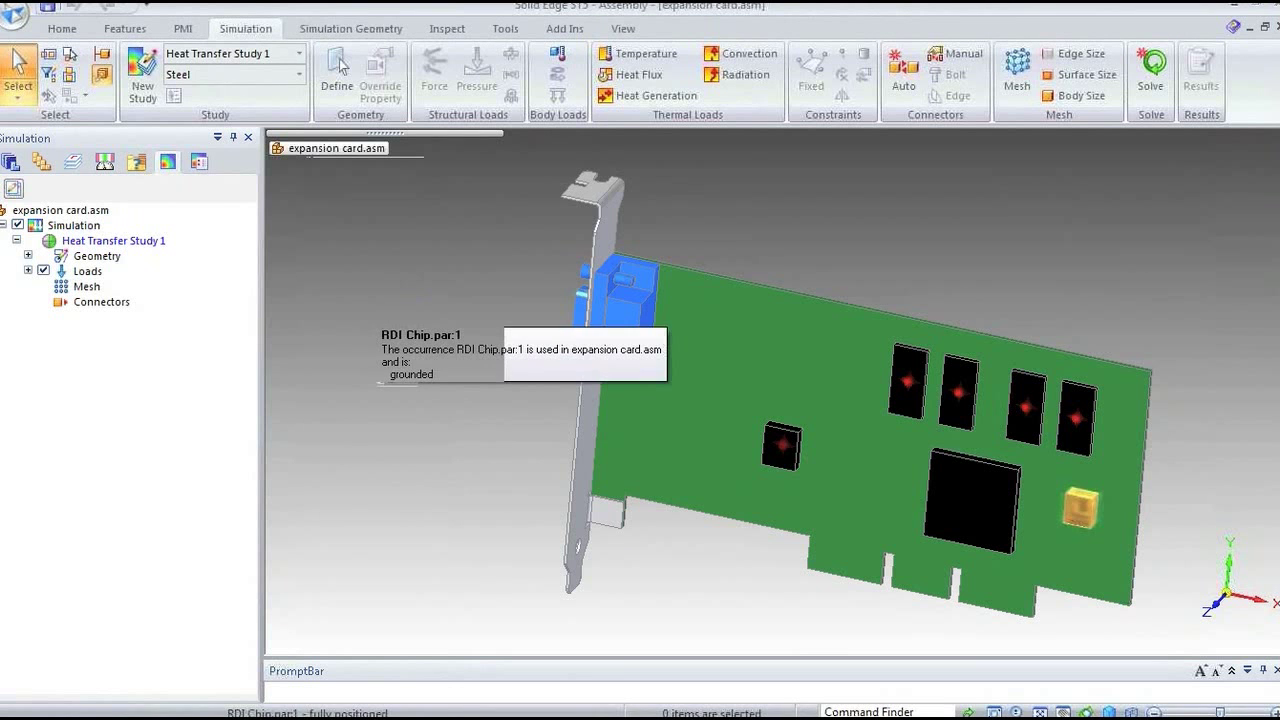
# Review the study type and options of Heat Transfer Study 1 in the expansion card assembly, and list its existing loads.
pyautogui.click(336, 148)
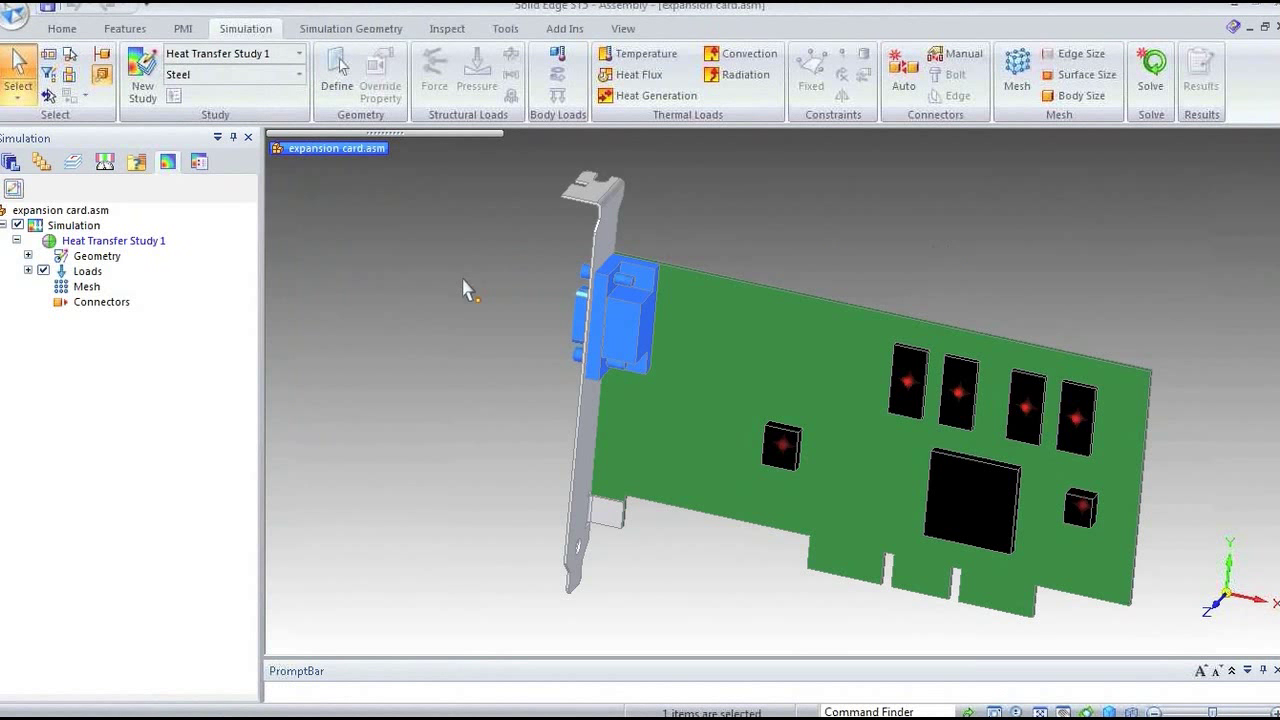
pyautogui.click(340, 63)
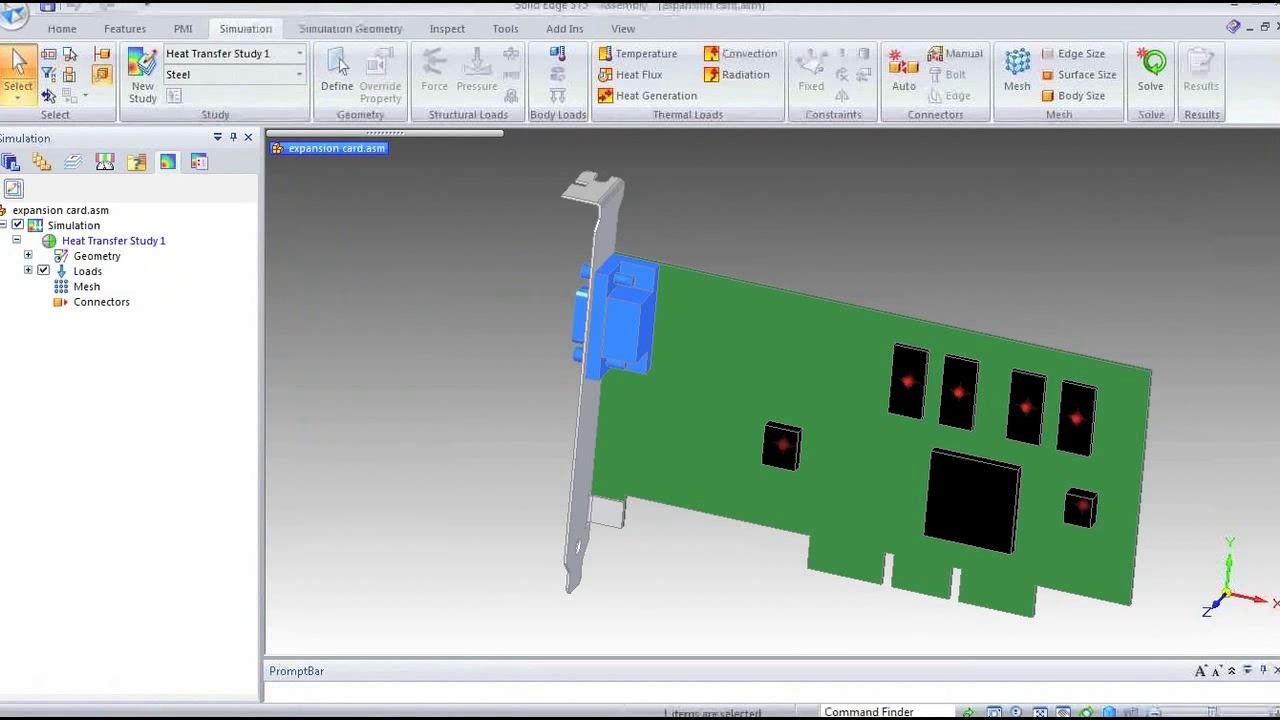
pyautogui.click(88, 241)
pyautogui.rightClick(88, 241)
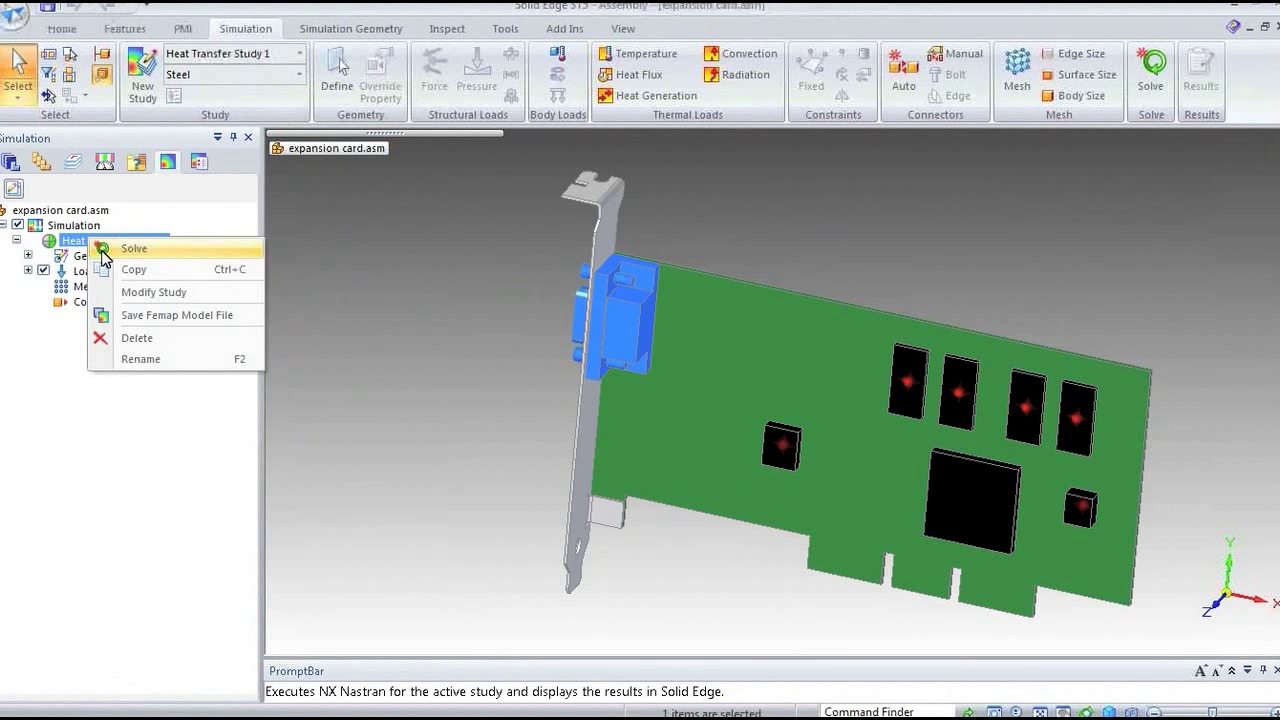
pyautogui.click(142, 296)
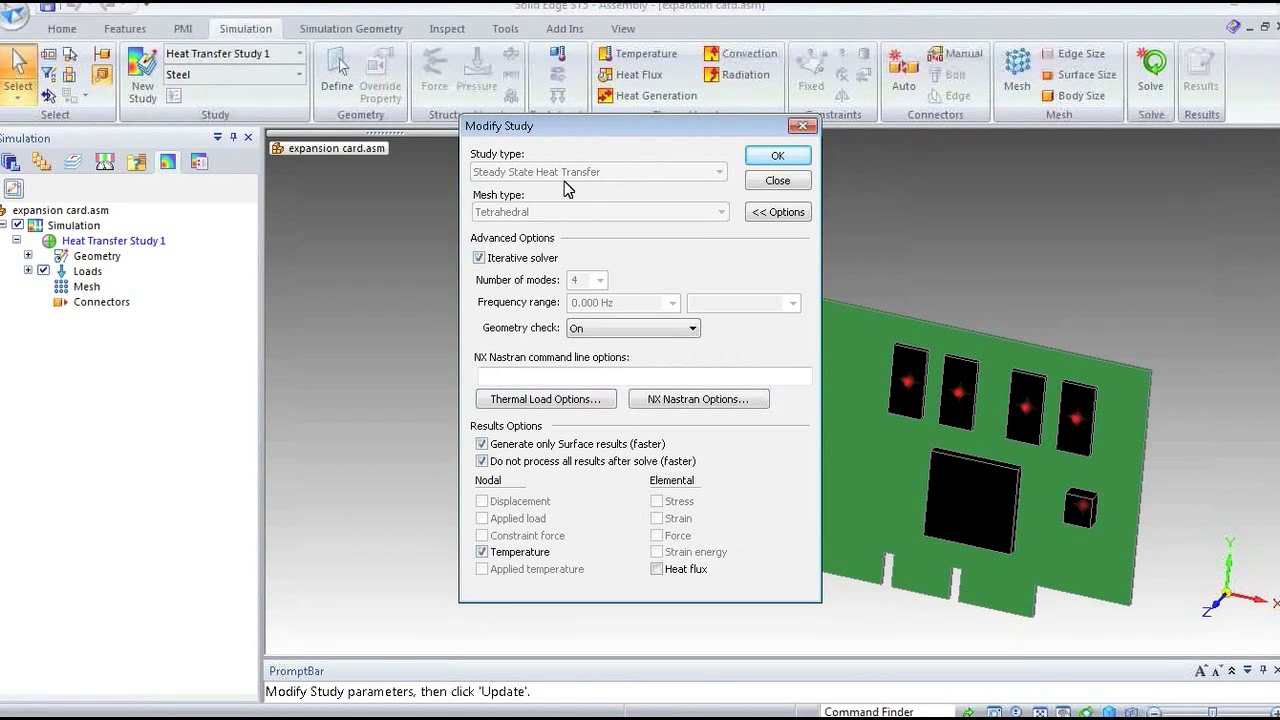
pyautogui.click(778, 184)
pyautogui.click(28, 271)
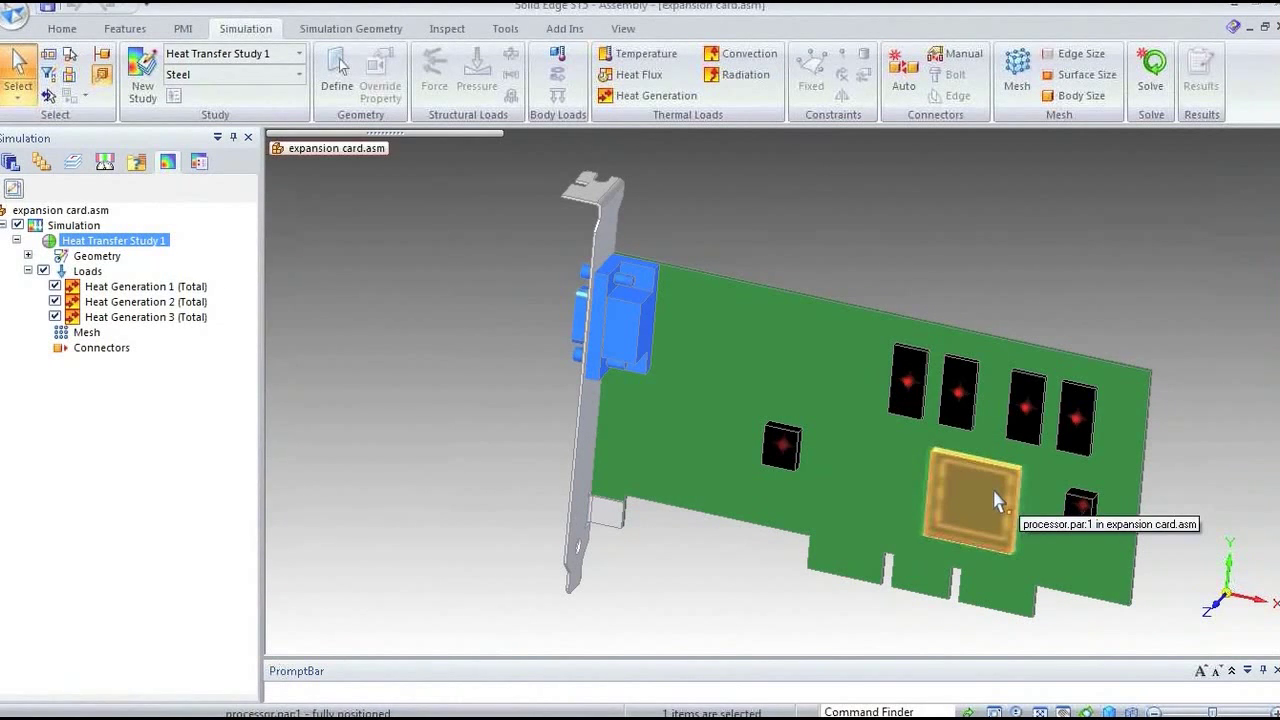
# Hide processor.par:1 and apply a 4 W heat generation load to the processor wafer beneath it.
pyautogui.click(298, 153)
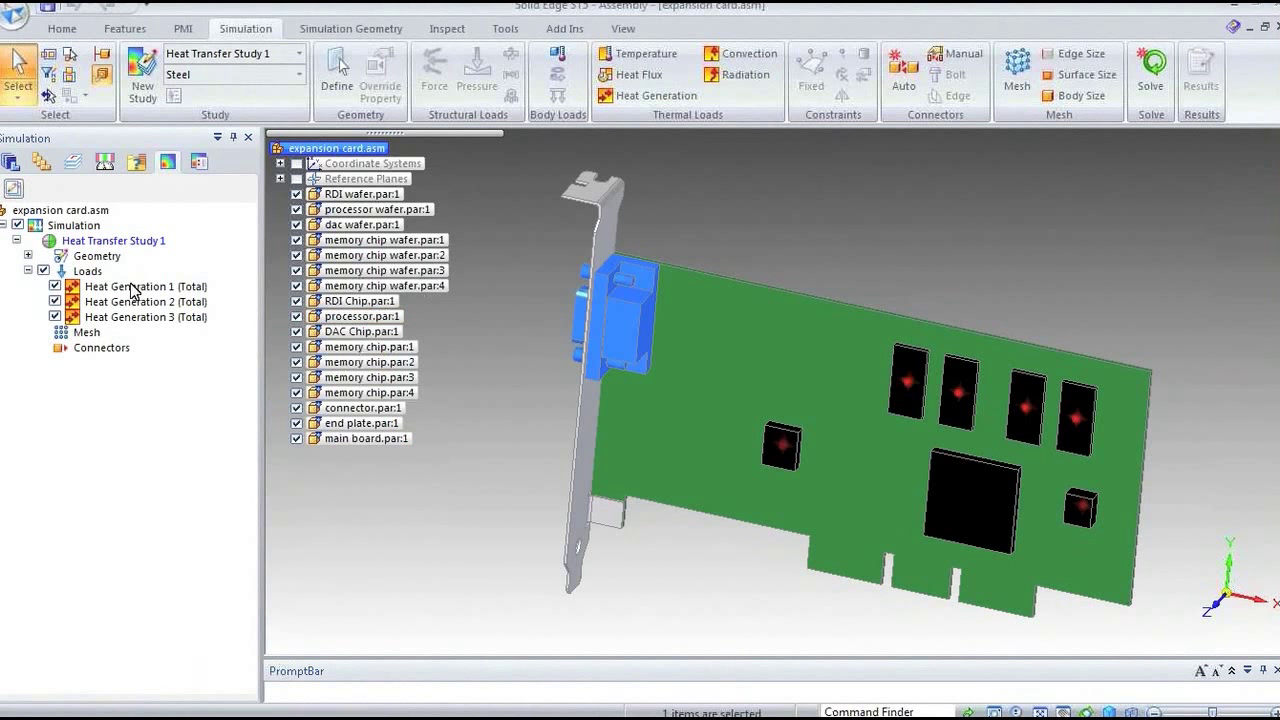
pyautogui.click(296, 316)
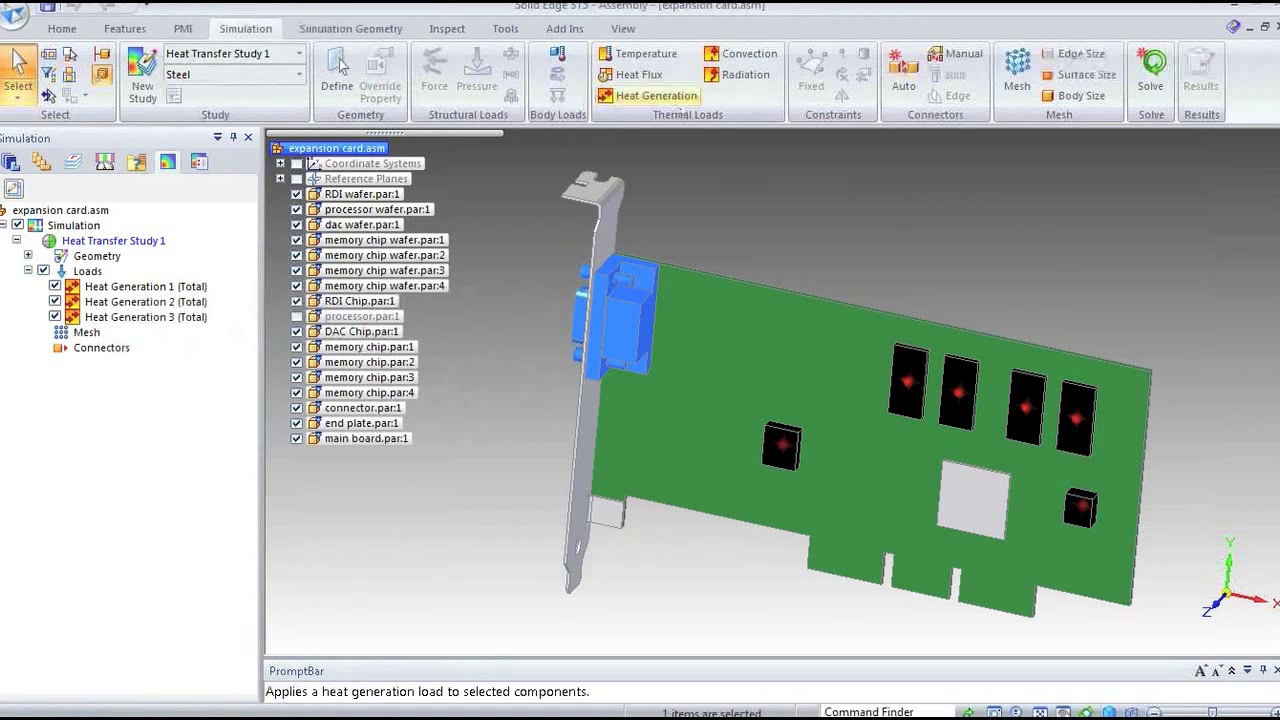
pyautogui.click(650, 95)
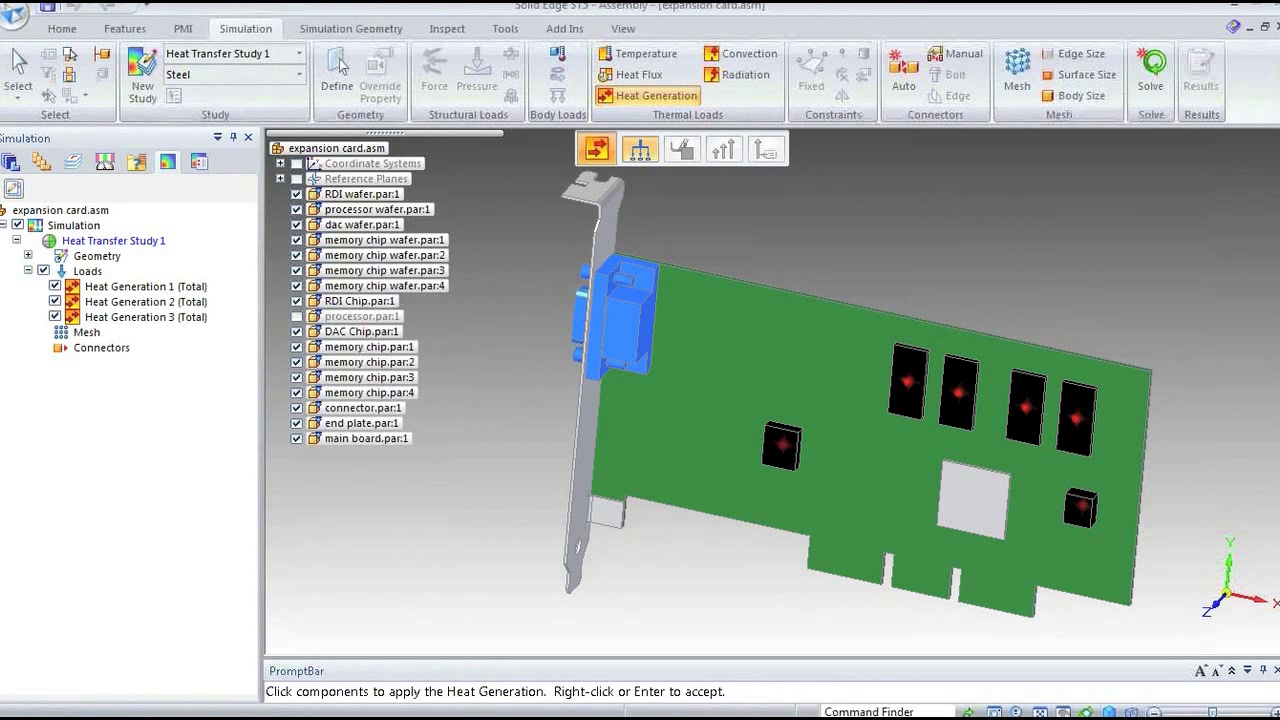
pyautogui.click(978, 500)
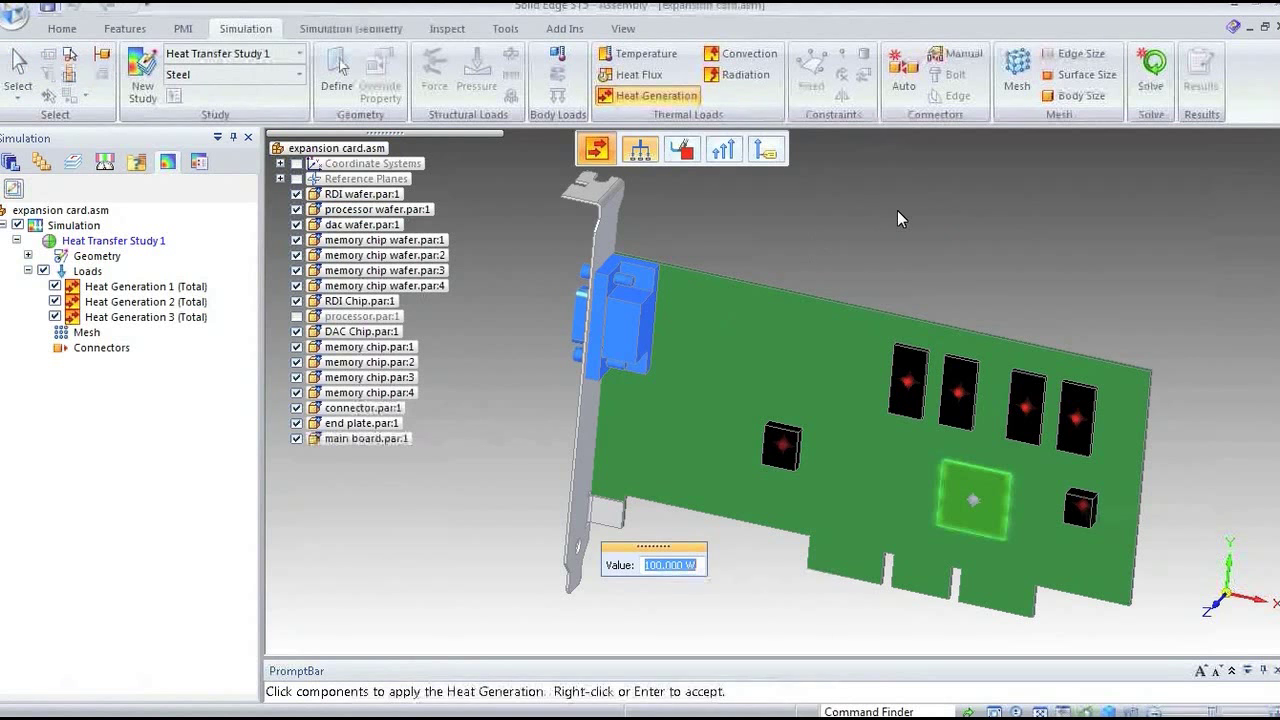
pyautogui.write('4')
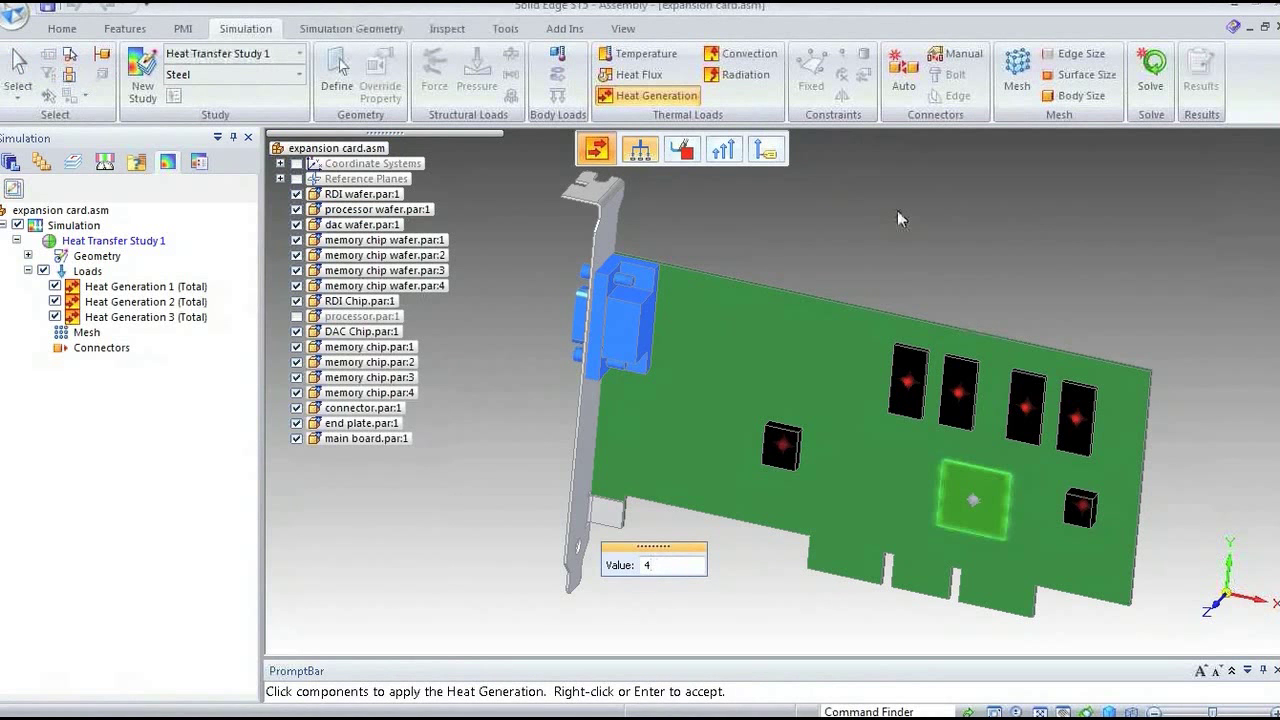
pyautogui.press('Return')
pyautogui.press('Return')
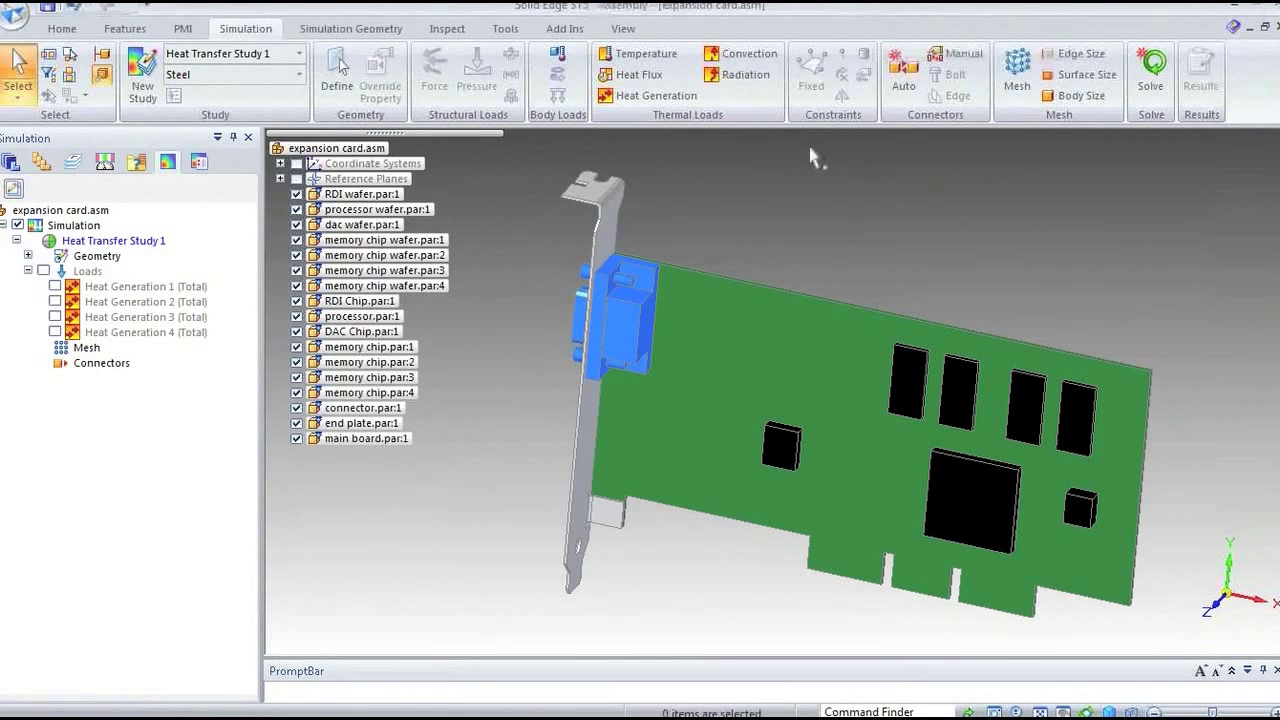
# Start a convection load on the front faces of the main board, its three separate chips and the four memory chips.
pyautogui.click(746, 60)
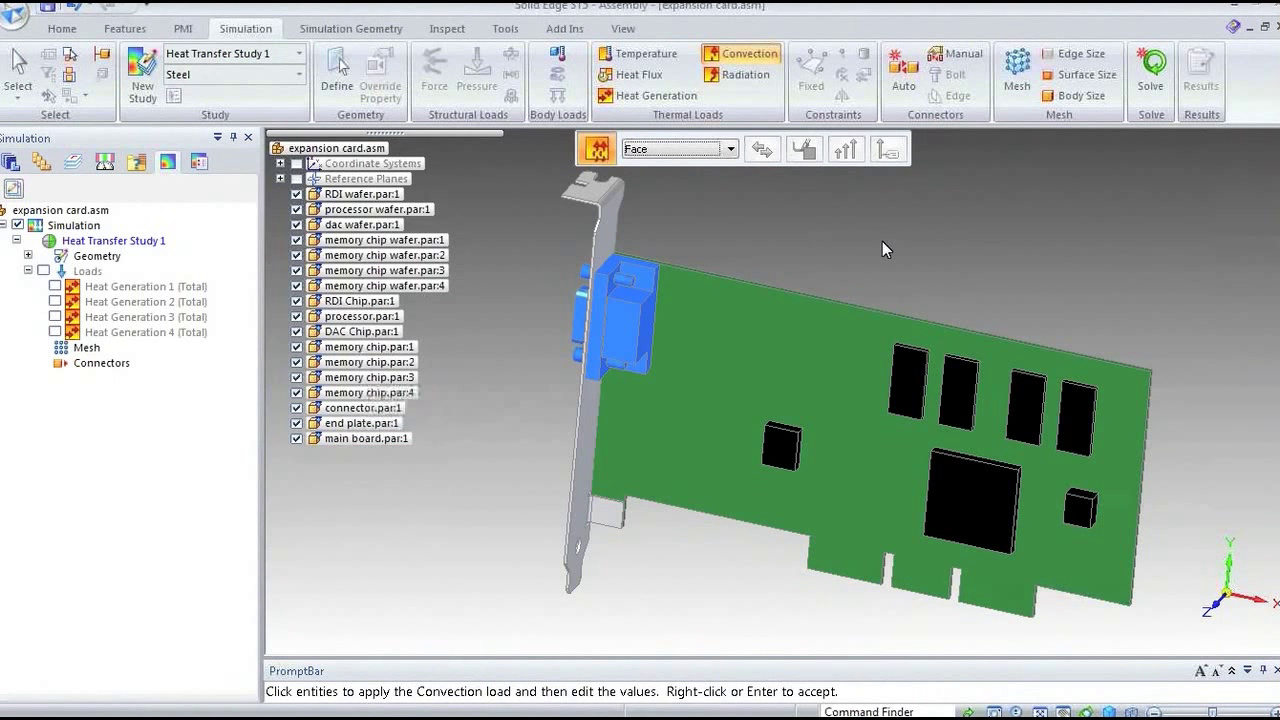
pyautogui.click(813, 320)
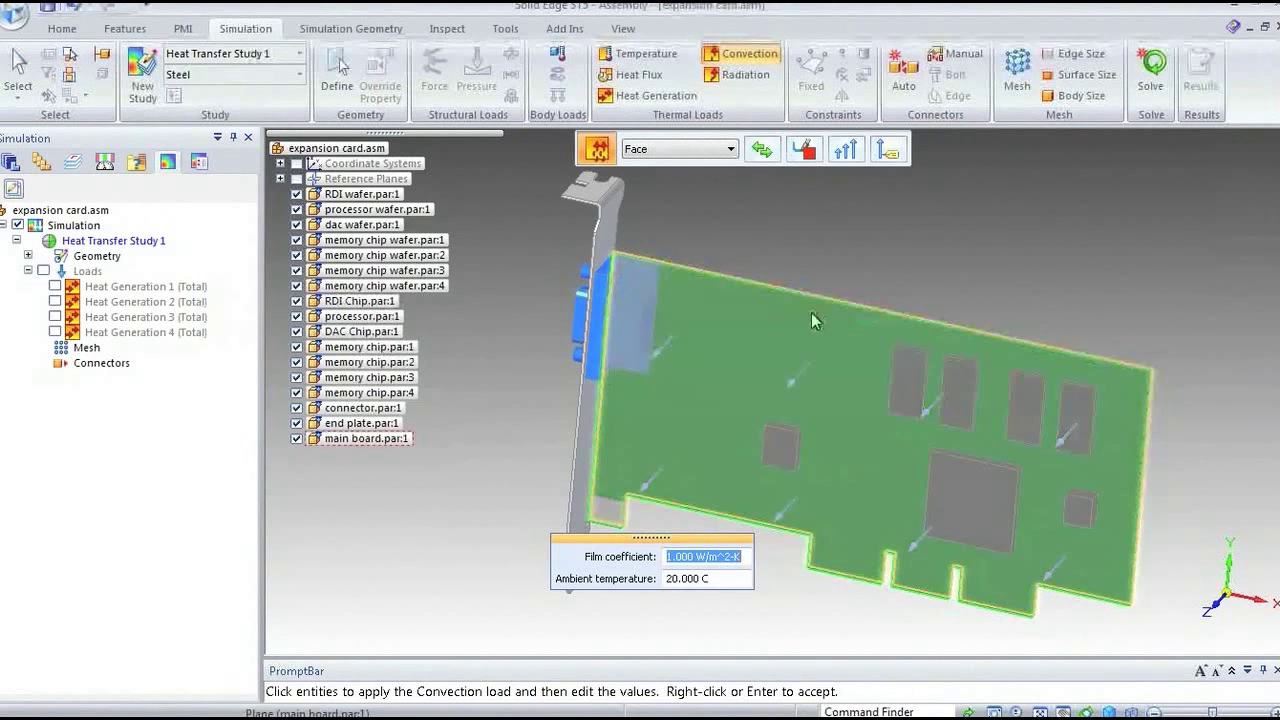
pyautogui.click(780, 445)
pyautogui.click(968, 500)
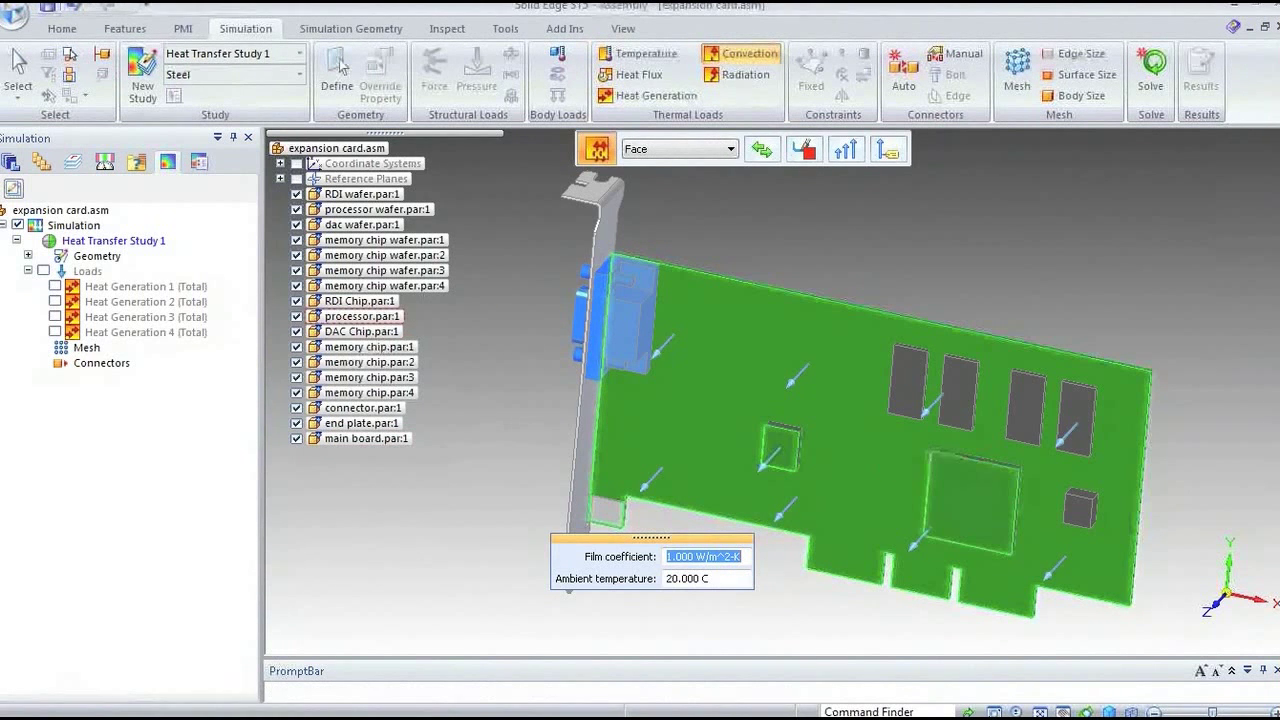
pyautogui.click(1079, 508)
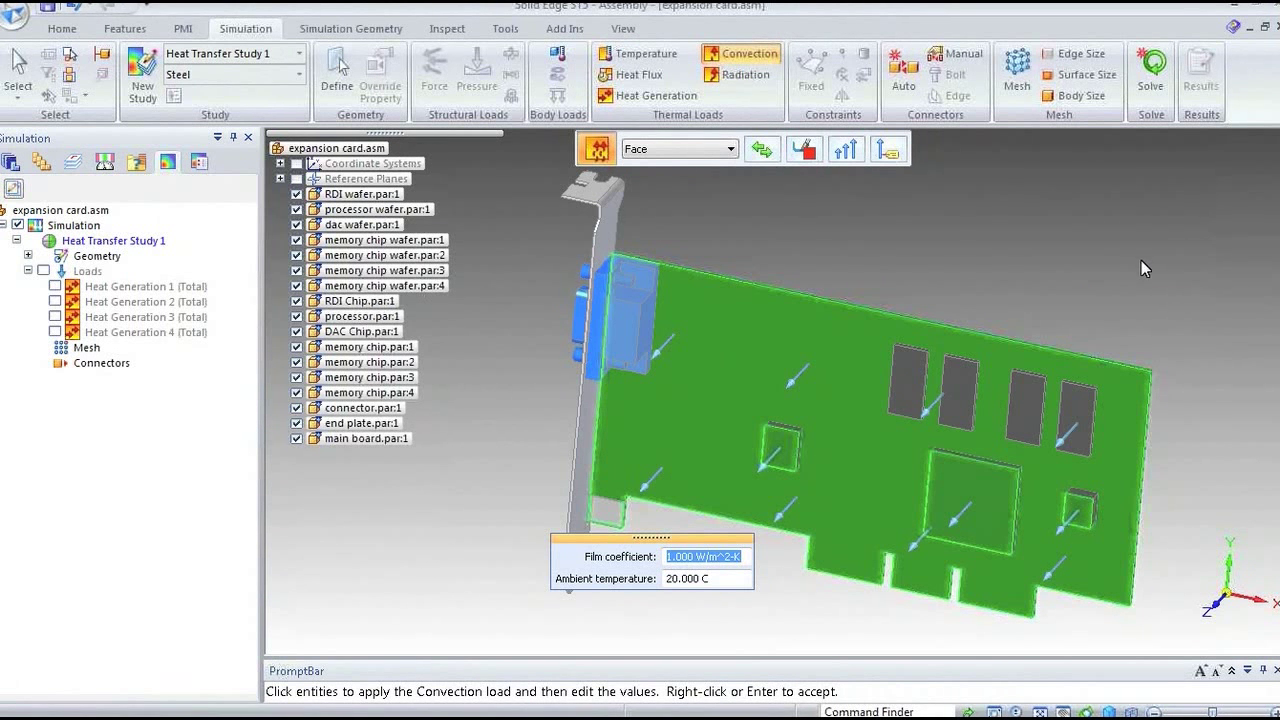
pyautogui.click(1077, 415)
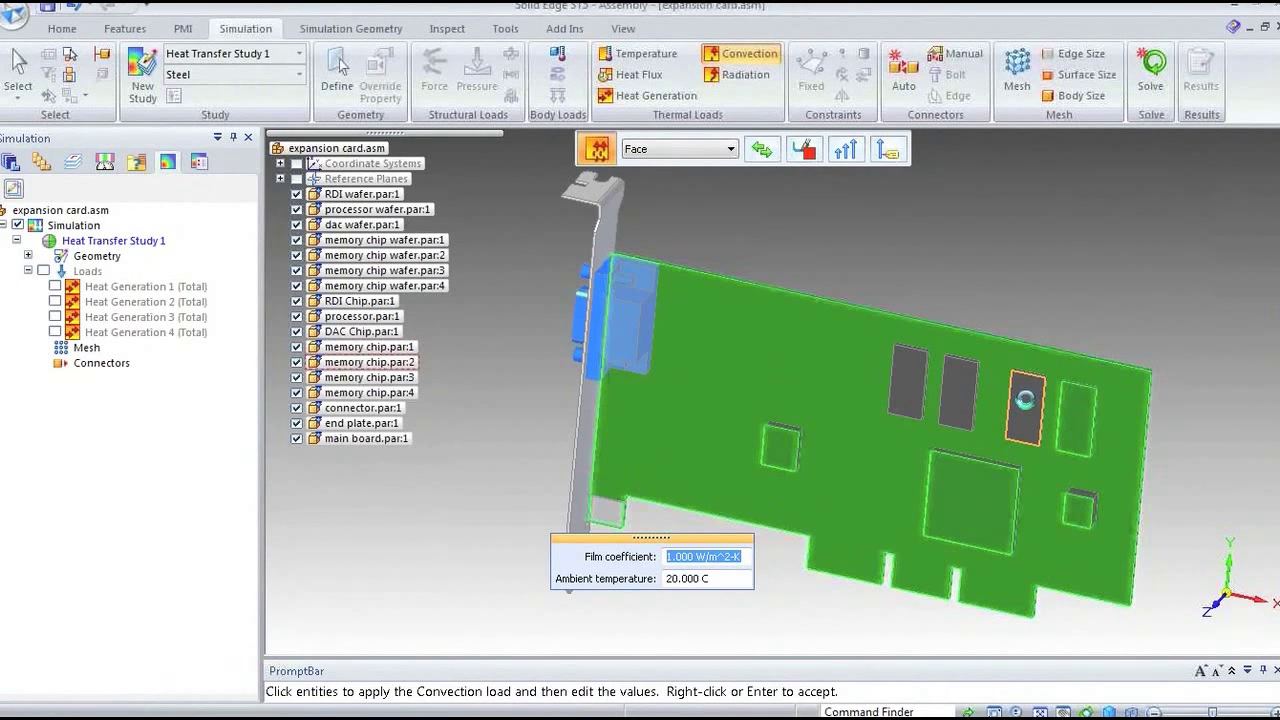
pyautogui.click(1026, 398)
pyautogui.click(958, 393)
pyautogui.click(923, 383)
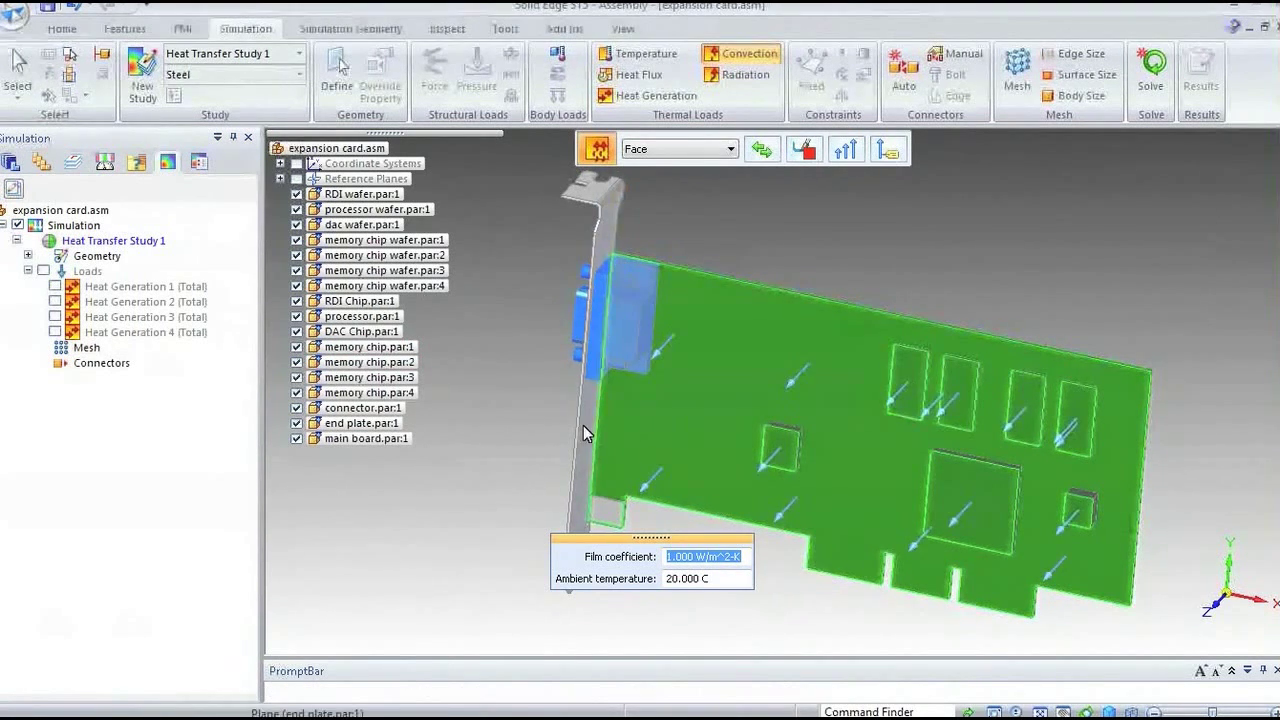
# Add the end plate and main board back faces to the convection load, apply a film coefficient of 10 W/m^2-K, and hide its symbols.
pyautogui.rightClick(923, 383)
pyautogui.moveTo(923, 383); pyautogui.dragTo(794, 231, button='middle')
pyautogui.click(966, 428)
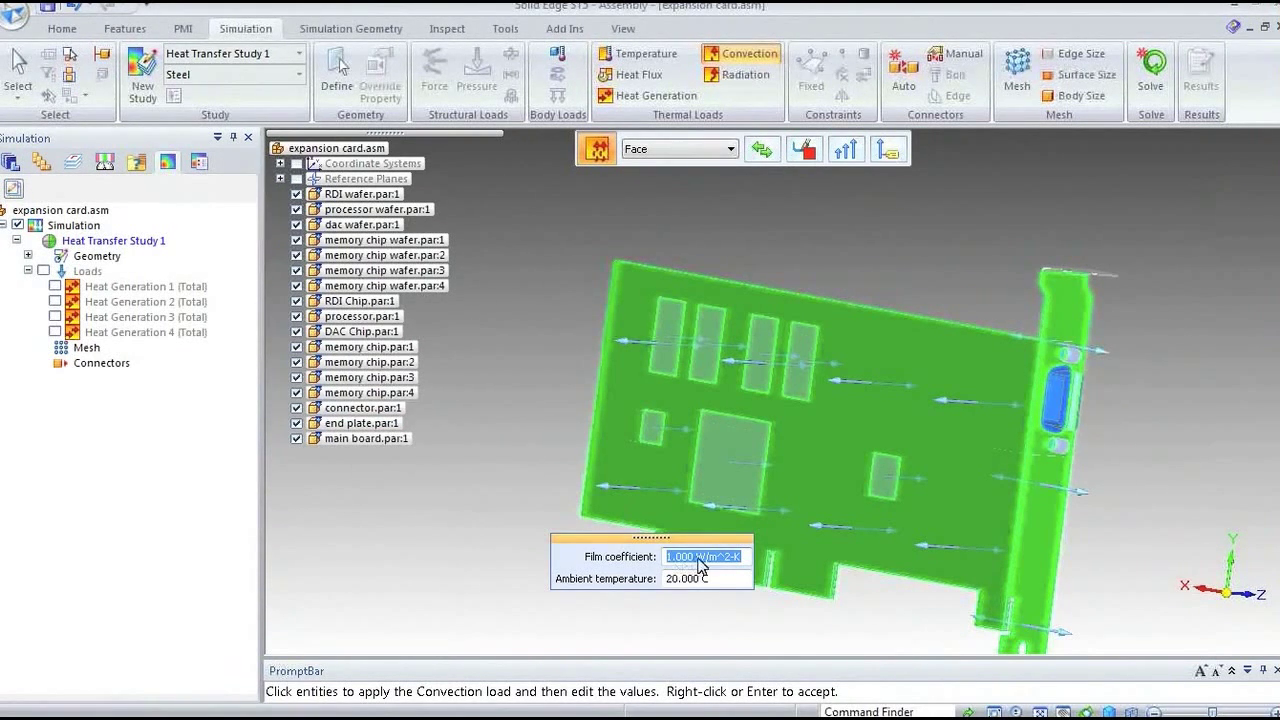
pyautogui.write('10')
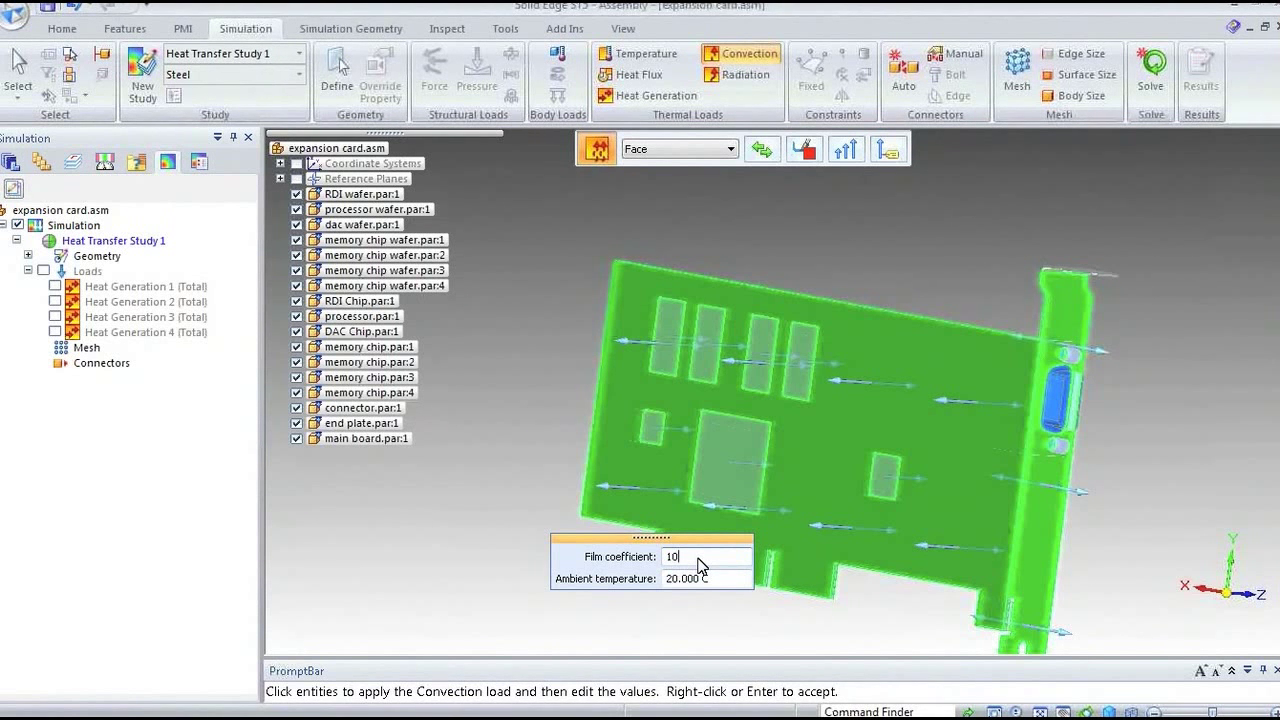
pyautogui.press('Return')
pyautogui.press('Return')
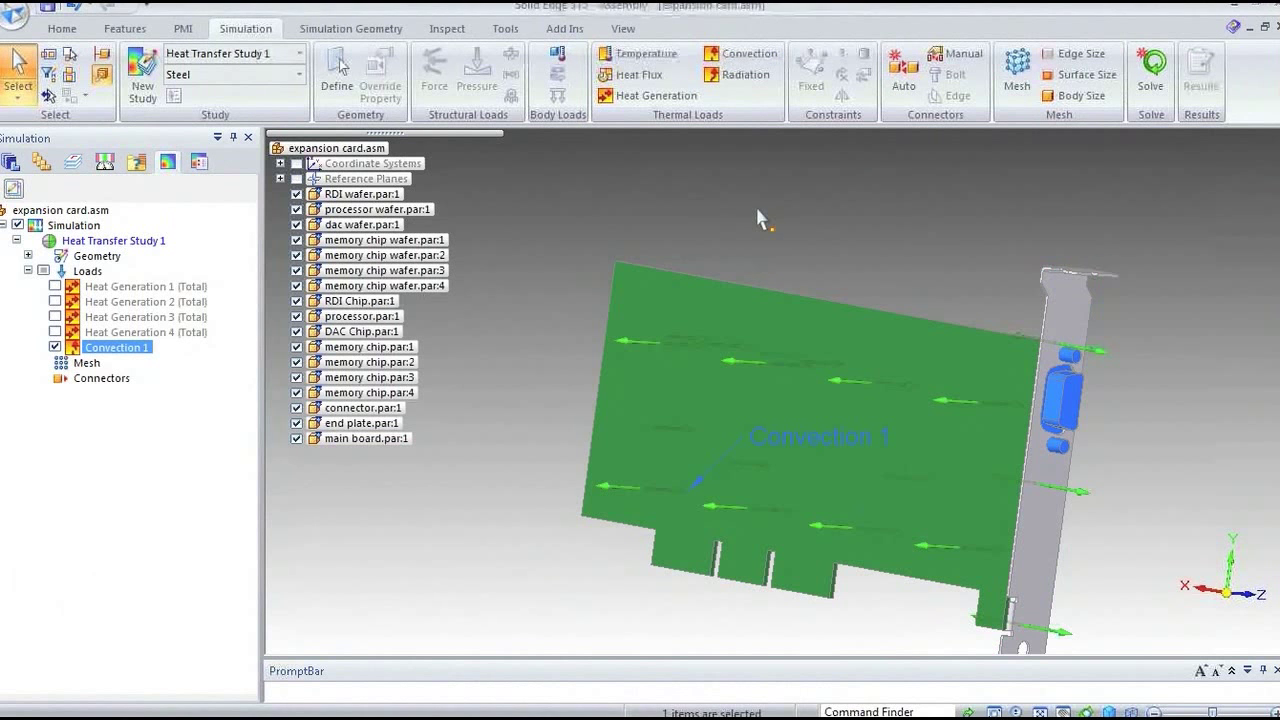
pyautogui.click(55, 347)
pyautogui.hotkey('ctrl', 't')
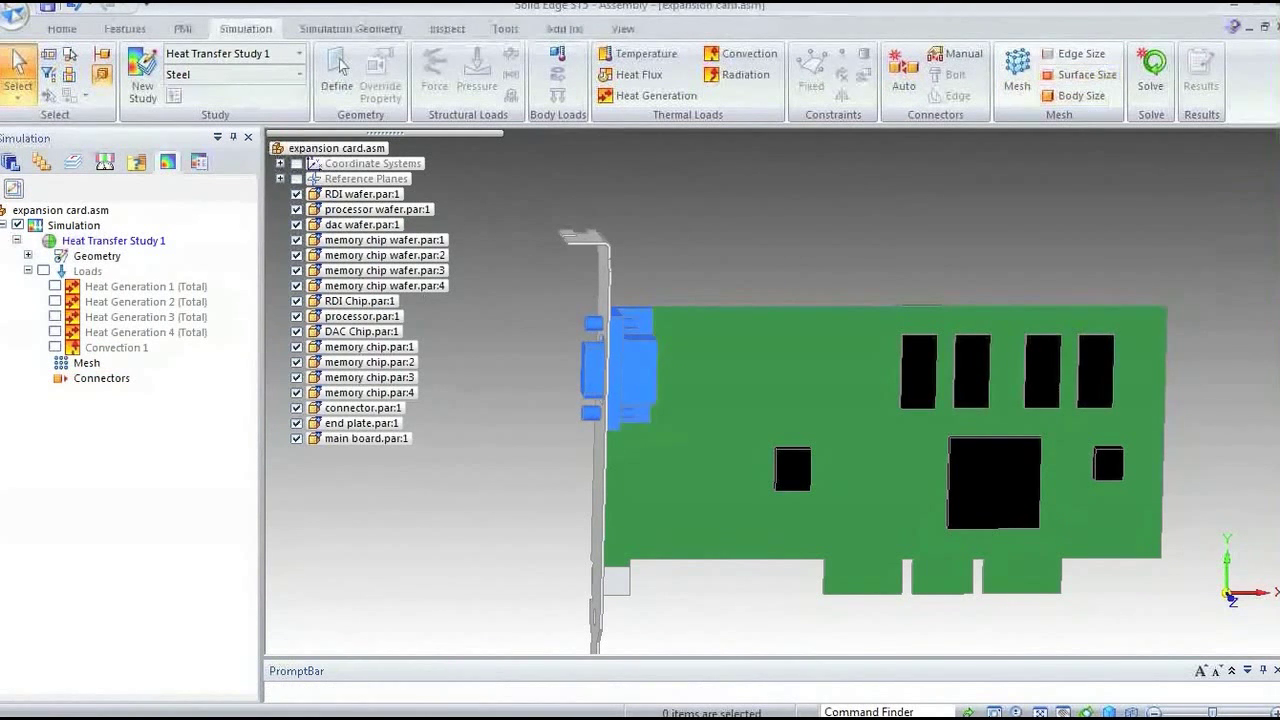
# Create automatic glue connectors between all components with a 0.12 mm search distance, review their list, and hide the connector symbols.
pyautogui.click(903, 75)
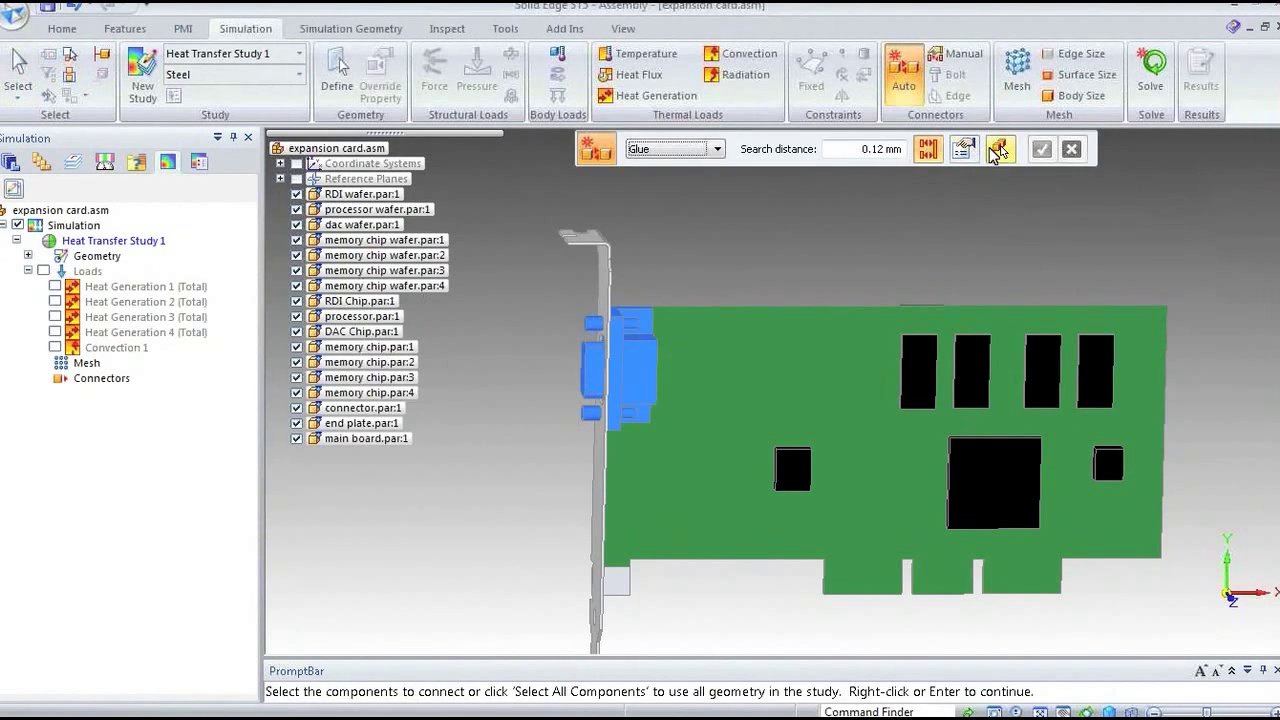
pyautogui.click(998, 149)
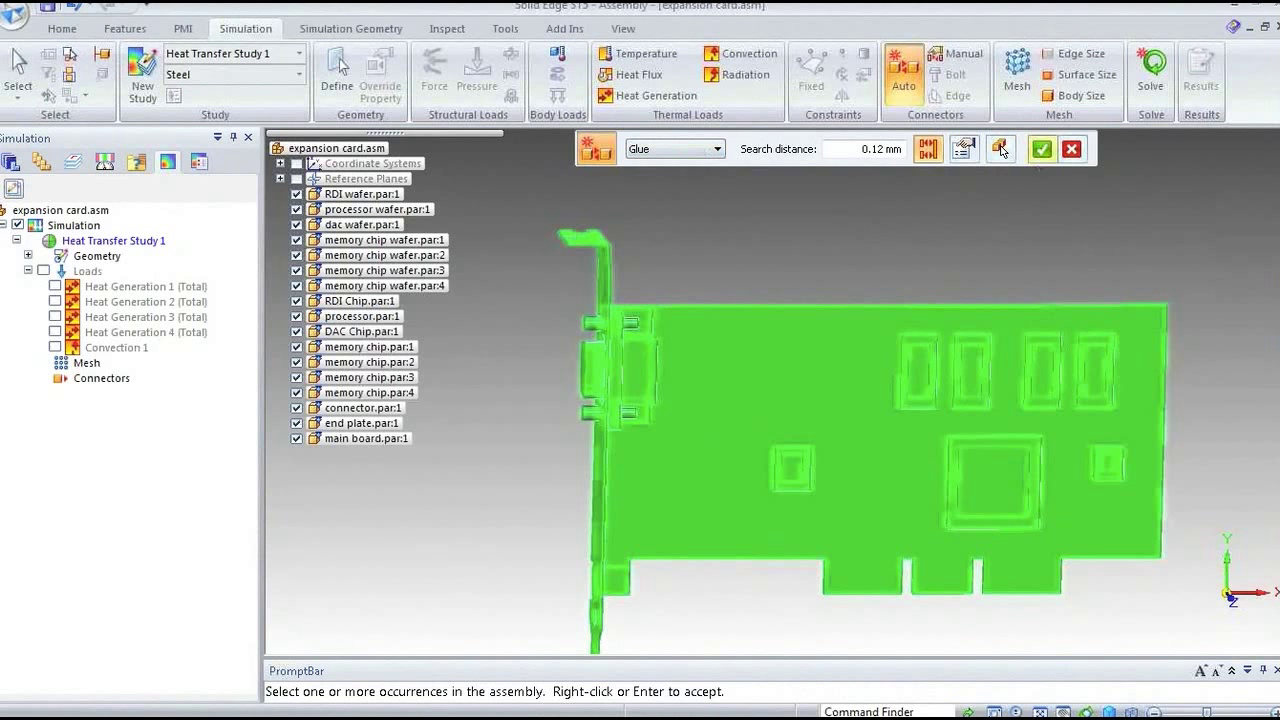
pyautogui.rightClick(914, 255)
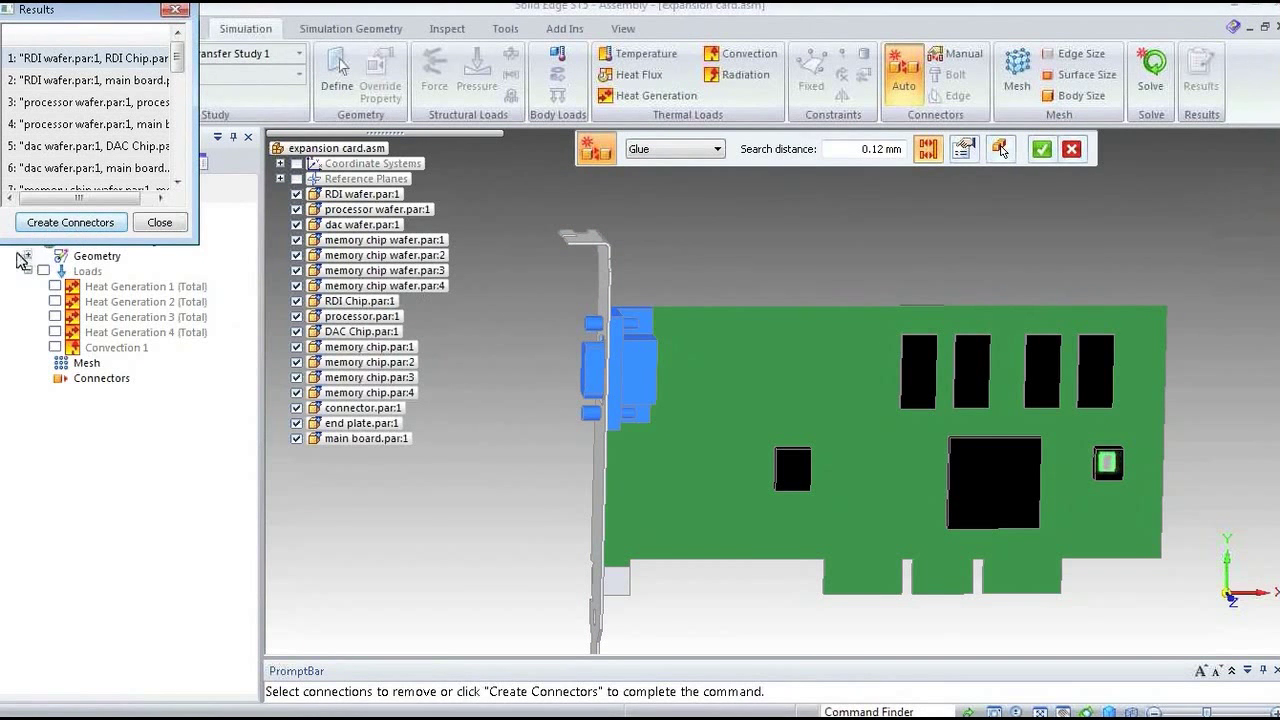
pyautogui.click(88, 226)
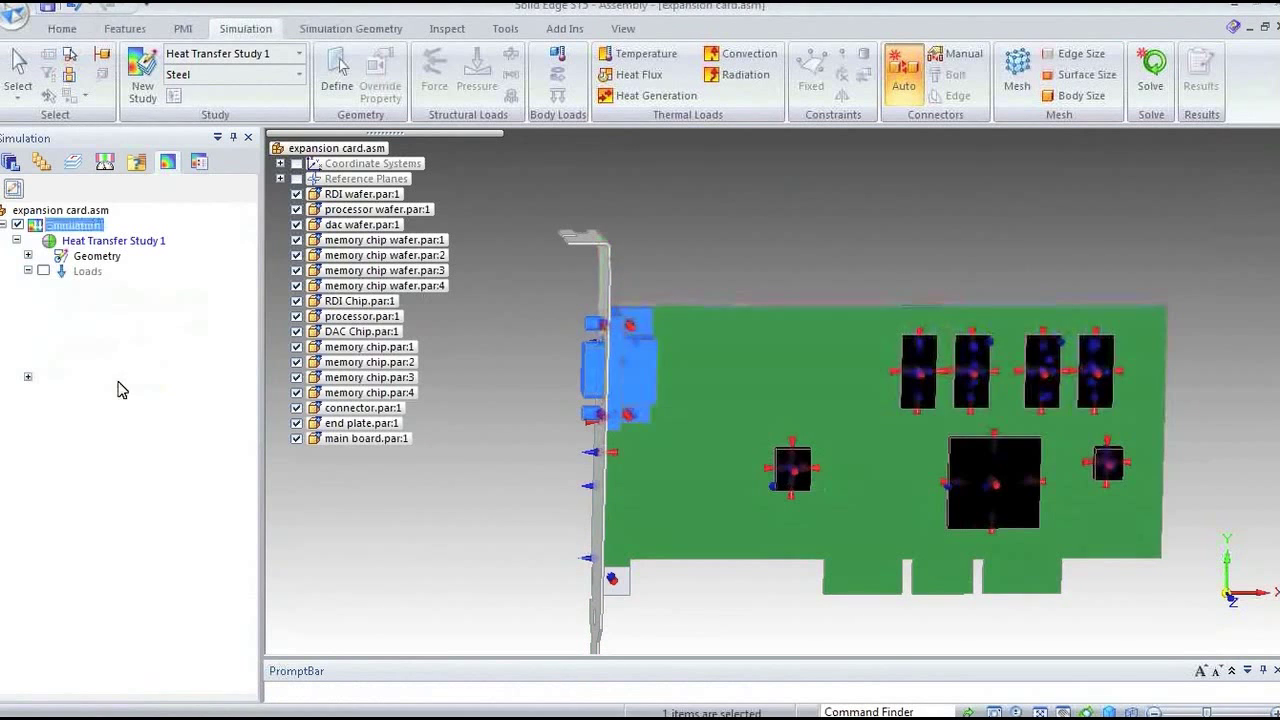
pyautogui.click(28, 377)
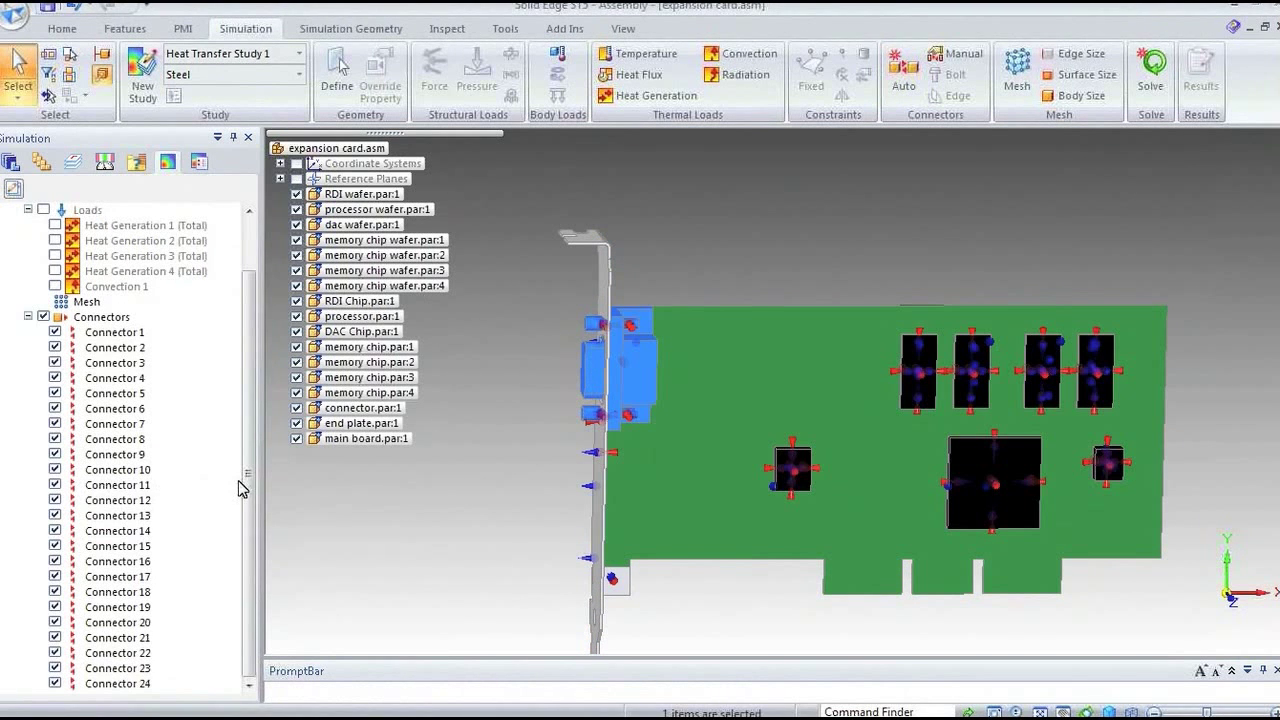
pyautogui.click(28, 316)
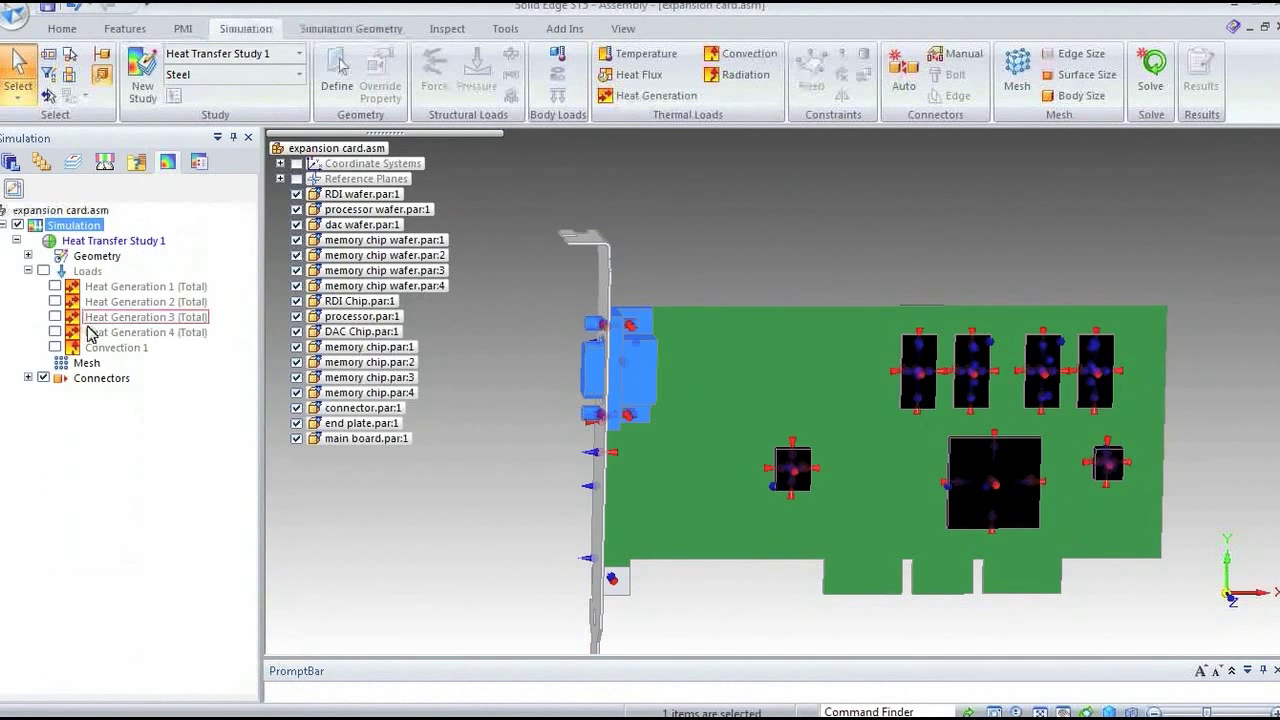
pyautogui.click(43, 377)
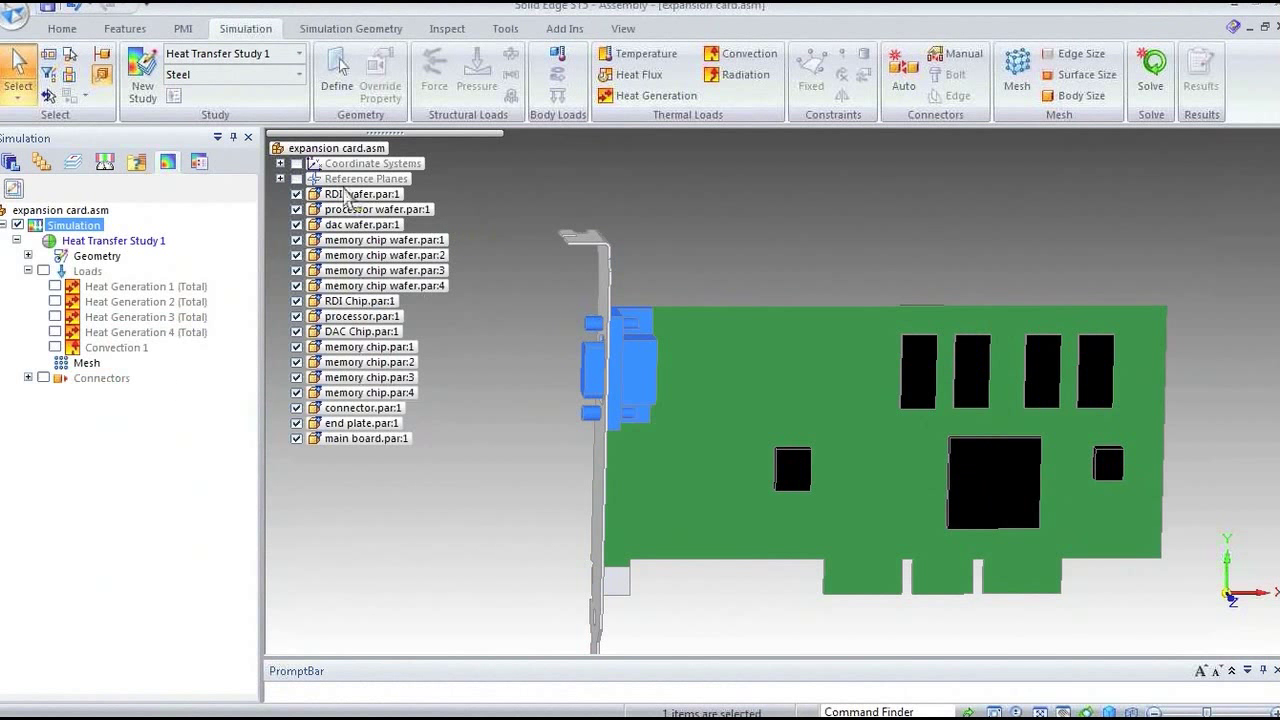
# Set a slightly coarser tetrahedral mesh for Heat Transfer Study 1, then mesh and solve it.
pyautogui.click(1017, 70)
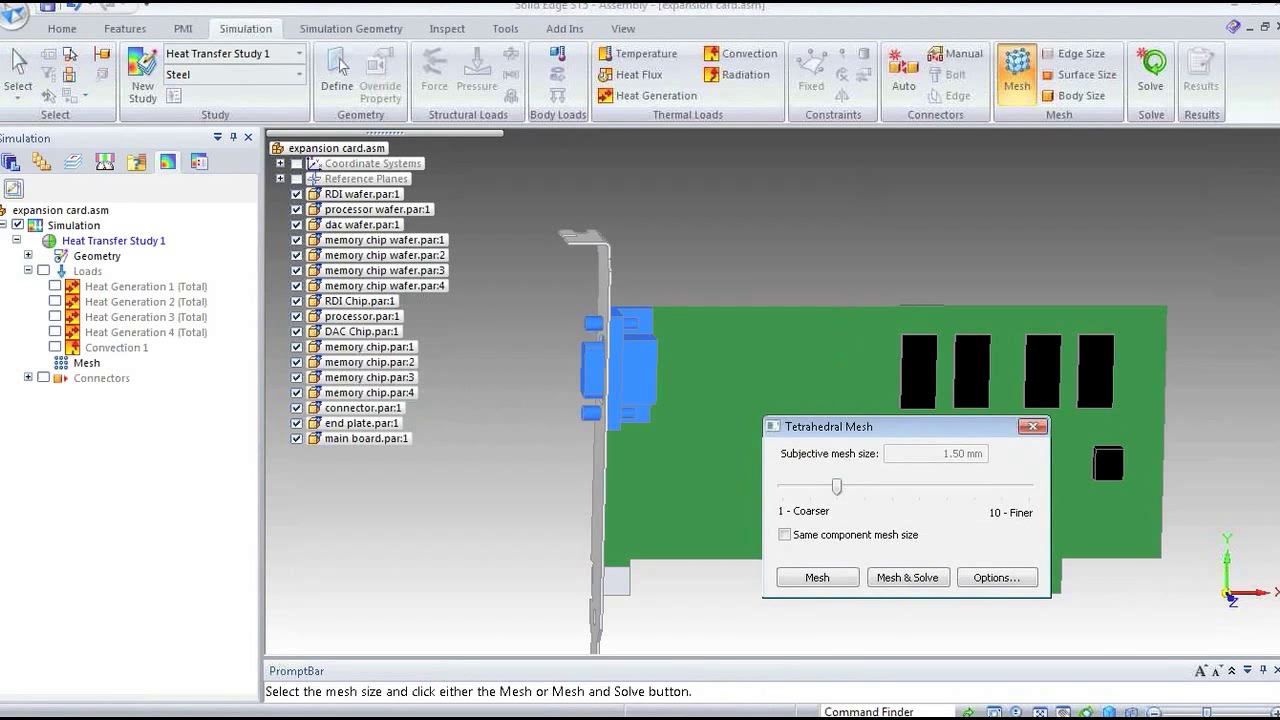
pyautogui.moveTo(826, 488); pyautogui.dragTo(810, 488)
pyautogui.click(907, 577)
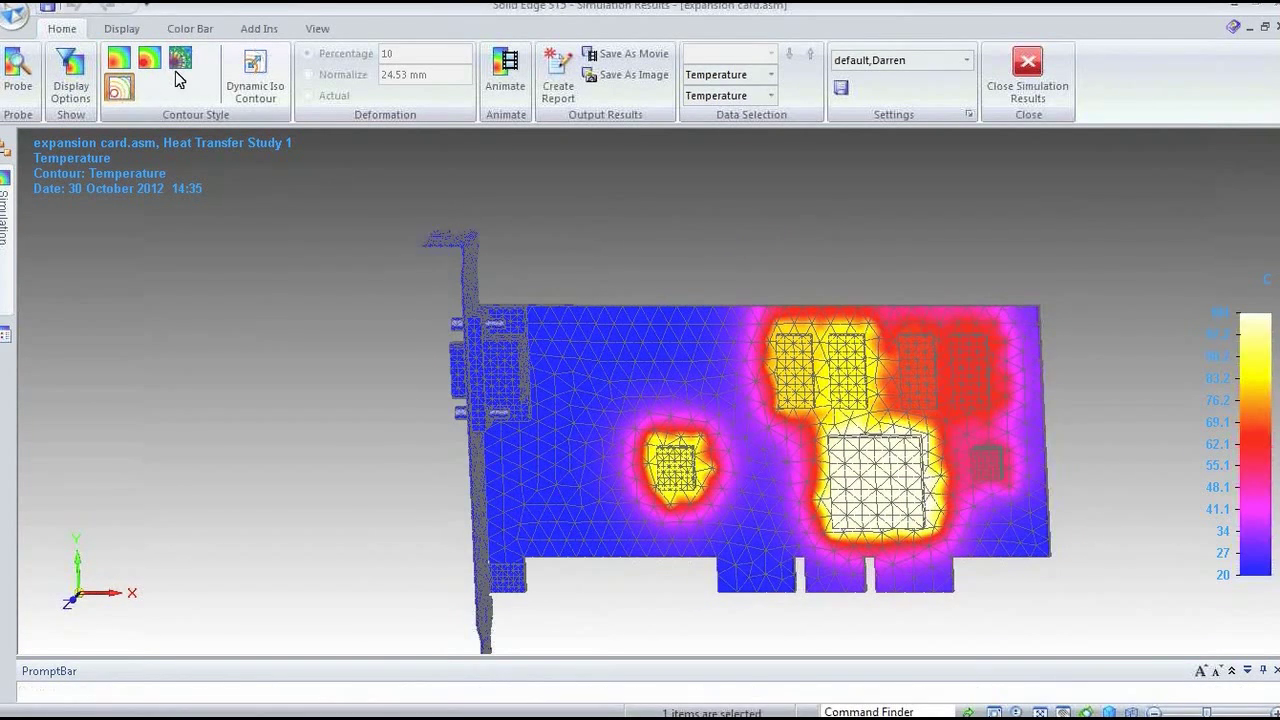
# Examine the temperature results as contour lines and distinct bands, and sweep a dynamic iso contour through the expansion card.
pyautogui.click(118, 88)
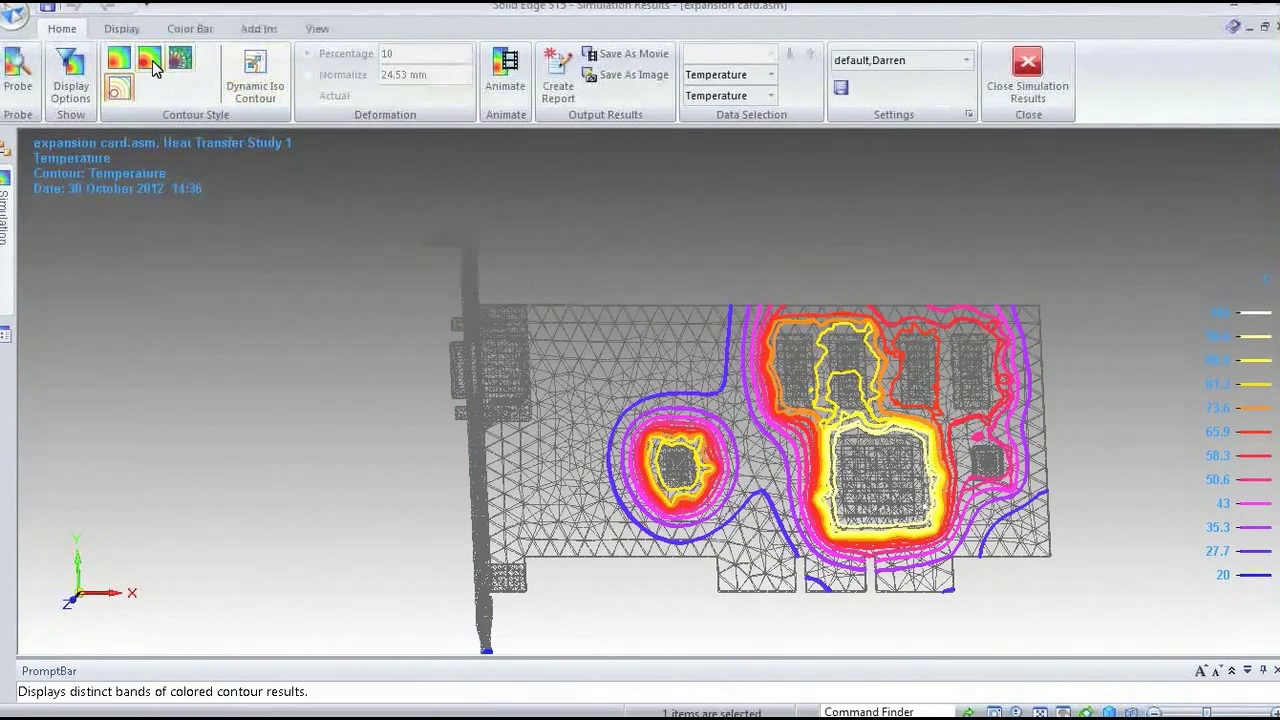
pyautogui.click(255, 75)
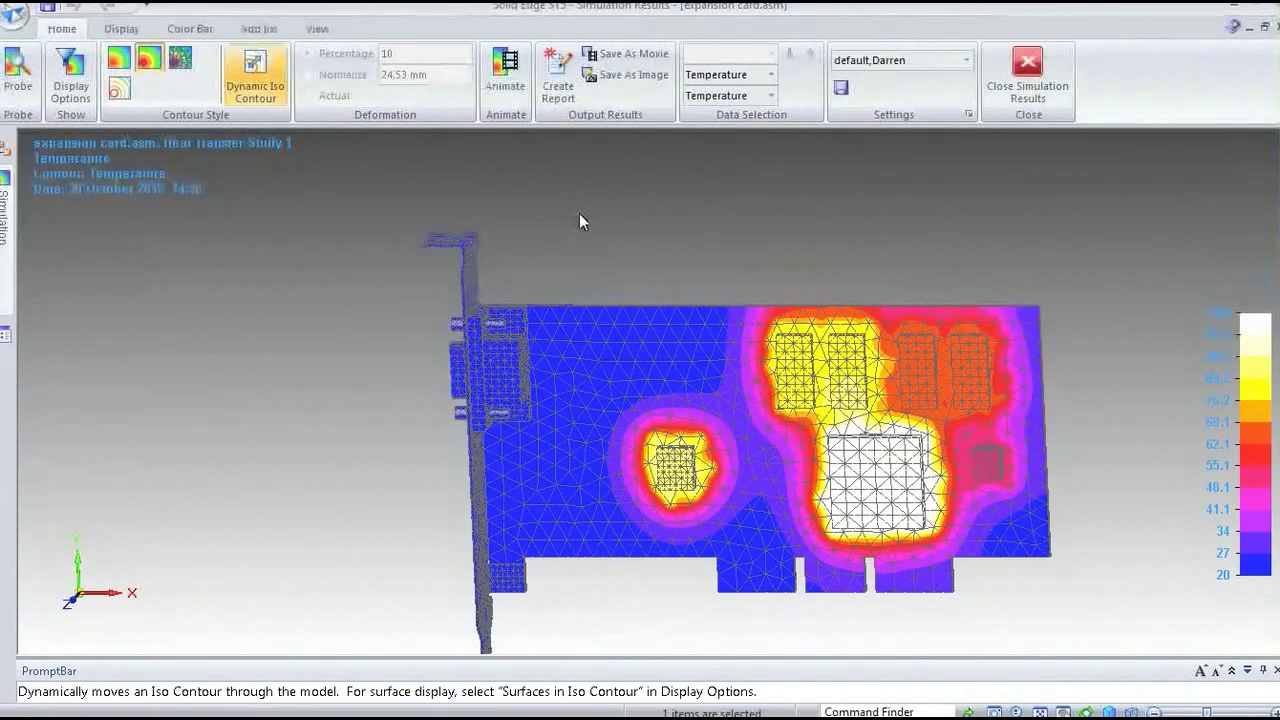
pyautogui.moveTo(951, 427); pyautogui.dragTo(708, 191)
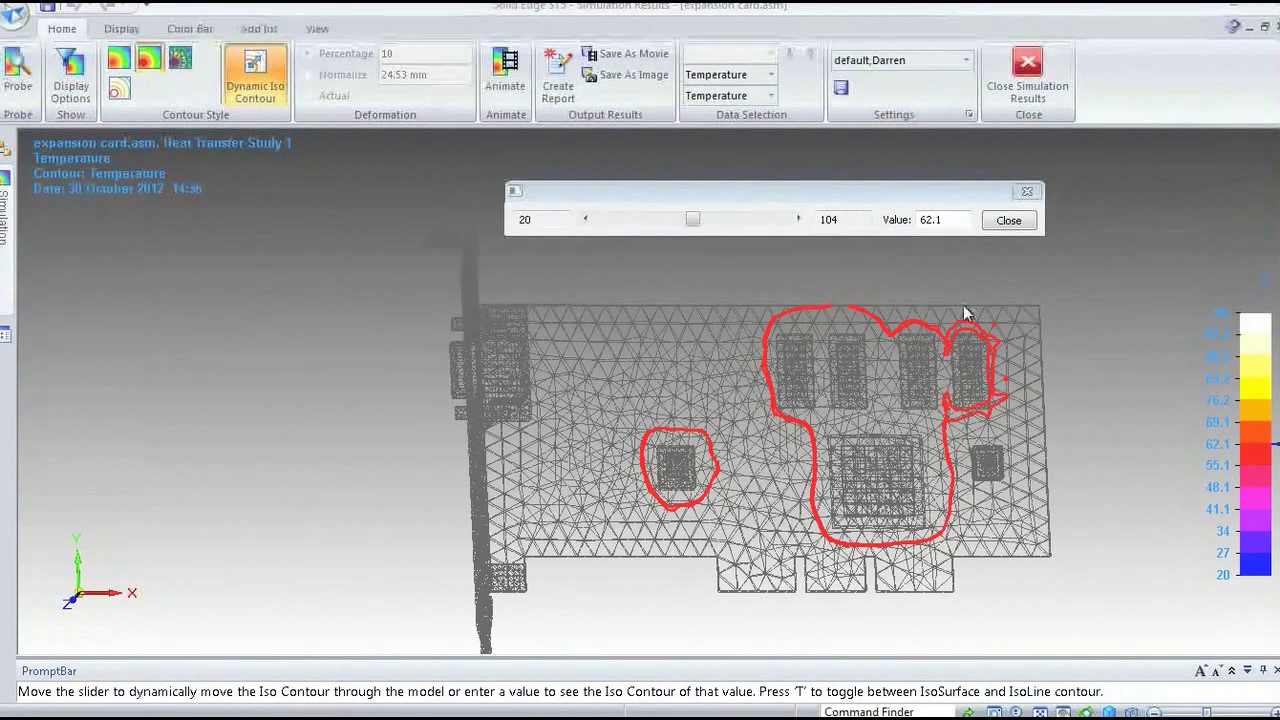
pyautogui.click(698, 220)
pyautogui.moveTo(707, 228)
pyautogui.mouseDown()
pyautogui.moveTo(751, 220)
pyautogui.moveTo(692, 219)
pyautogui.mouseUp()
pyautogui.click(1008, 220)
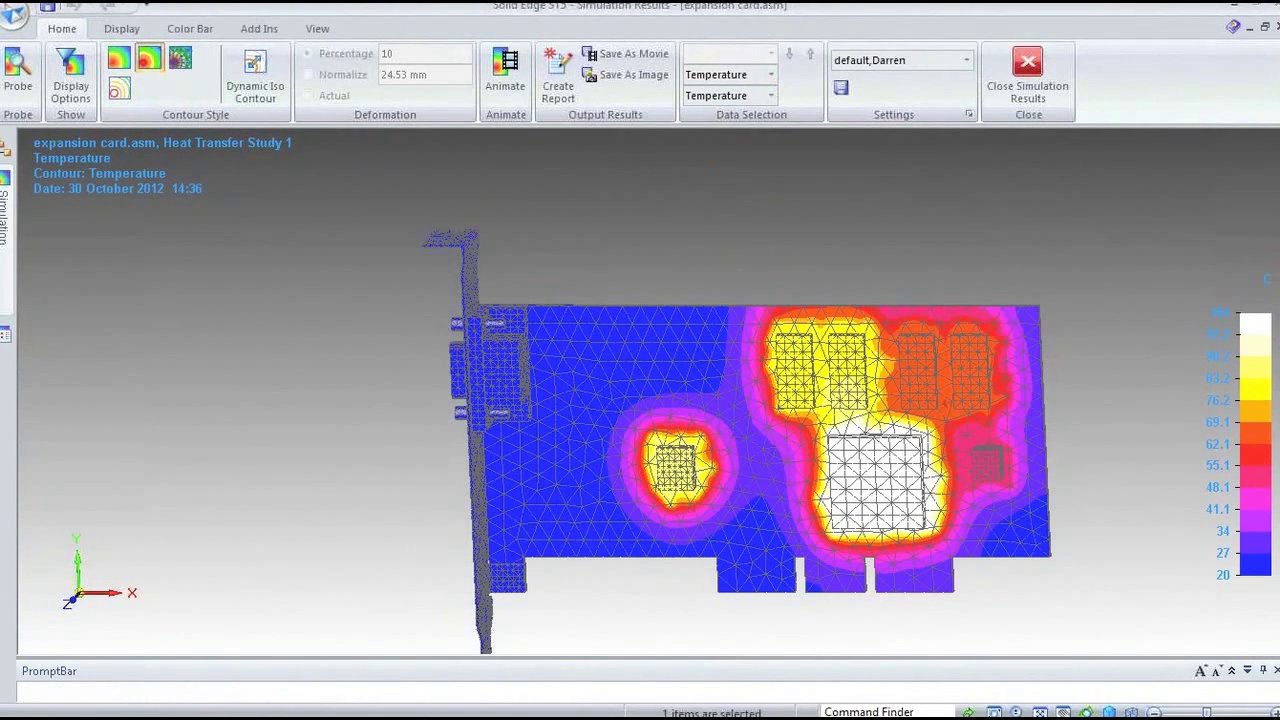
# Check the available result components for the temperature plot and close the simulation results.
pyautogui.click(770, 99)
pyautogui.click(729, 117)
pyautogui.click(1027, 75)
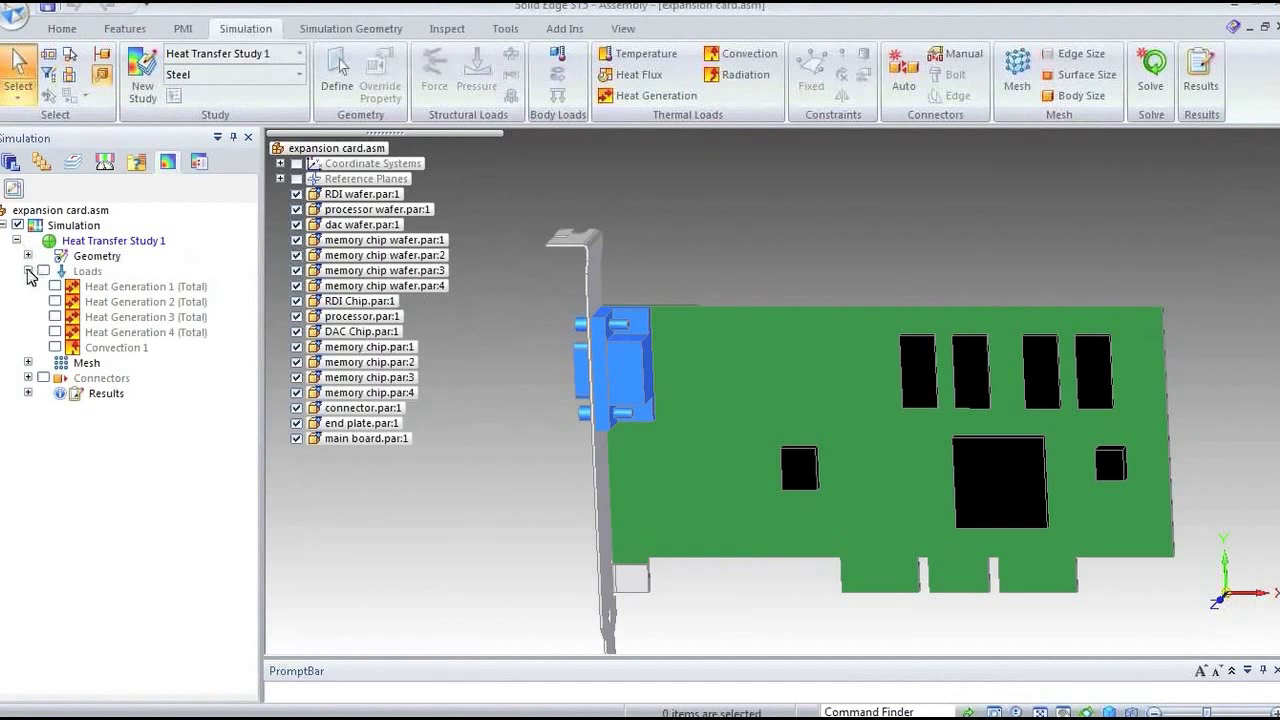
# Create a second study of type Steady State Heat Transfer + Linear Static with a tetrahedral mesh.
pyautogui.click(28, 271)
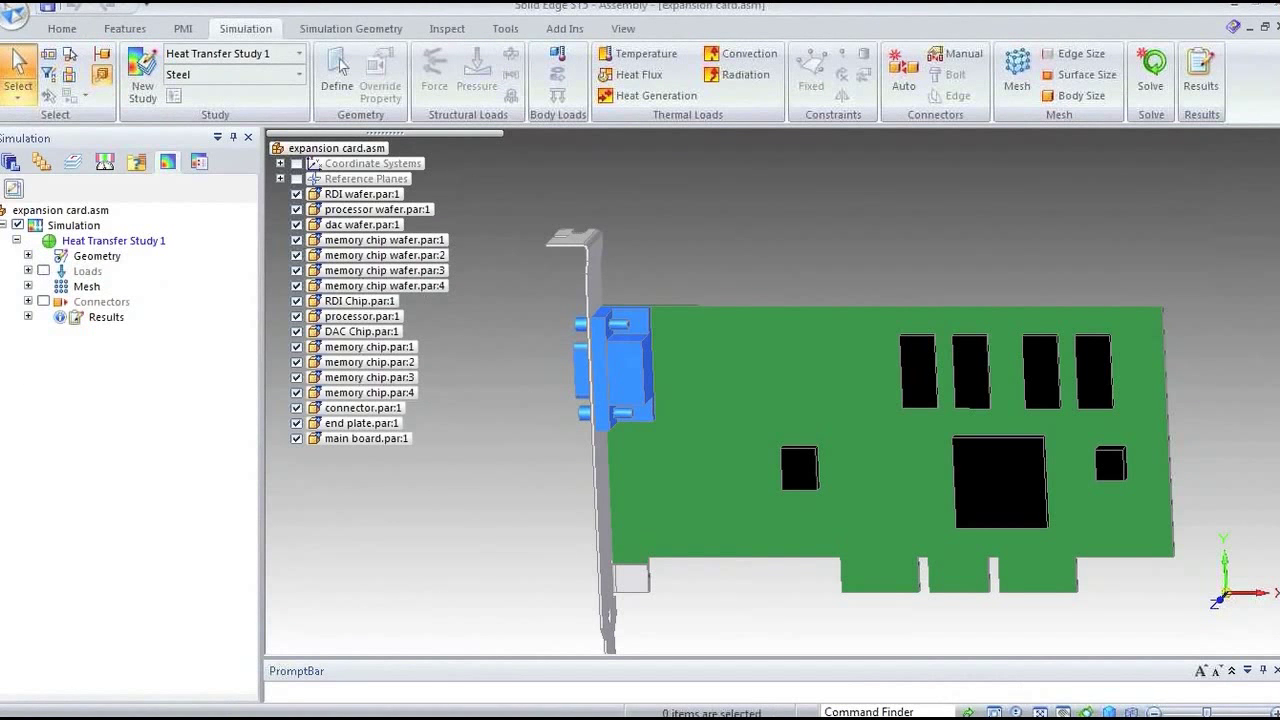
pyautogui.rightClick(72, 228)
pyautogui.click(74, 226)
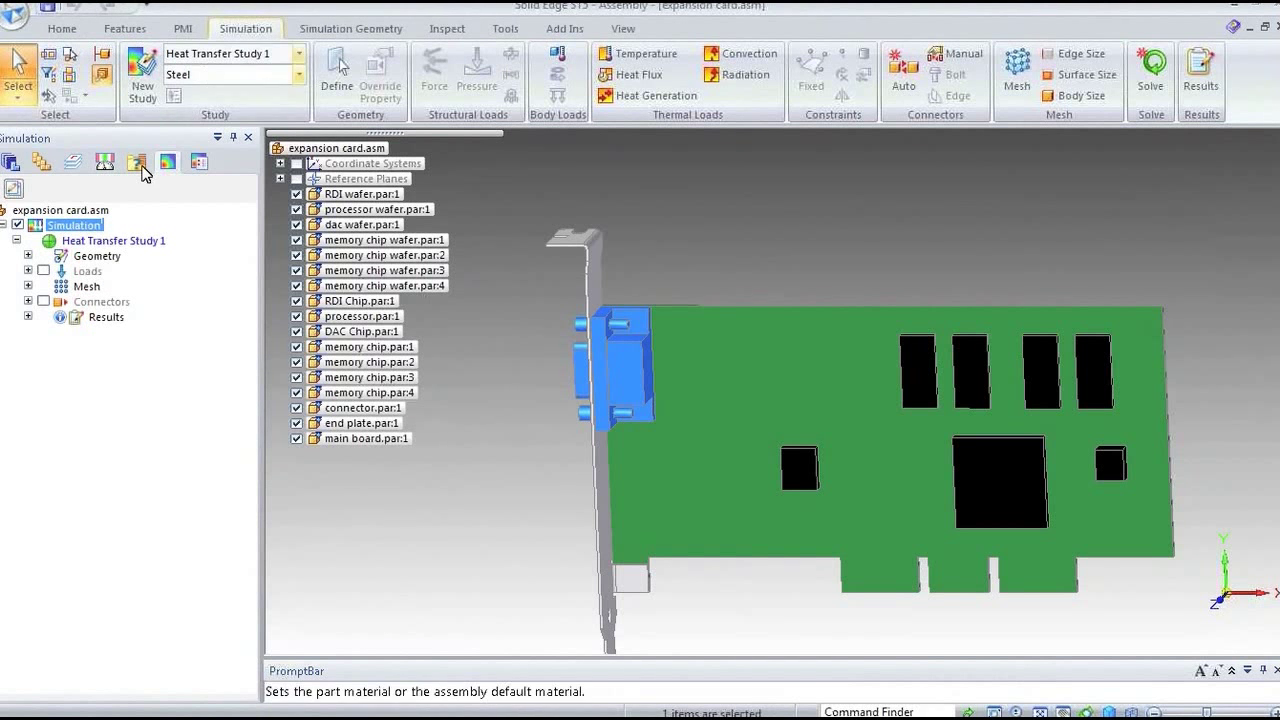
pyautogui.rightClick(79, 227)
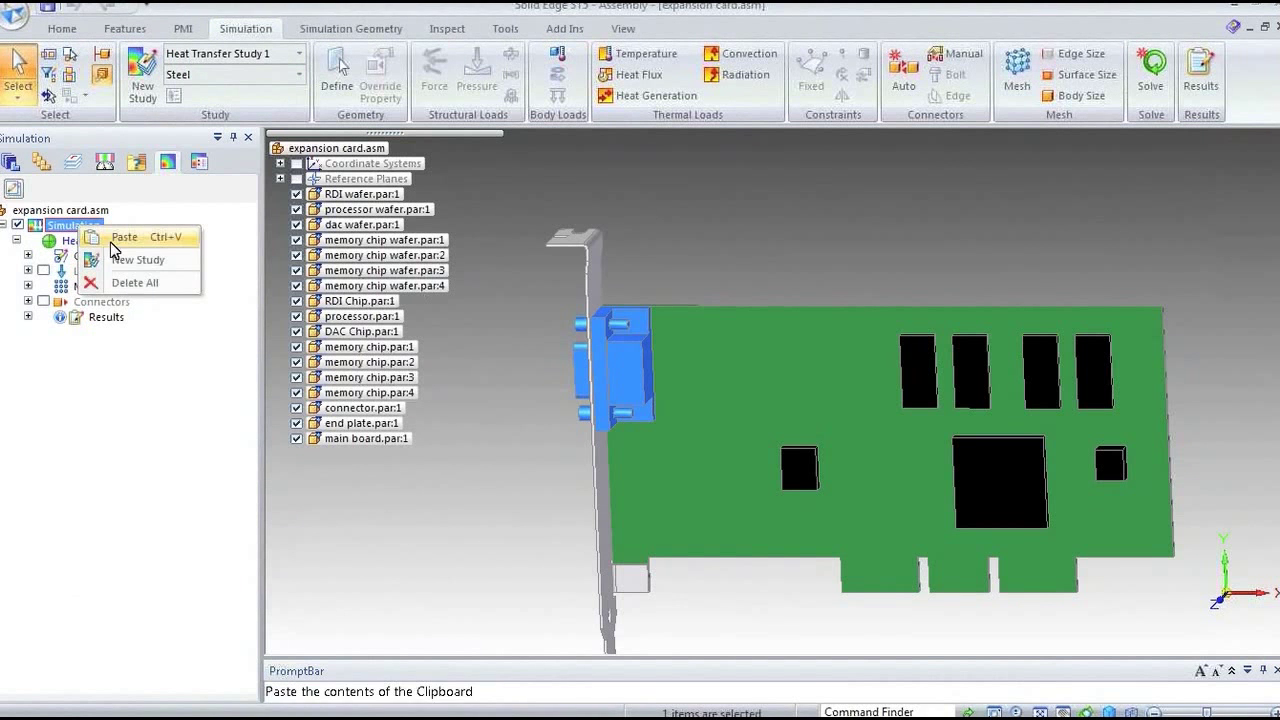
pyautogui.click(132, 259)
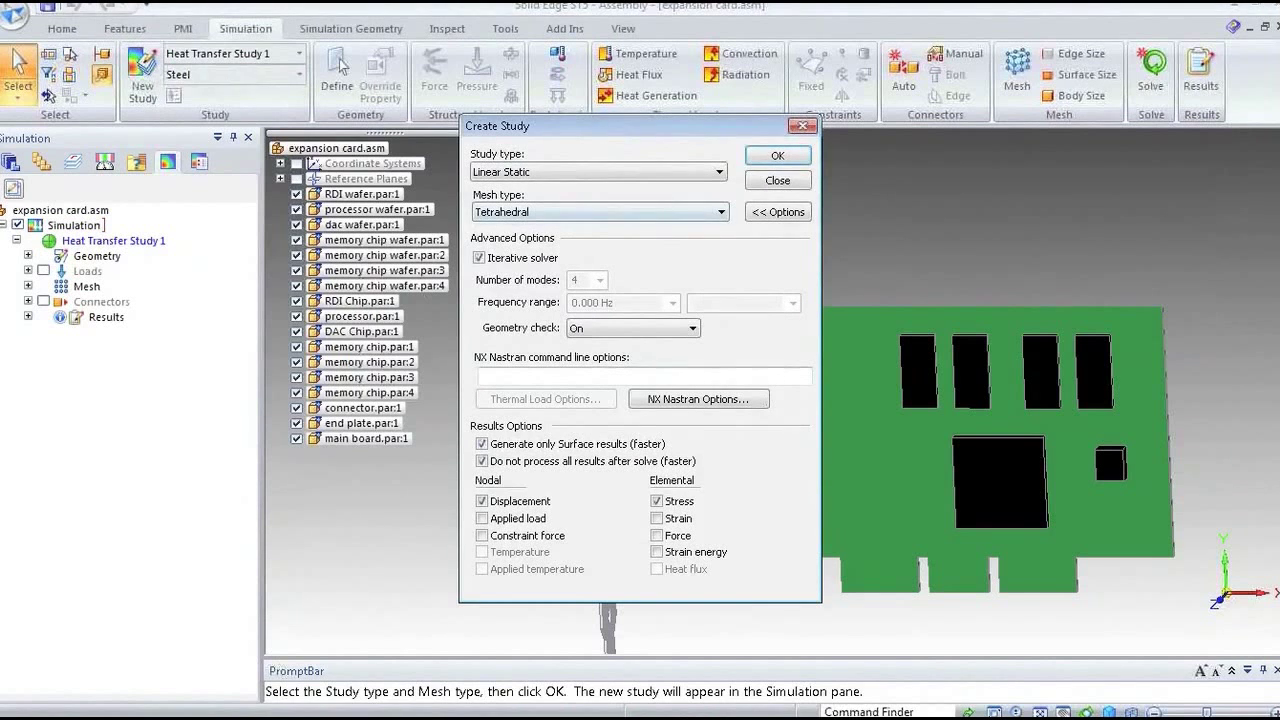
pyautogui.click(718, 172)
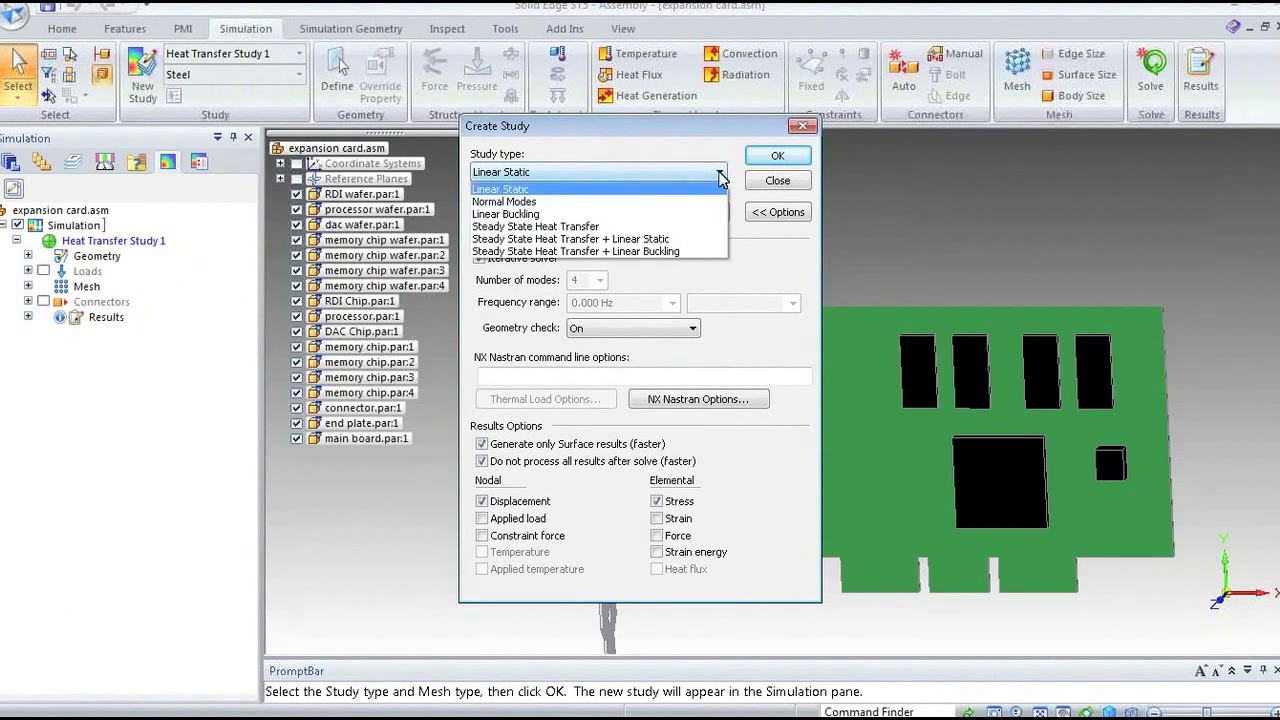
pyautogui.click(624, 240)
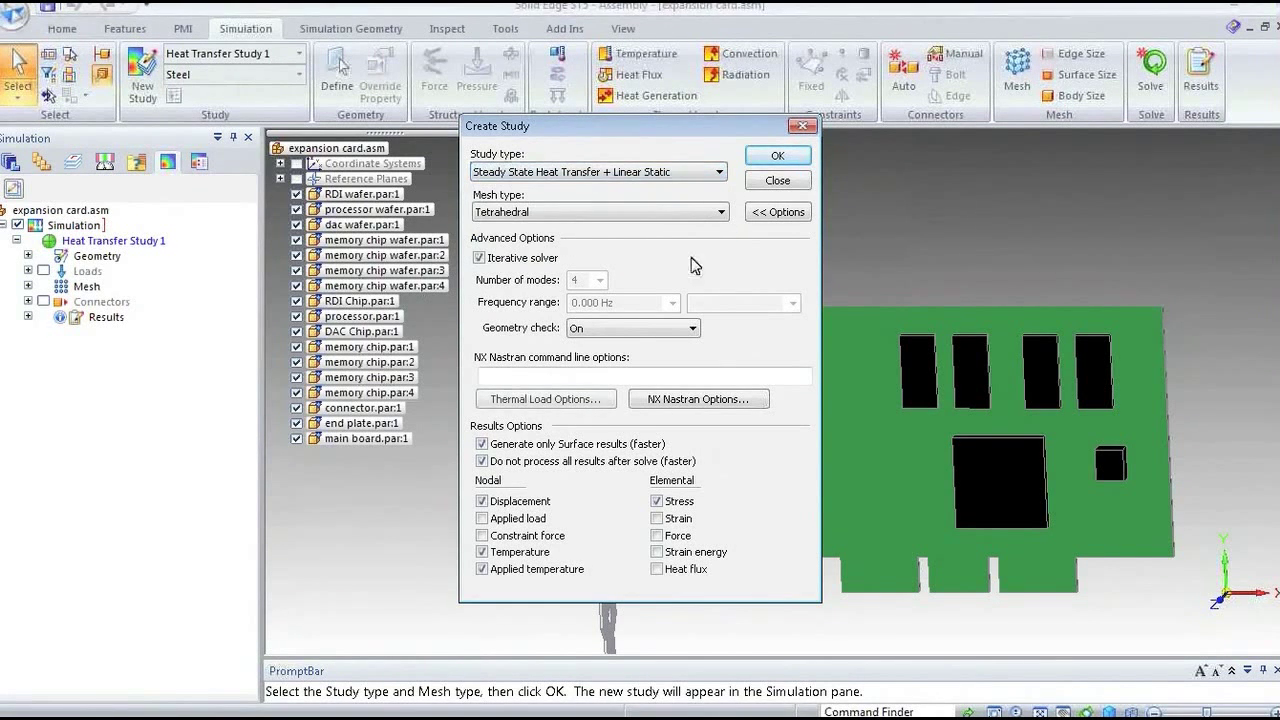
pyautogui.click(768, 157)
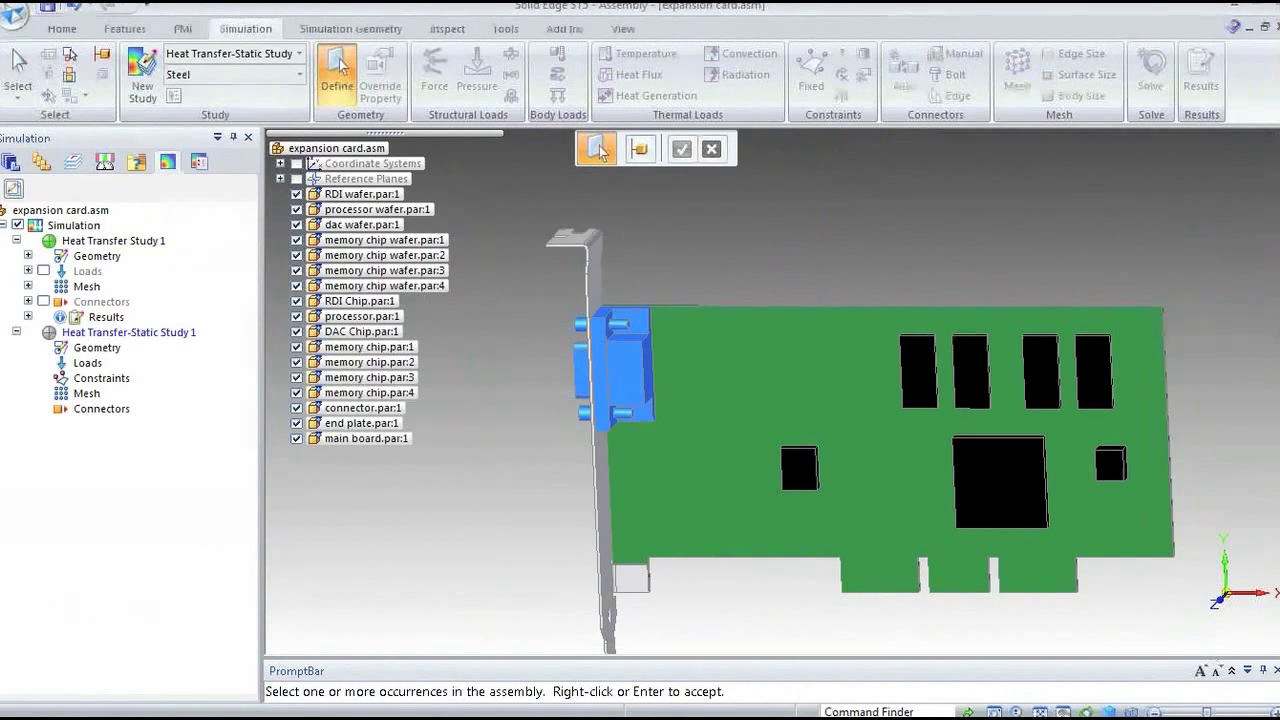
# Define all expansion card components as the geometry of Heat Transfer-Static Study 1.
pyautogui.click(660, 540)
pyautogui.click(617, 615)
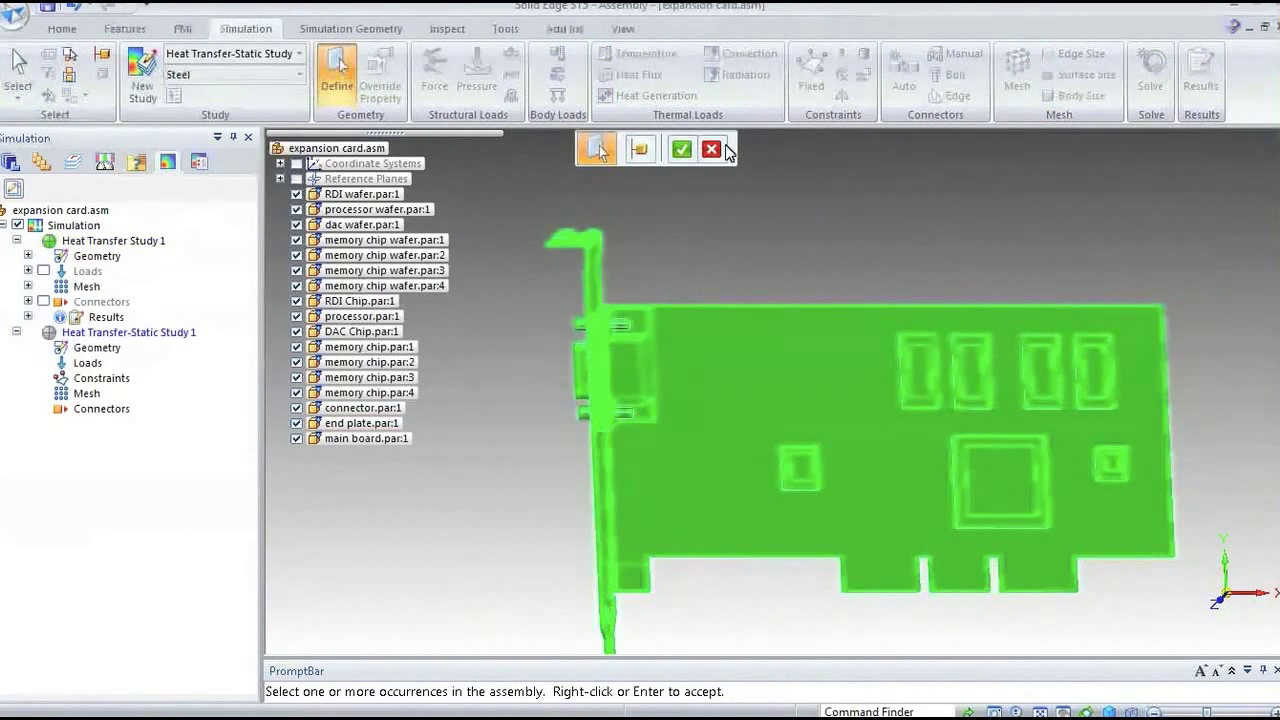
pyautogui.click(696, 162)
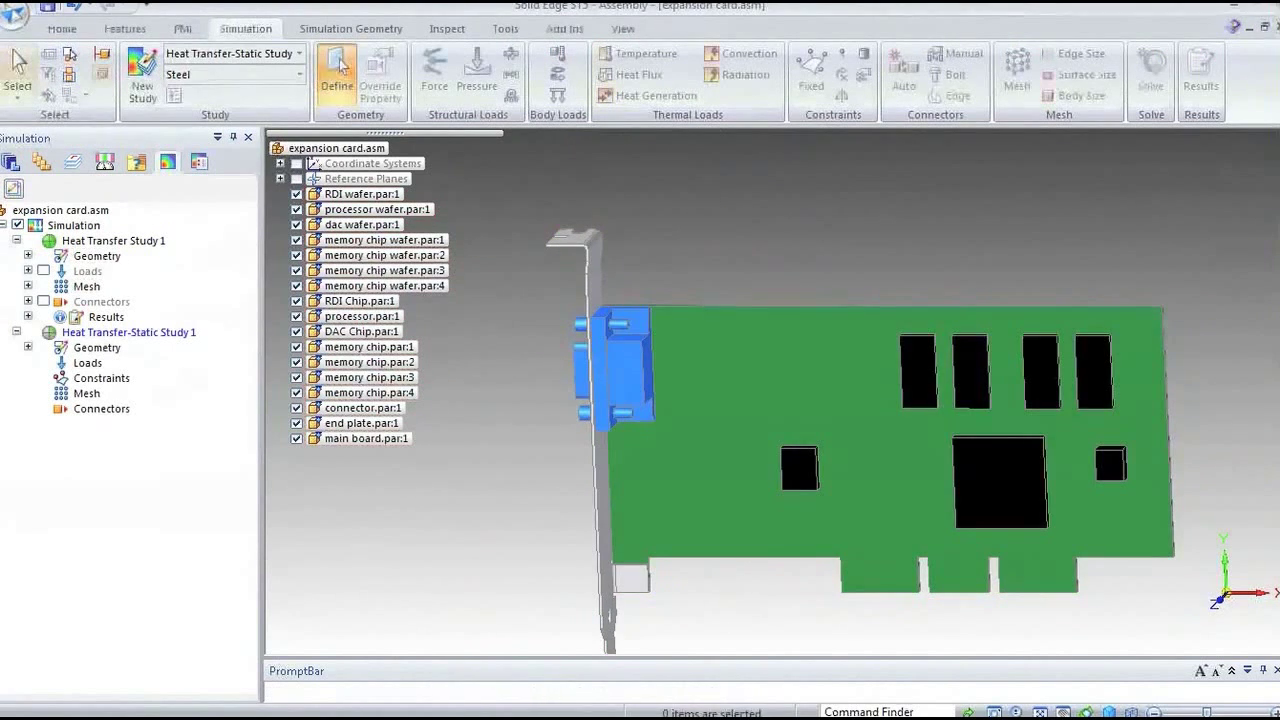
# Copy the loads of Heat Transfer Study 1 into the loads of Heat Transfer-Static Study 1.
pyautogui.click(87, 271)
pyautogui.rightClick(87, 271)
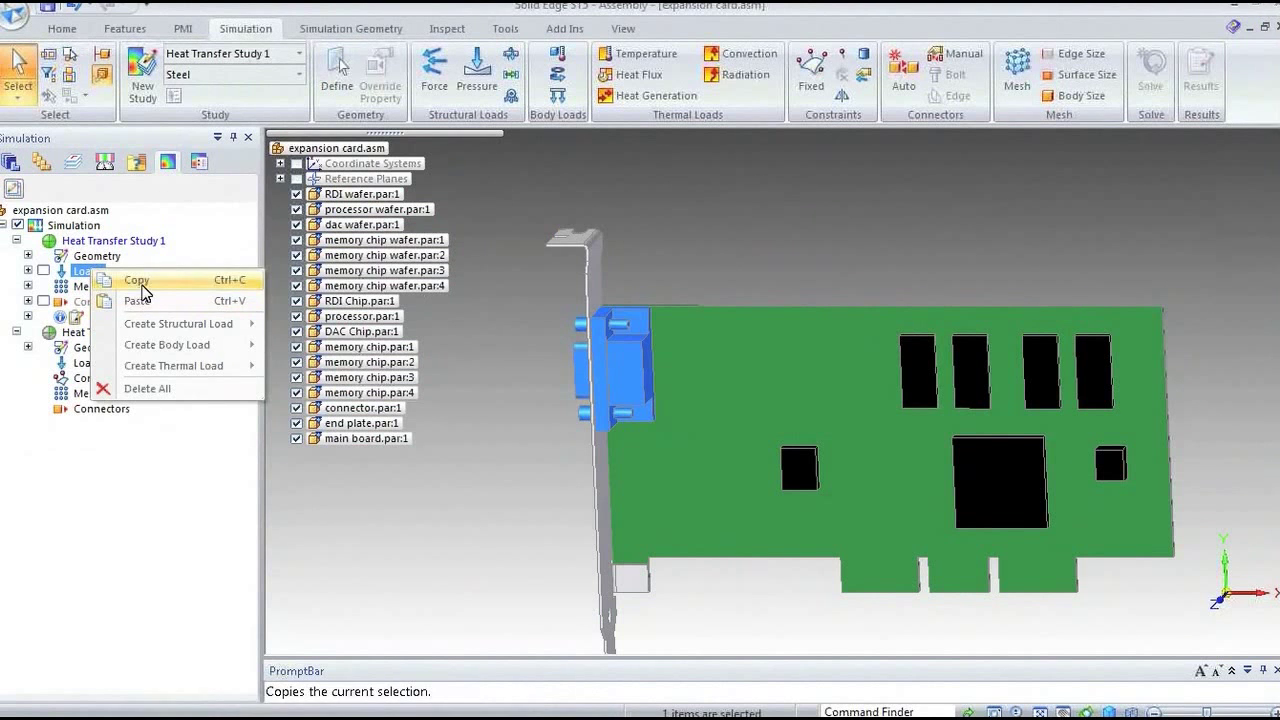
pyautogui.click(130, 277)
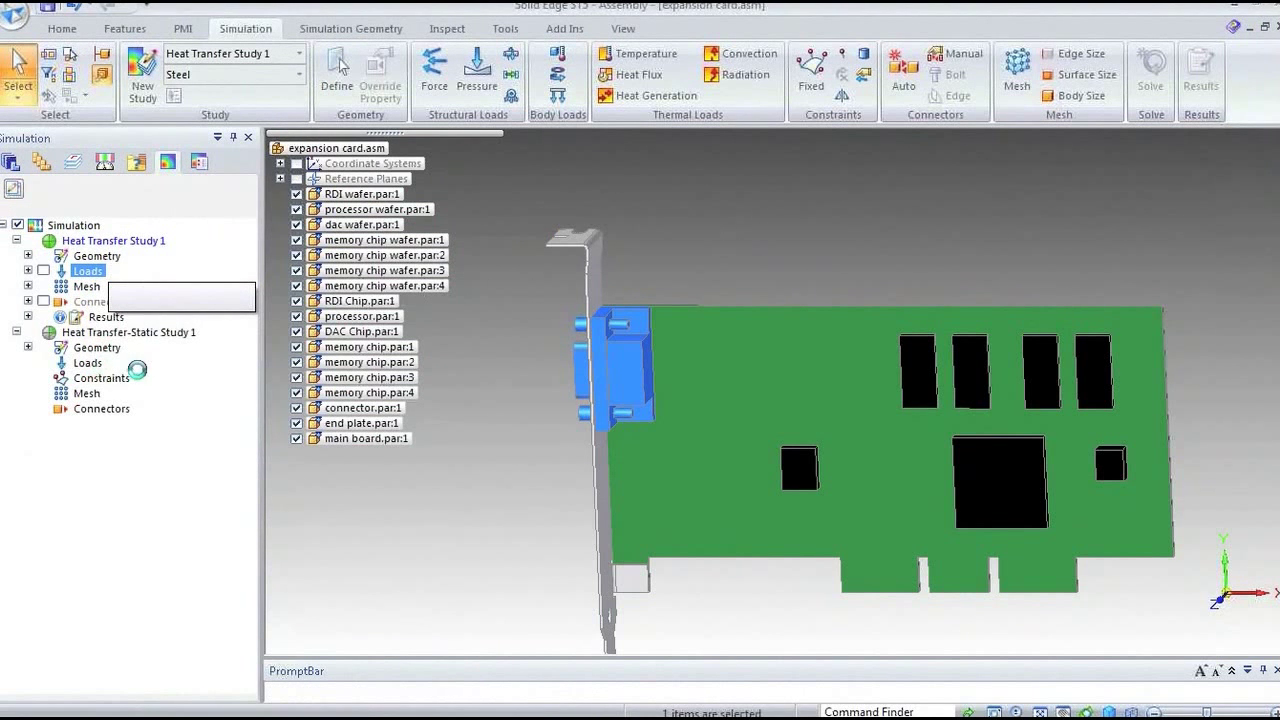
pyautogui.click(88, 364)
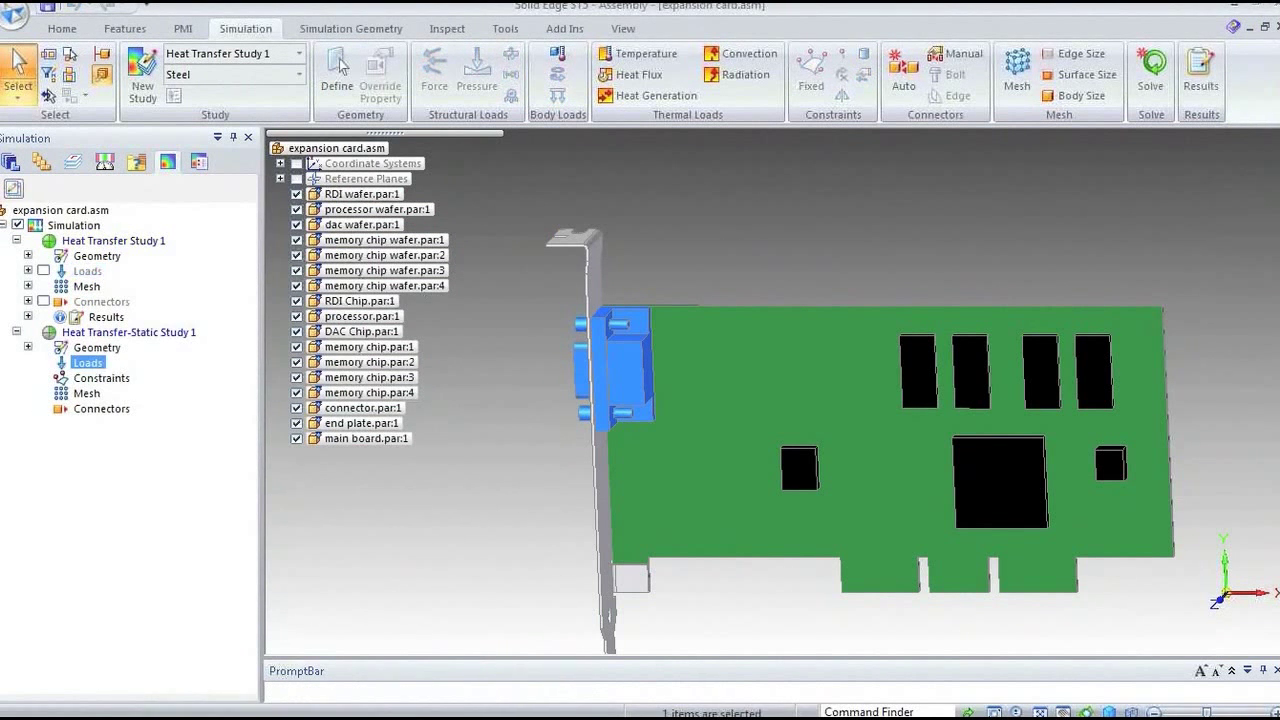
pyautogui.rightClick(90, 366)
pyautogui.click(133, 398)
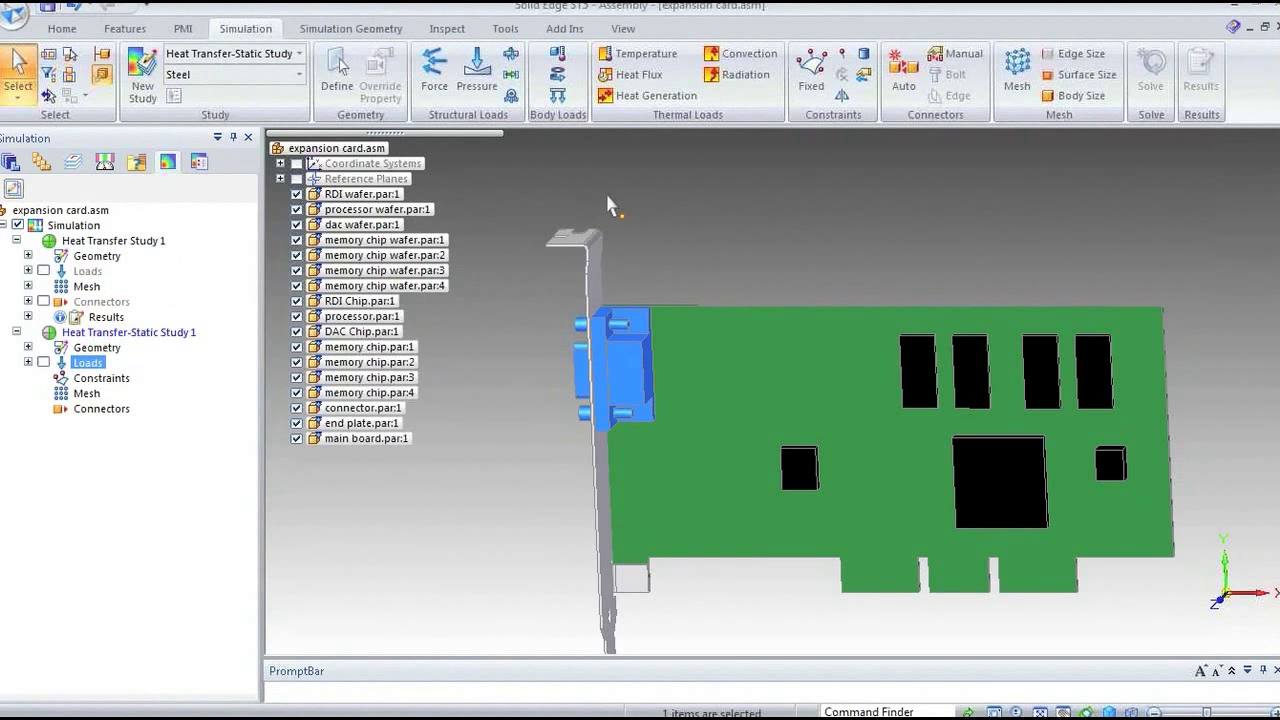
# Switch to expansion card-c.asm, open its Heat Transfer-Static Study 1 results and examine the Von Mises stress plot from both sides.
pyautogui.hotkey('ctrl', 'Tab')
pyautogui.hotkey('ctrl', 'Tab')
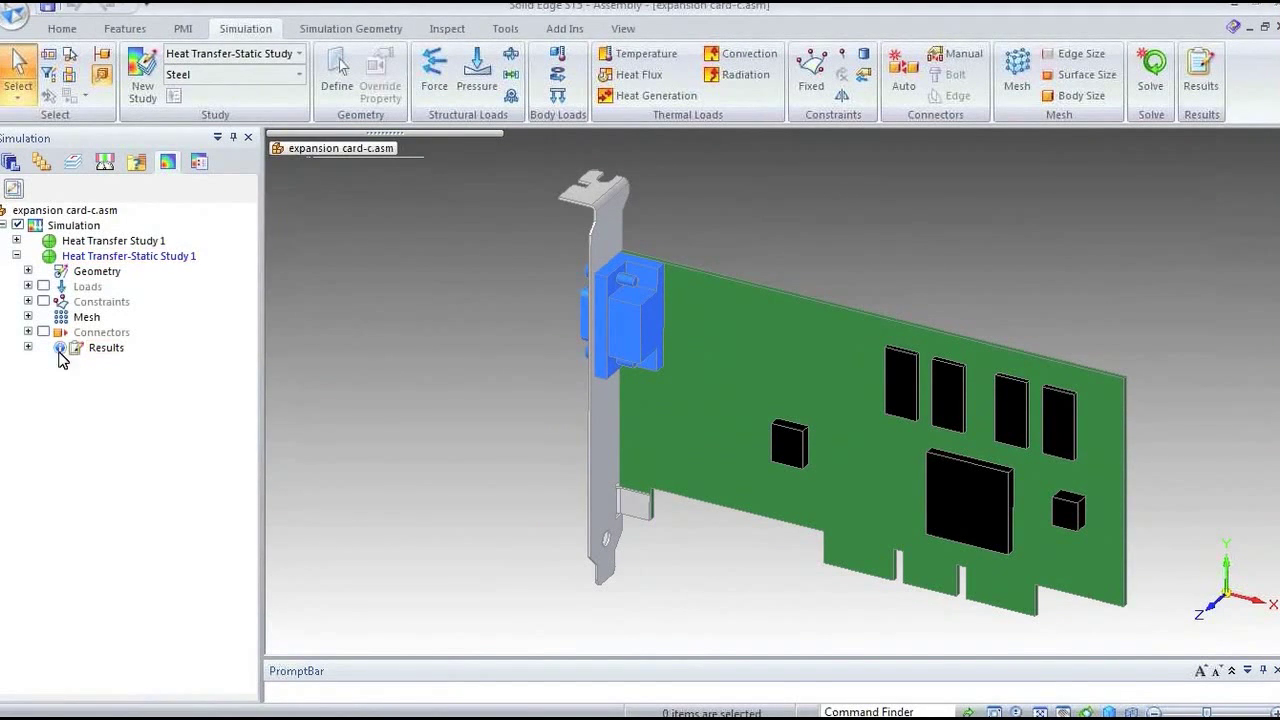
pyautogui.click(1201, 70)
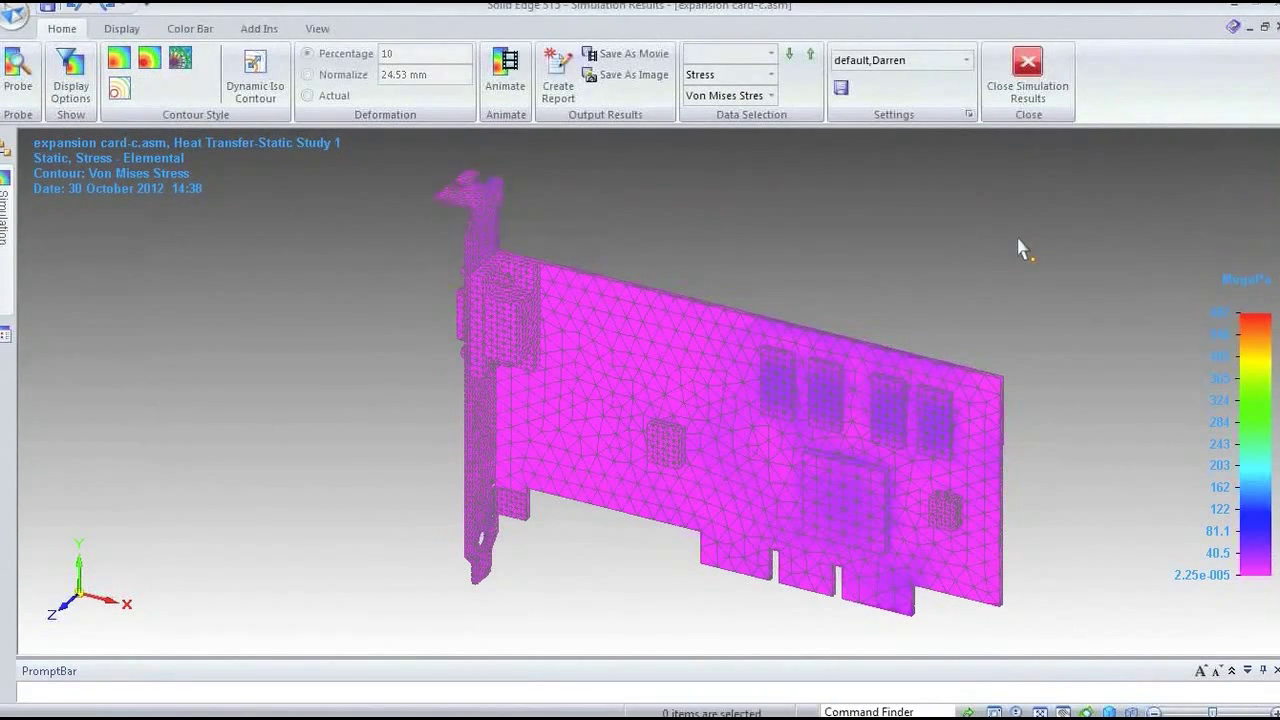
pyautogui.moveTo(1020, 248); pyautogui.dragTo(634, 220, button='middle')
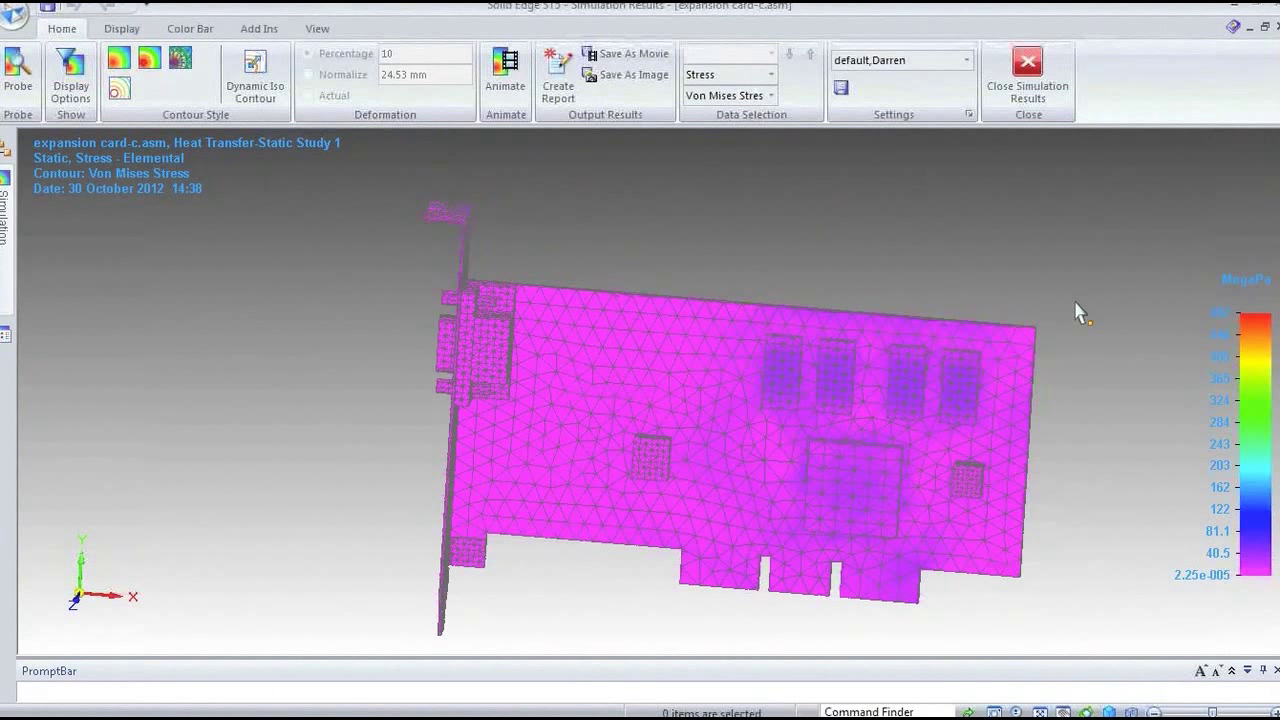
pyautogui.moveTo(950, 276); pyautogui.dragTo(1133, 330, button='middle')
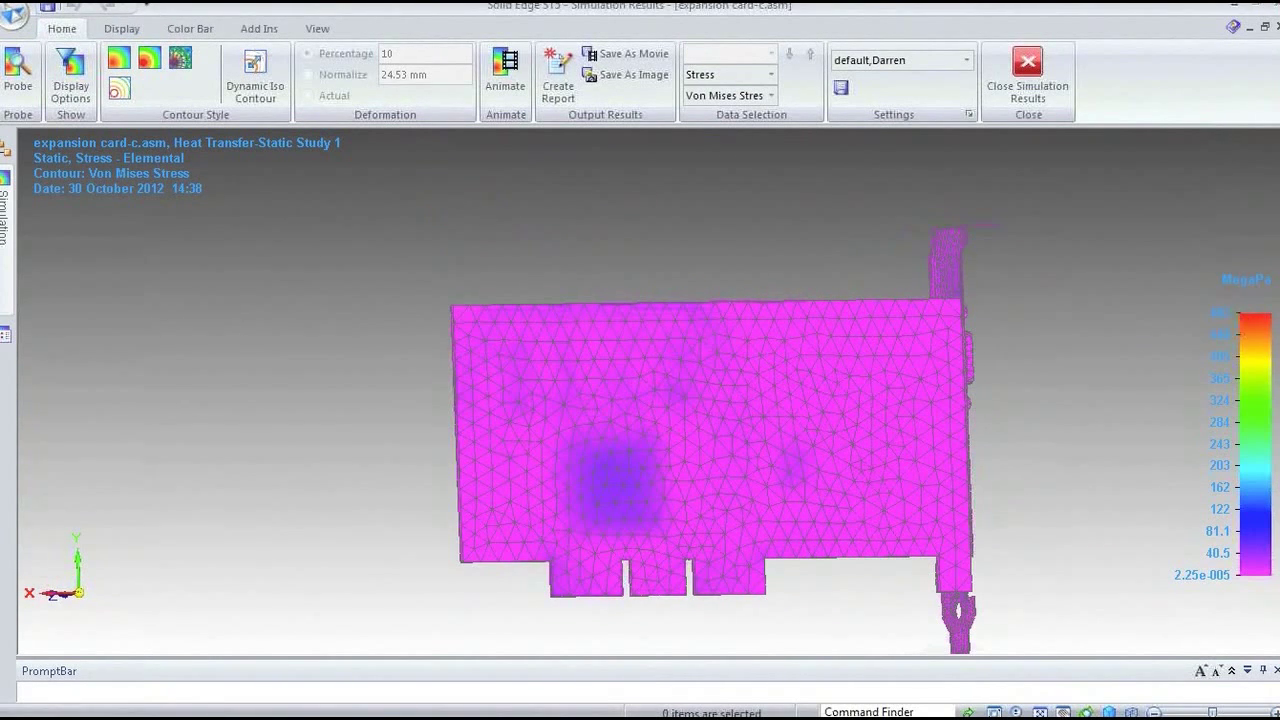
pyautogui.moveTo(1133, 330); pyautogui.dragTo(900, 260, button='middle')
# Toggle the maximum value marker on and off, and set the colour bar to a user-defined scale with a maximum of 50.
pyautogui.click(124, 29)
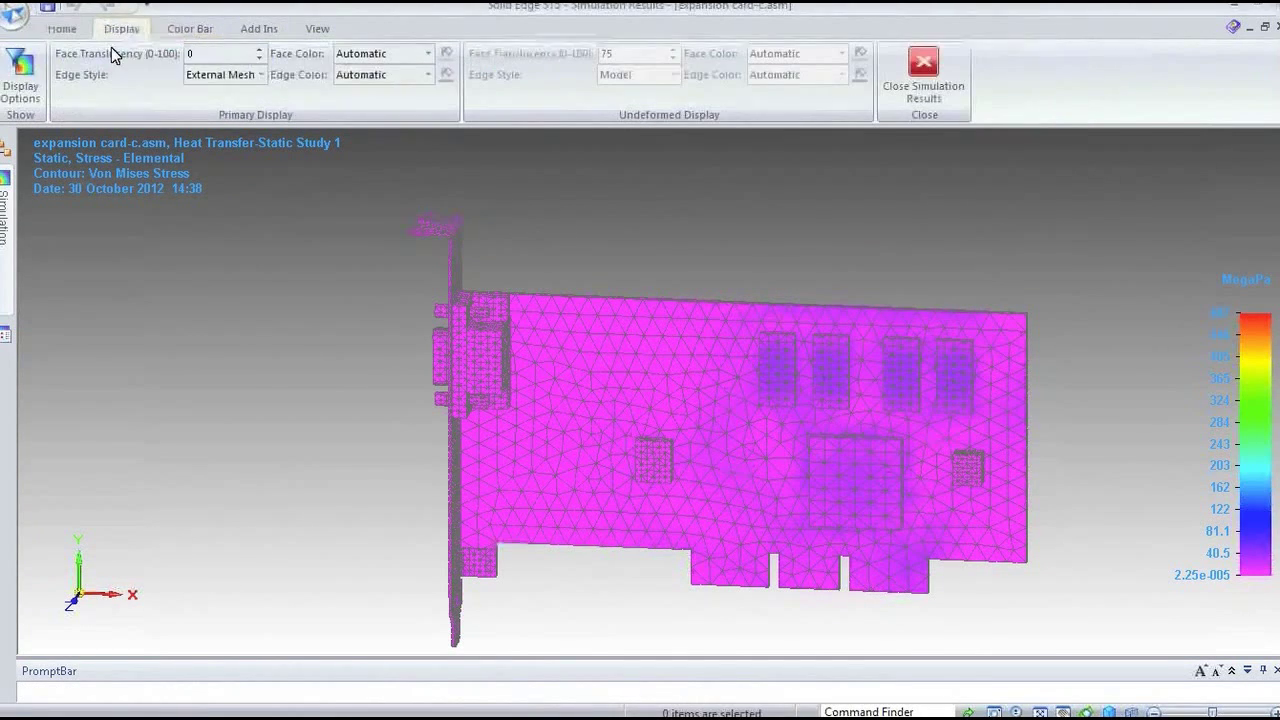
pyautogui.click(186, 30)
pyautogui.click(20, 74)
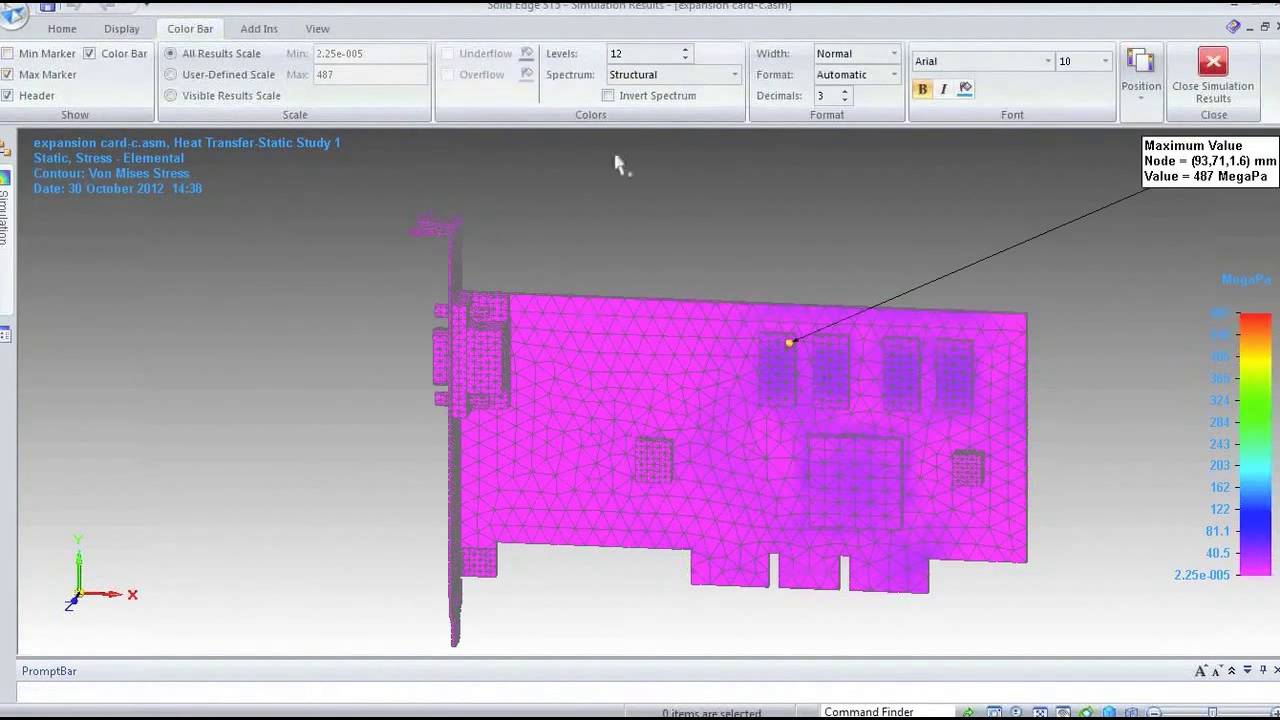
pyautogui.click(8, 75)
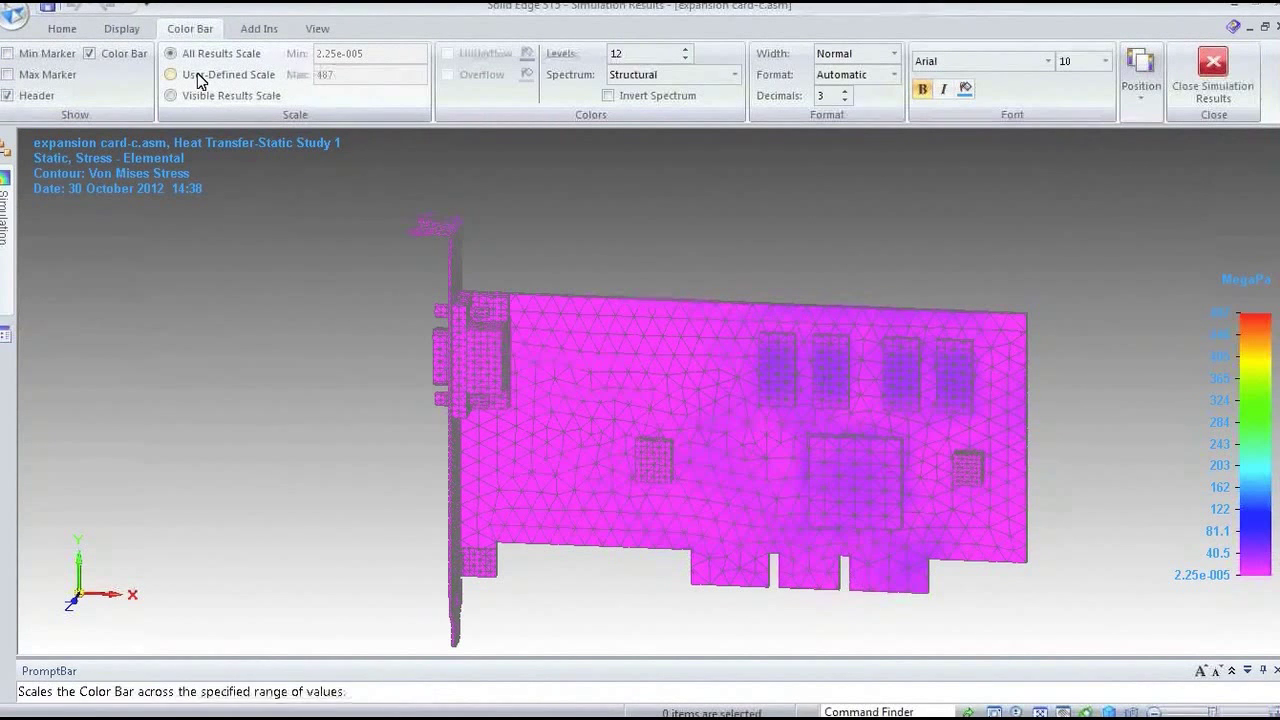
pyautogui.click(281, 74)
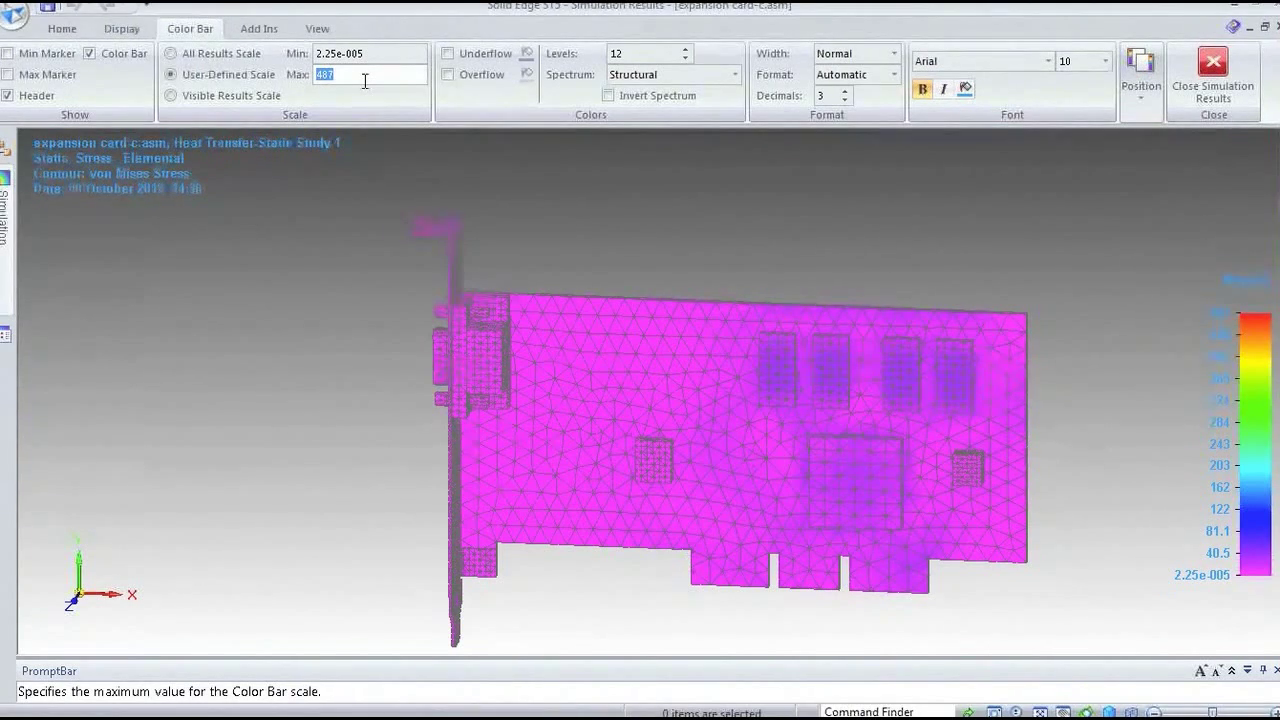
pyautogui.write('50')
pyautogui.press('Return')
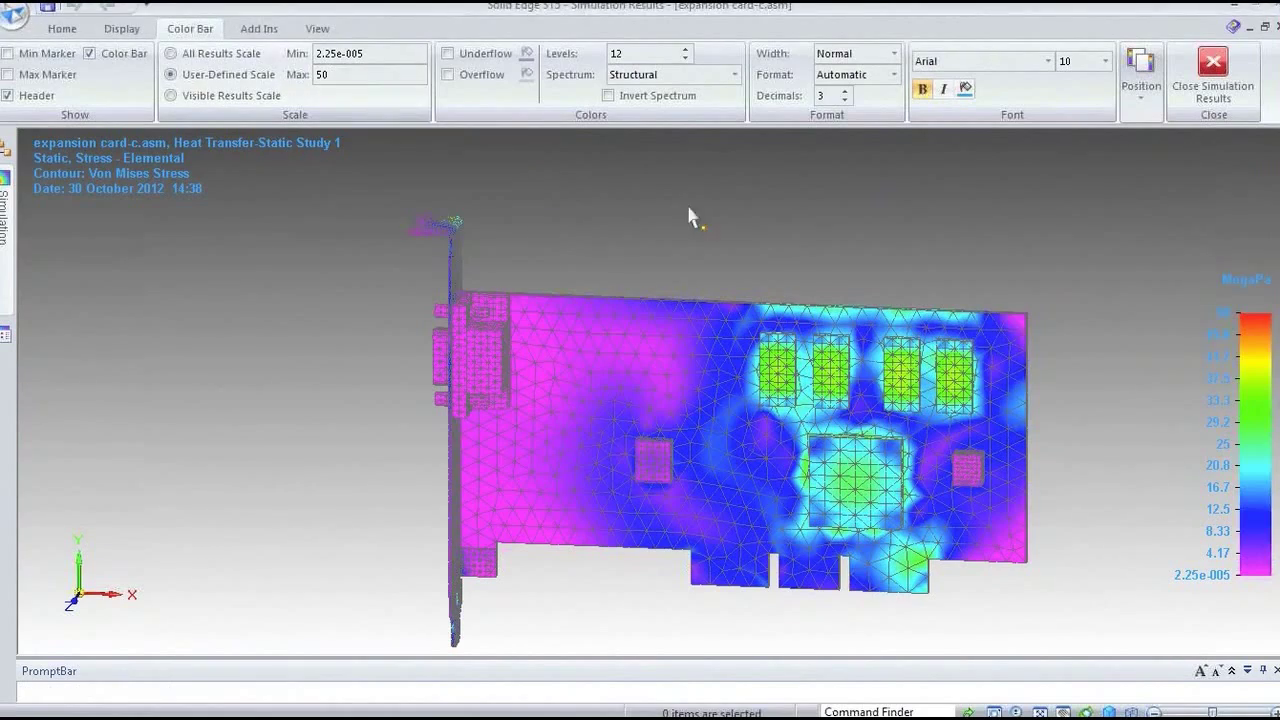
# Set the edge style of the expansion card stress plot to Model.
pyautogui.moveTo(623, 206); pyautogui.dragTo(578, 238, button='middle')
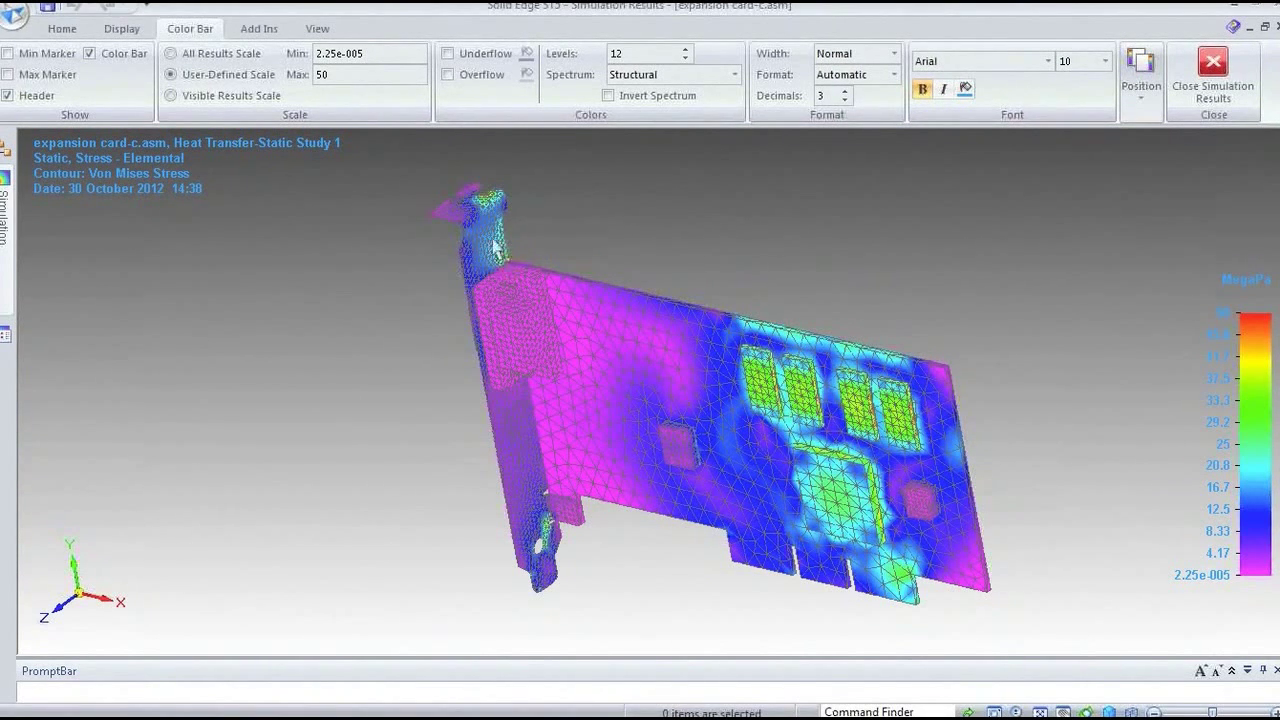
pyautogui.click(130, 32)
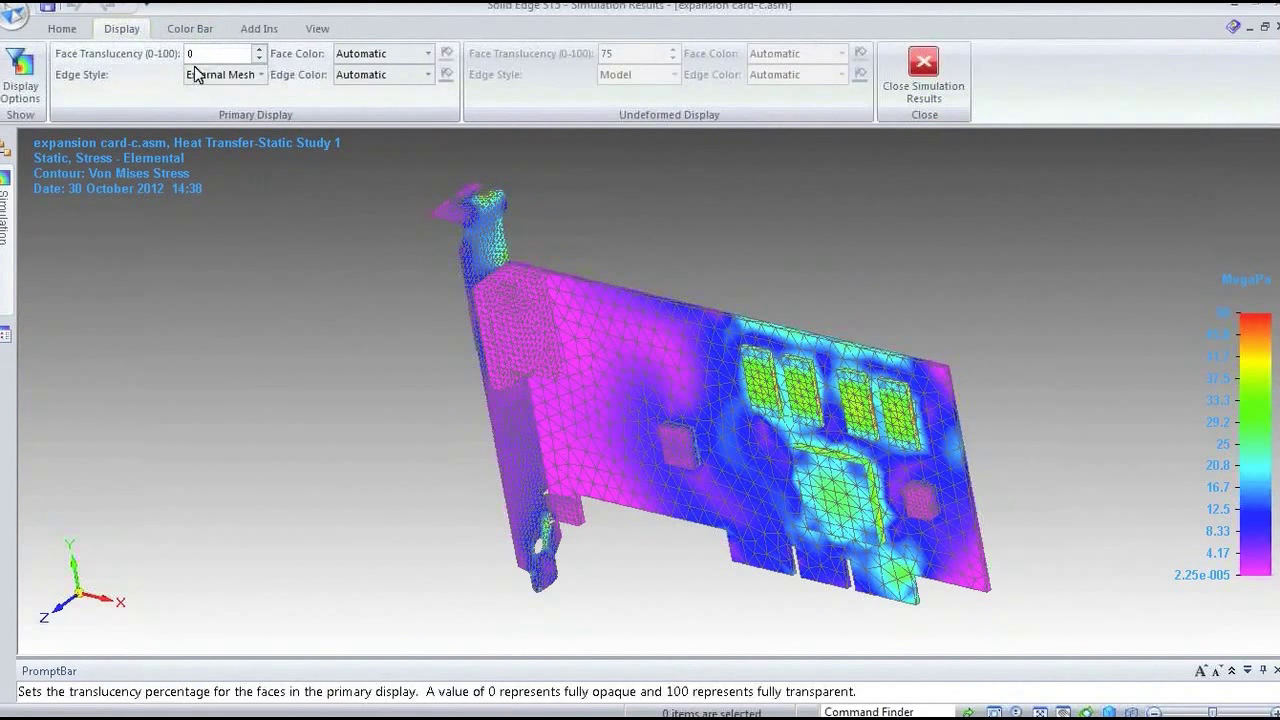
pyautogui.click(190, 29)
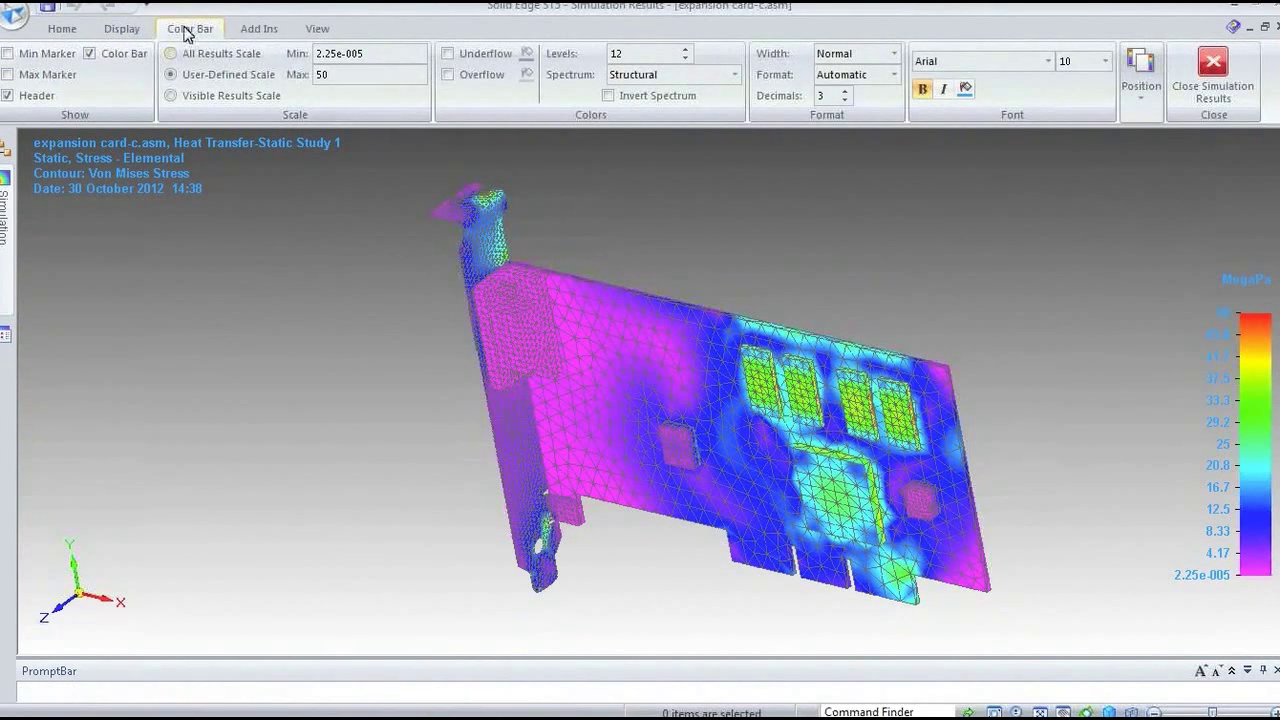
pyautogui.click(124, 30)
pyautogui.click(260, 75)
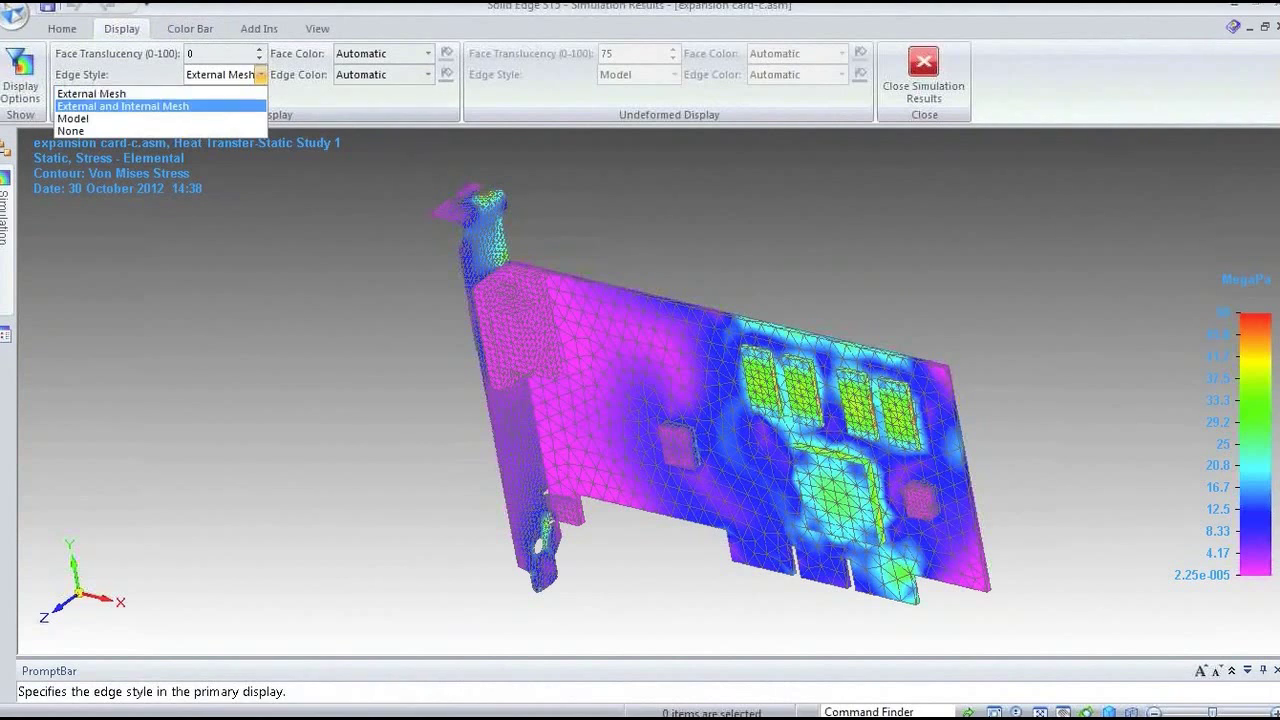
pyautogui.click(120, 118)
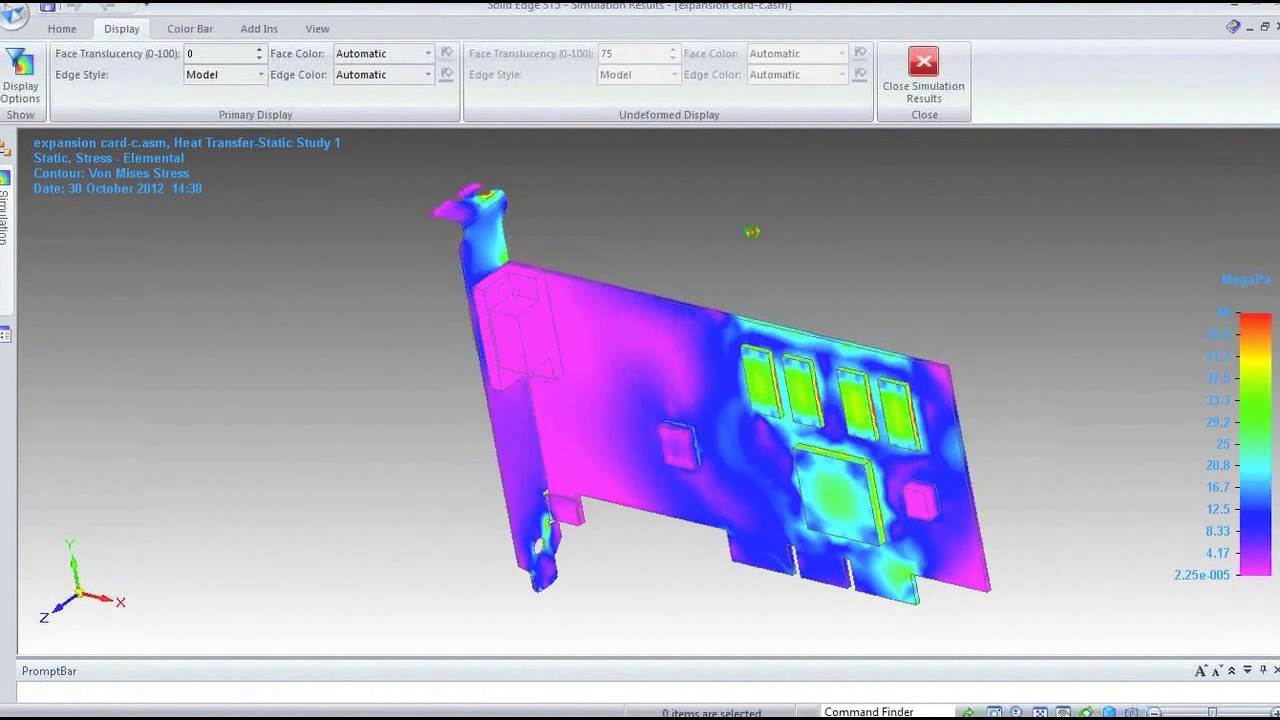
# Examine the stress distribution on the back of the main board and close the simulation results.
pyautogui.moveTo(752, 232)
pyautogui.mouseDown(button='middle')
pyautogui.moveTo(672, 250)
pyautogui.moveTo(809, 345)
pyautogui.moveTo(830, 335)
pyautogui.mouseUp(button='middle')
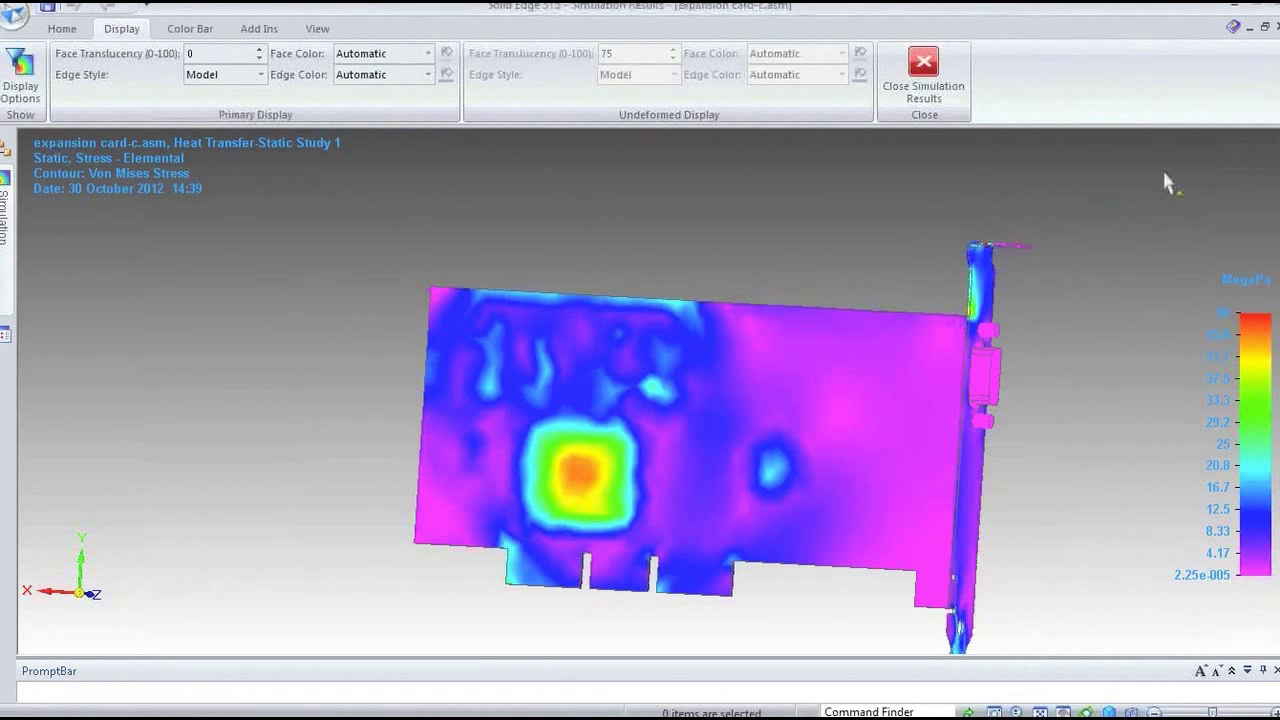
pyautogui.moveTo(1096, 204); pyautogui.dragTo(1128, 277, button='middle')
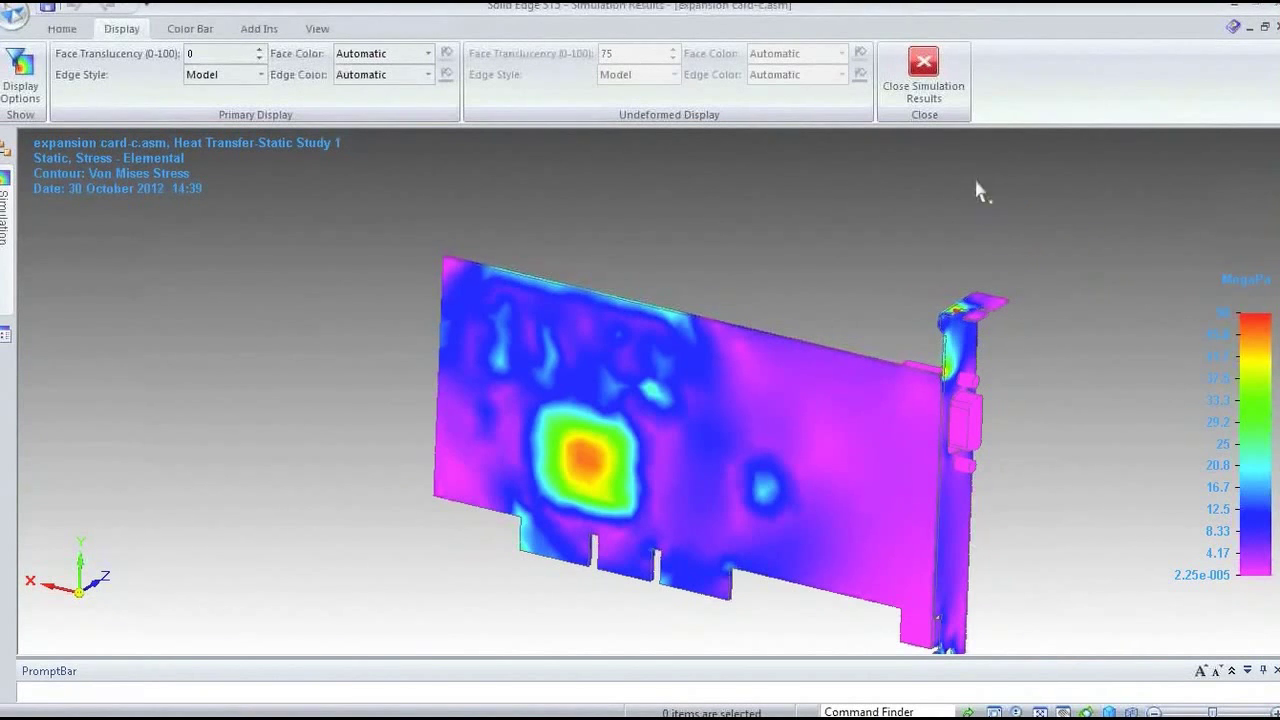
pyautogui.click(923, 72)
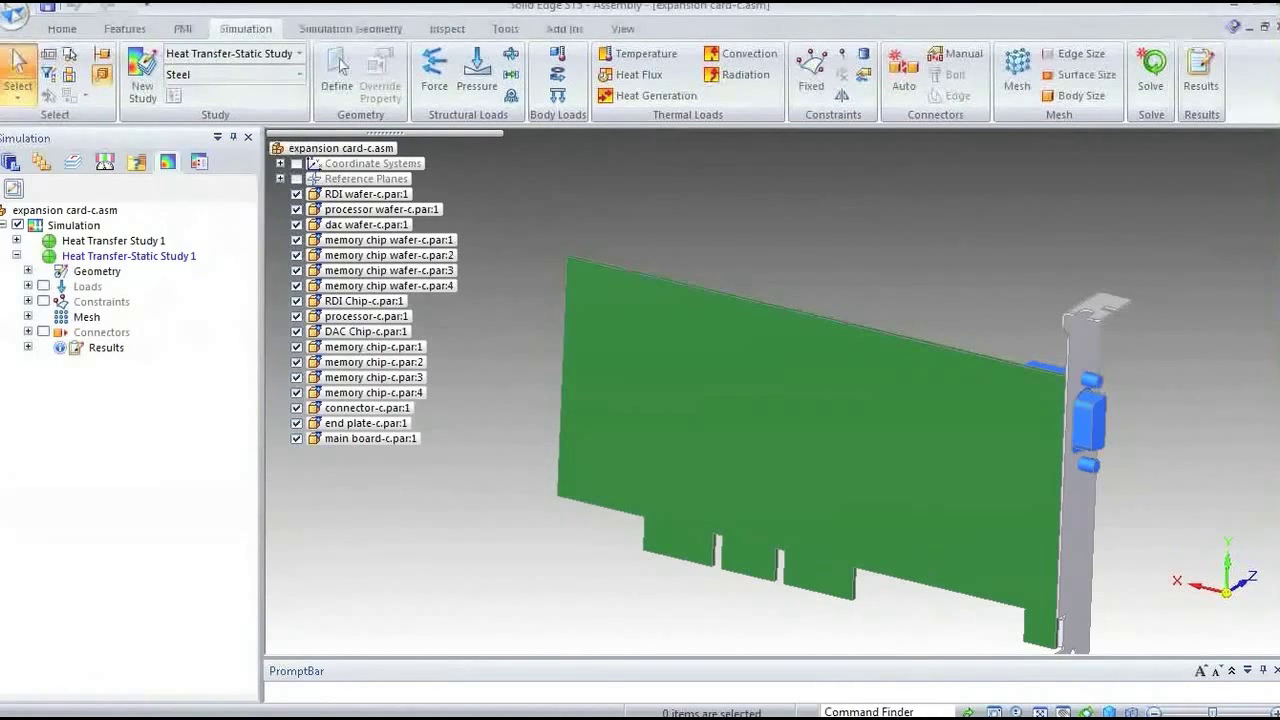
# Switch to side cover.par and review the study settings of Modal Study 1.
pyautogui.hotkey('alt', 'Tab')
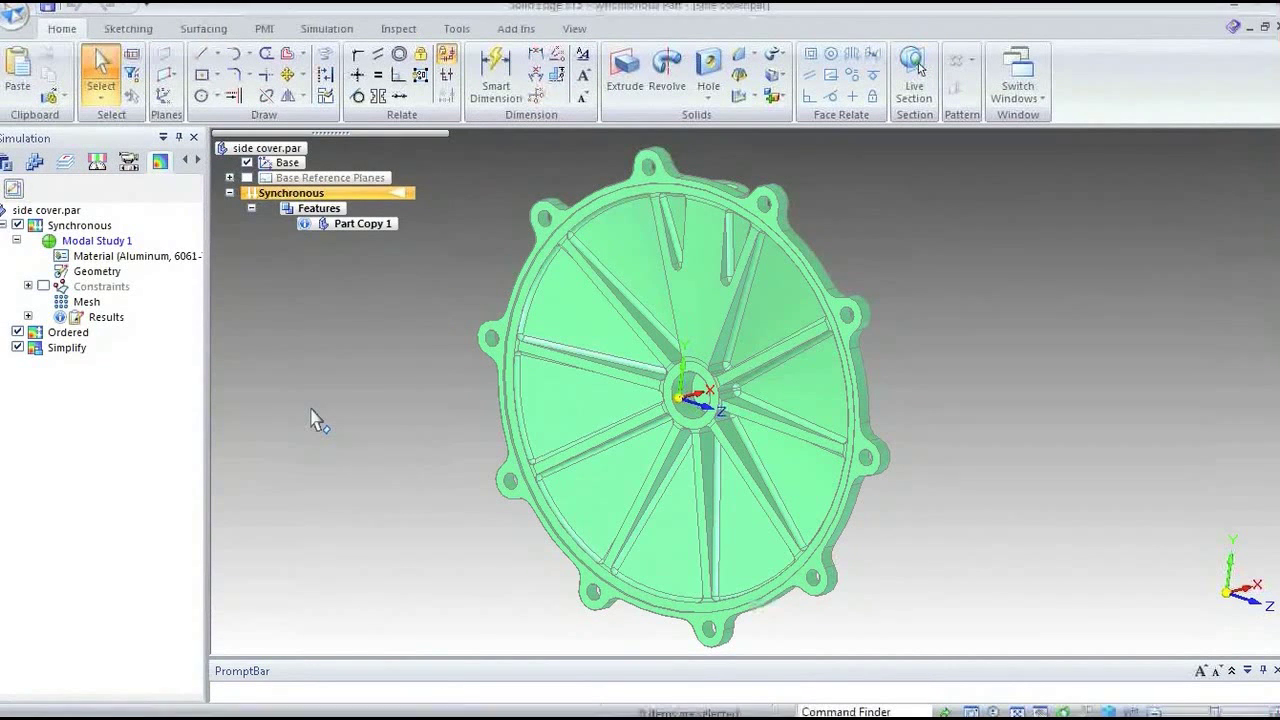
pyautogui.click(111, 244)
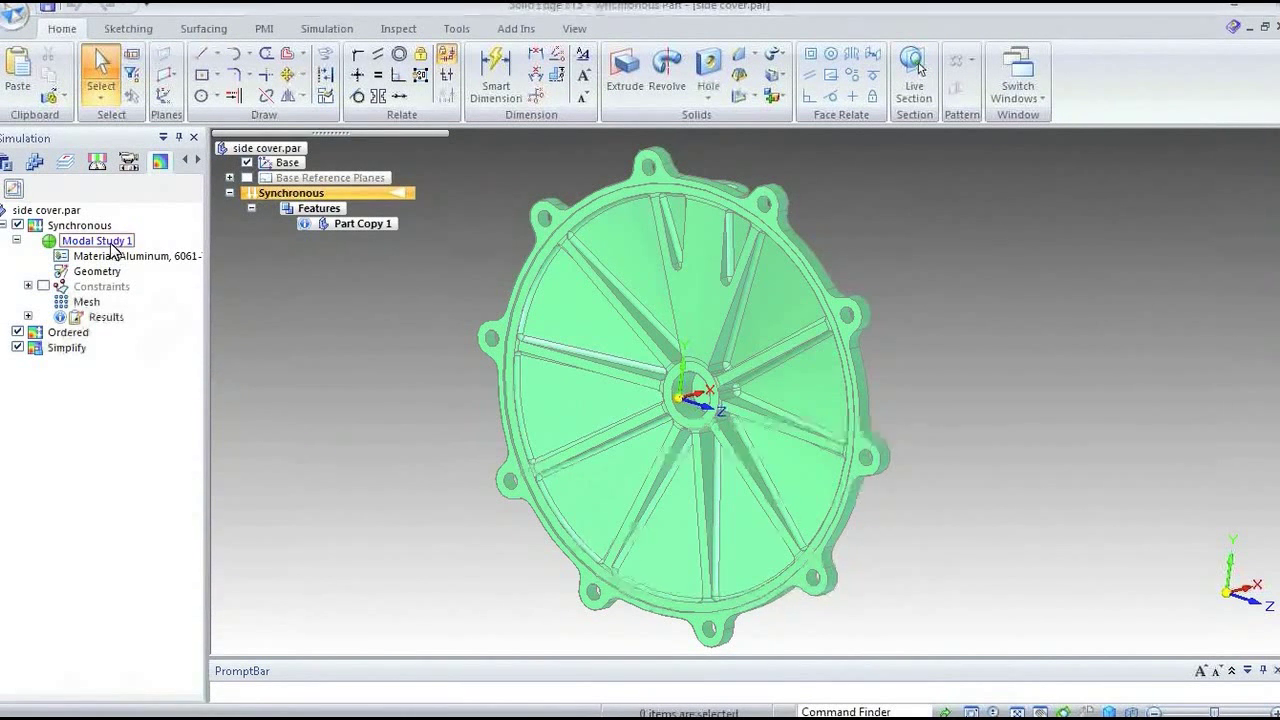
pyautogui.rightClick(113, 250)
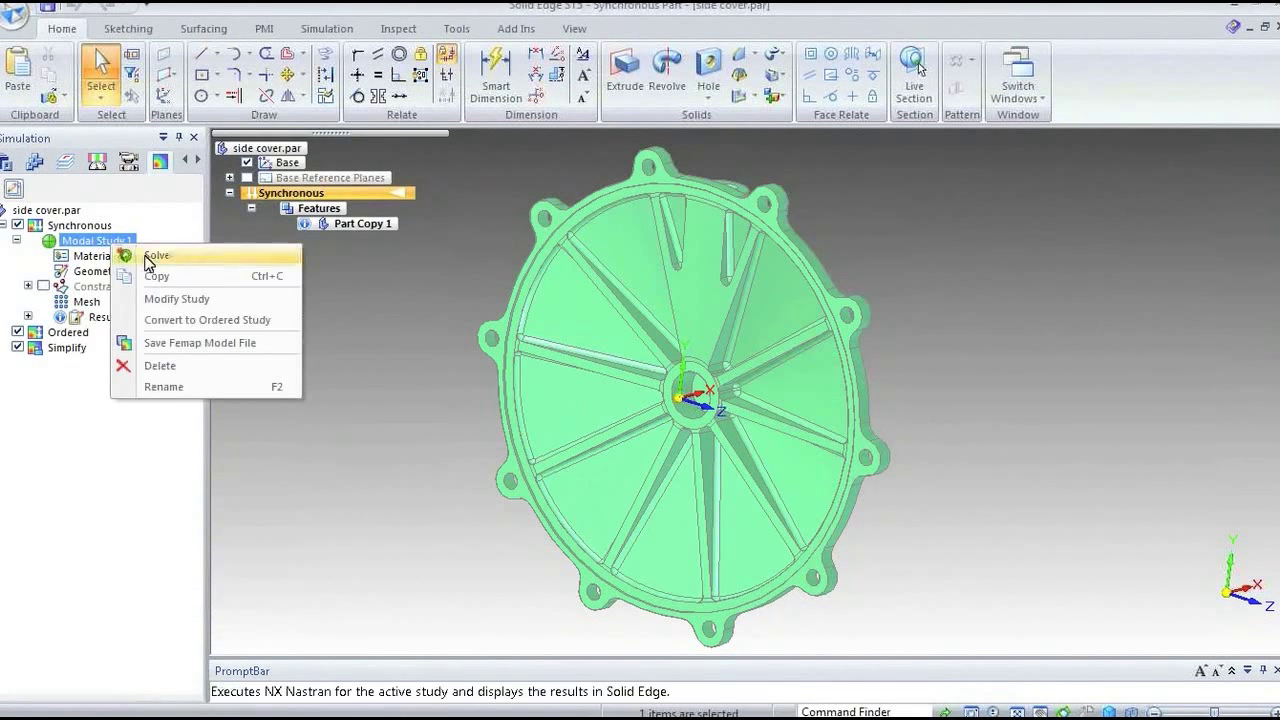
pyautogui.click(176, 300)
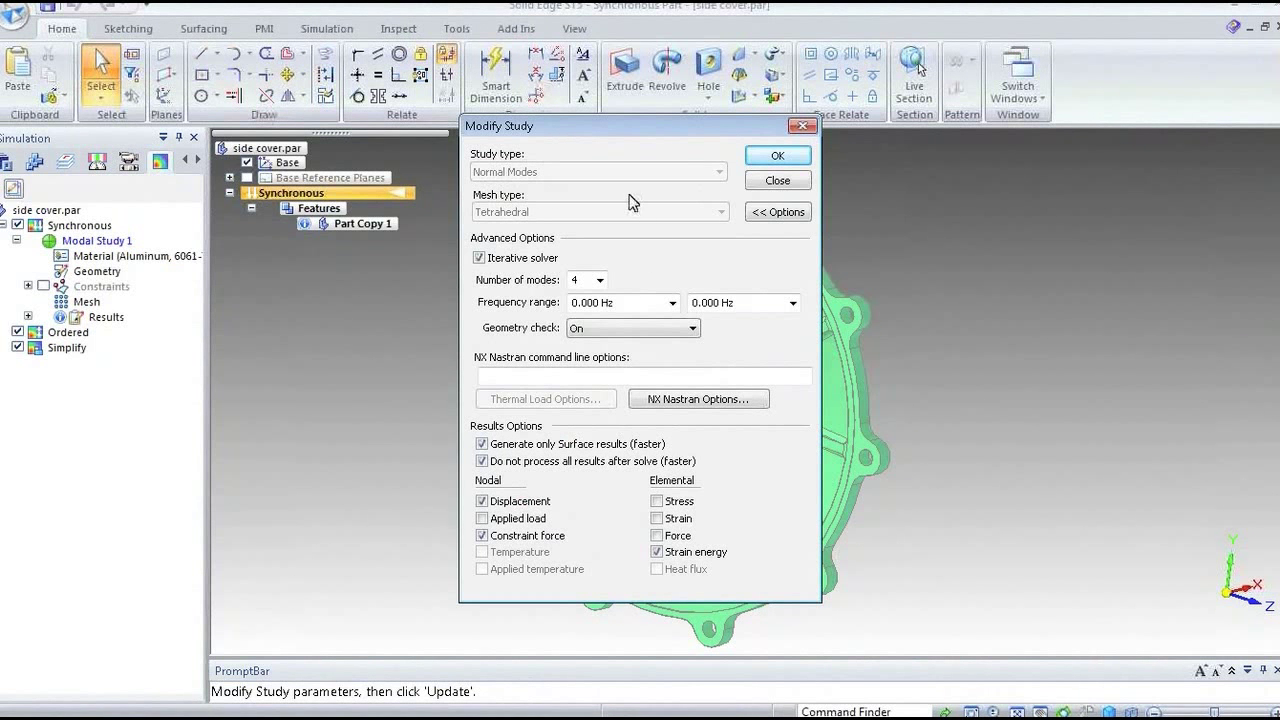
pyautogui.click(776, 158)
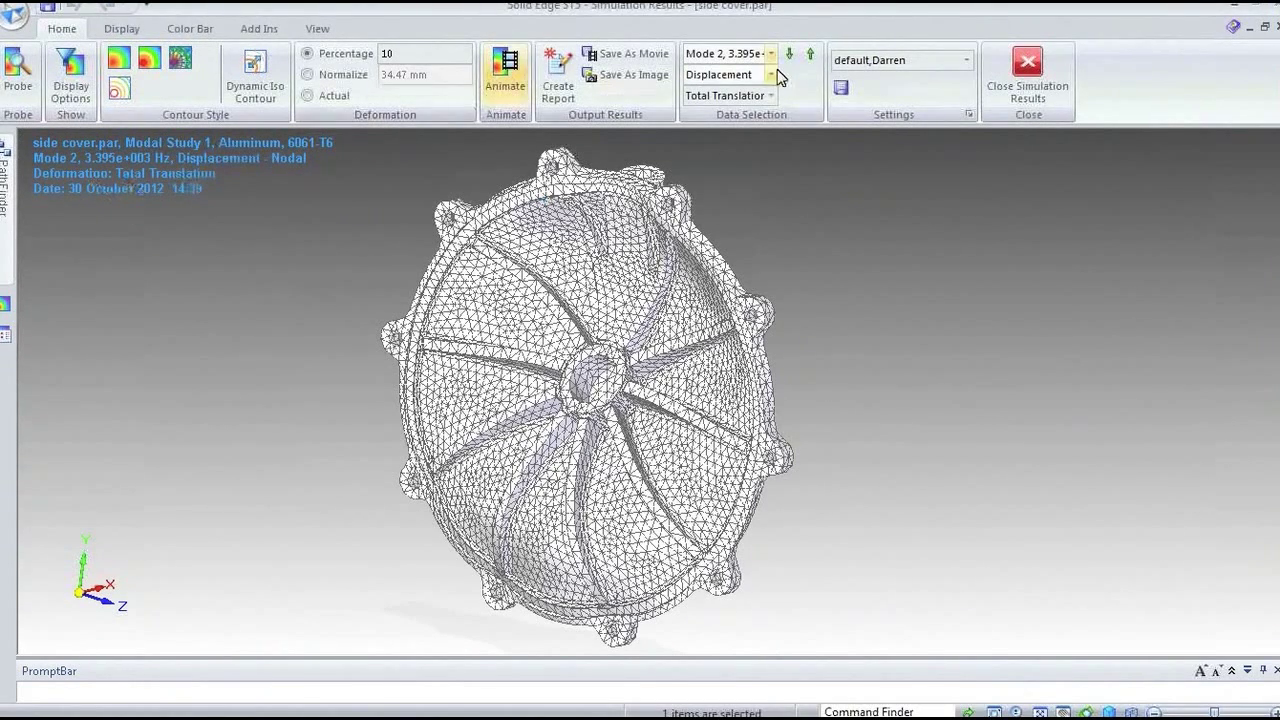
# Display the mode 1 displacement result of the side cover with the edge style set to Model.
pyautogui.click(771, 55)
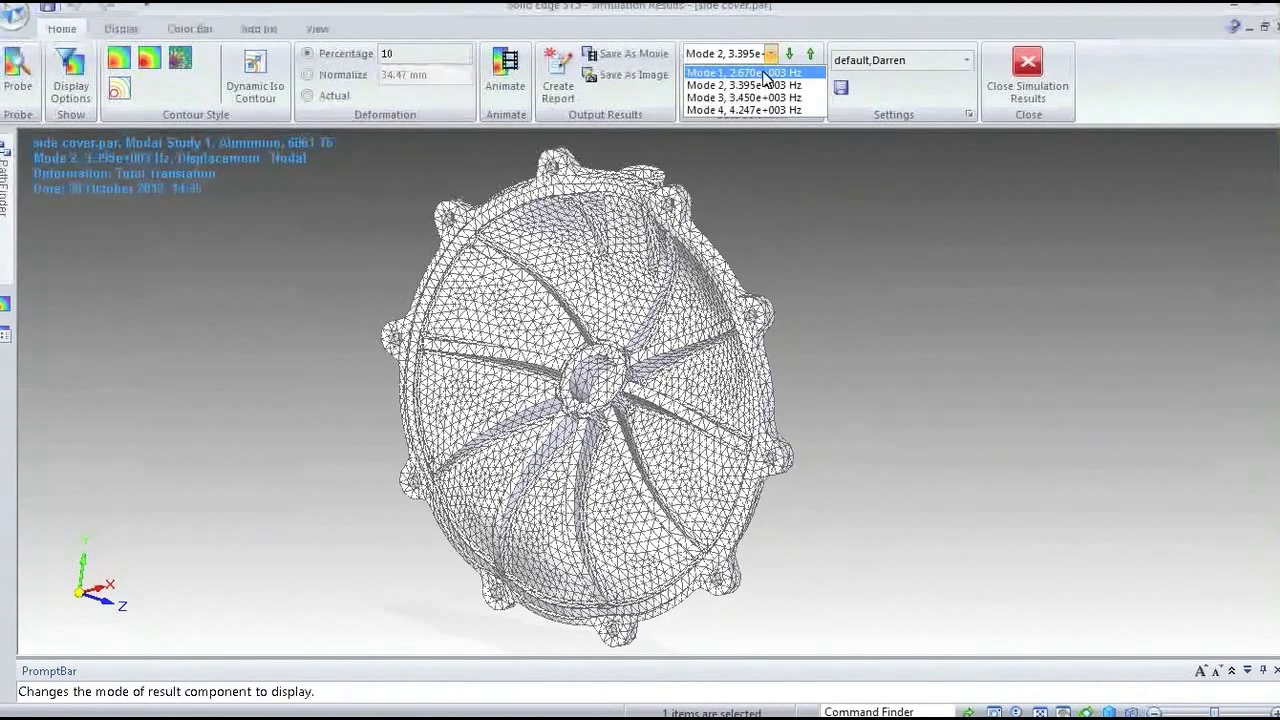
pyautogui.click(760, 72)
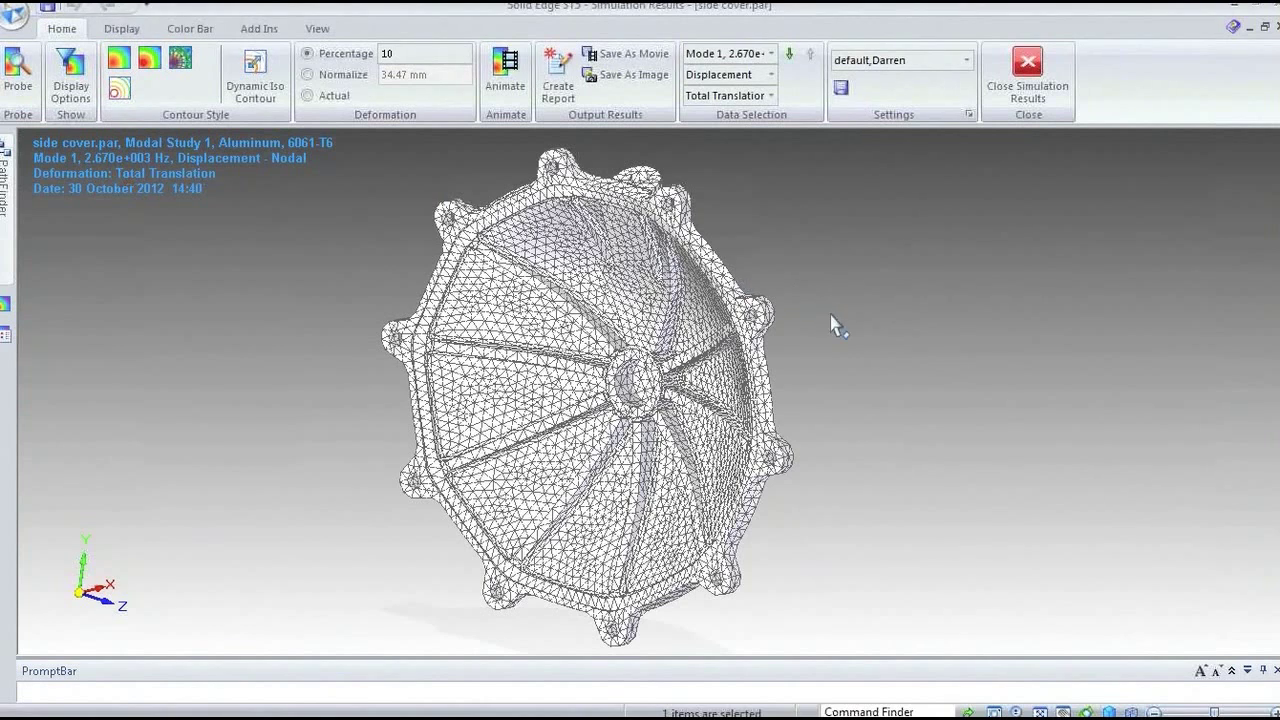
pyautogui.moveTo(796, 307); pyautogui.dragTo(849, 329, button='middle')
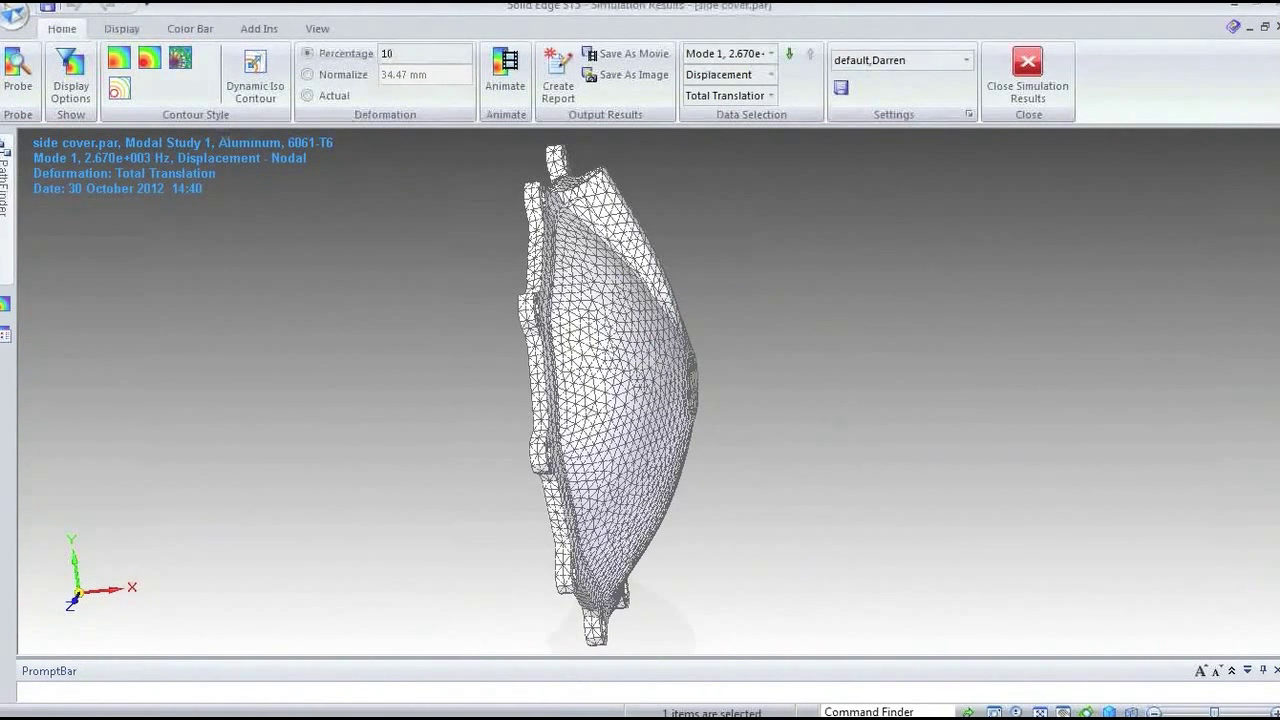
pyautogui.click(122, 28)
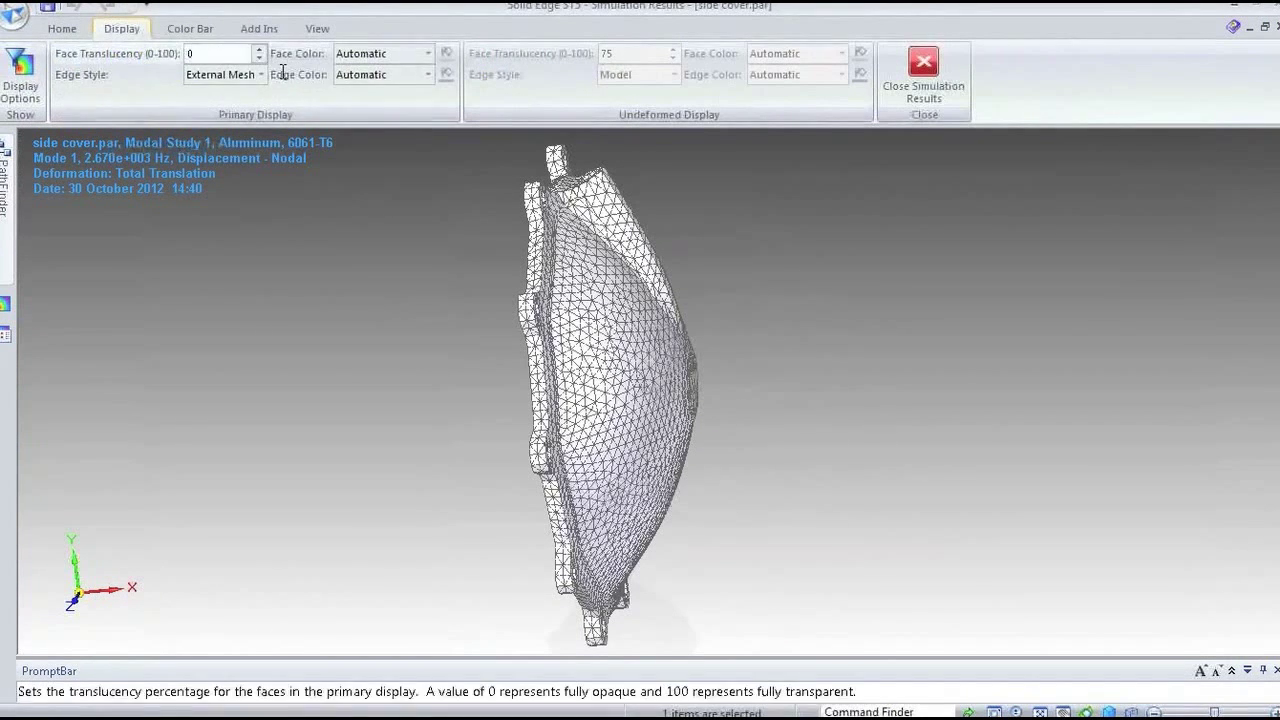
pyautogui.click(260, 74)
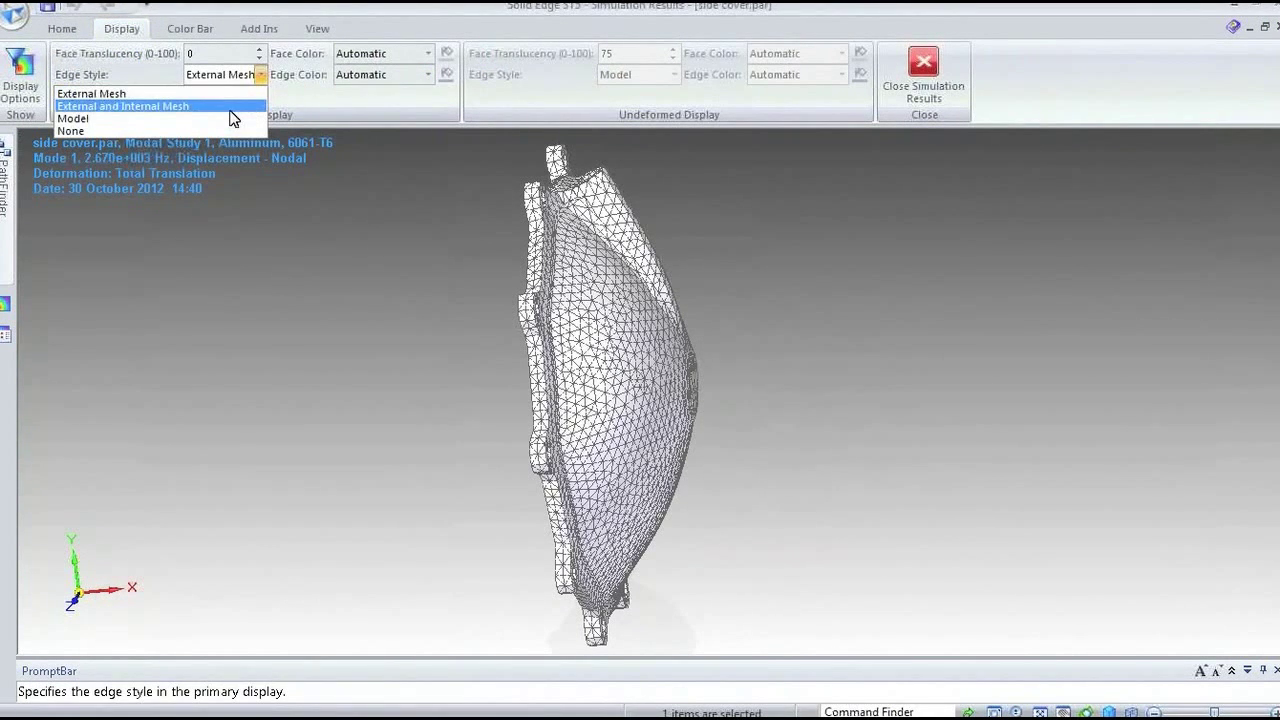
pyautogui.click(73, 118)
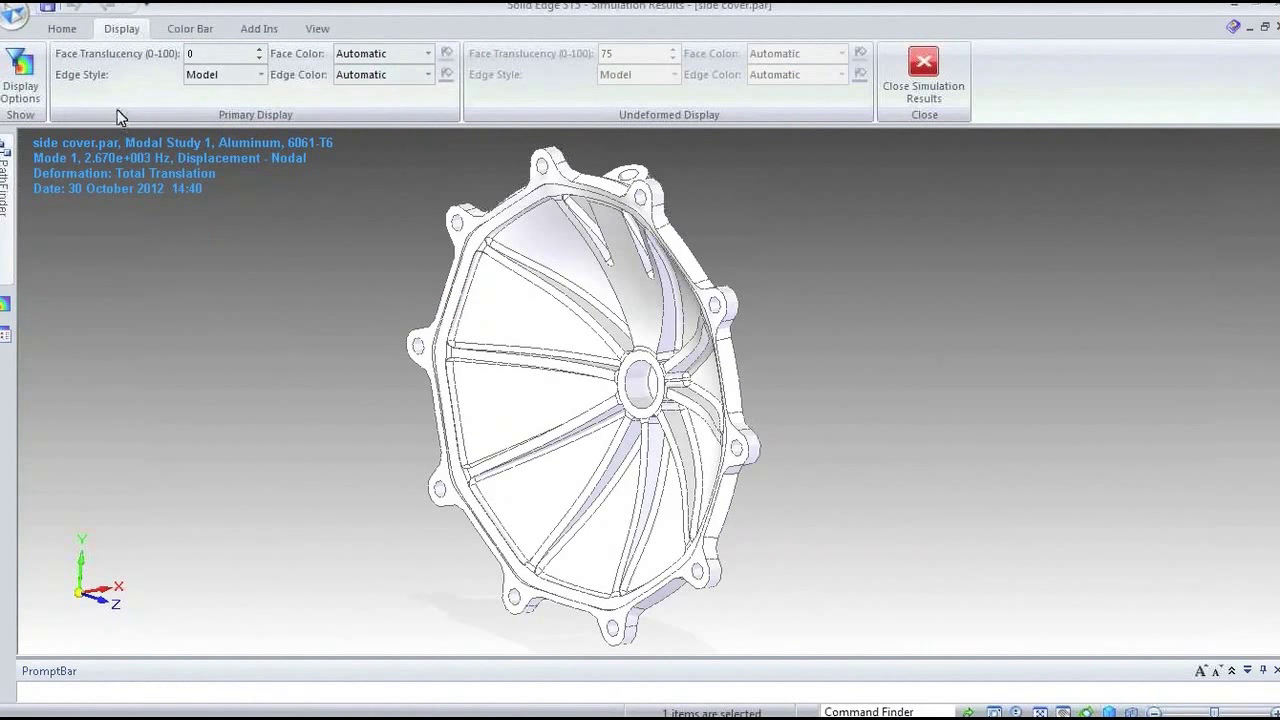
# Animate the side cover's mode shapes, stepping from mode 1 through modes 2 and 3.
pyautogui.click(62, 28)
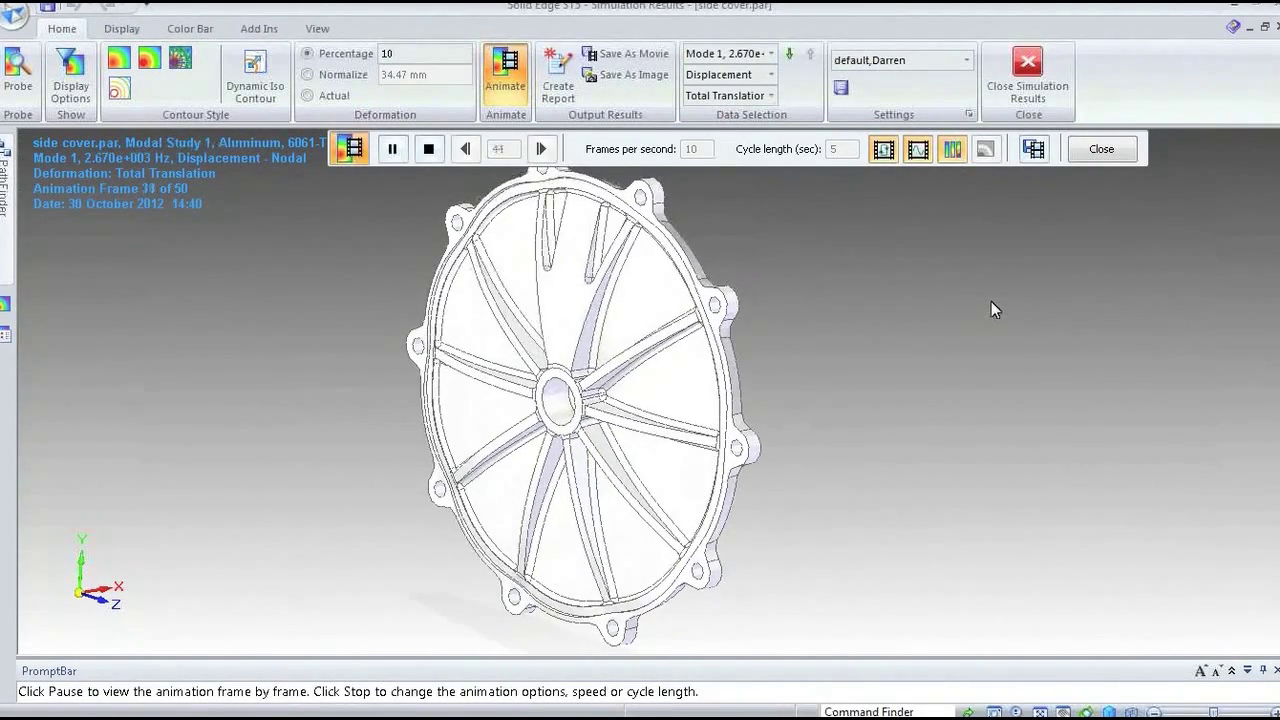
pyautogui.press('Down')
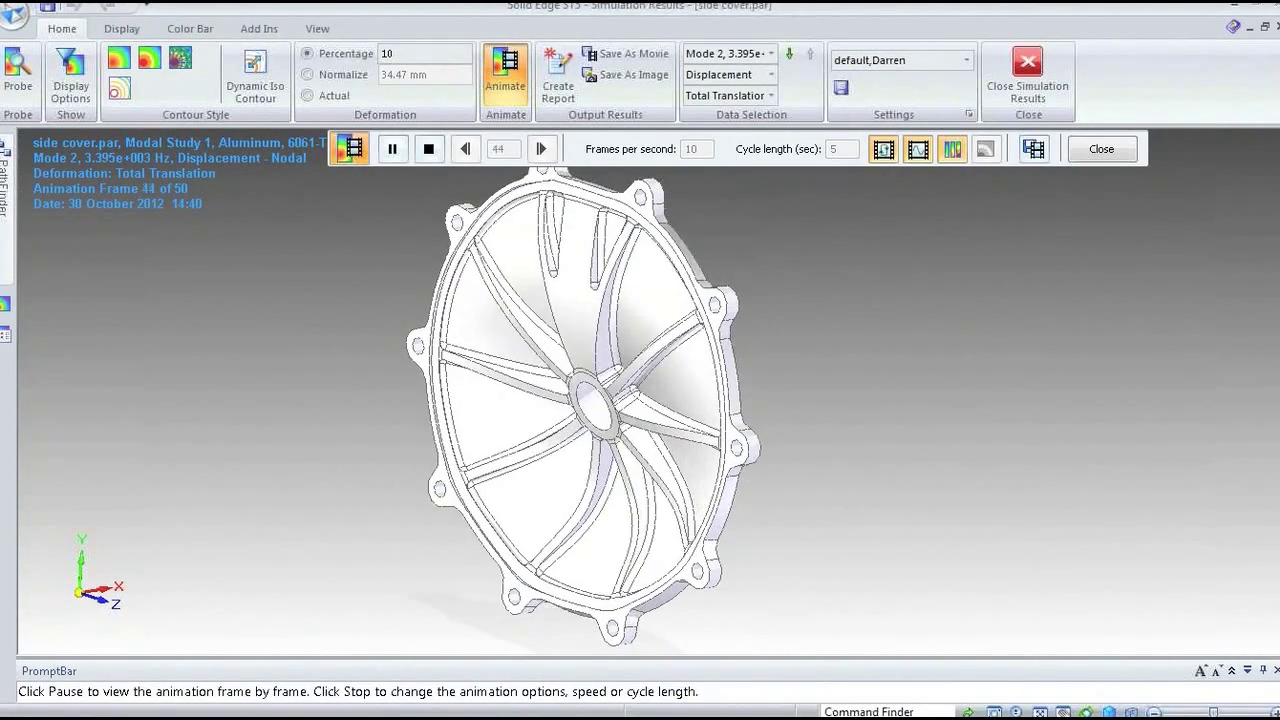
pyautogui.press('Down')
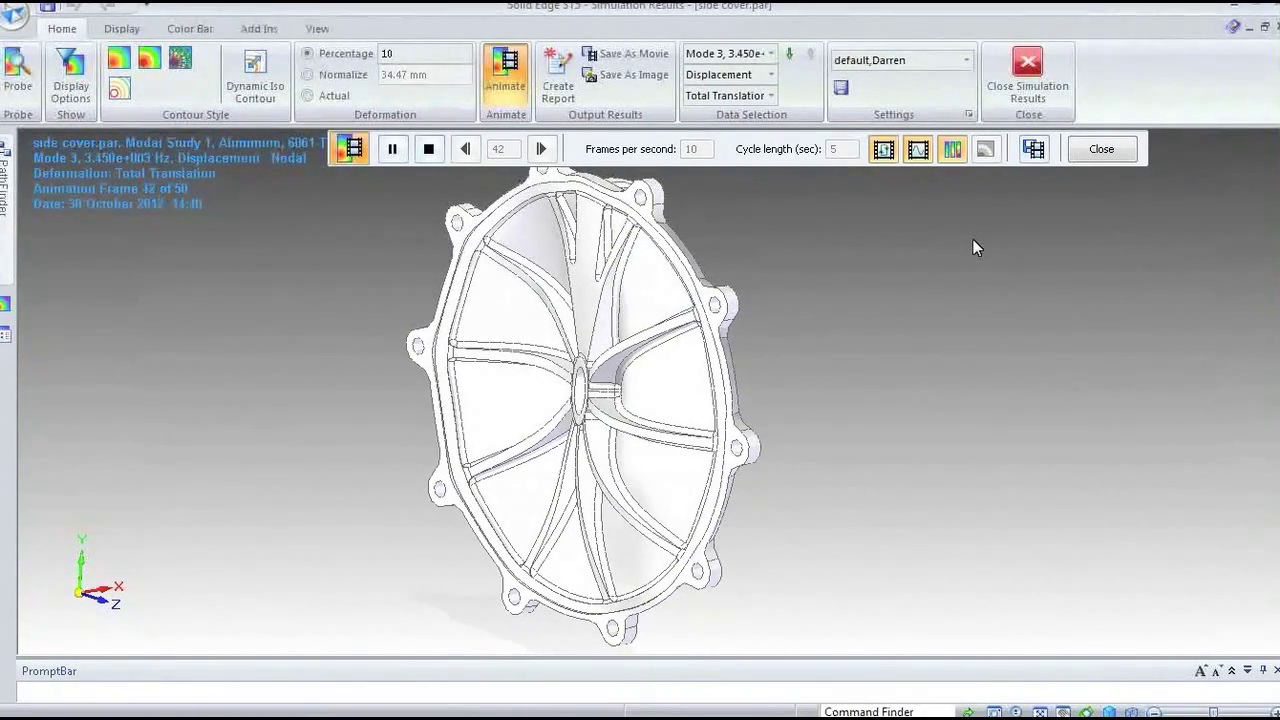
# Compare the animated mode shapes of the side cover by cycling through modes 1 to 4, ending the animation on mode 3.
pyautogui.press('Down')
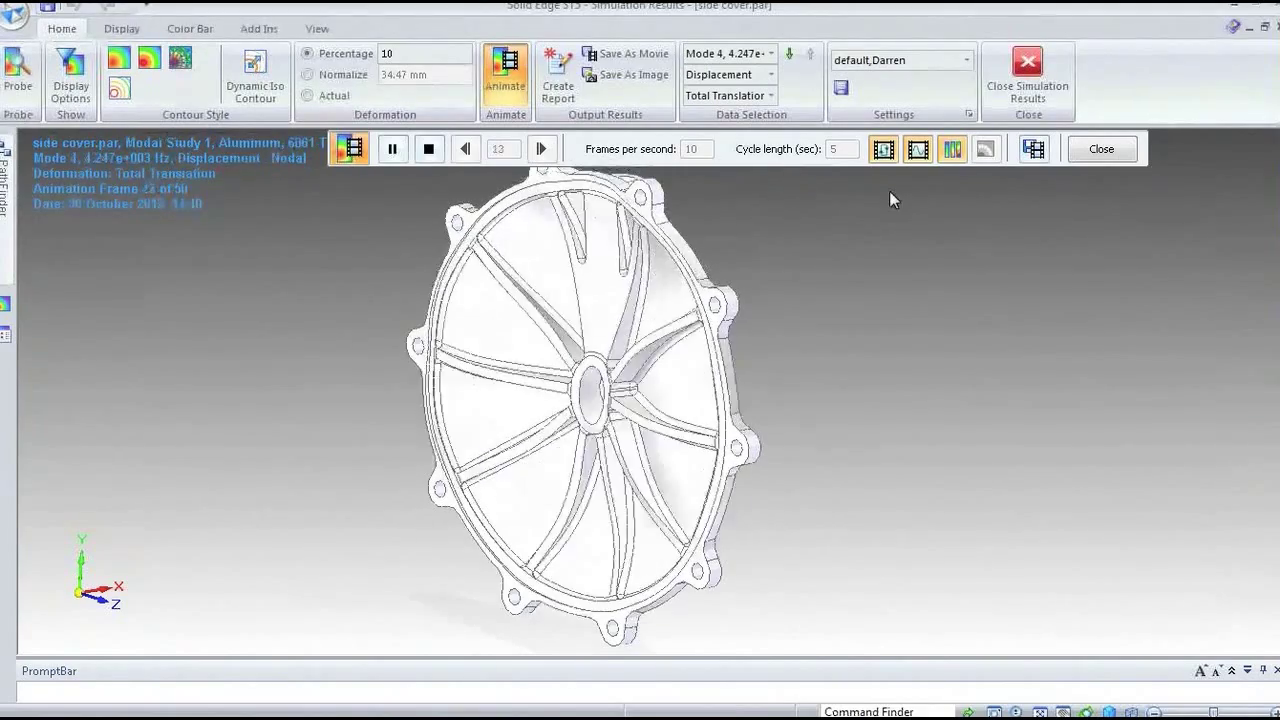
pyautogui.press('Home')
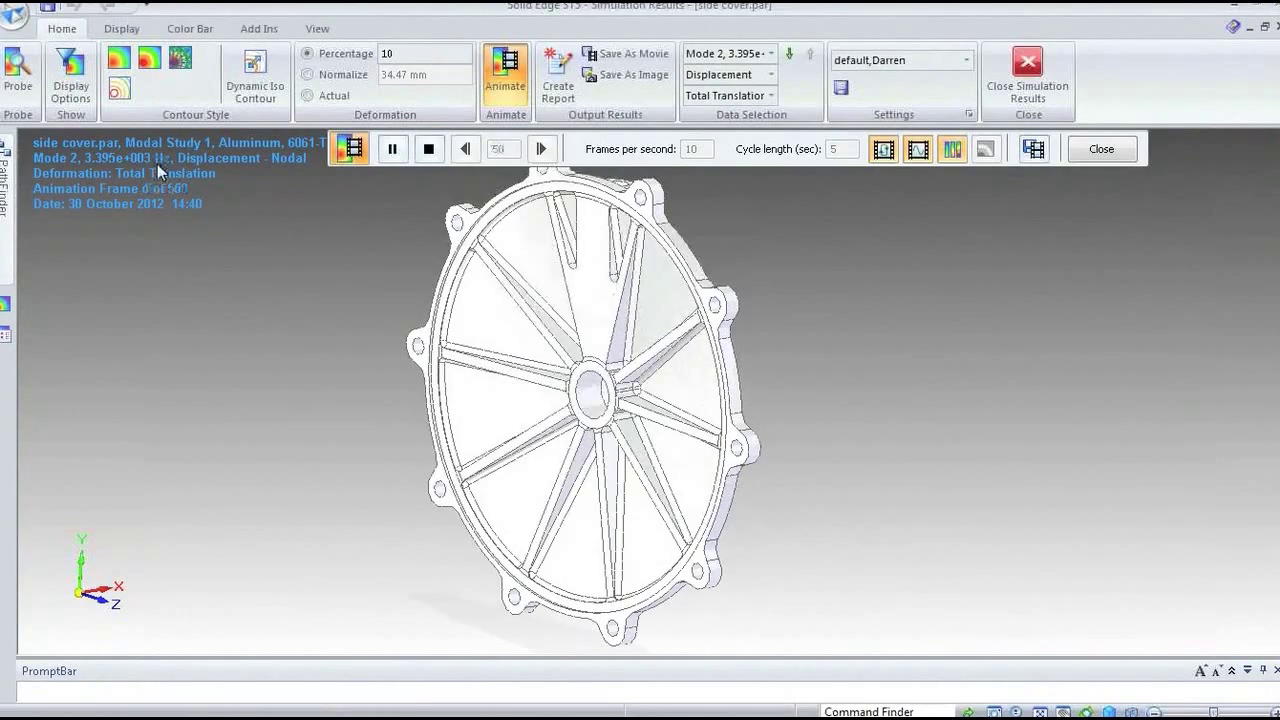
pyautogui.press('Down')
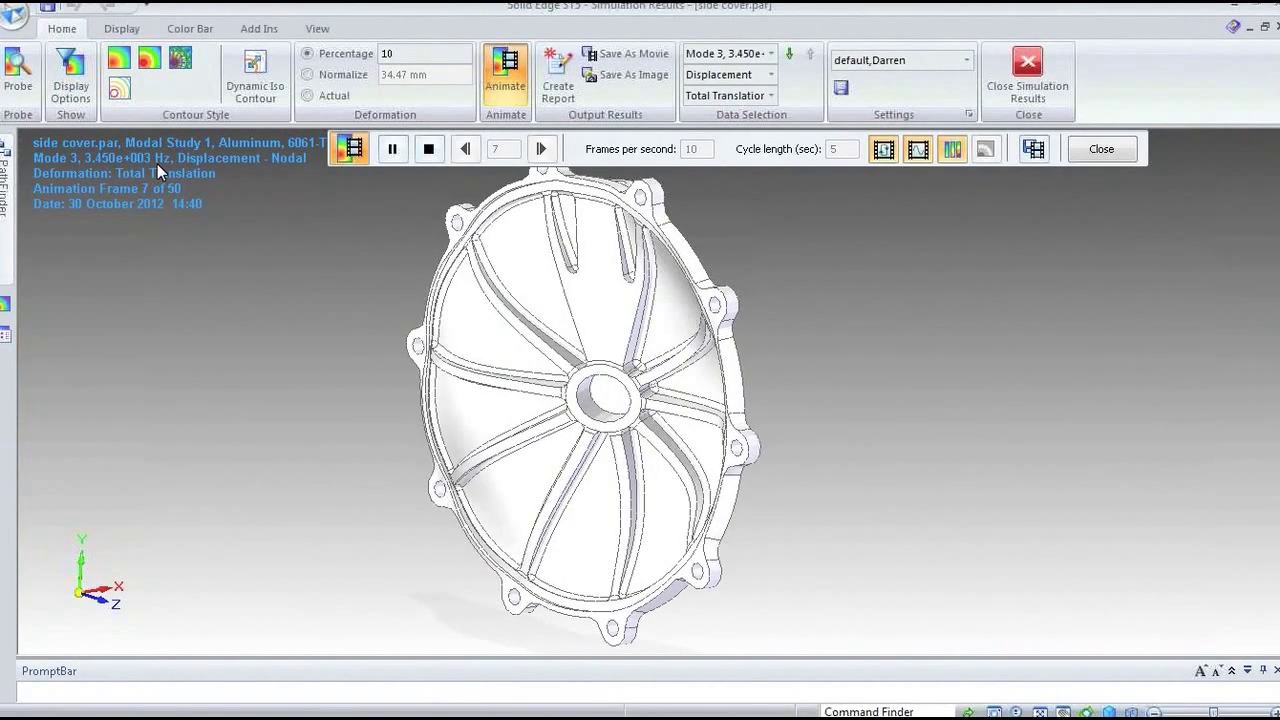
pyautogui.press('Down')
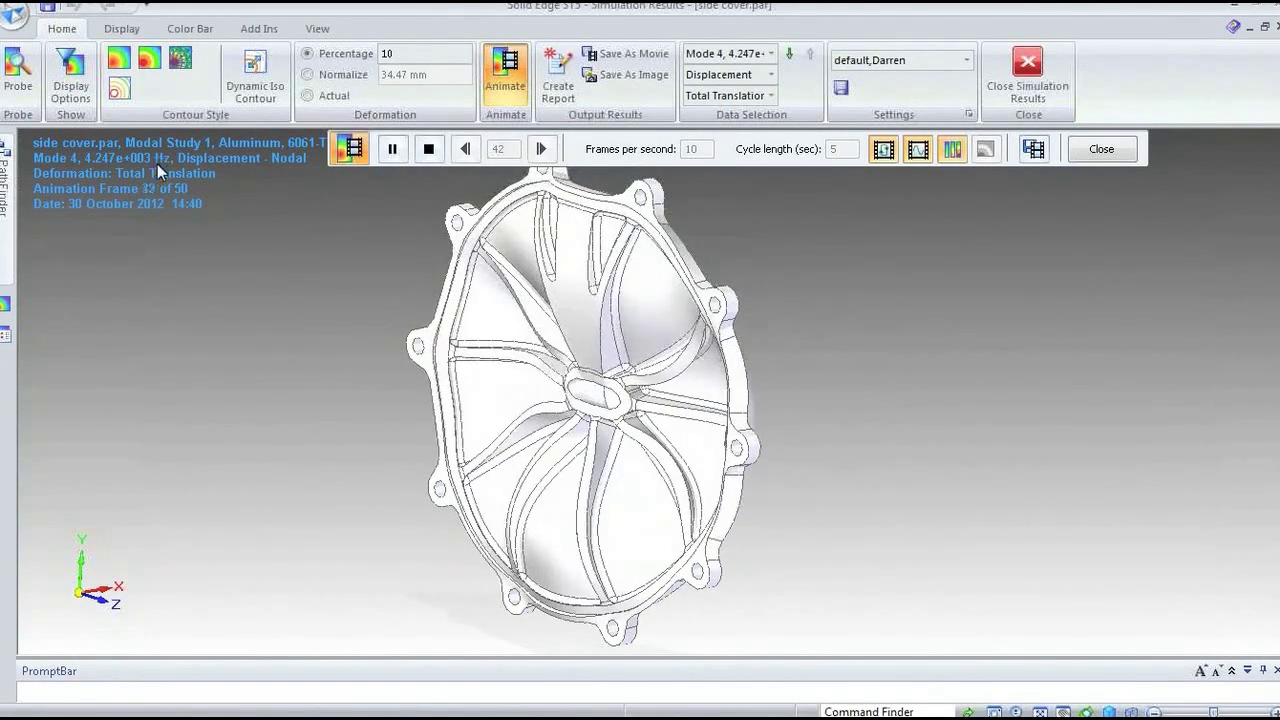
pyautogui.press('Home')
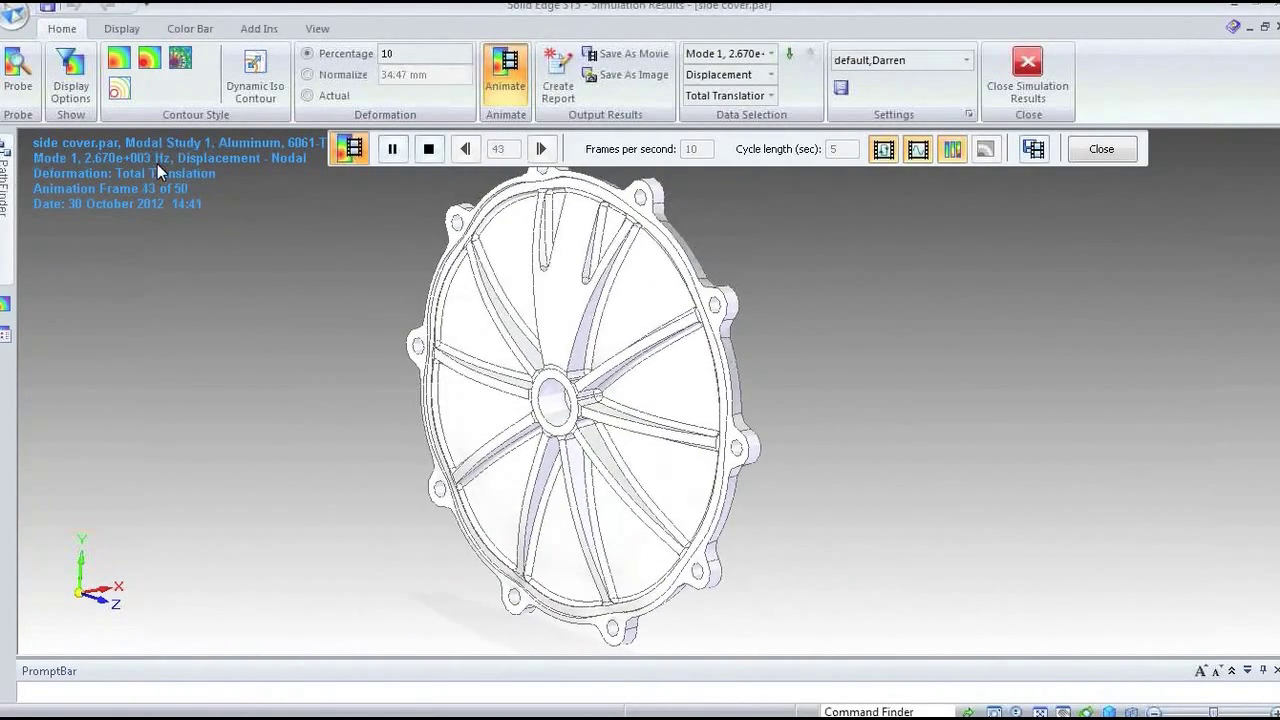
pyautogui.press('Down')
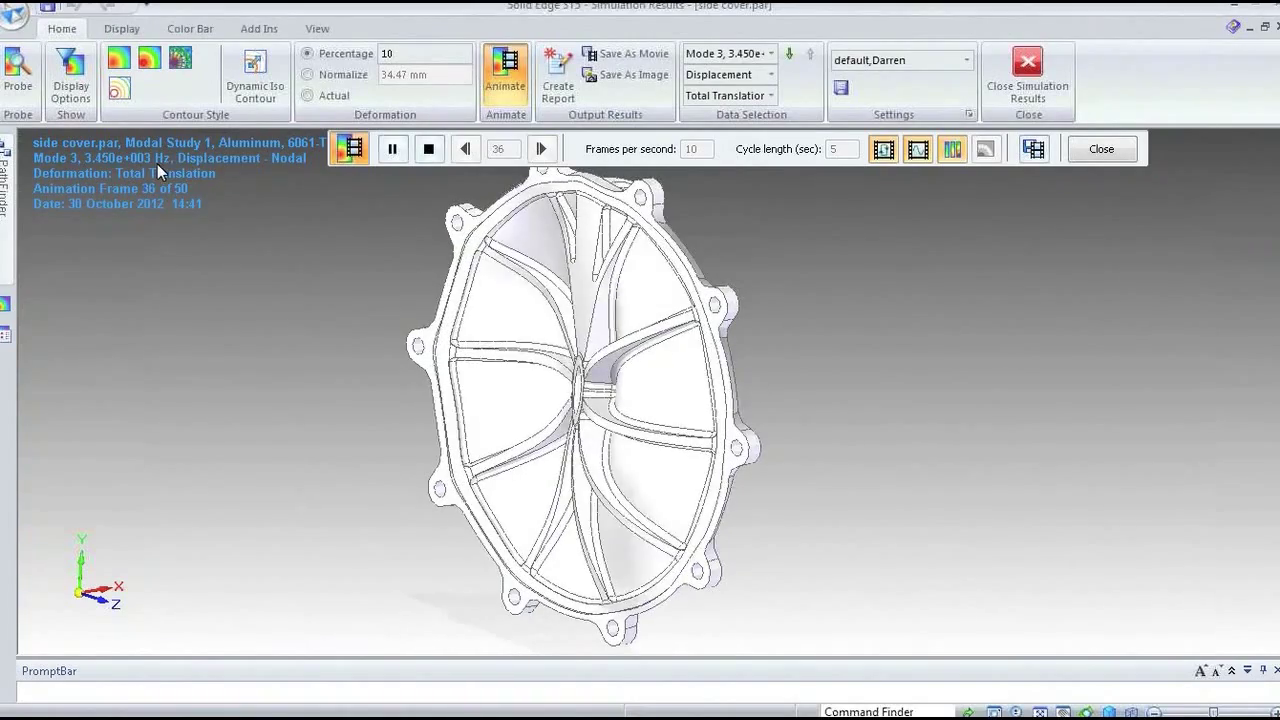
pyautogui.press('Down')
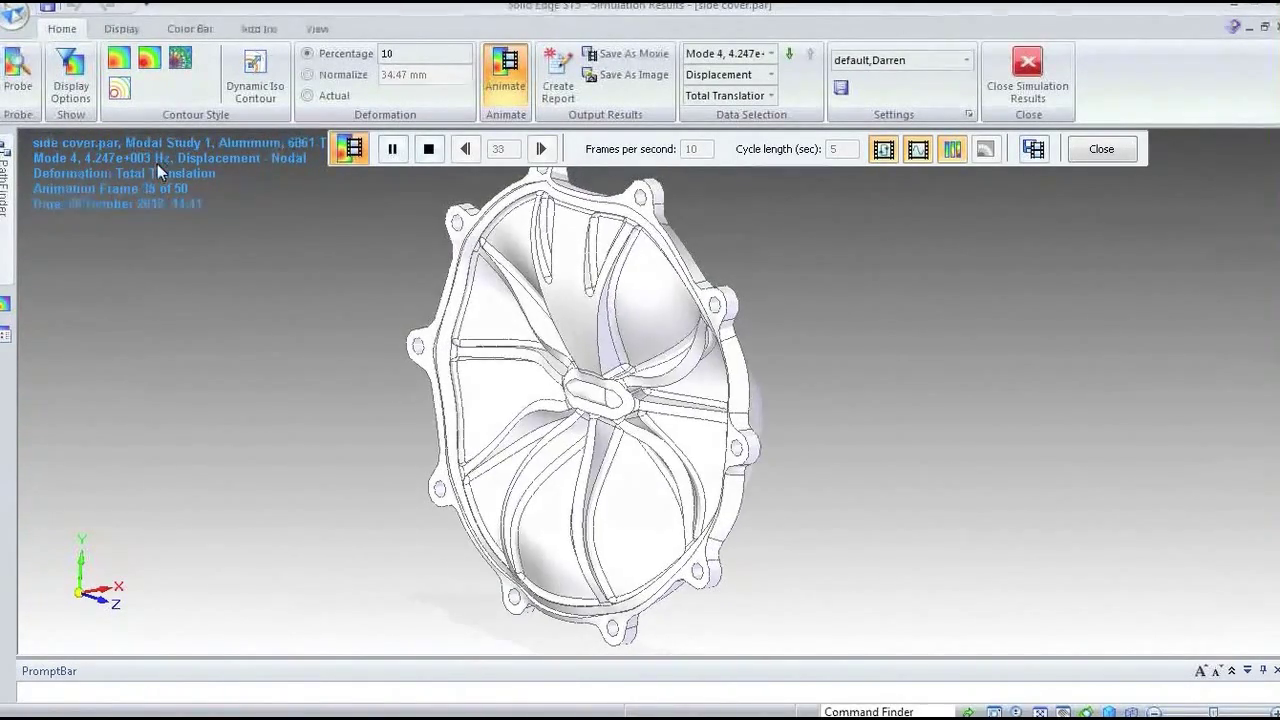
pyautogui.press('Home')
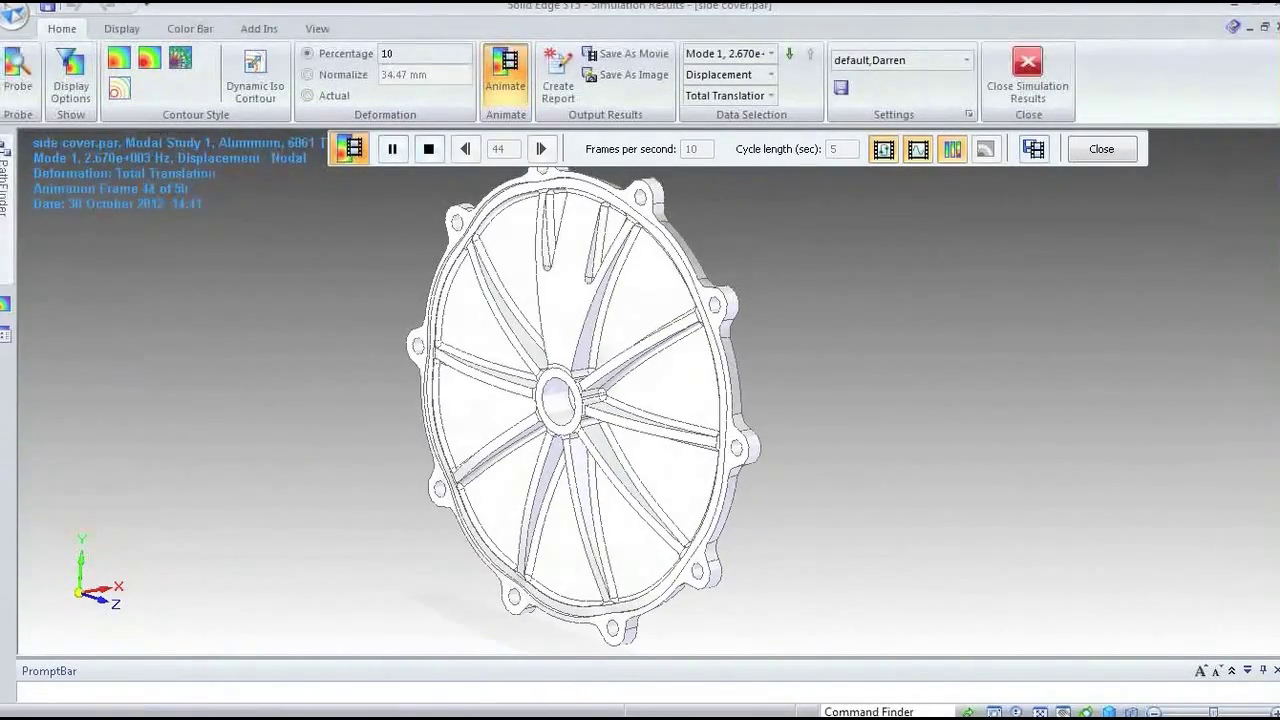
pyautogui.press('Down')
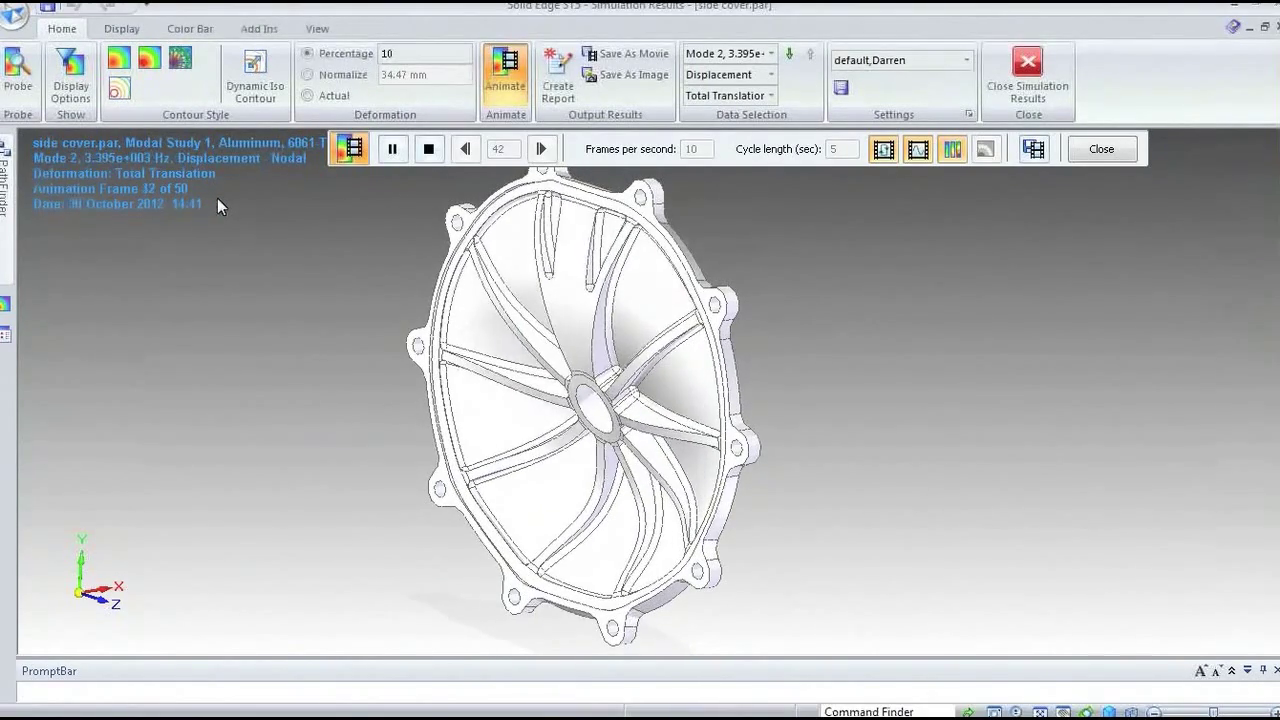
pyautogui.press('Down')
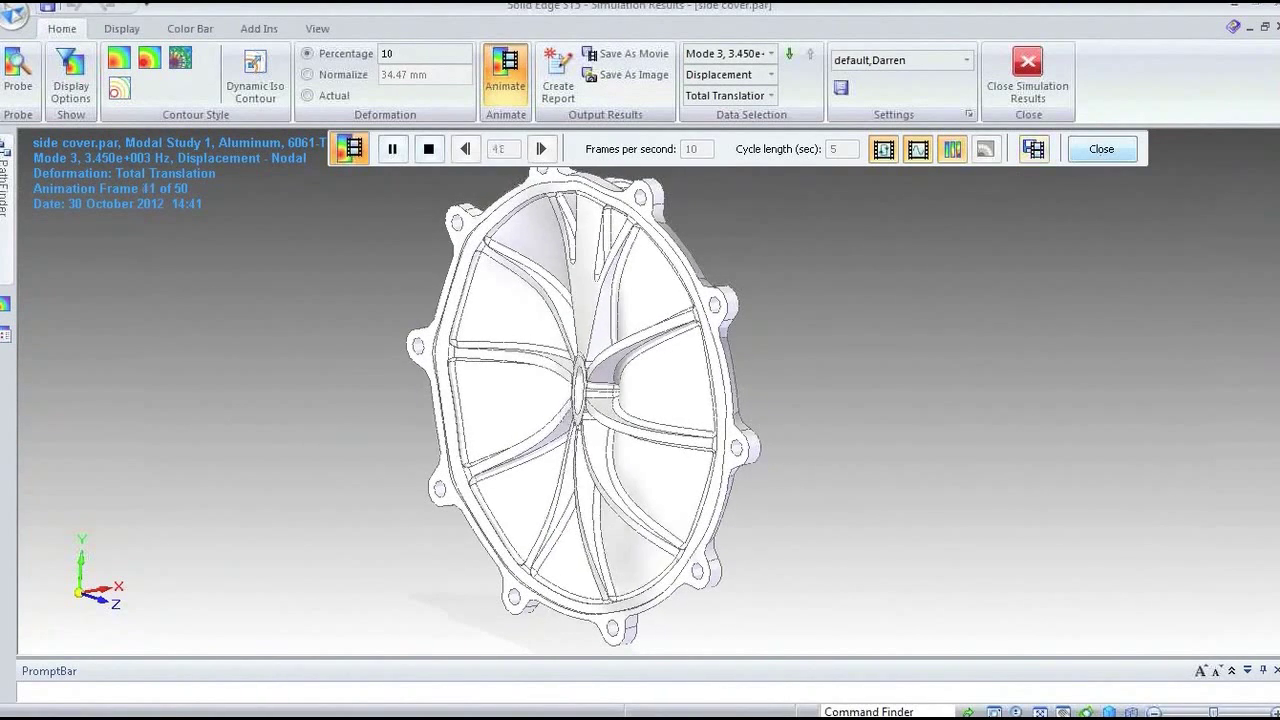
pyautogui.click(1101, 148)
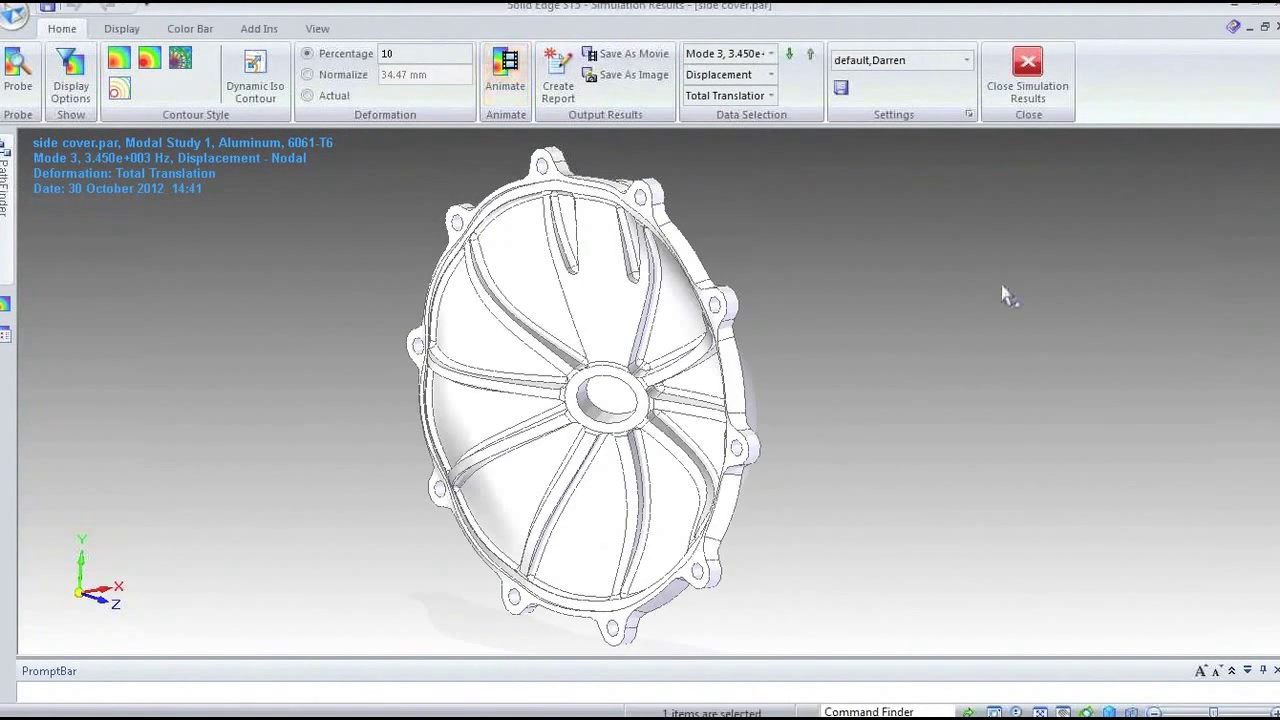
# Switch to the SE Simulation slide show in PowerPoint and advance to the slide listing the supported analysis types.
pyautogui.hotkey('alt', 'Tab')
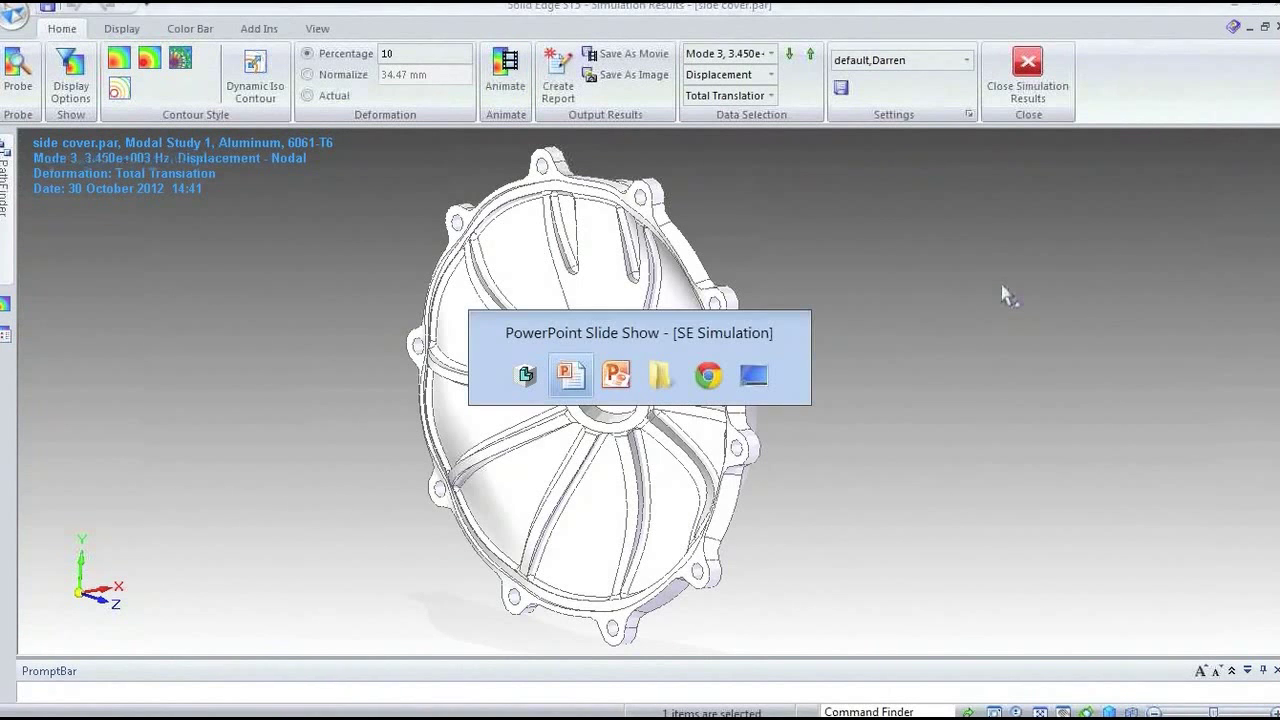
pyautogui.hotkey('alt', 'Tab')
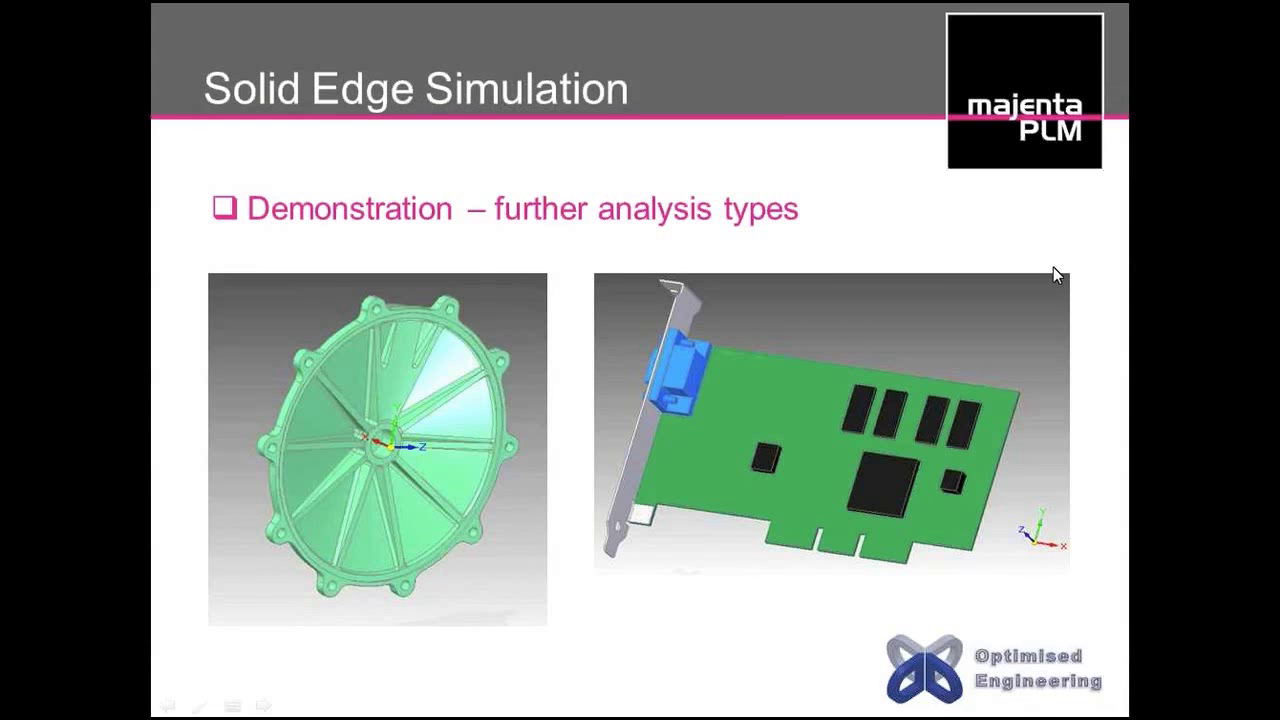
pyautogui.press('Right')
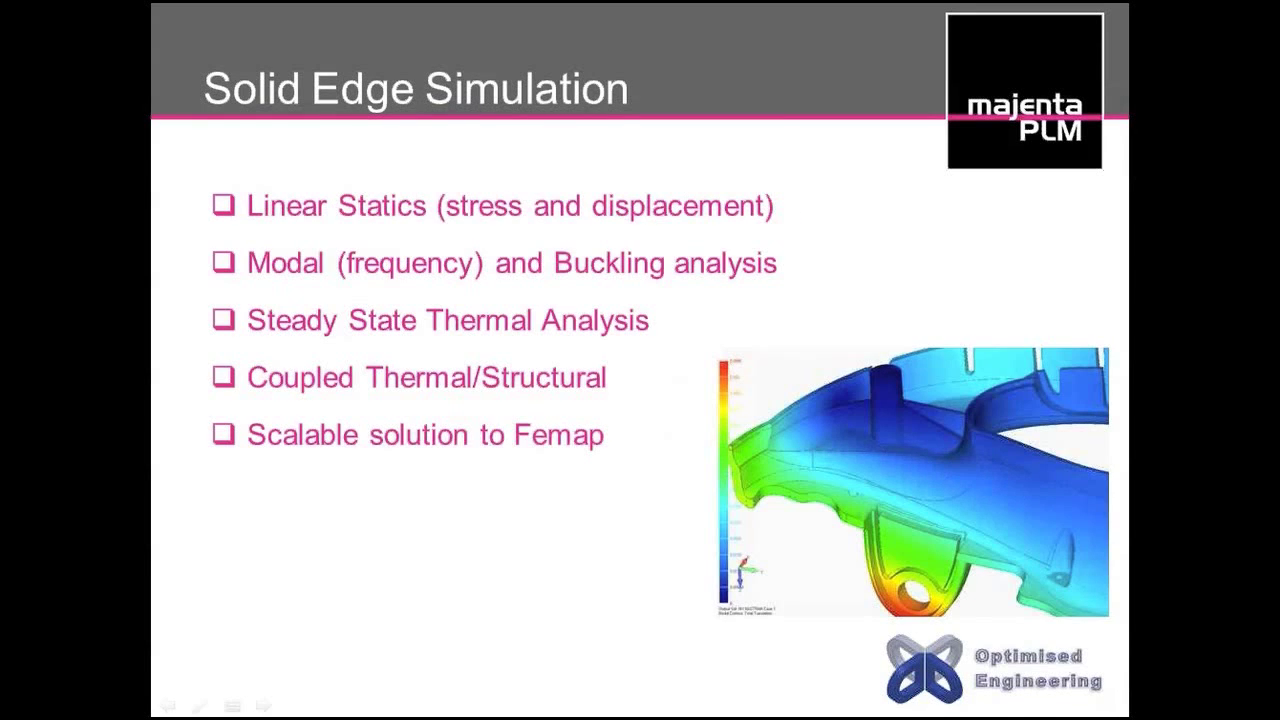